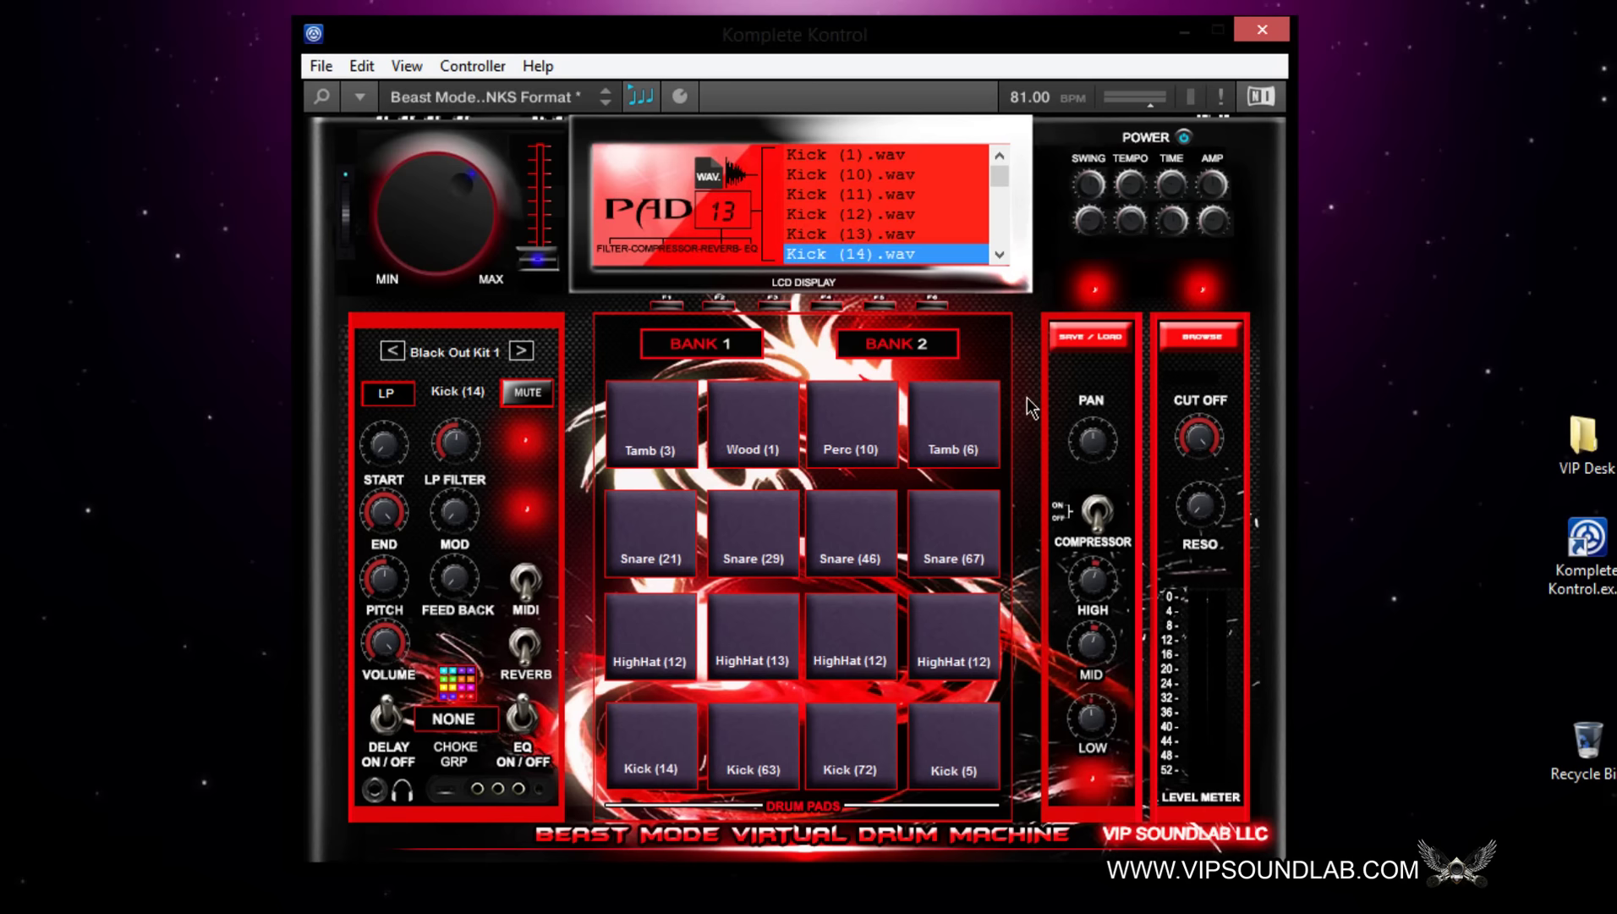
Show the scale and arpeggiator settings, turn the scale engine off, and turn on the arpeggiator in Arp mode.
{"action": "left_click", "coordinate": [640, 99]}
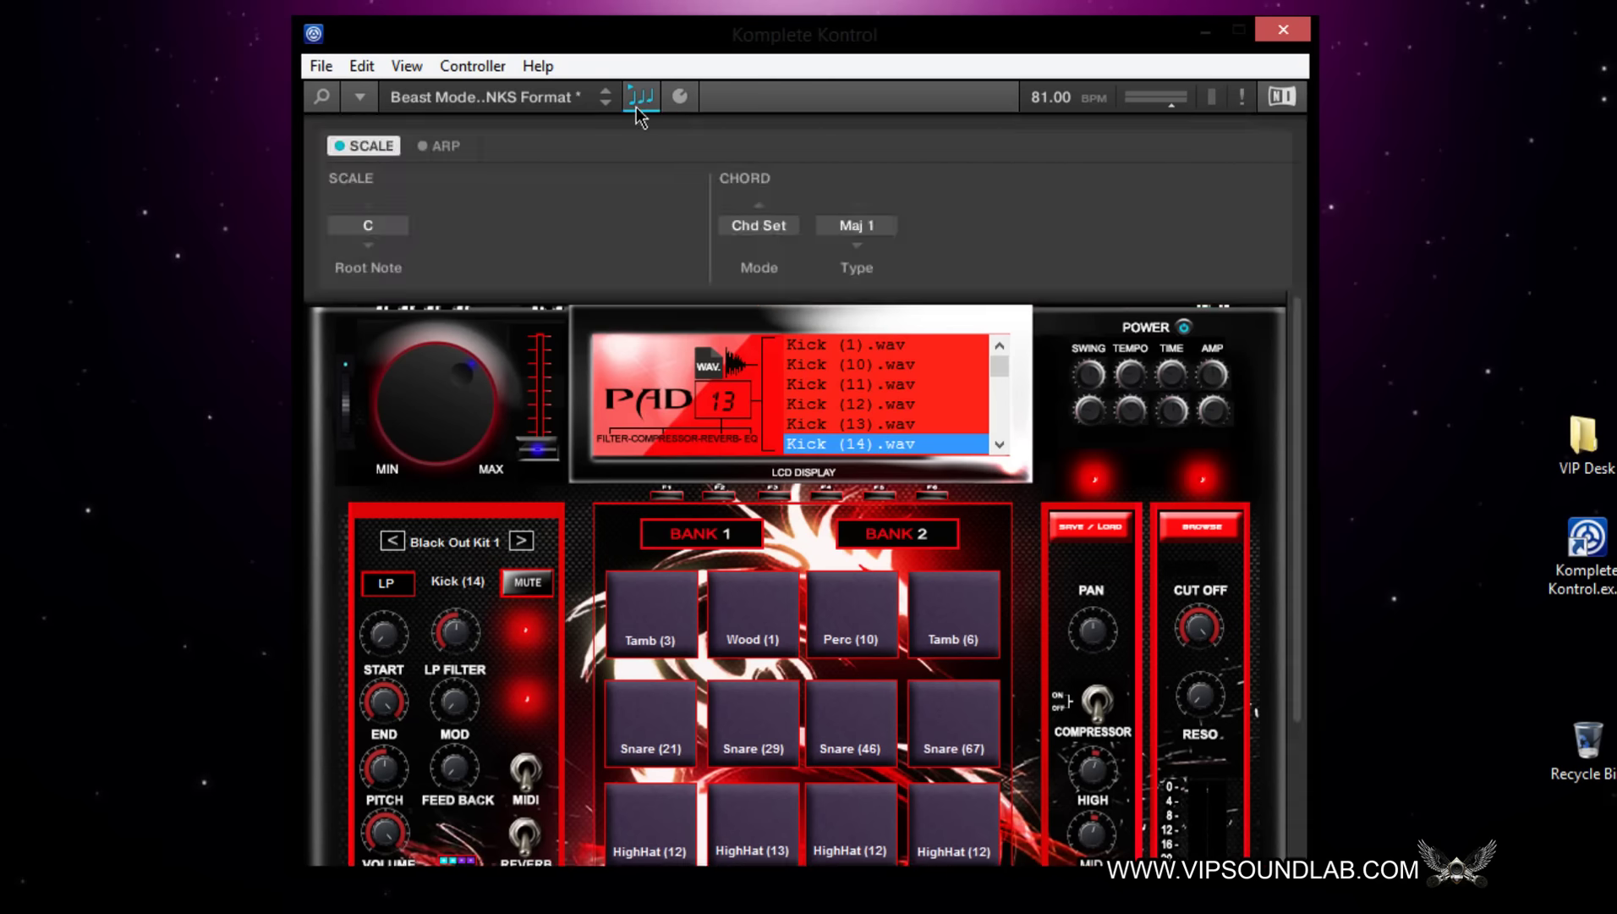
{"action": "left_click", "coordinate": [338, 147]}
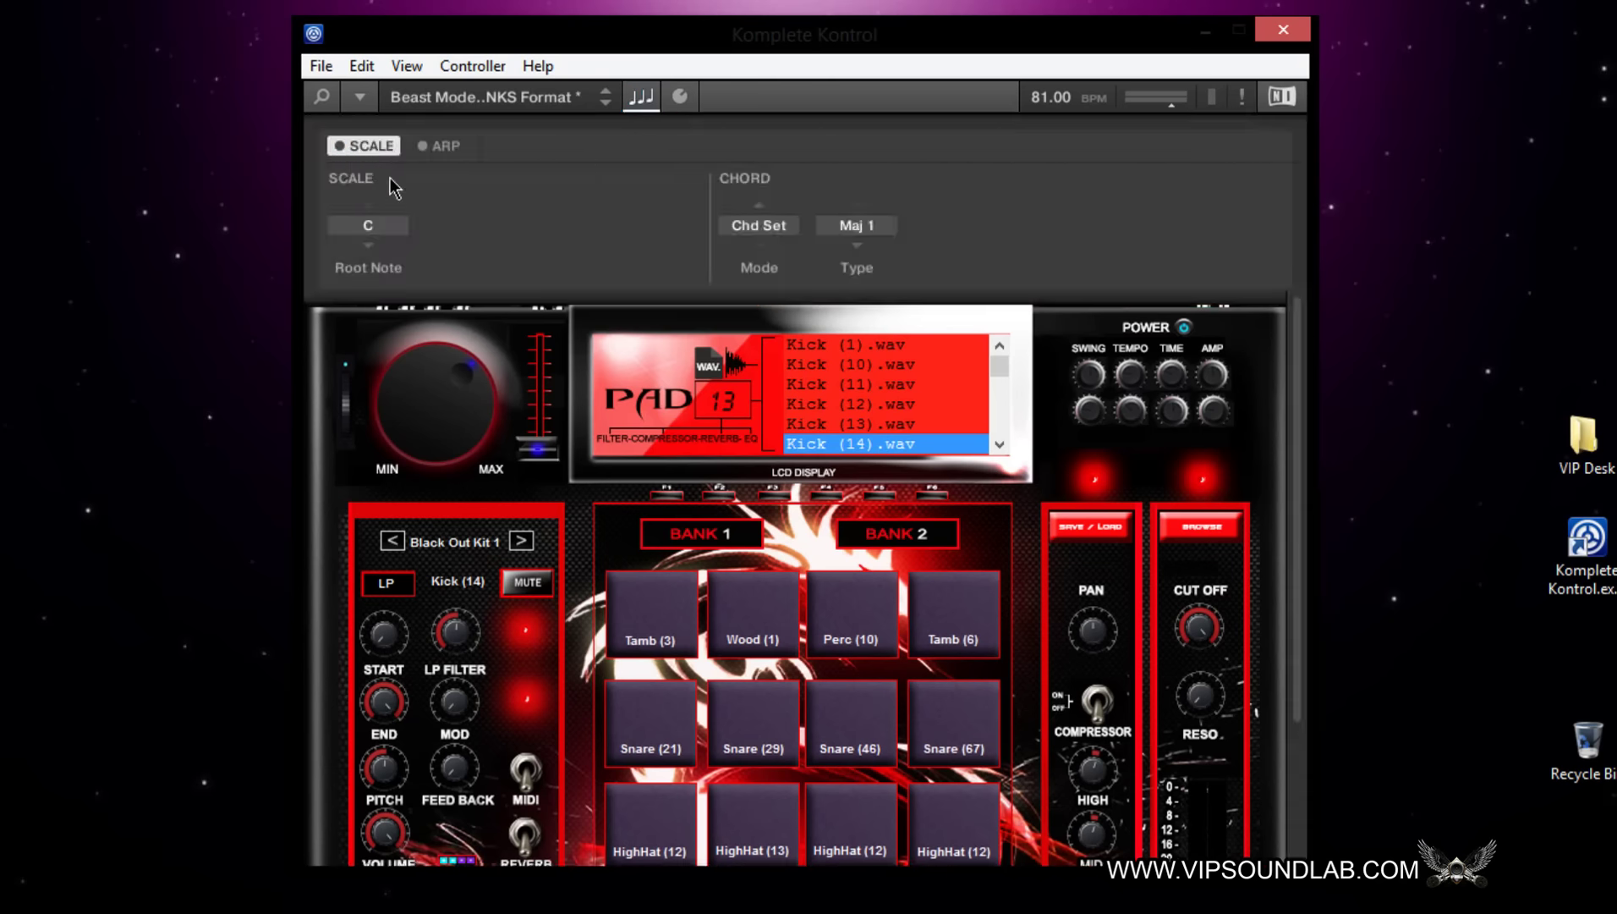
{"action": "left_click", "coordinate": [425, 146]}
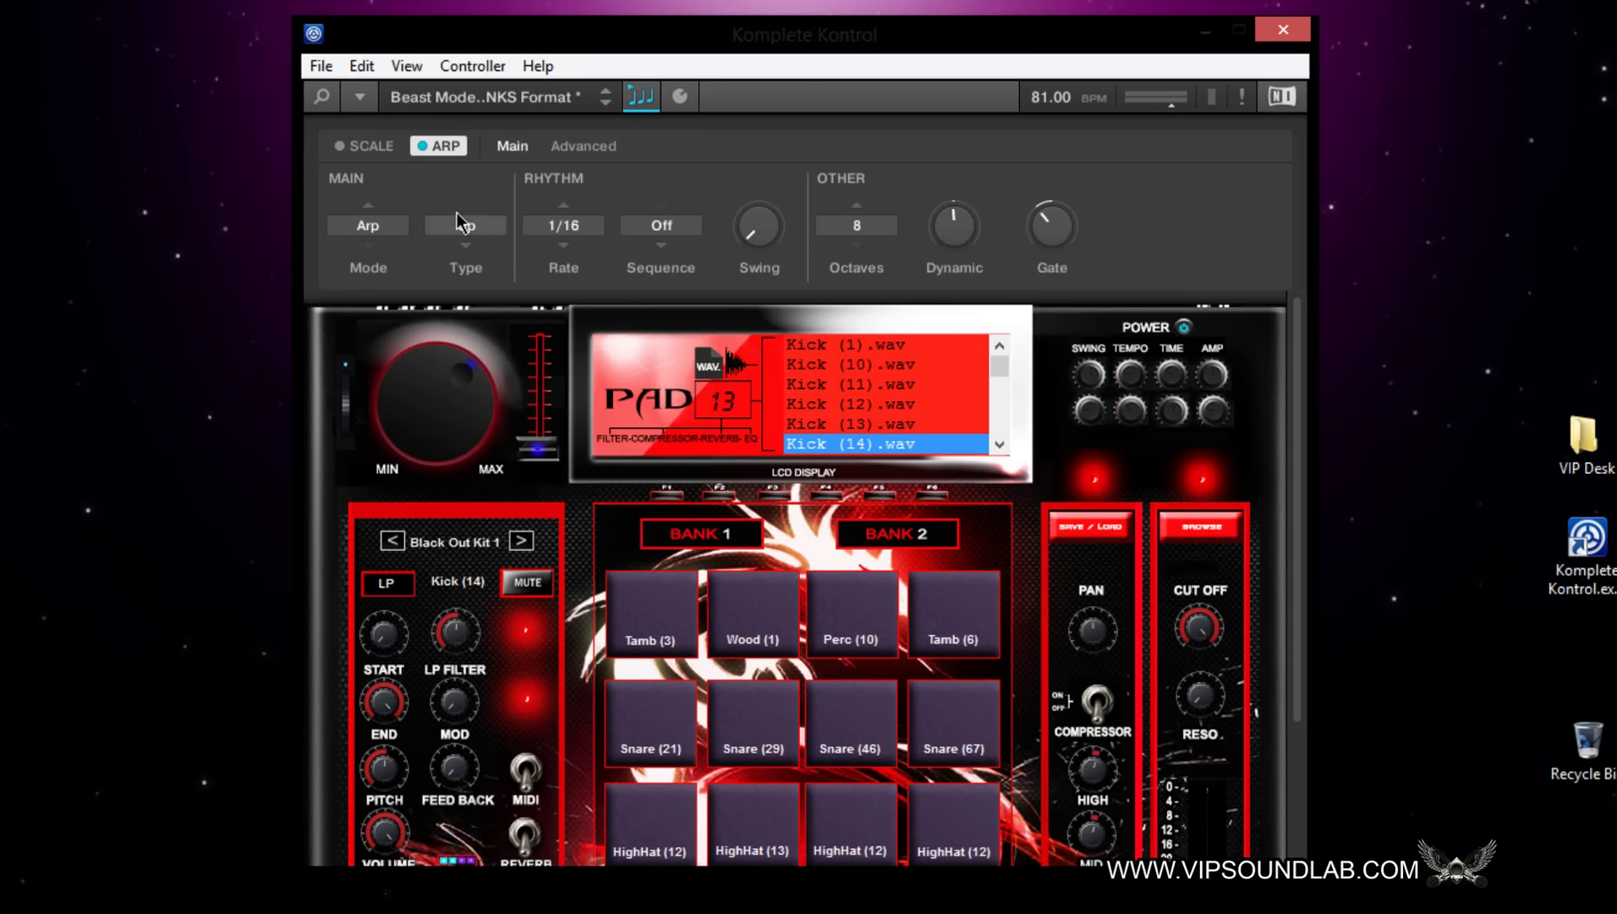
{"action": "left_click", "coordinate": [369, 227]}
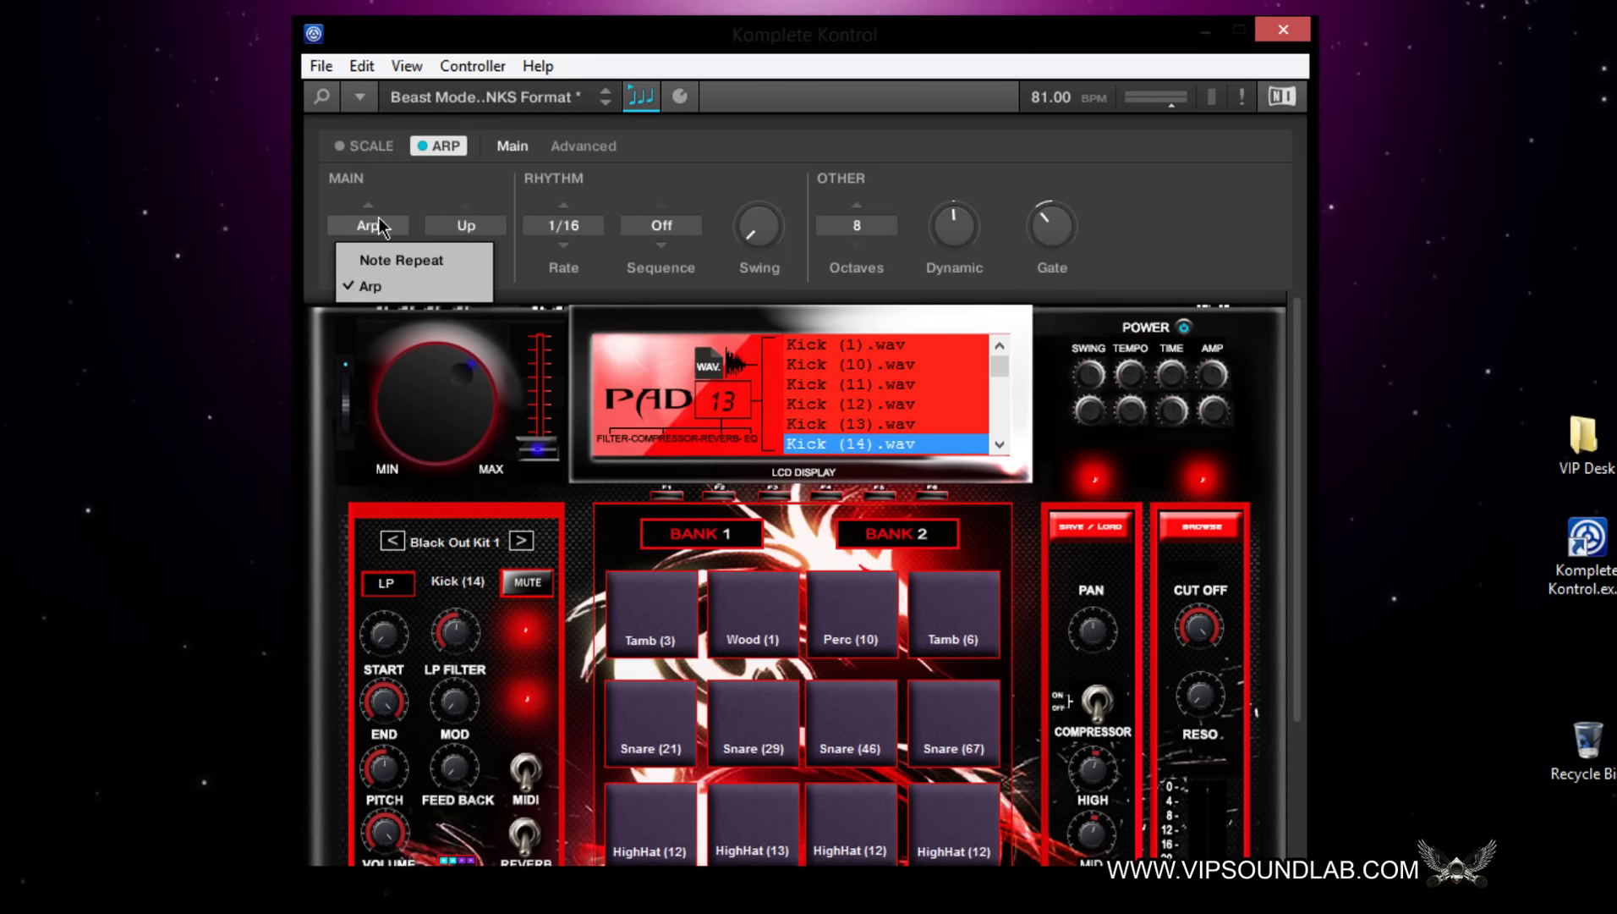
{"action": "left_click", "coordinate": [653, 237]}
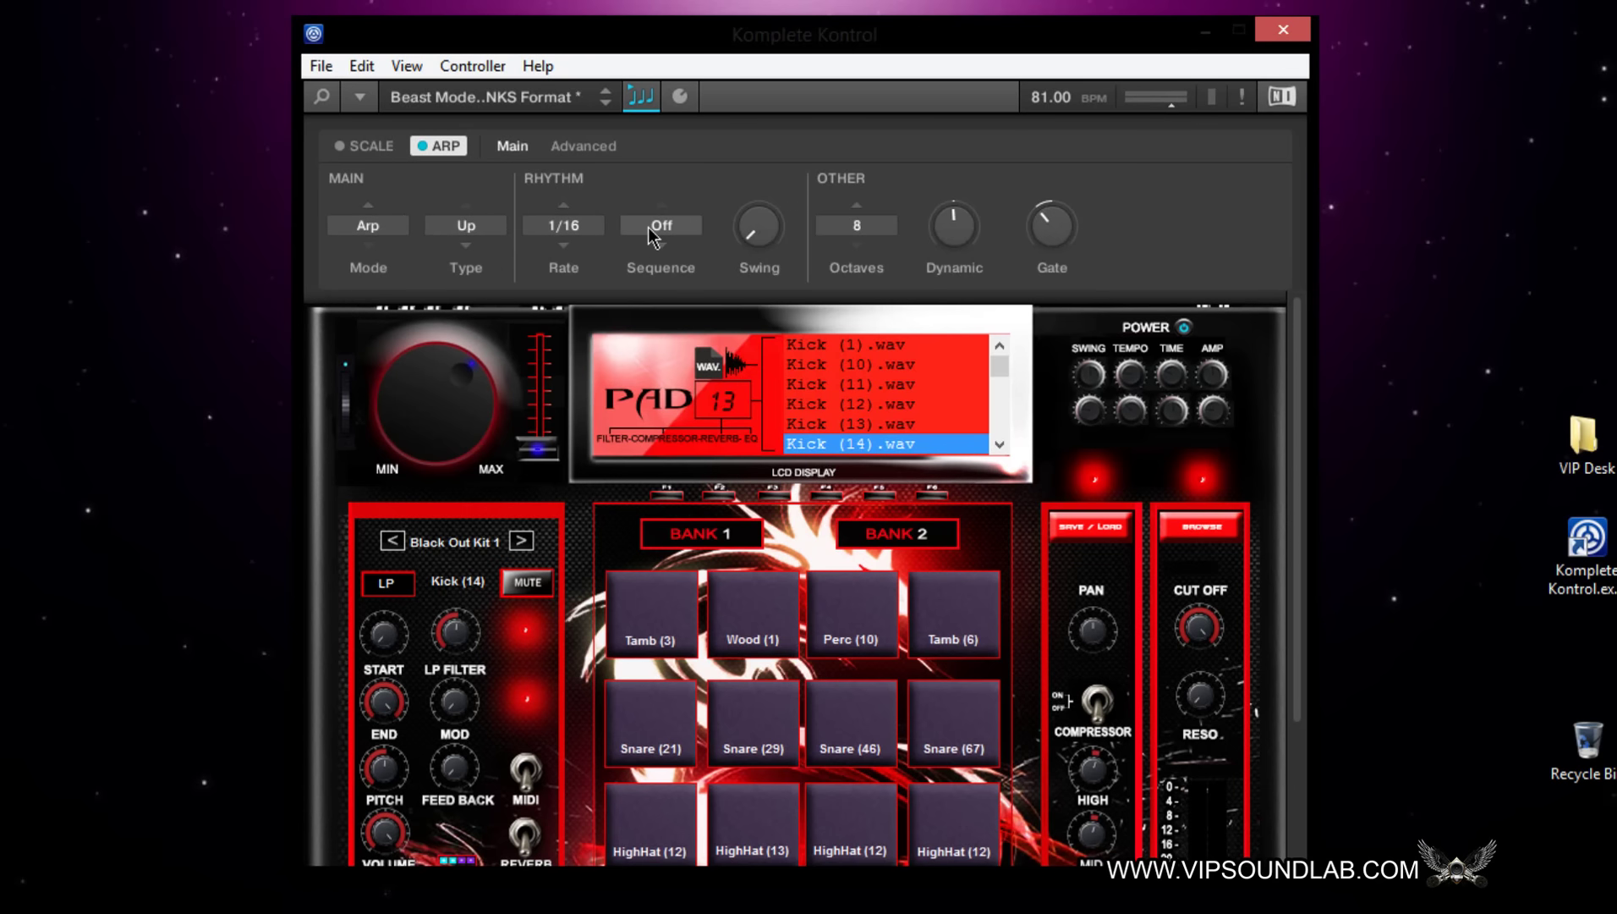
Set the arpeggiator's octaves to 1 and its sequence to Off.
{"action": "left_click", "coordinate": [653, 237]}
{"action": "left_click", "coordinate": [663, 286]}
{"action": "mouse_move", "coordinate": [753, 236]}
{"action": "left_click", "coordinate": [857, 227]}
{"action": "left_click", "coordinate": [862, 264]}
{"action": "left_click_drag", "start_coordinate": [766, 250], "coordinate": [767, 264]}
{"action": "left_click", "coordinate": [686, 229]}
{"action": "left_click", "coordinate": [680, 264]}
Adjust the arpeggiator's gate to about 76.9 % and set its rate to 1/8.
{"action": "left_click_drag", "start_coordinate": [1076, 255], "coordinate": [1058, 231]}
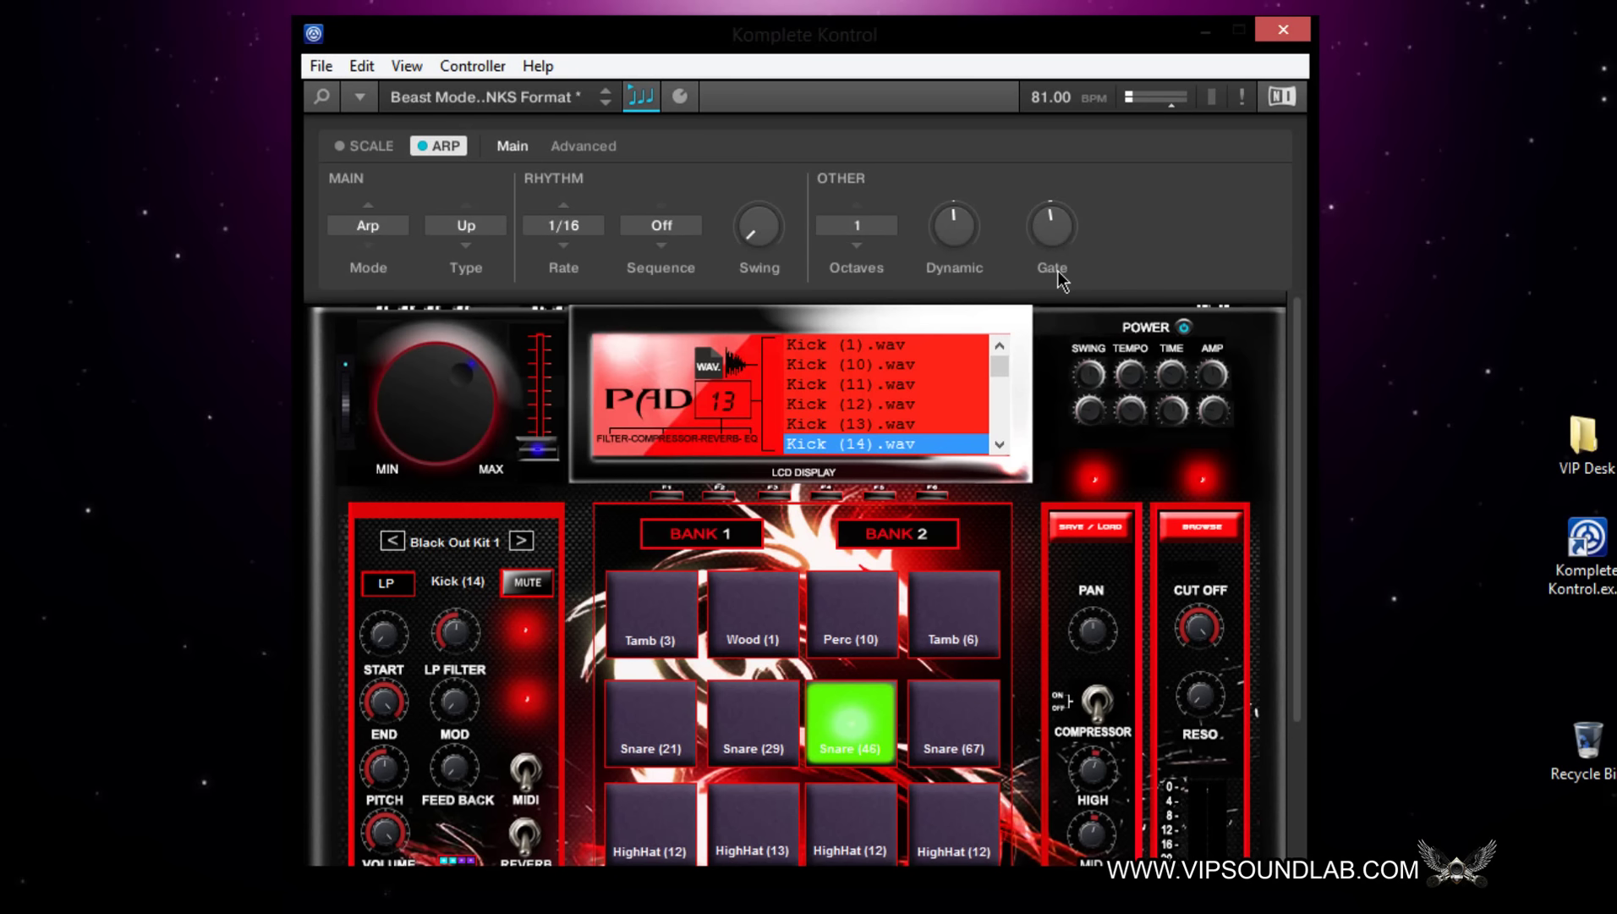
{"action": "left_click_drag", "start_coordinate": [1057, 271], "coordinate": [1058, 282]}
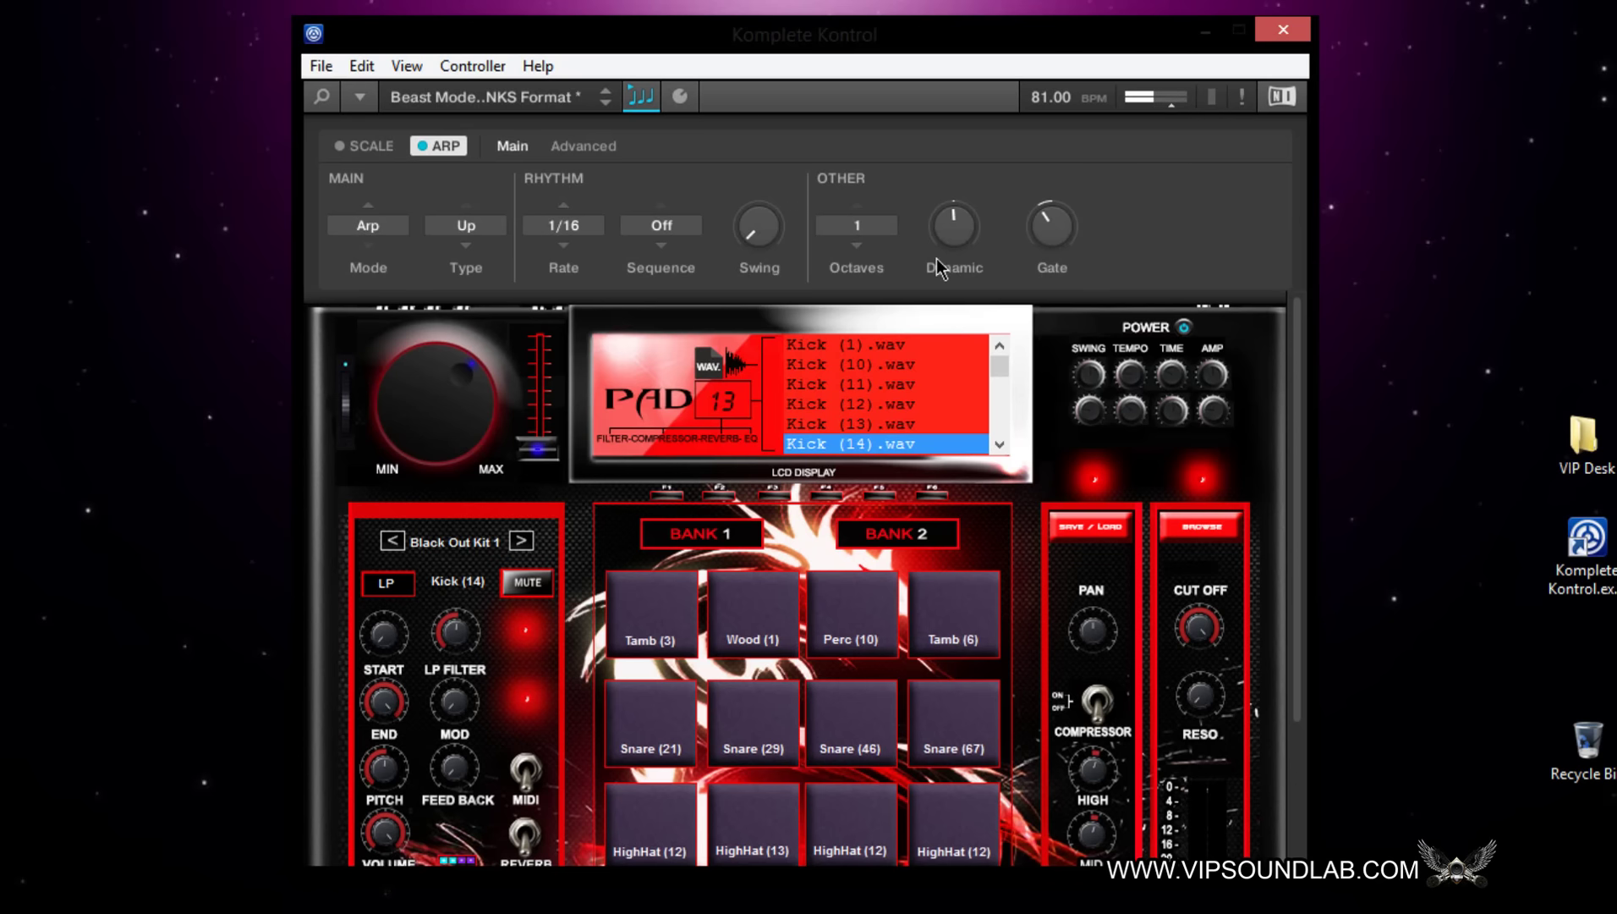
{"action": "left_click", "coordinate": [564, 227]}
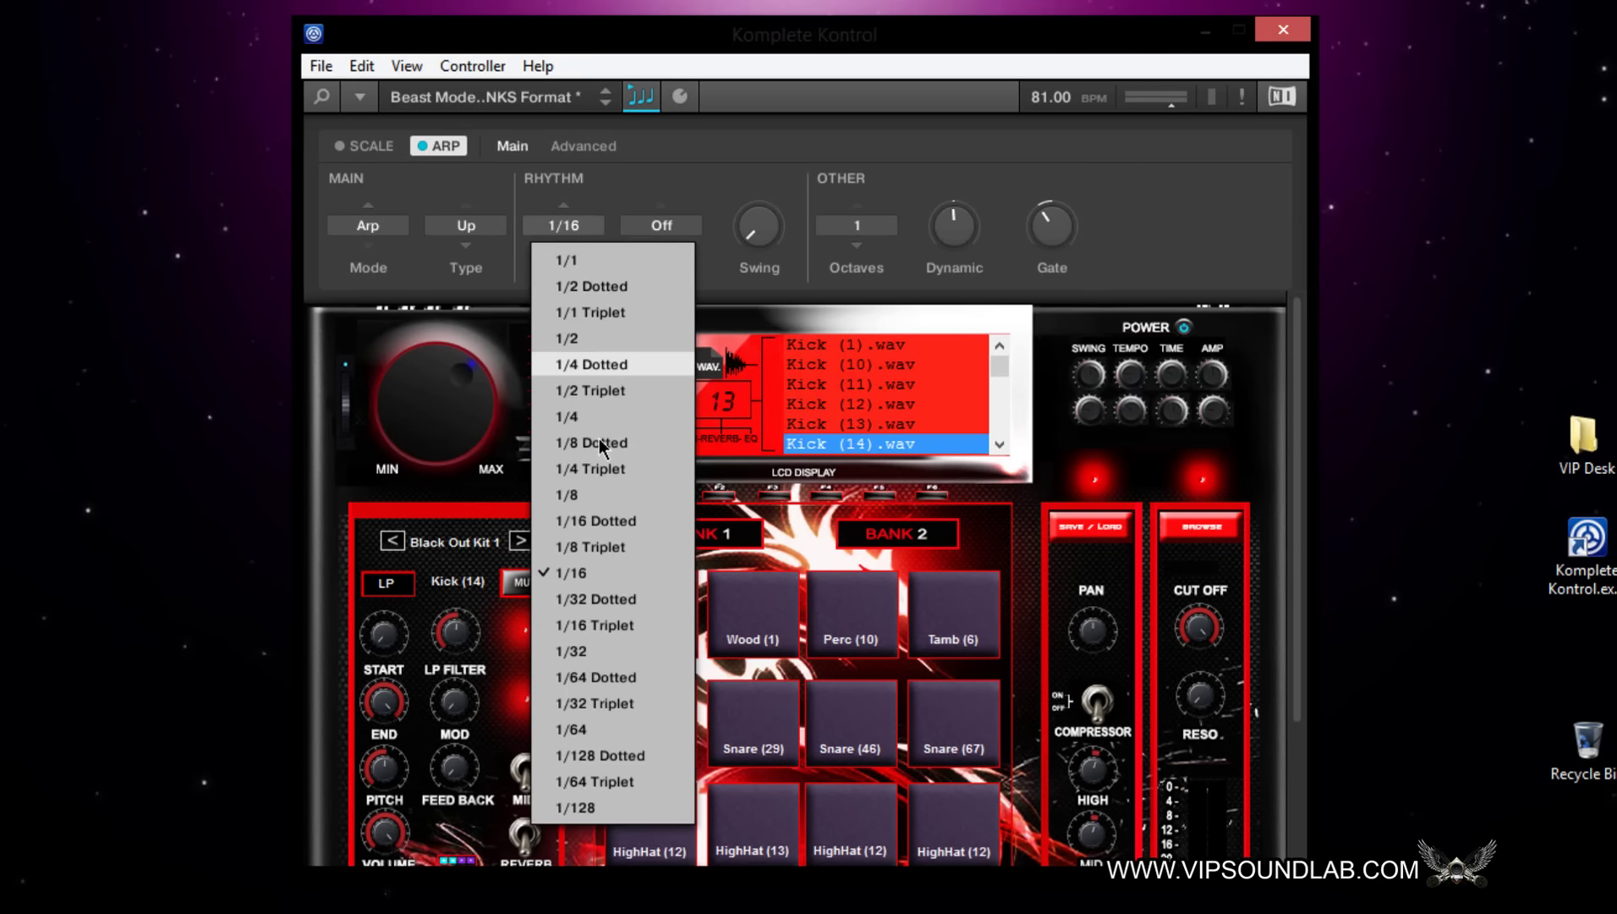
{"action": "left_click", "coordinate": [581, 498]}
{"action": "mouse_move", "coordinate": [1055, 243]}
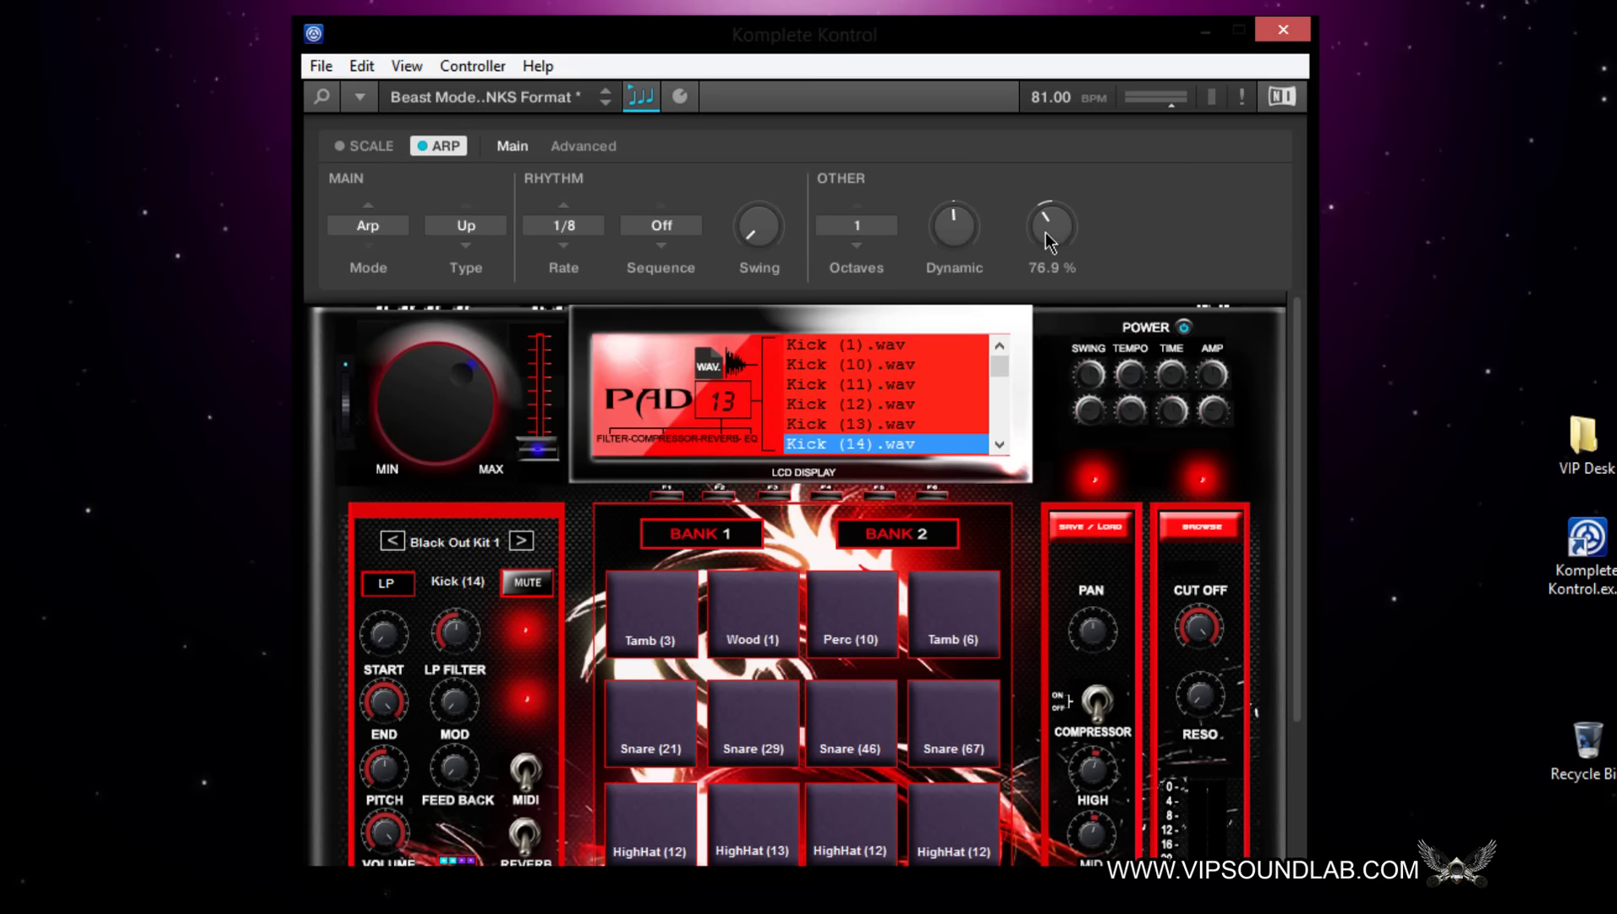
Turn off the arpeggiator and turn on the scale engine, keeping the chord mode at Chord Set.
{"action": "left_click", "coordinate": [415, 145]}
{"action": "left_click", "coordinate": [353, 148]}
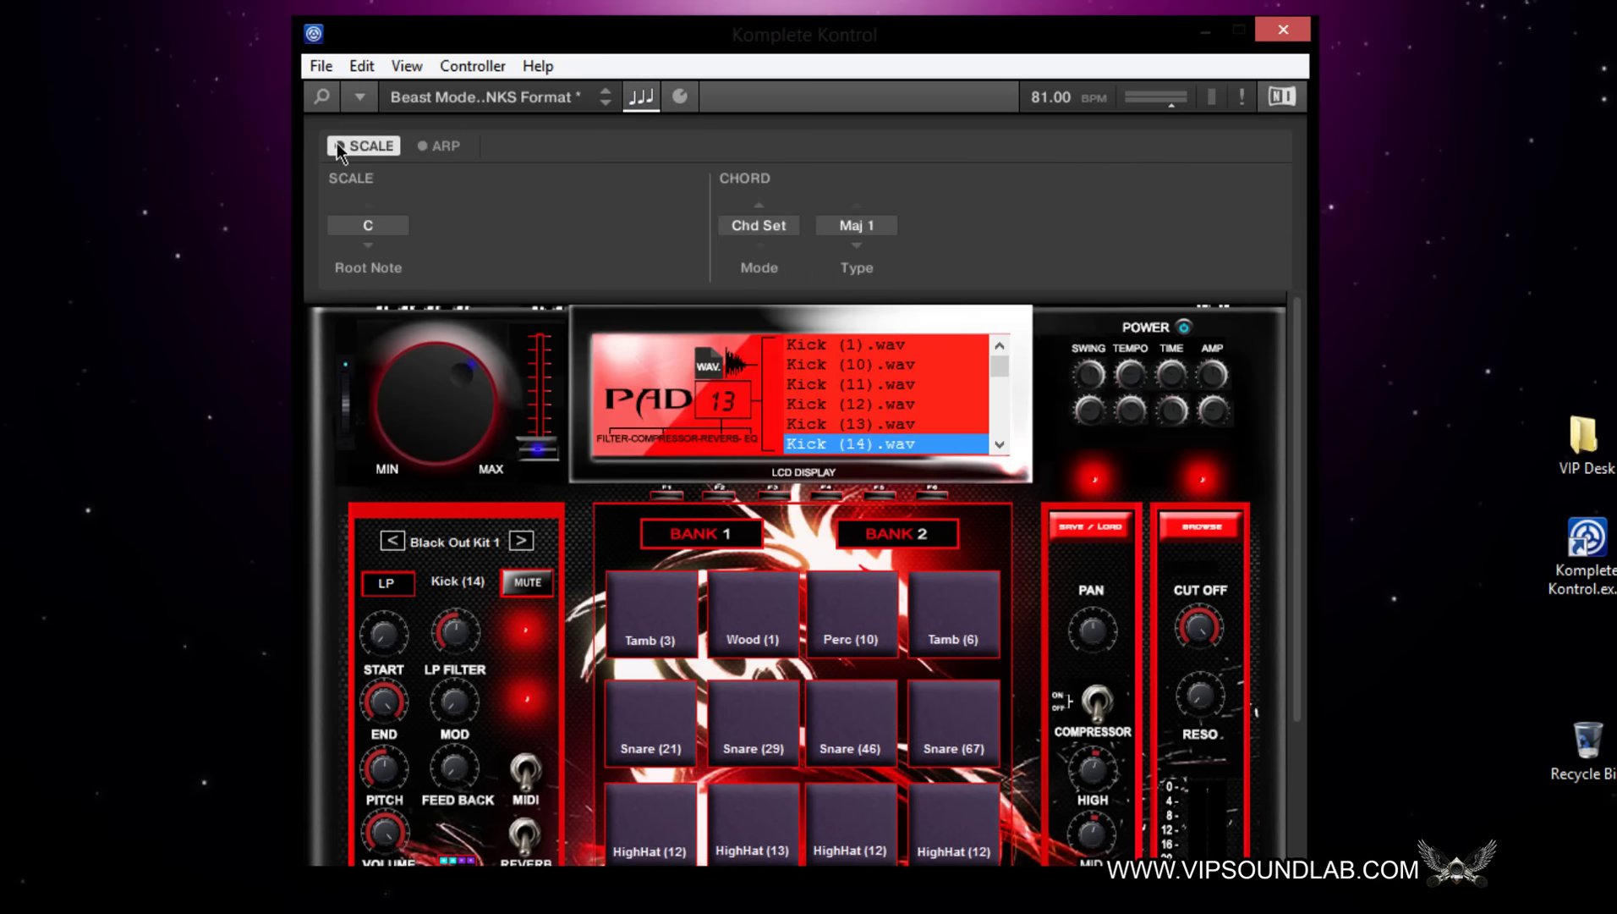
{"action": "left_click", "coordinate": [338, 145]}
{"action": "left_click", "coordinate": [640, 98]}
{"action": "left_click", "coordinate": [641, 98]}
{"action": "left_click", "coordinate": [779, 228]}
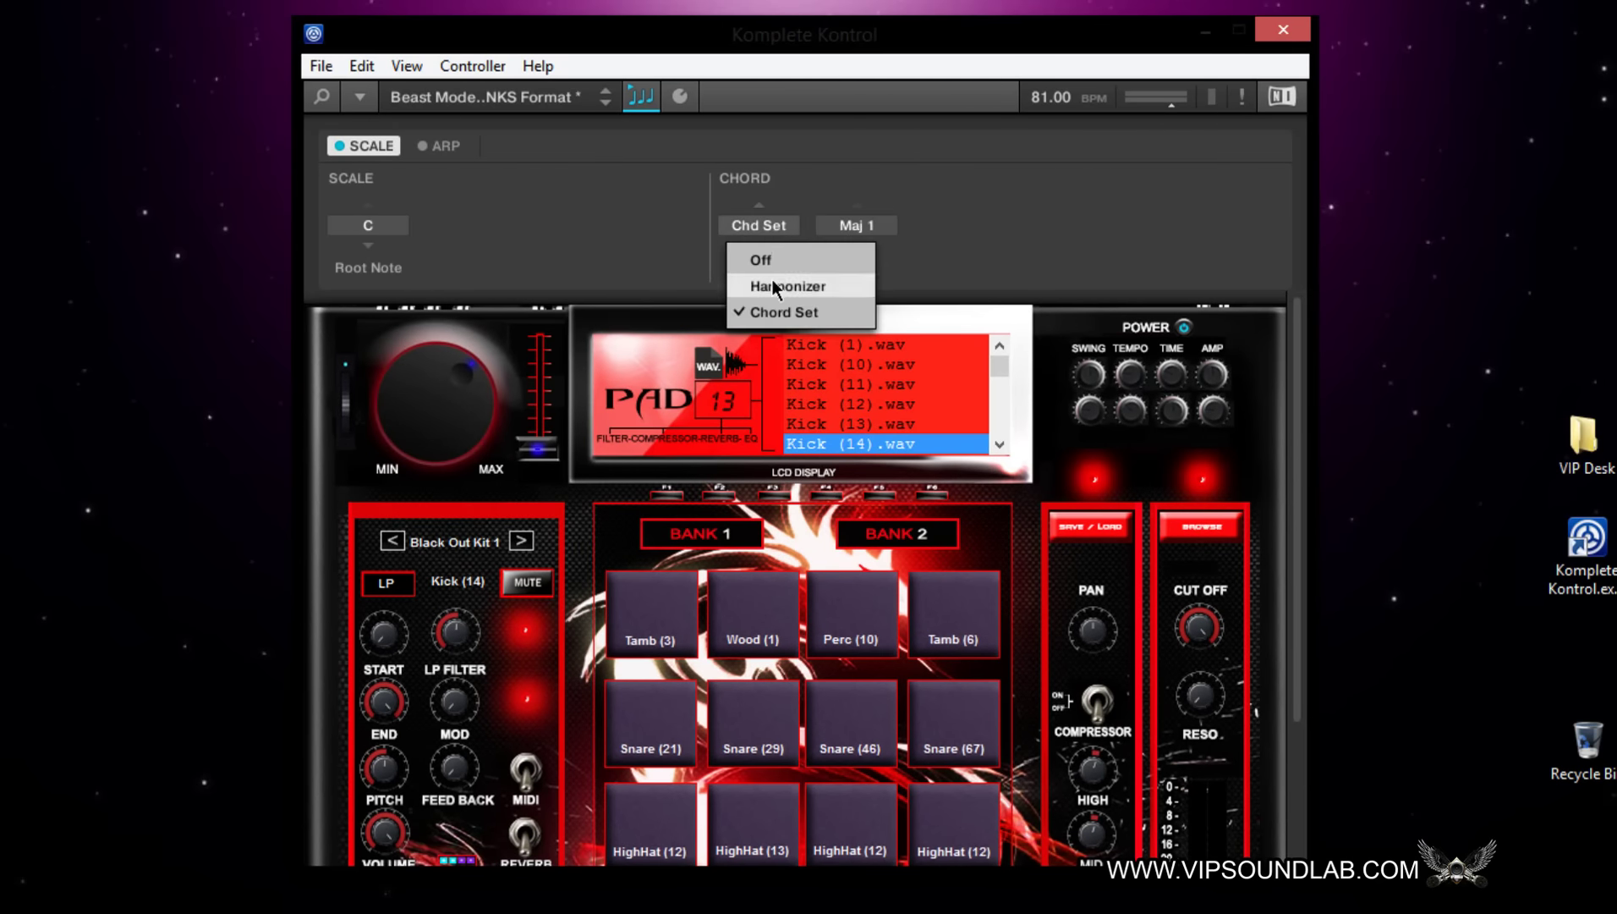
{"action": "left_click", "coordinate": [578, 206]}
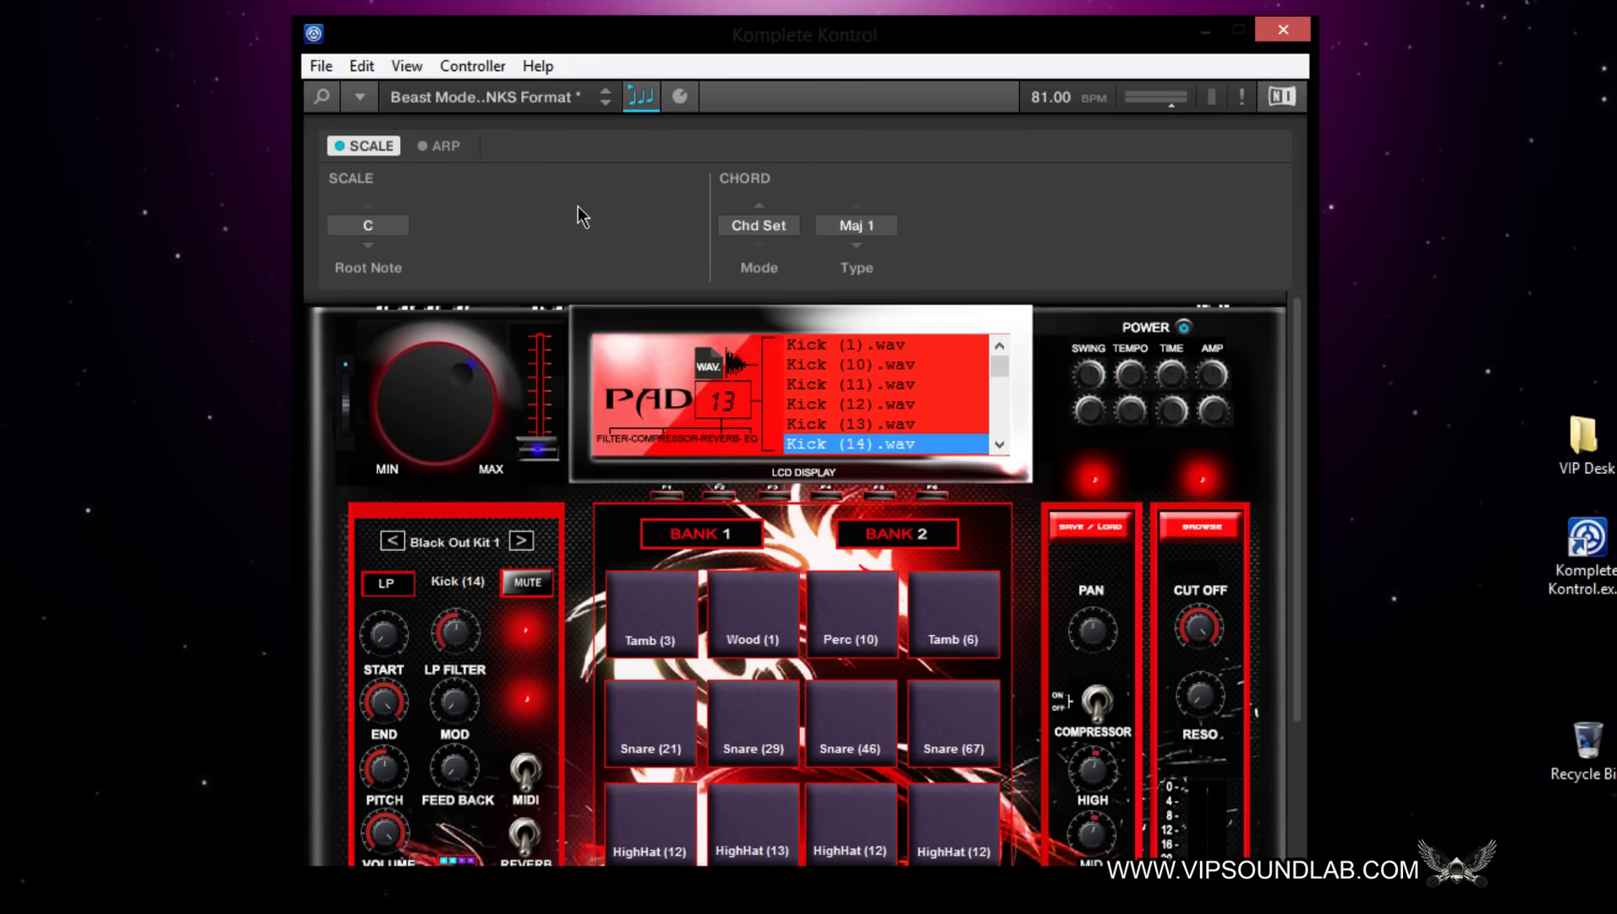
Choose Major 1 as the chord type and hide the scale and arpeggiator settings.
{"action": "left_click", "coordinate": [652, 95]}
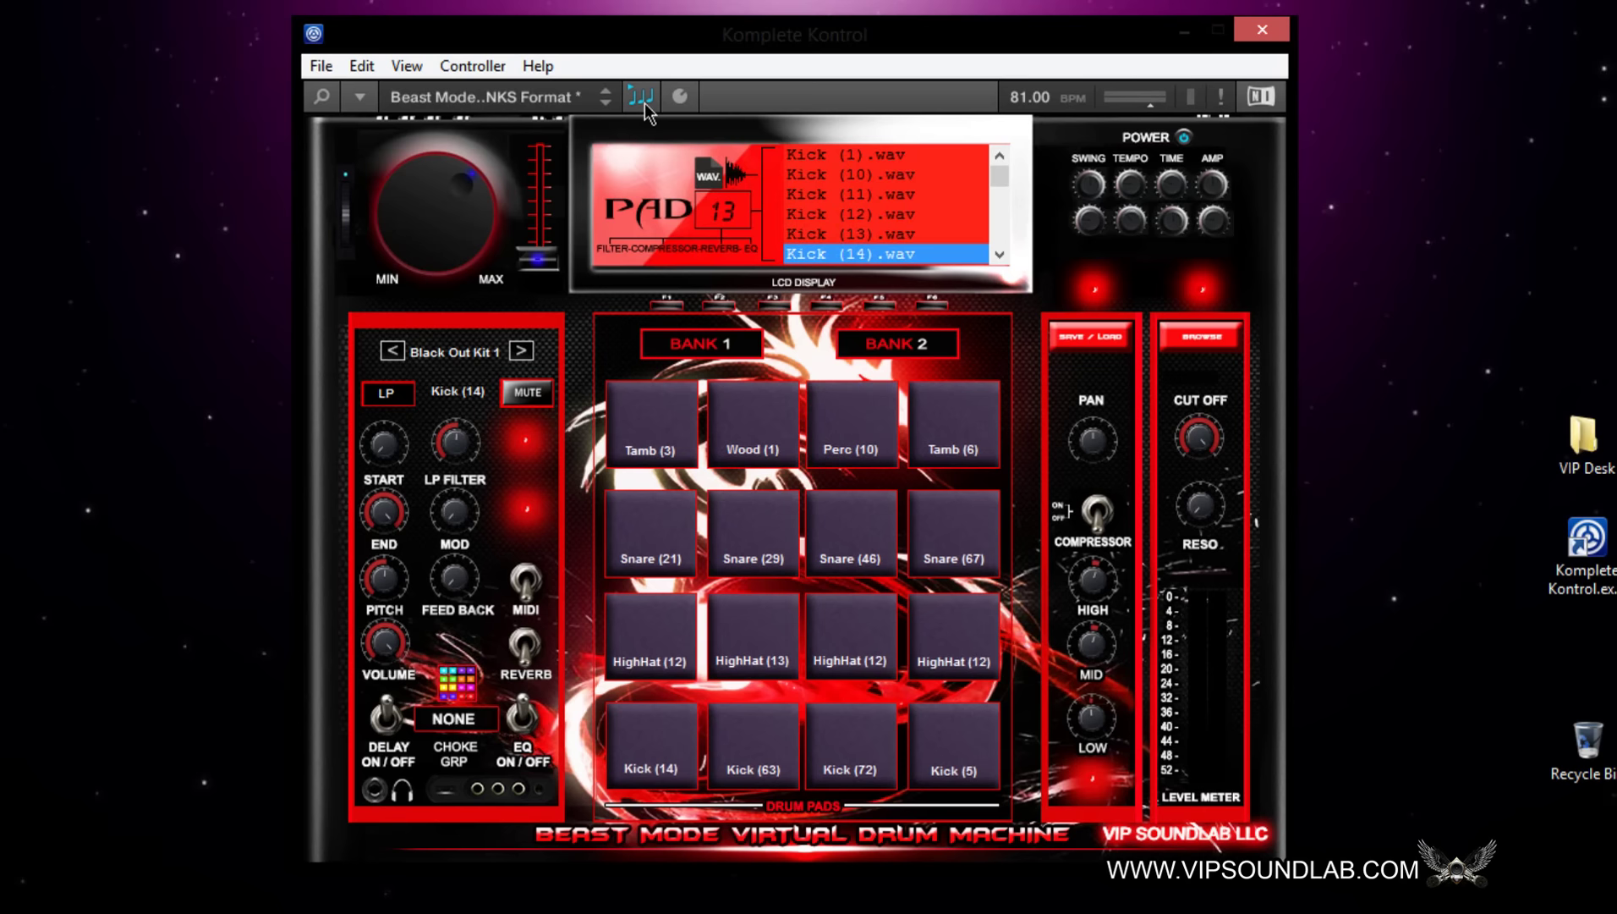
{"action": "left_click", "coordinate": [644, 103]}
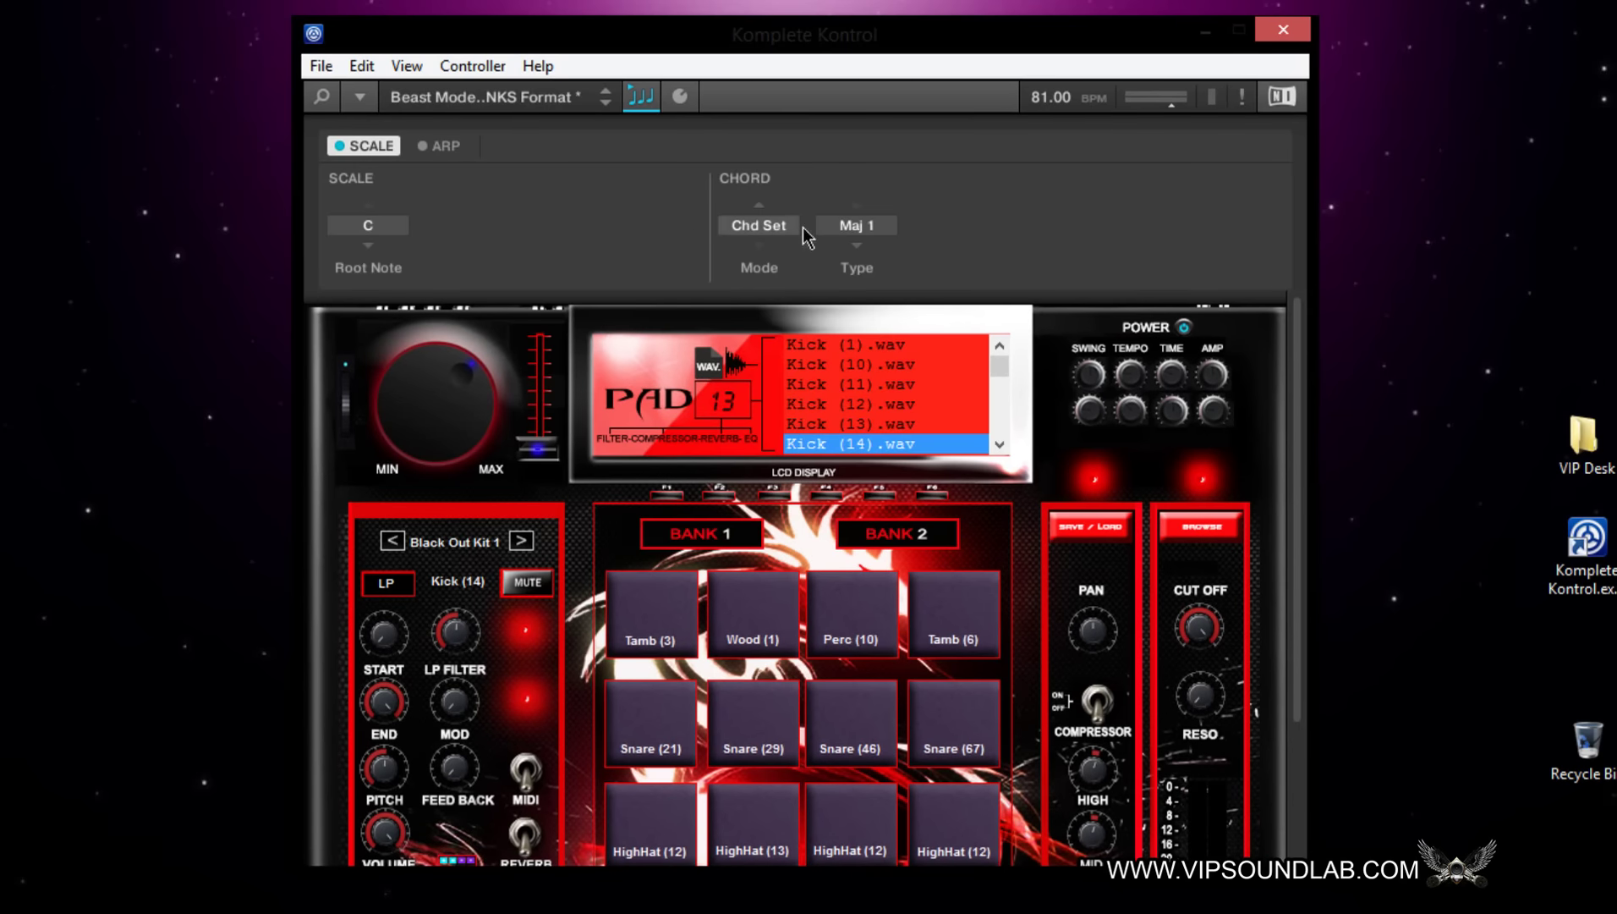
{"action": "left_click", "coordinate": [848, 223]}
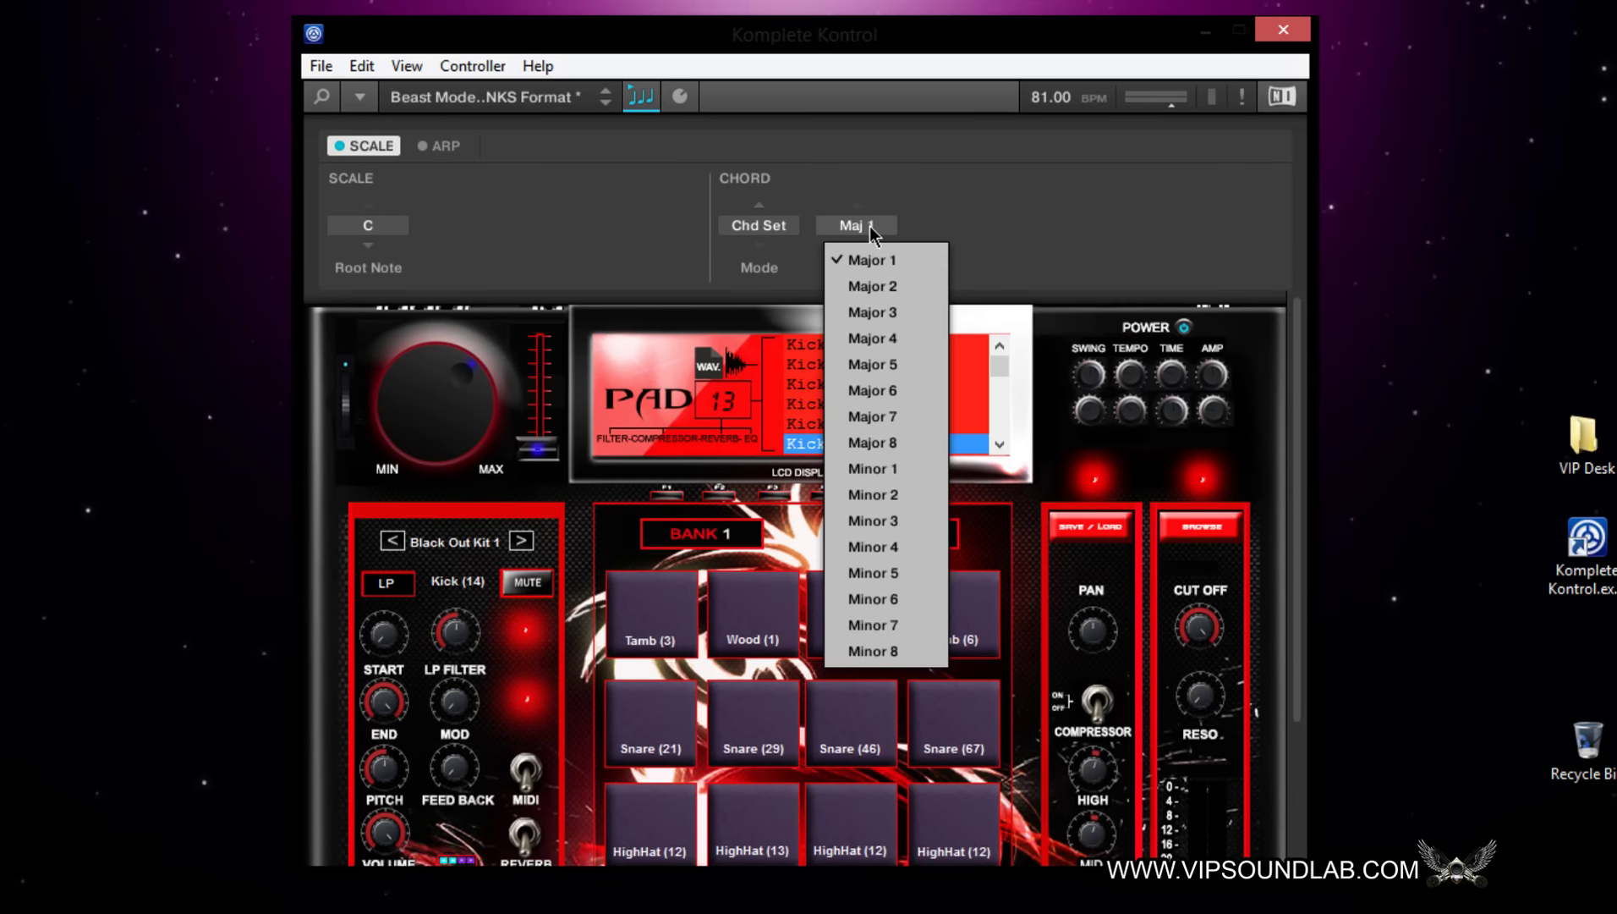
{"action": "left_click", "coordinate": [871, 260]}
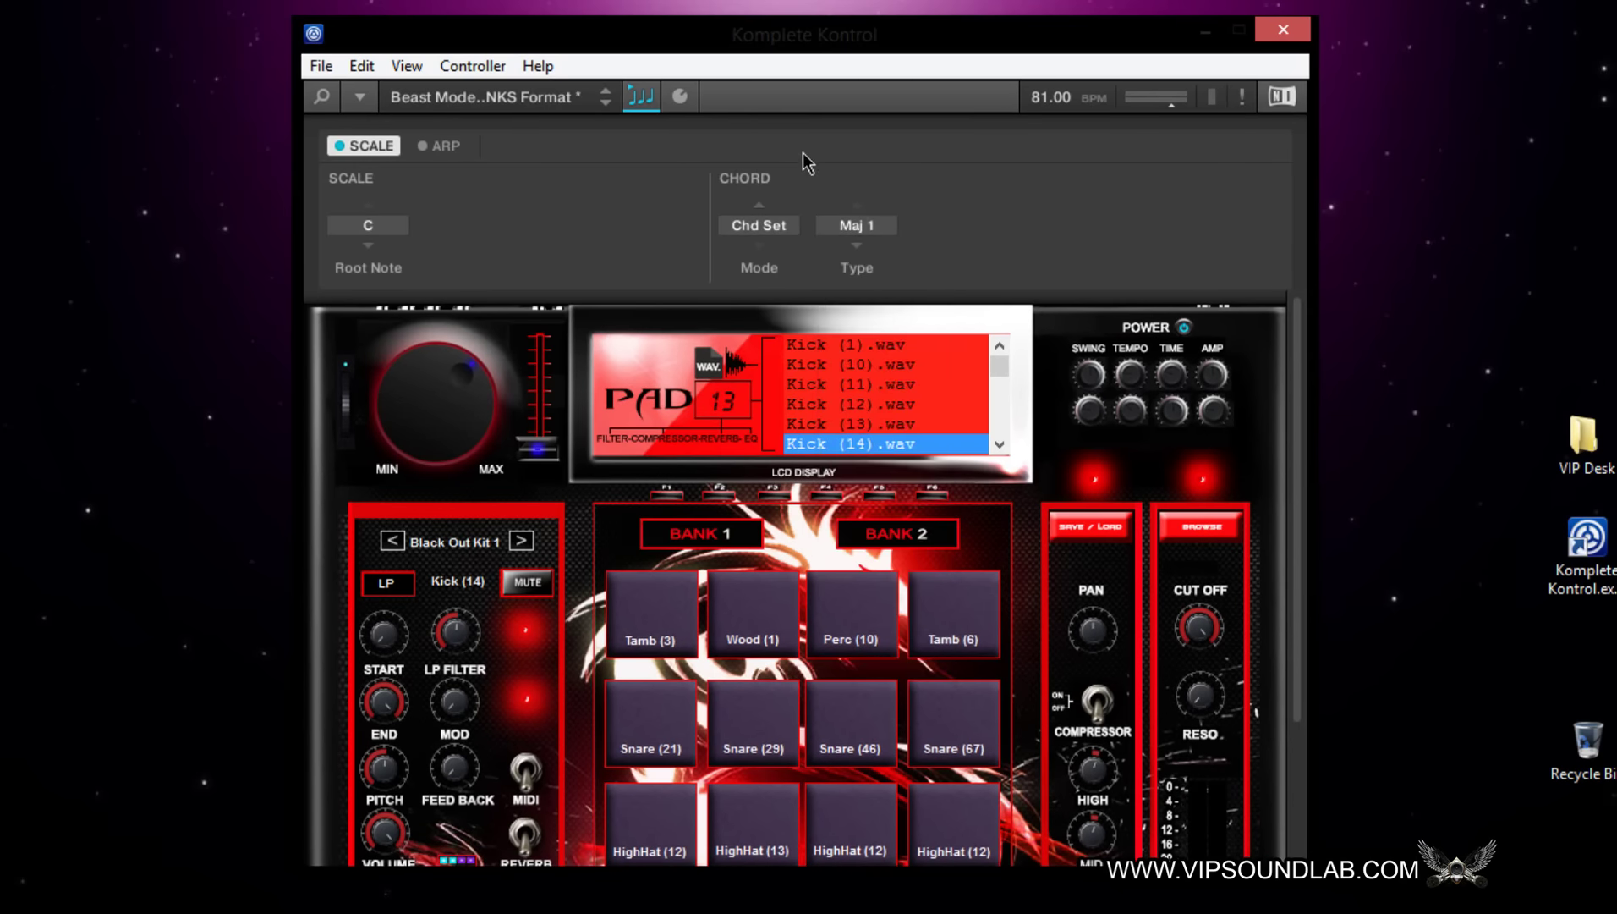
{"action": "left_click", "coordinate": [644, 102]}
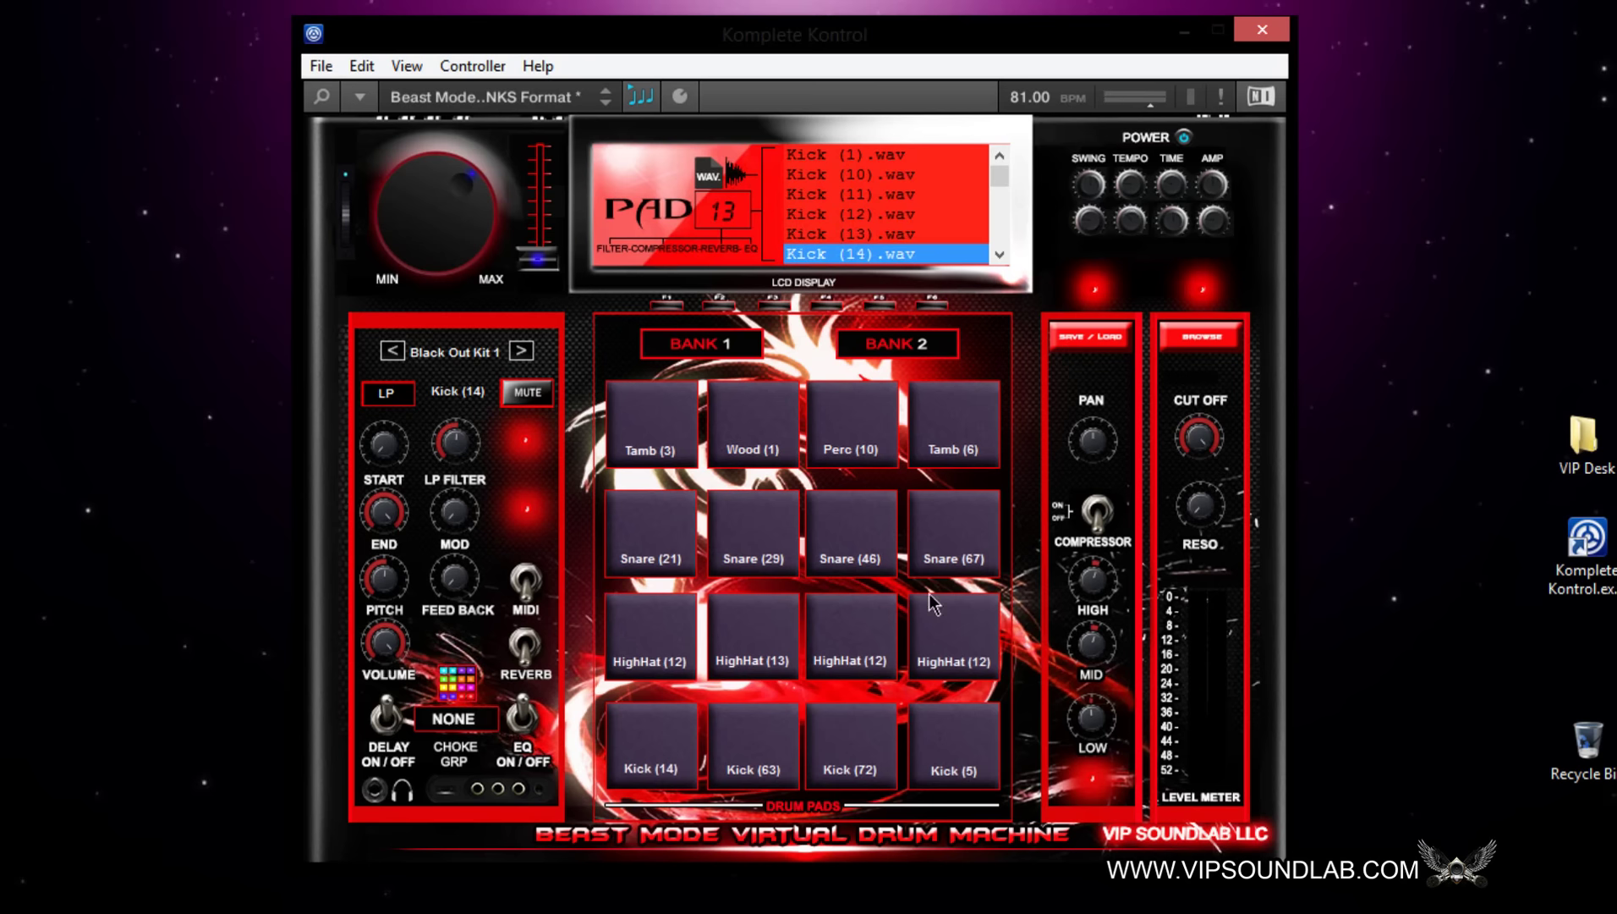
Replace the sample on the Snare (46) pad with Snare (35).wav and audition the pad.
{"action": "left_click", "coordinate": [843, 530]}
{"action": "left_click", "coordinate": [882, 230]}
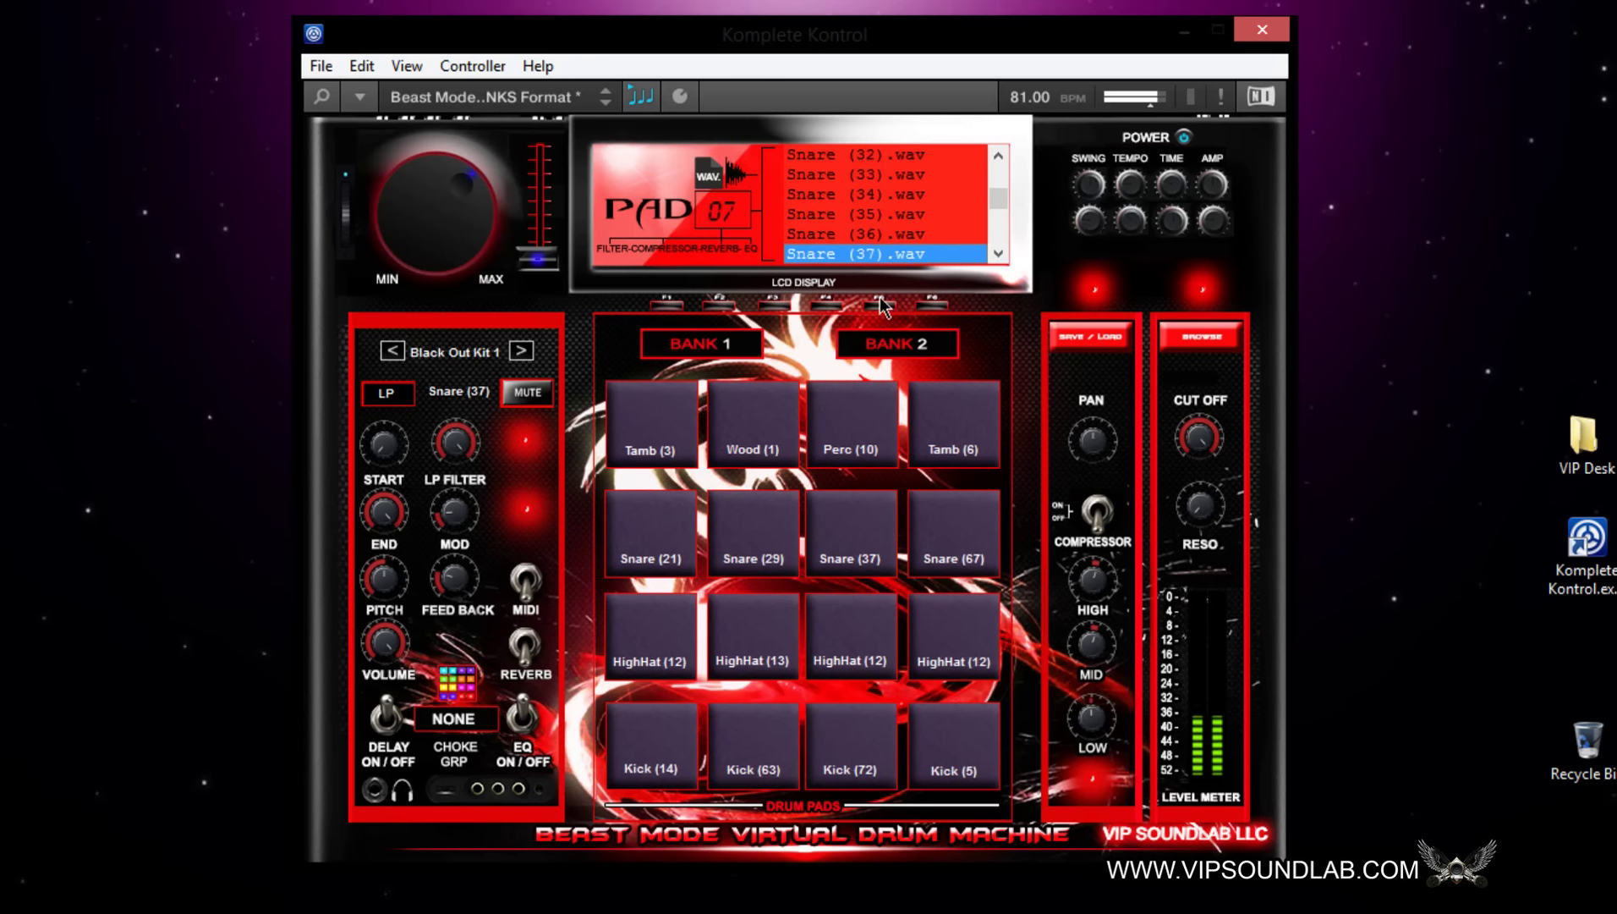
{"action": "left_click", "coordinate": [877, 214]}
{"action": "left_click", "coordinate": [867, 537]}
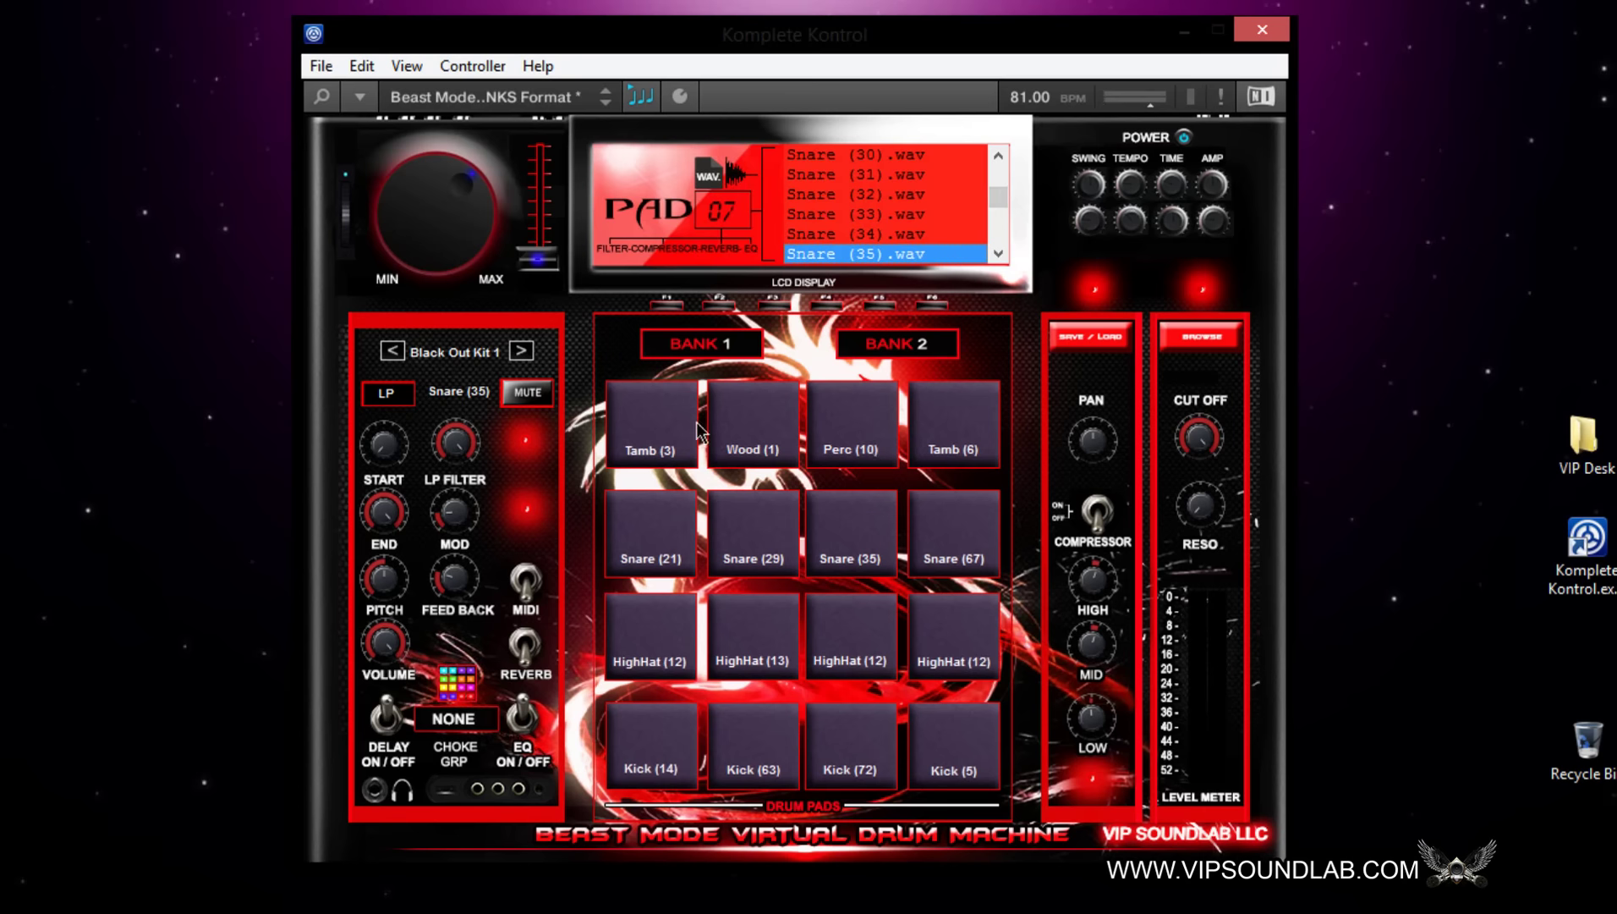
Turn off the scale engine and hide its settings again.
{"action": "left_click", "coordinate": [636, 96]}
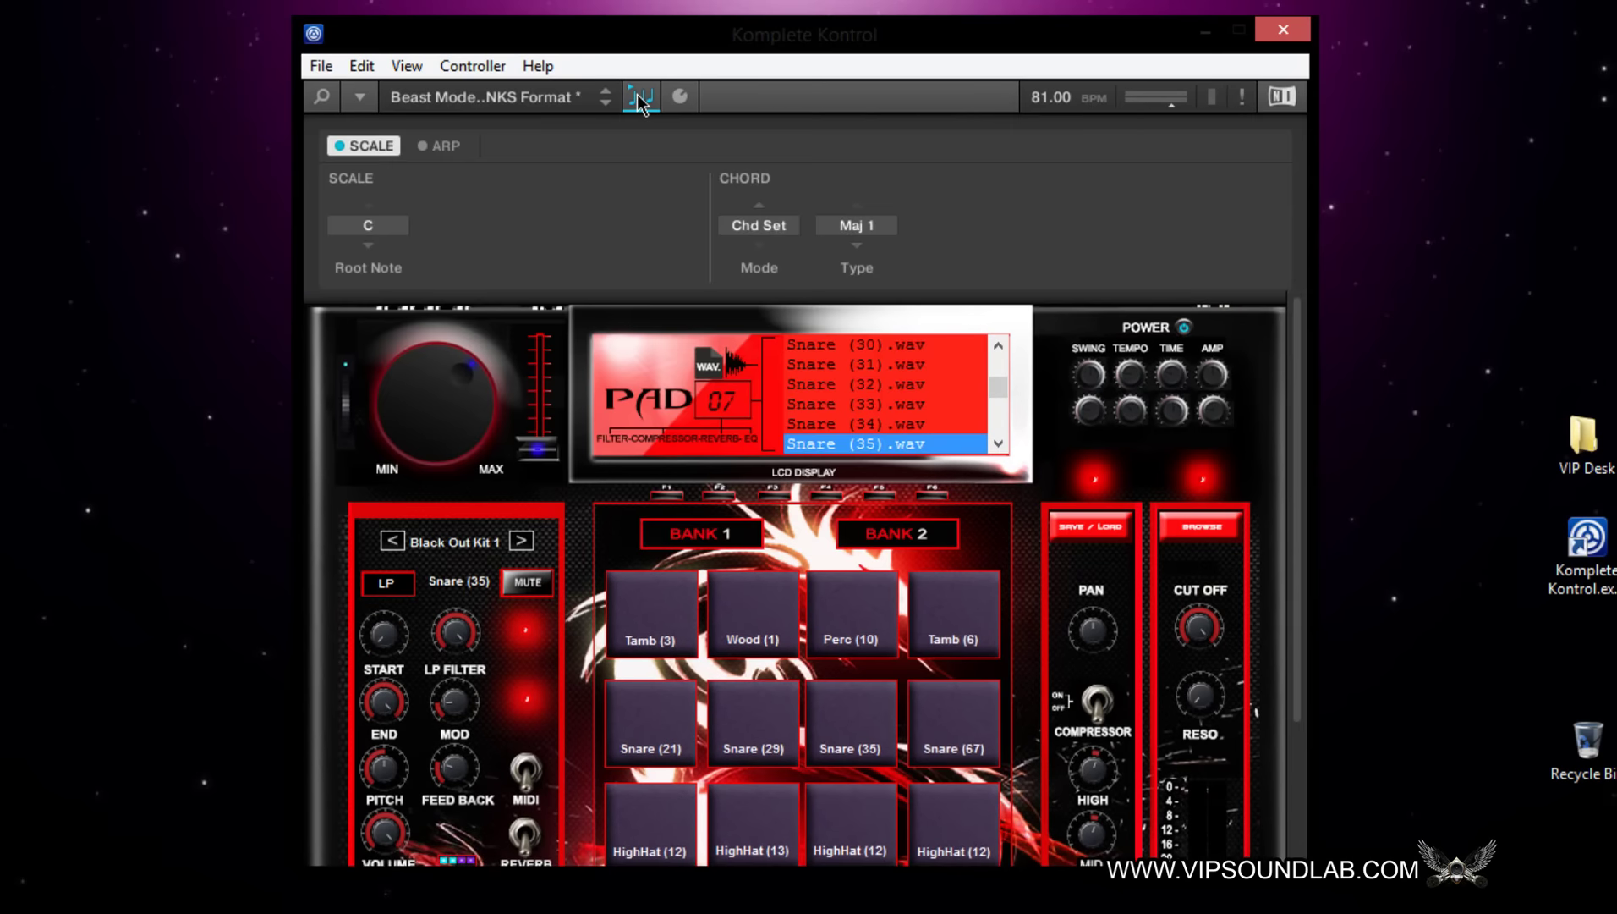
{"action": "left_click", "coordinate": [339, 149]}
{"action": "left_click", "coordinate": [639, 96]}
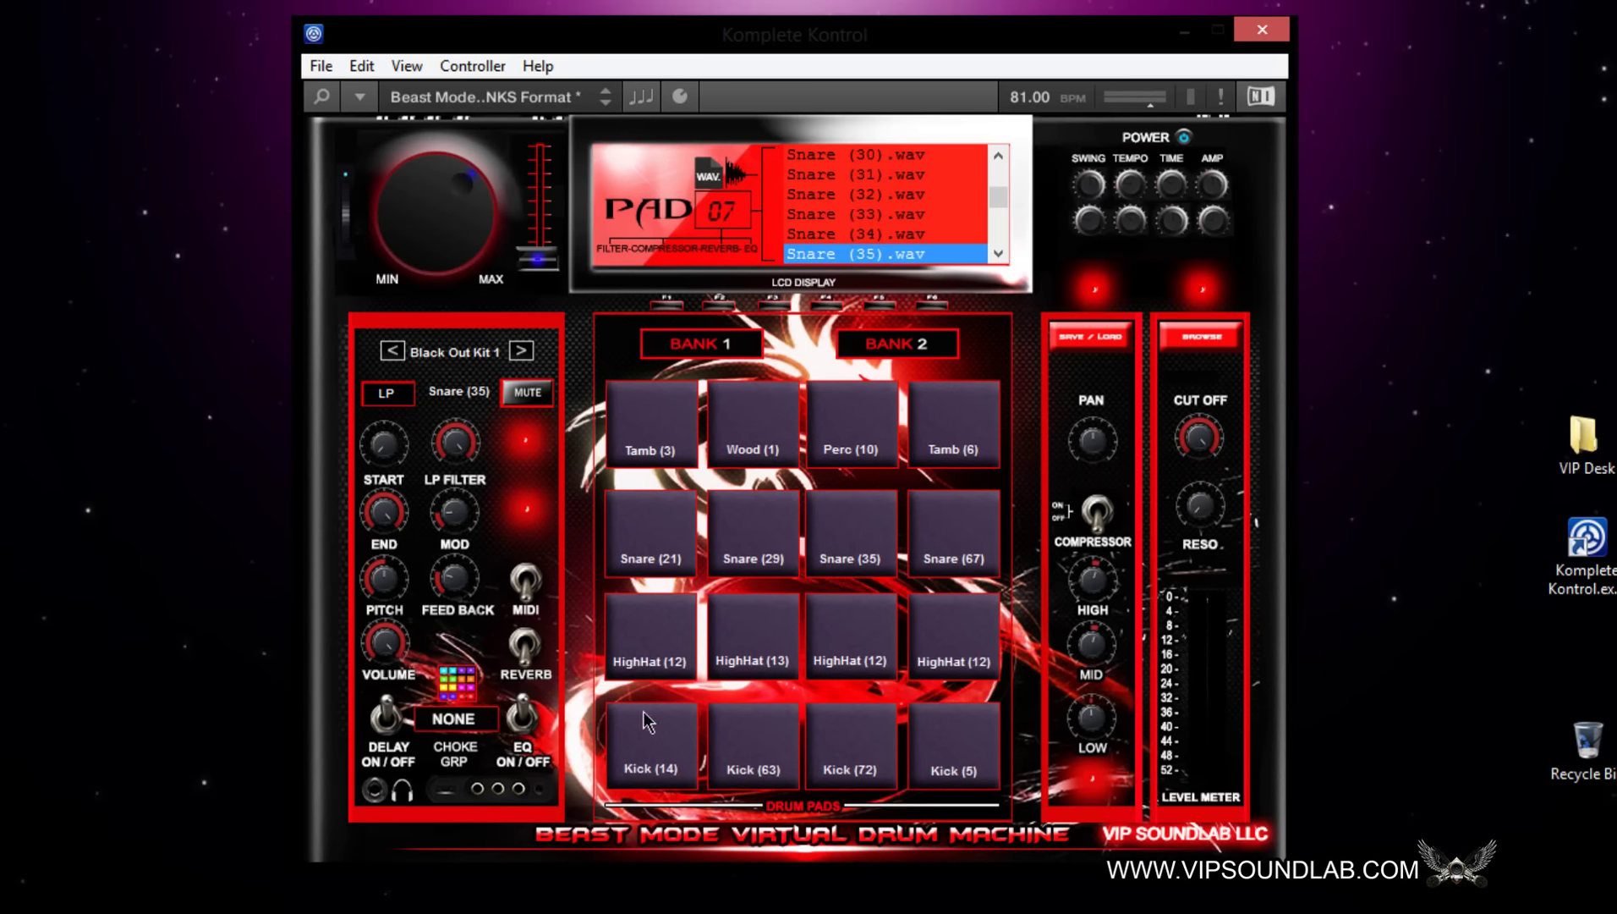
Select the Kick (14) pad and play it several times without the scale engine.
{"action": "left_click", "coordinate": [657, 737]}
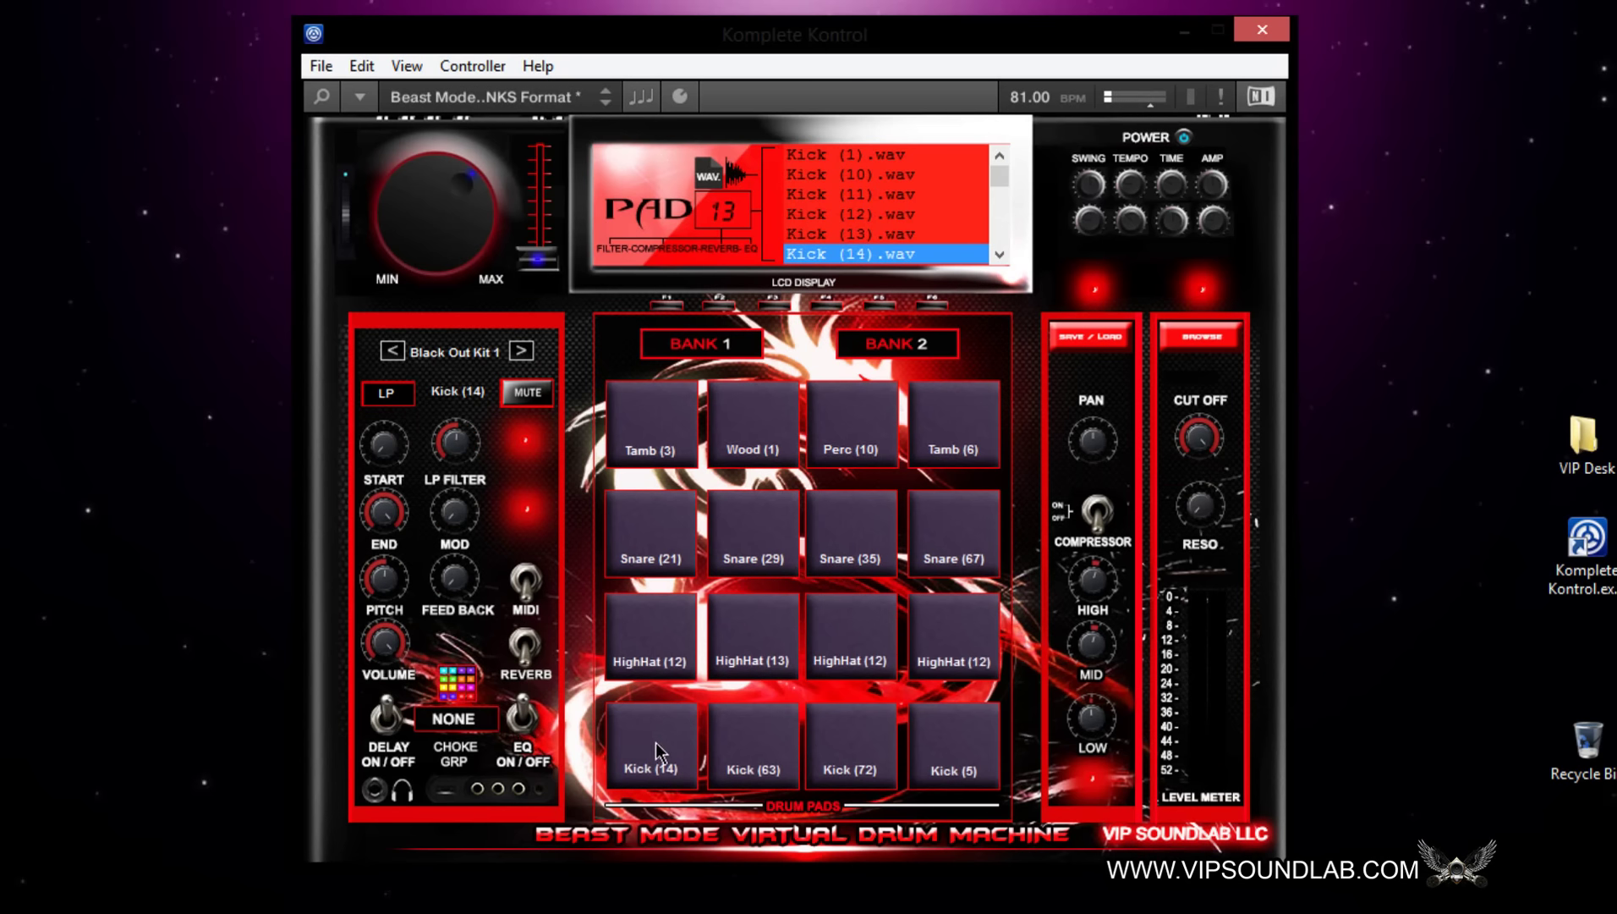
{"action": "left_click", "coordinate": [655, 742]}
{"action": "left_click", "coordinate": [655, 741]}
{"action": "left_click", "coordinate": [655, 742]}
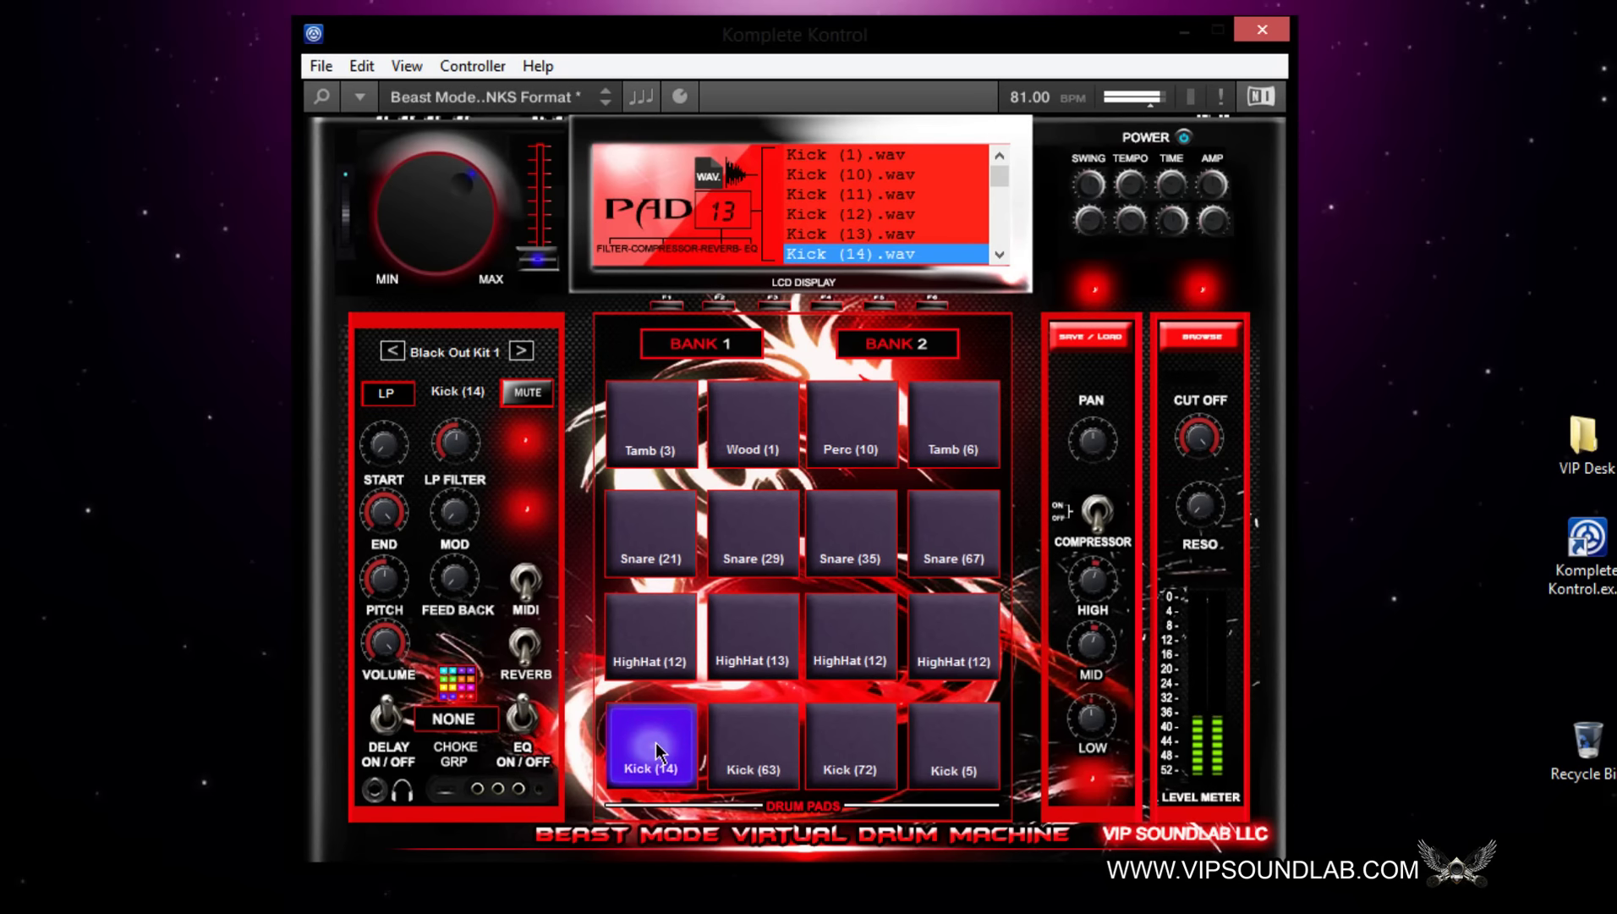
{"action": "left_click", "coordinate": [656, 742]}
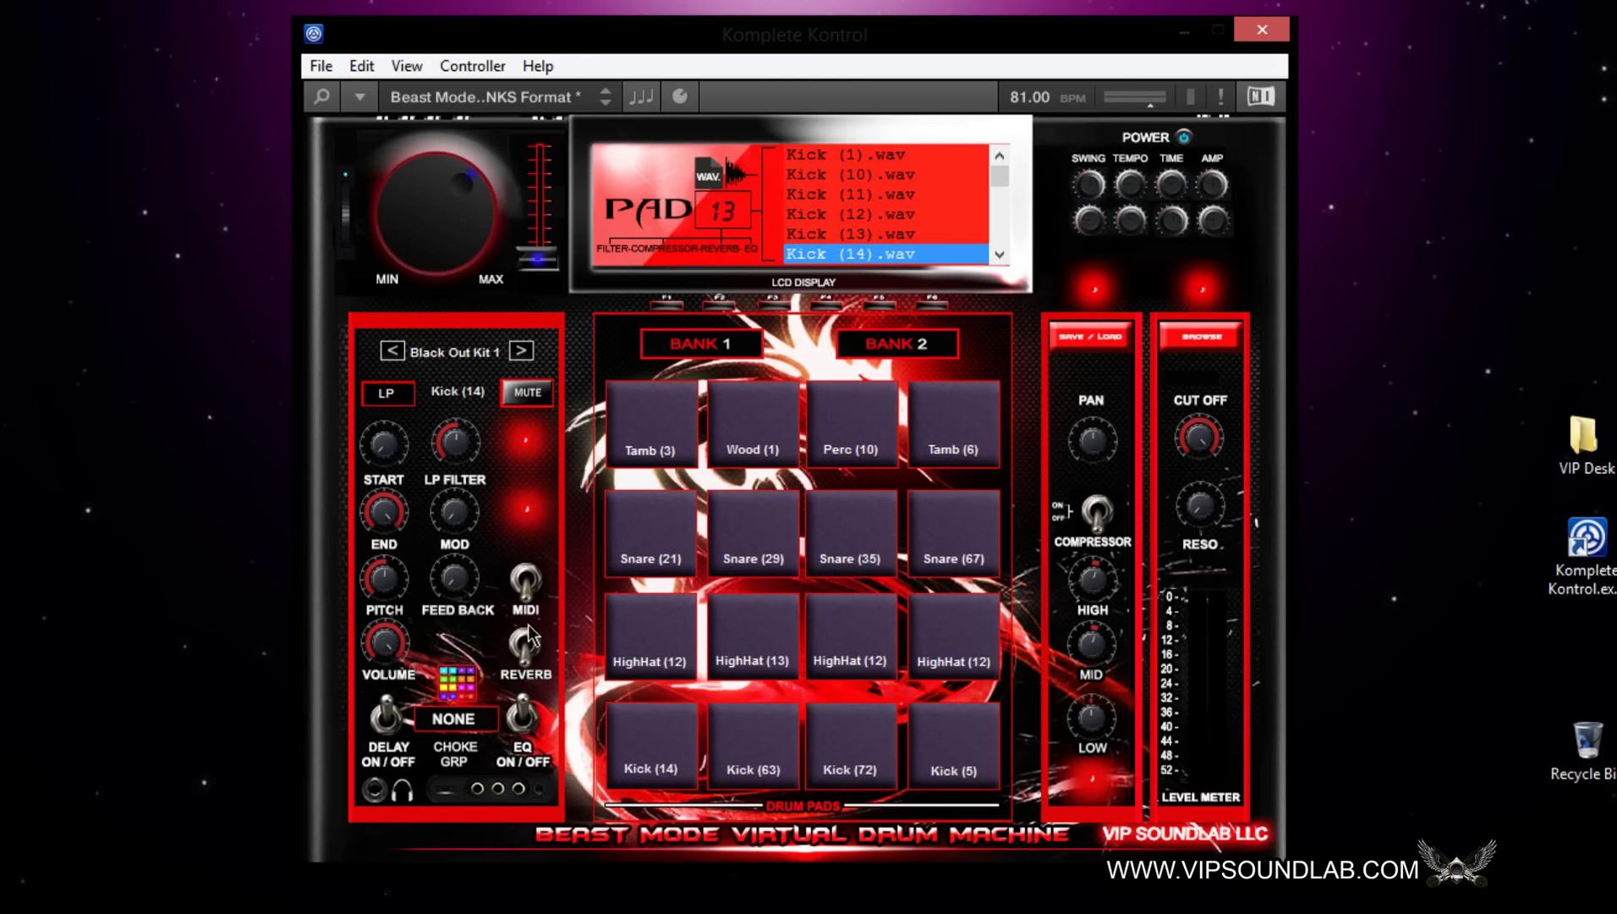
Show the control mapping for pad 13 and adjust the Kick (14) start, end, LP filter, pitch and feedback knobs.
{"action": "left_click", "coordinate": [680, 96]}
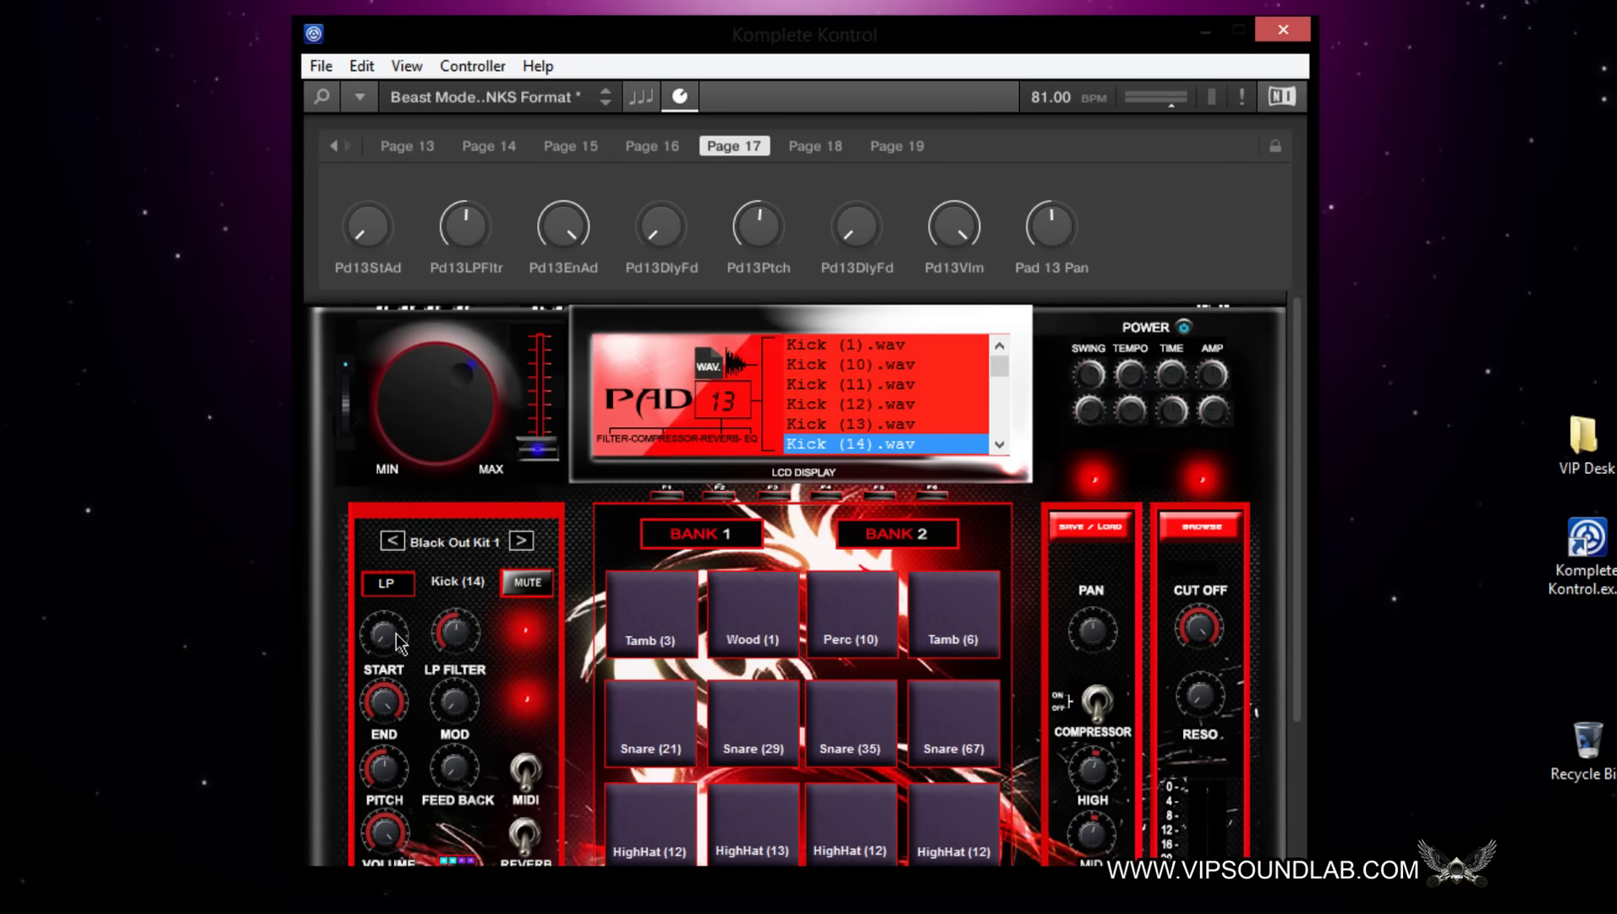
{"action": "mouse_move", "coordinate": [387, 643]}
{"action": "left_mouse_down"}
{"action": "mouse_move", "coordinate": [390, 578]}
{"action": "mouse_move", "coordinate": [387, 656]}
{"action": "left_mouse_up"}
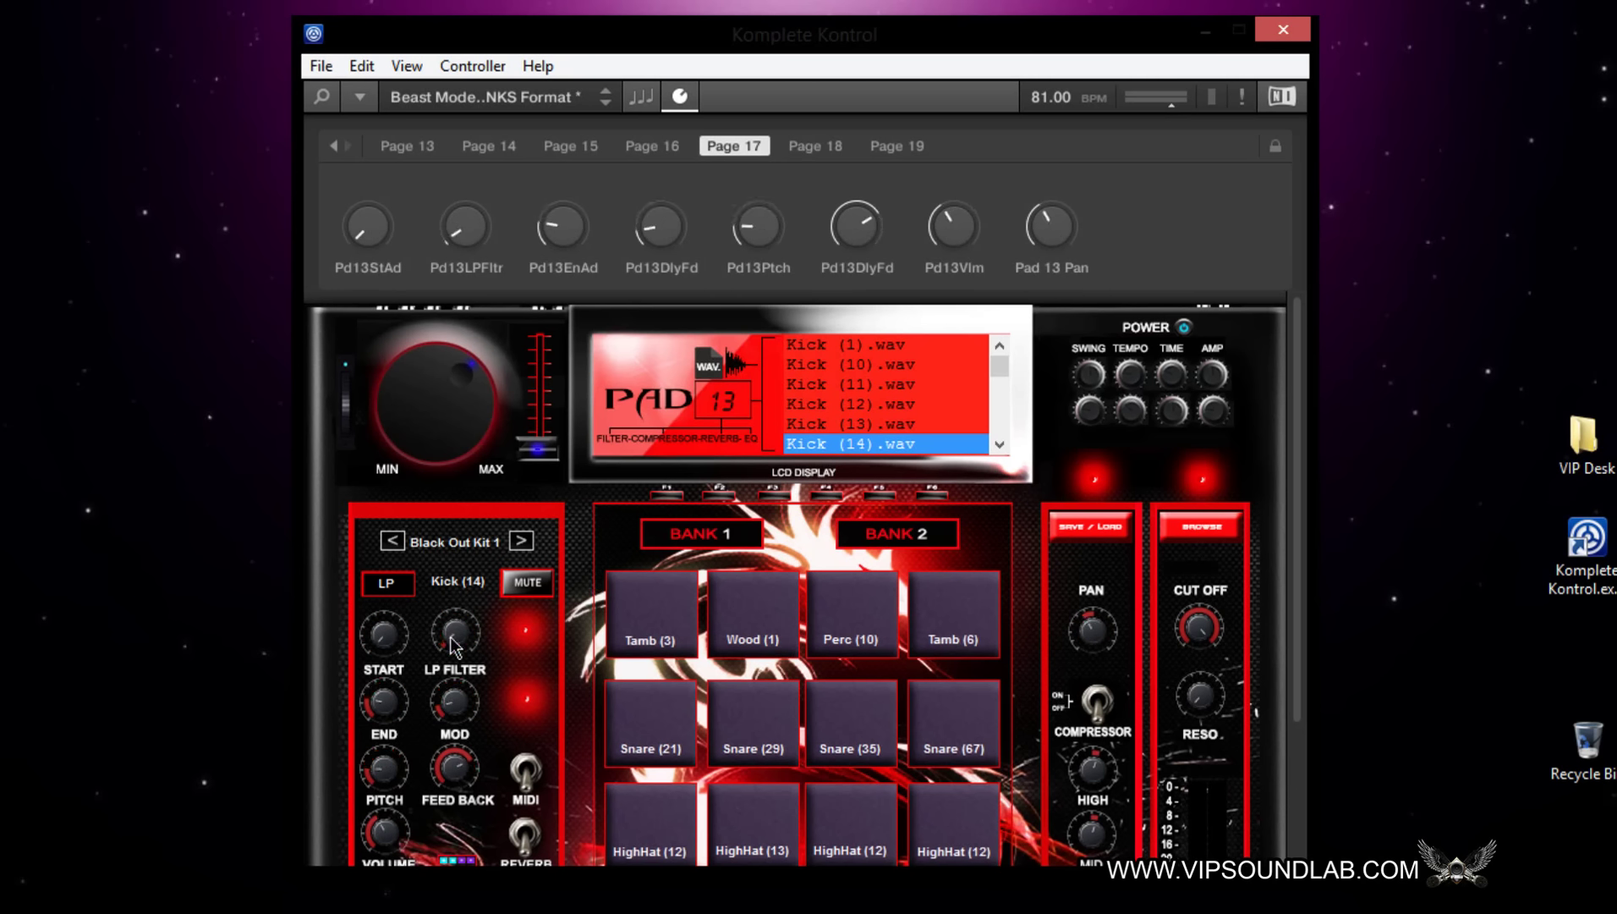
{"action": "left_click_drag", "start_coordinate": [380, 708], "coordinate": [381, 694]}
{"action": "left_click_drag", "start_coordinate": [453, 652], "coordinate": [454, 642]}
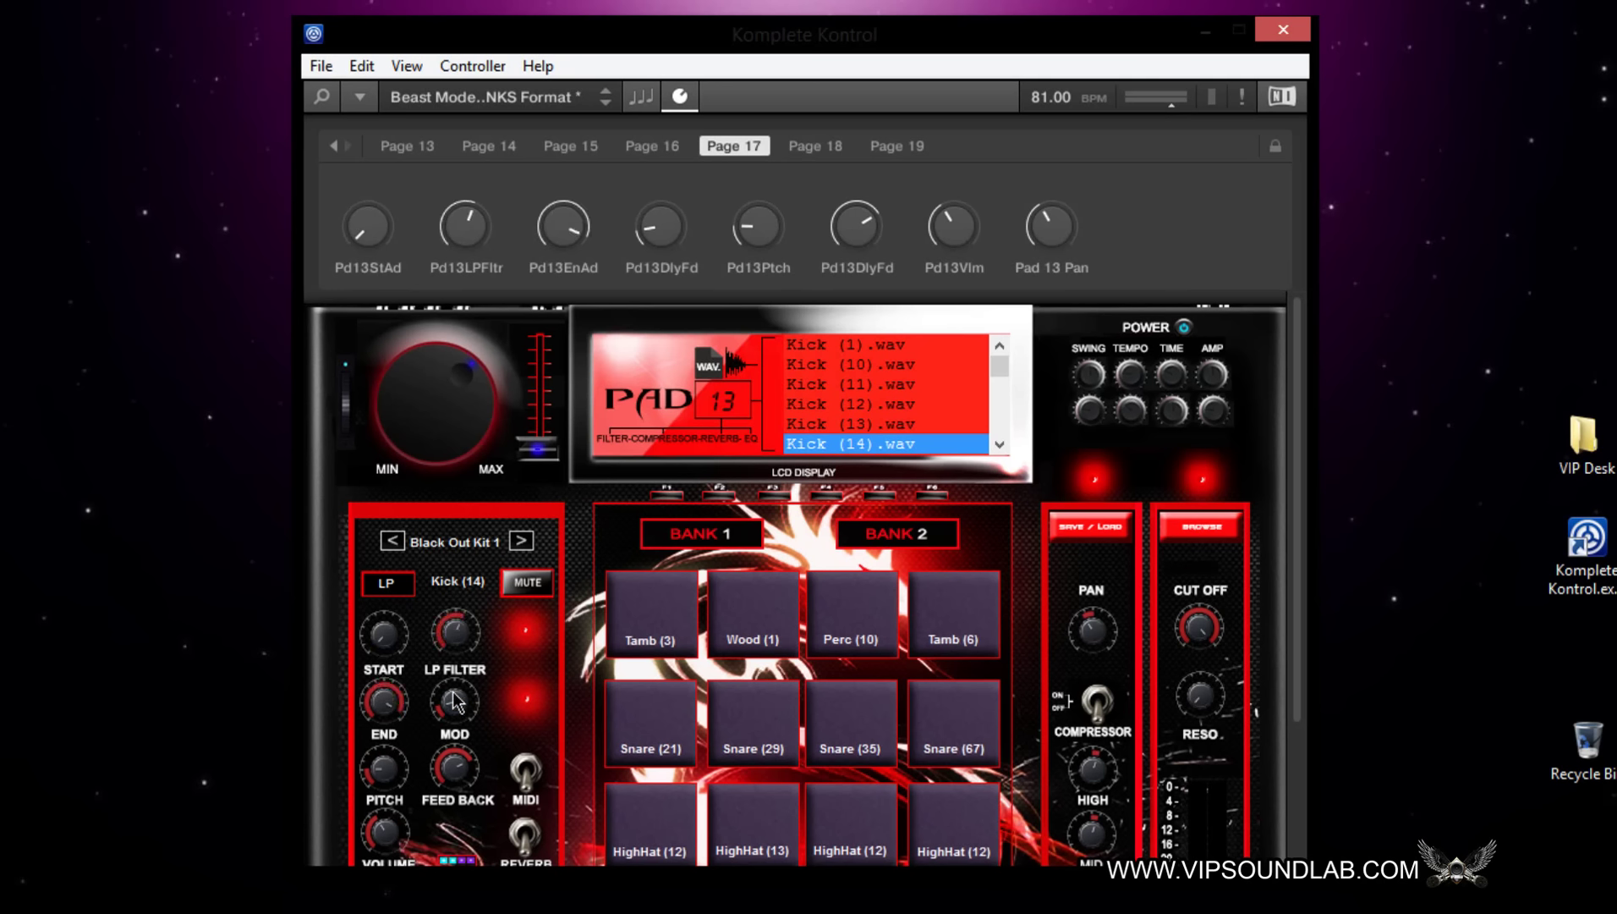
{"action": "left_click_drag", "start_coordinate": [393, 782], "coordinate": [379, 725]}
{"action": "left_click_drag", "start_coordinate": [456, 791], "coordinate": [389, 668]}
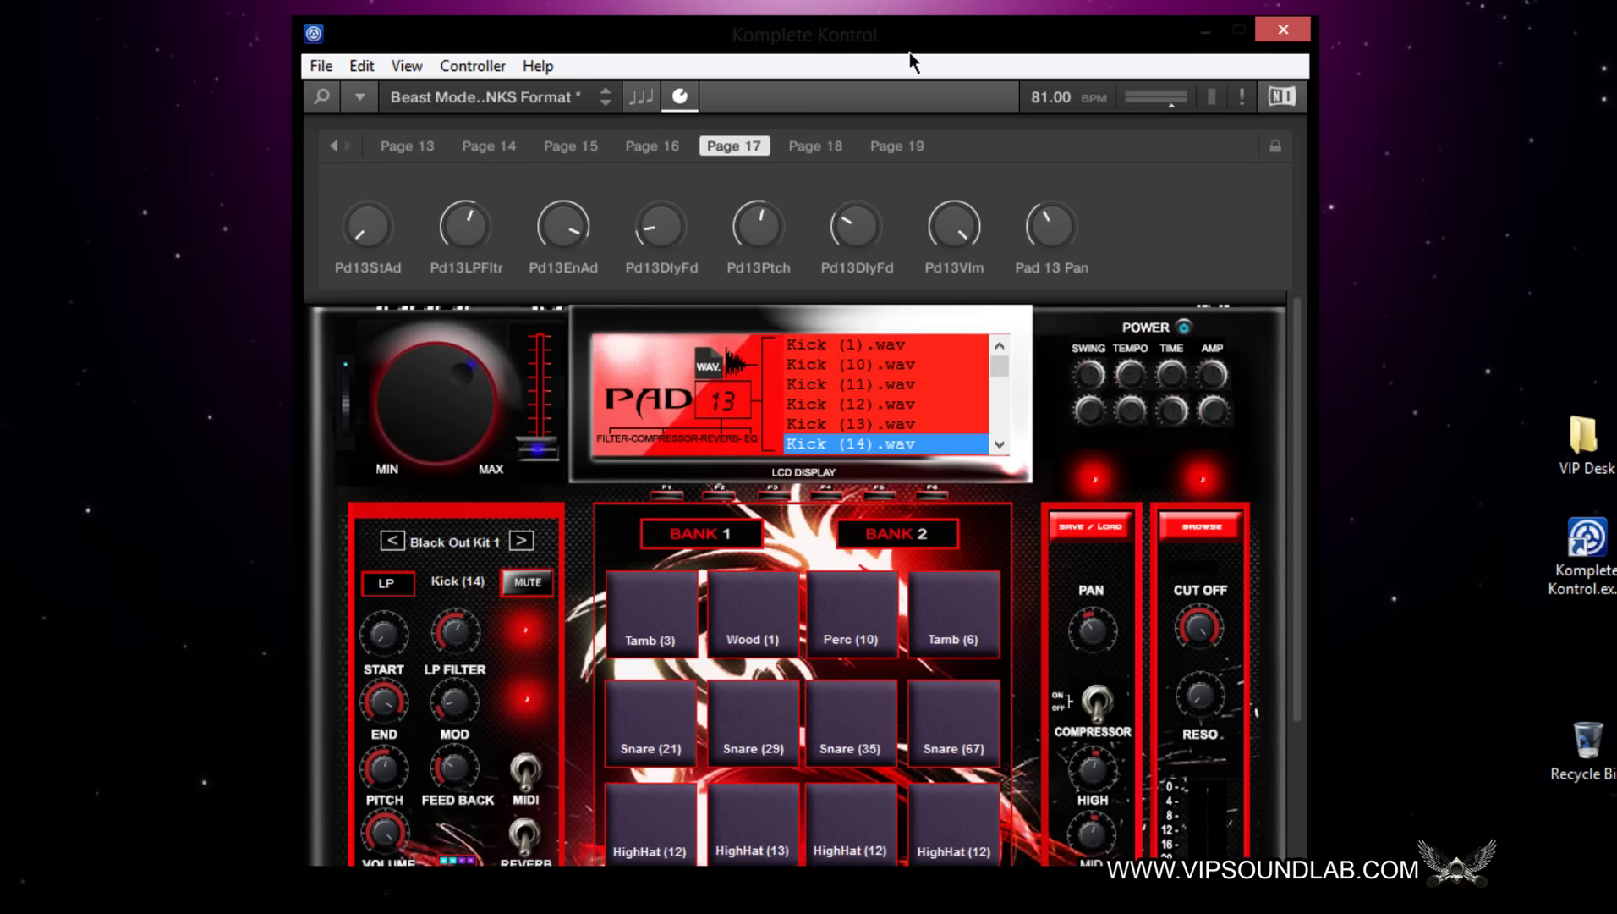
Select the Kick (63) pad and assign its Start knob to the first slot of the empty control Page 19.
{"action": "mouse_move", "coordinate": [910, 51]}
{"action": "left_mouse_down"}
{"action": "mouse_move", "coordinate": [912, 15]}
{"action": "mouse_move", "coordinate": [899, 37]}
{"action": "left_mouse_up"}
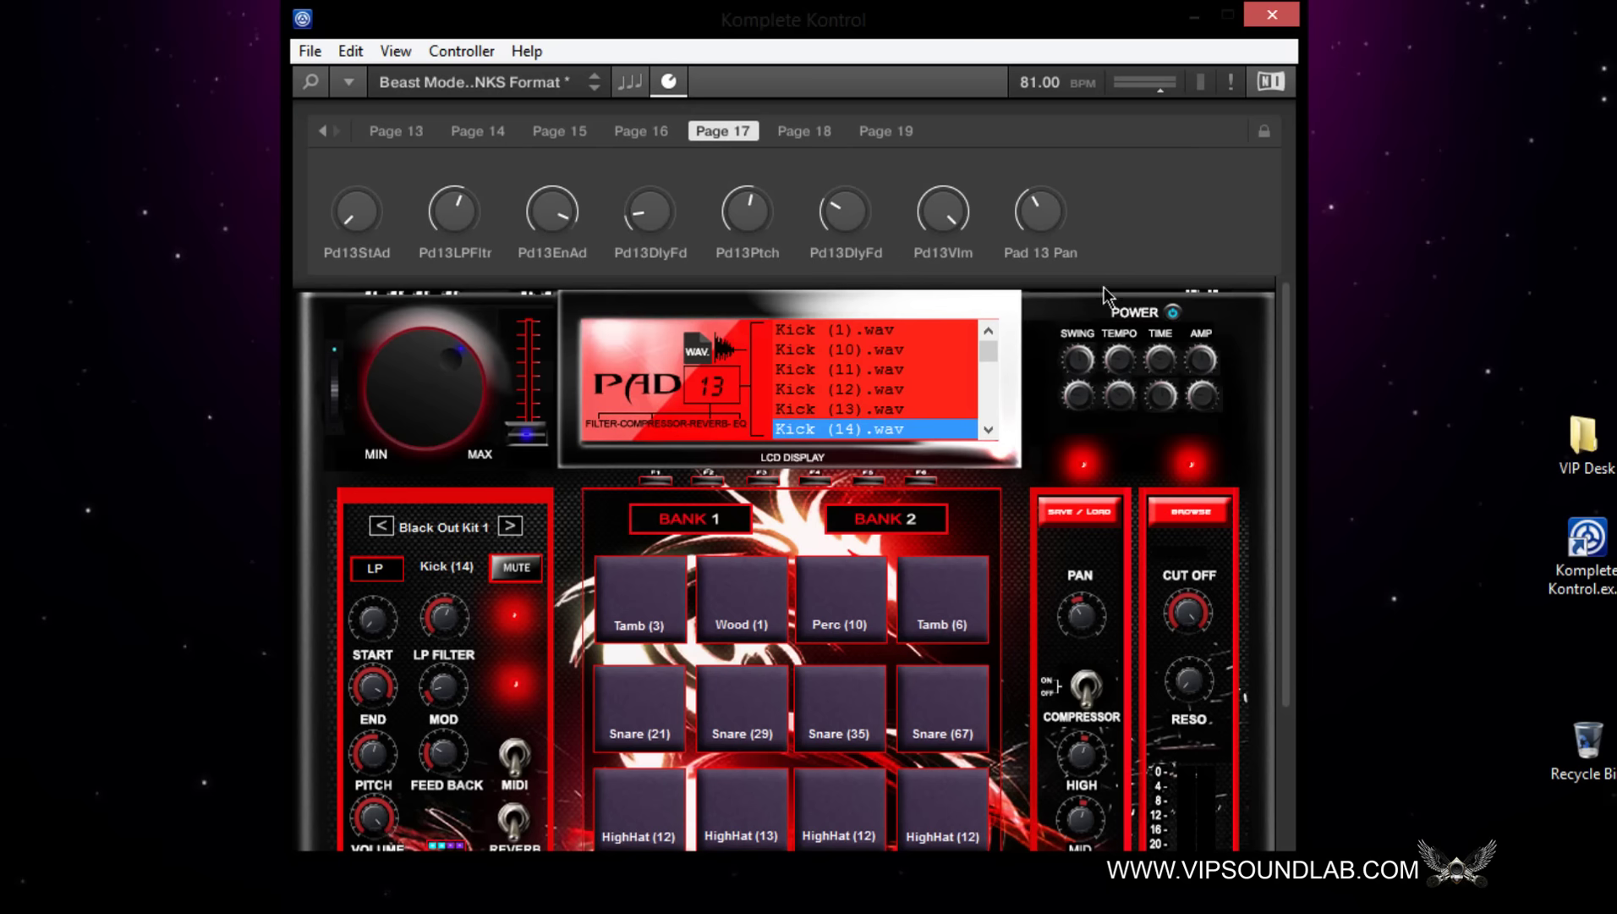
{"action": "left_click", "coordinate": [795, 134]}
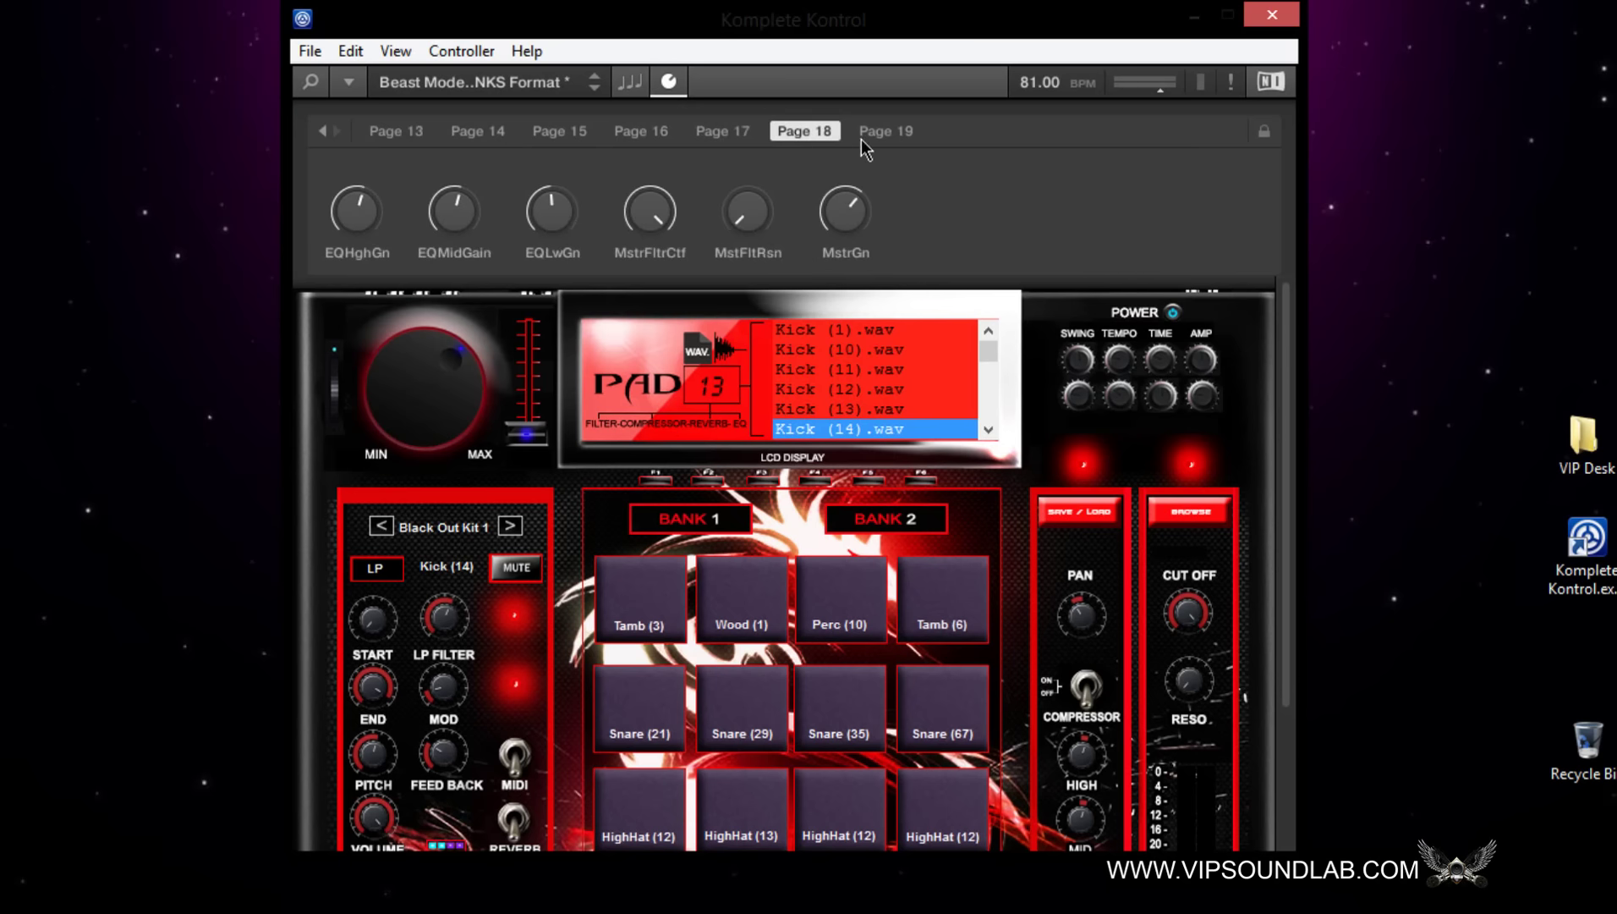
{"action": "left_click", "coordinate": [888, 136]}
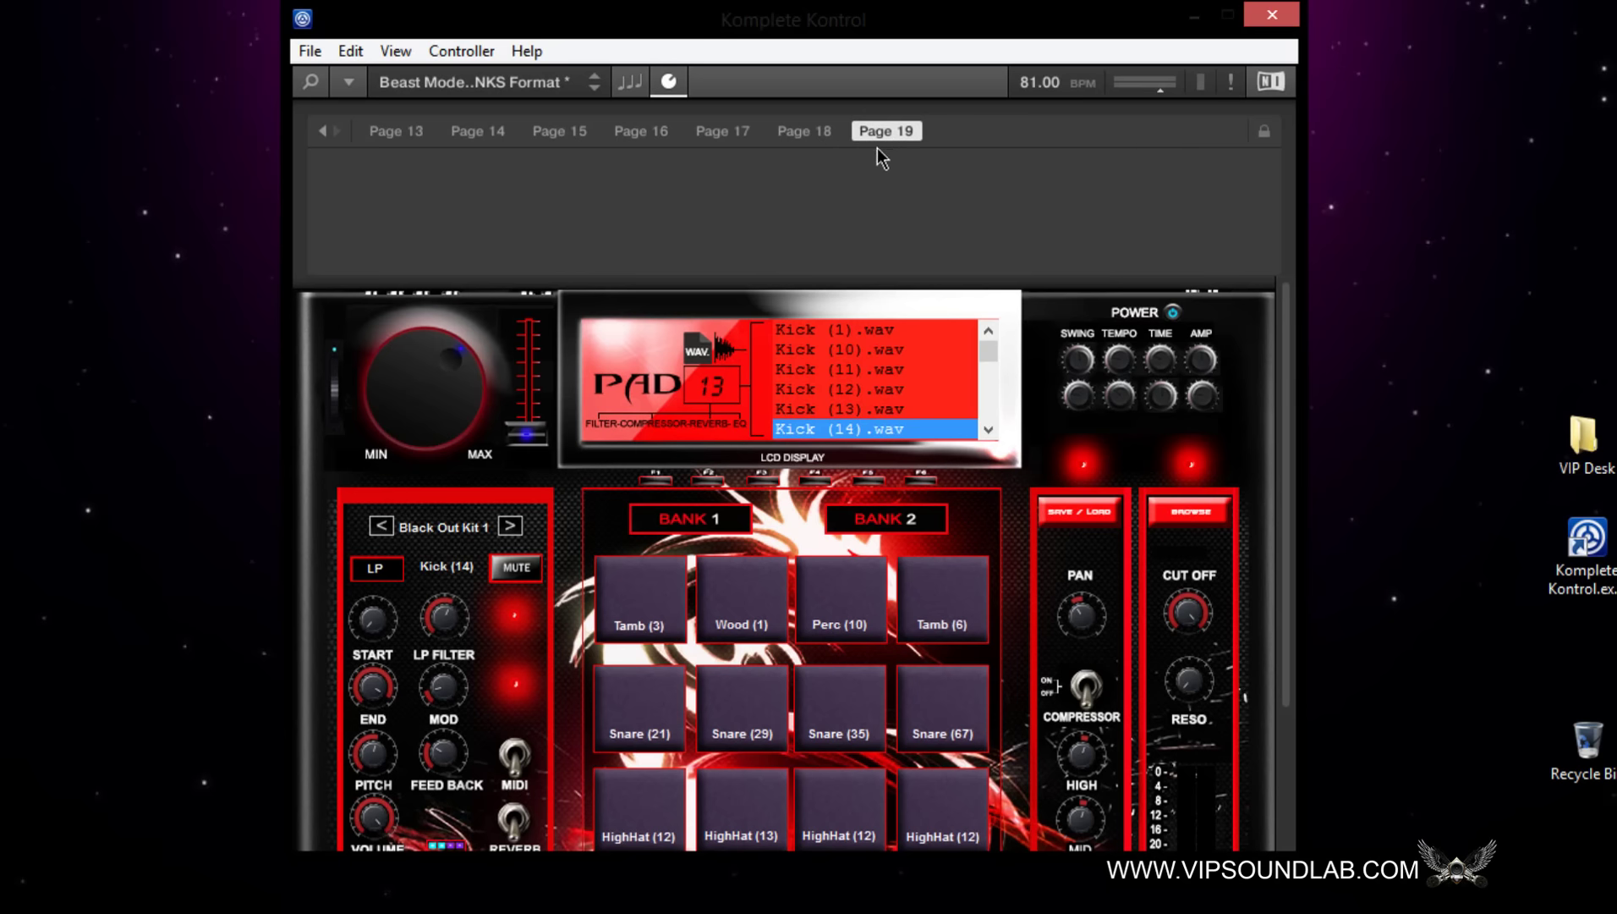
{"action": "scroll", "coordinate": [884, 435], "scroll_direction": "down", "scroll_amount": 3}
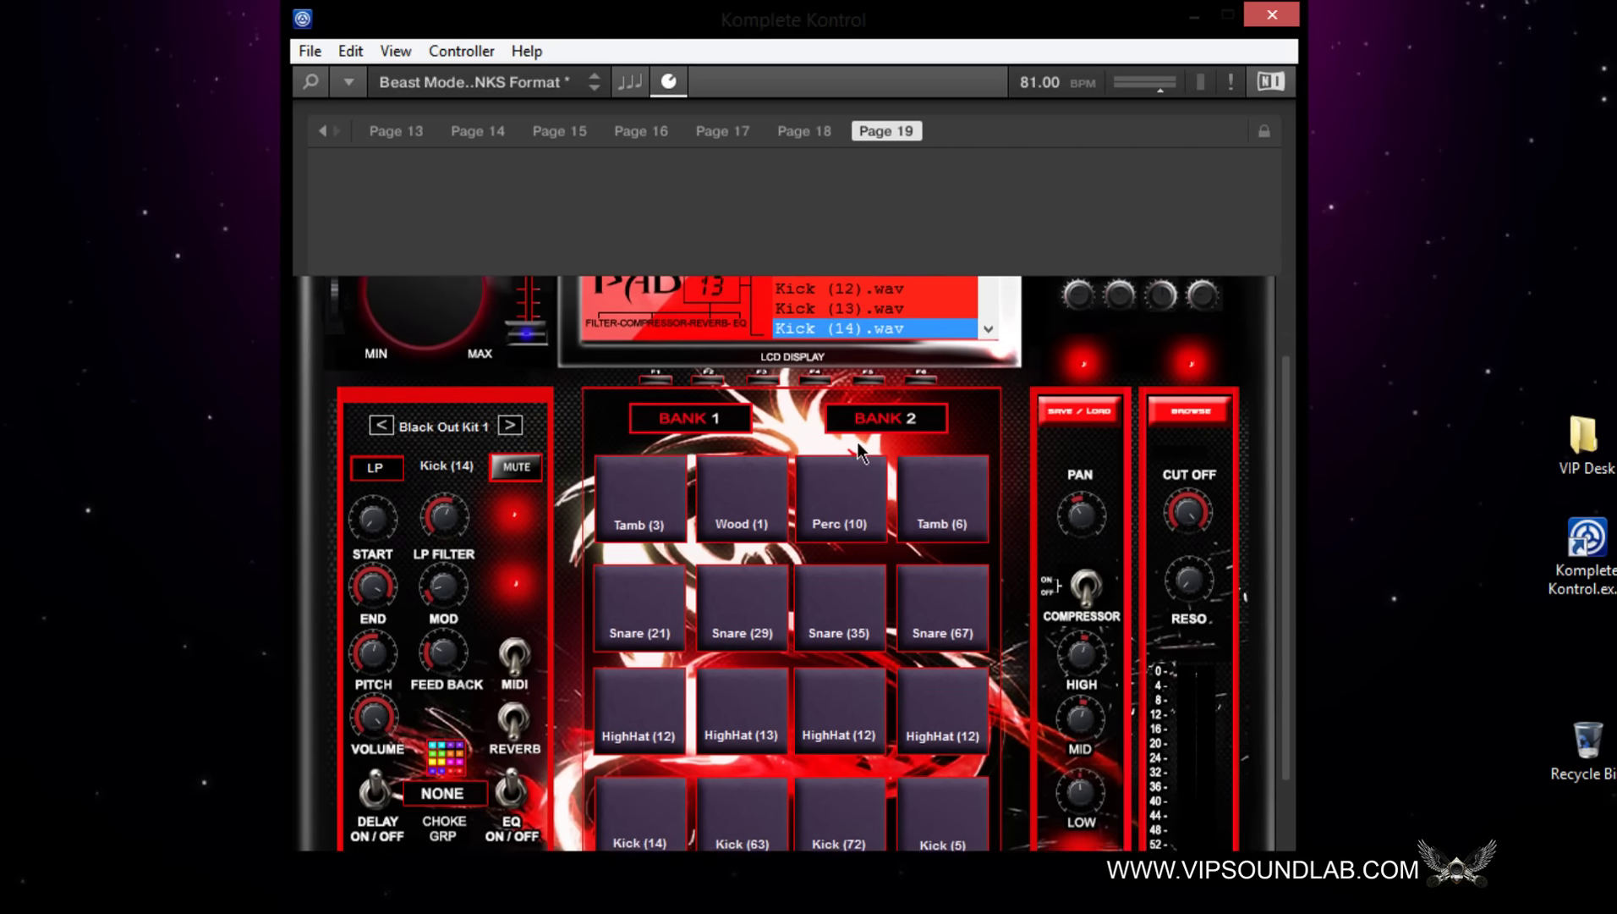
{"action": "left_click", "coordinate": [730, 732]}
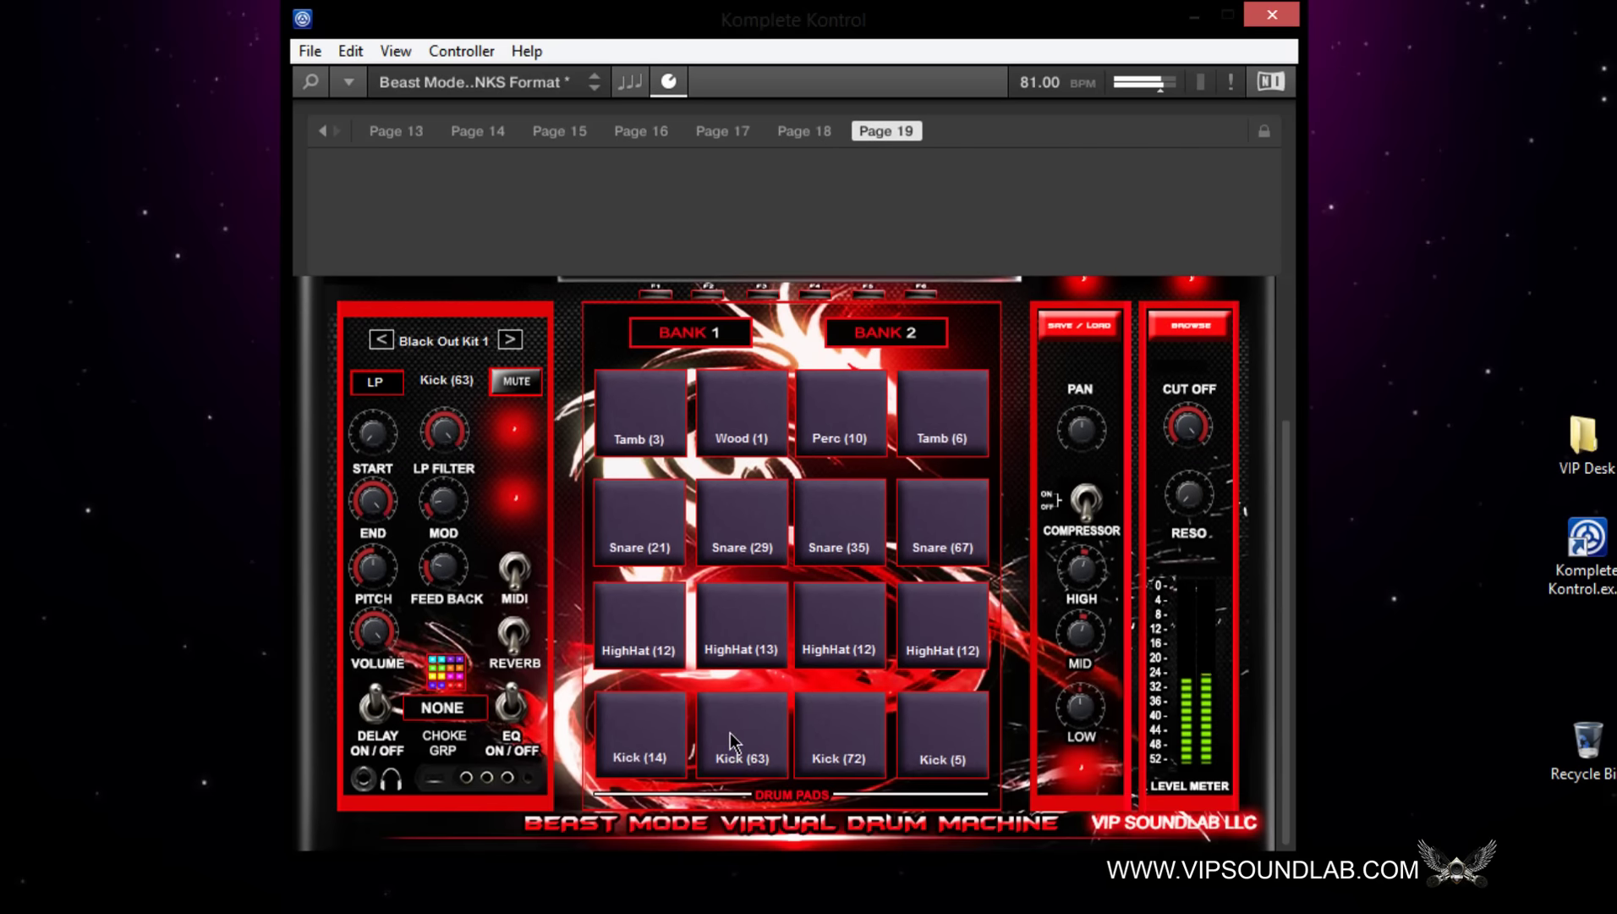
{"action": "left_click", "coordinate": [1264, 132]}
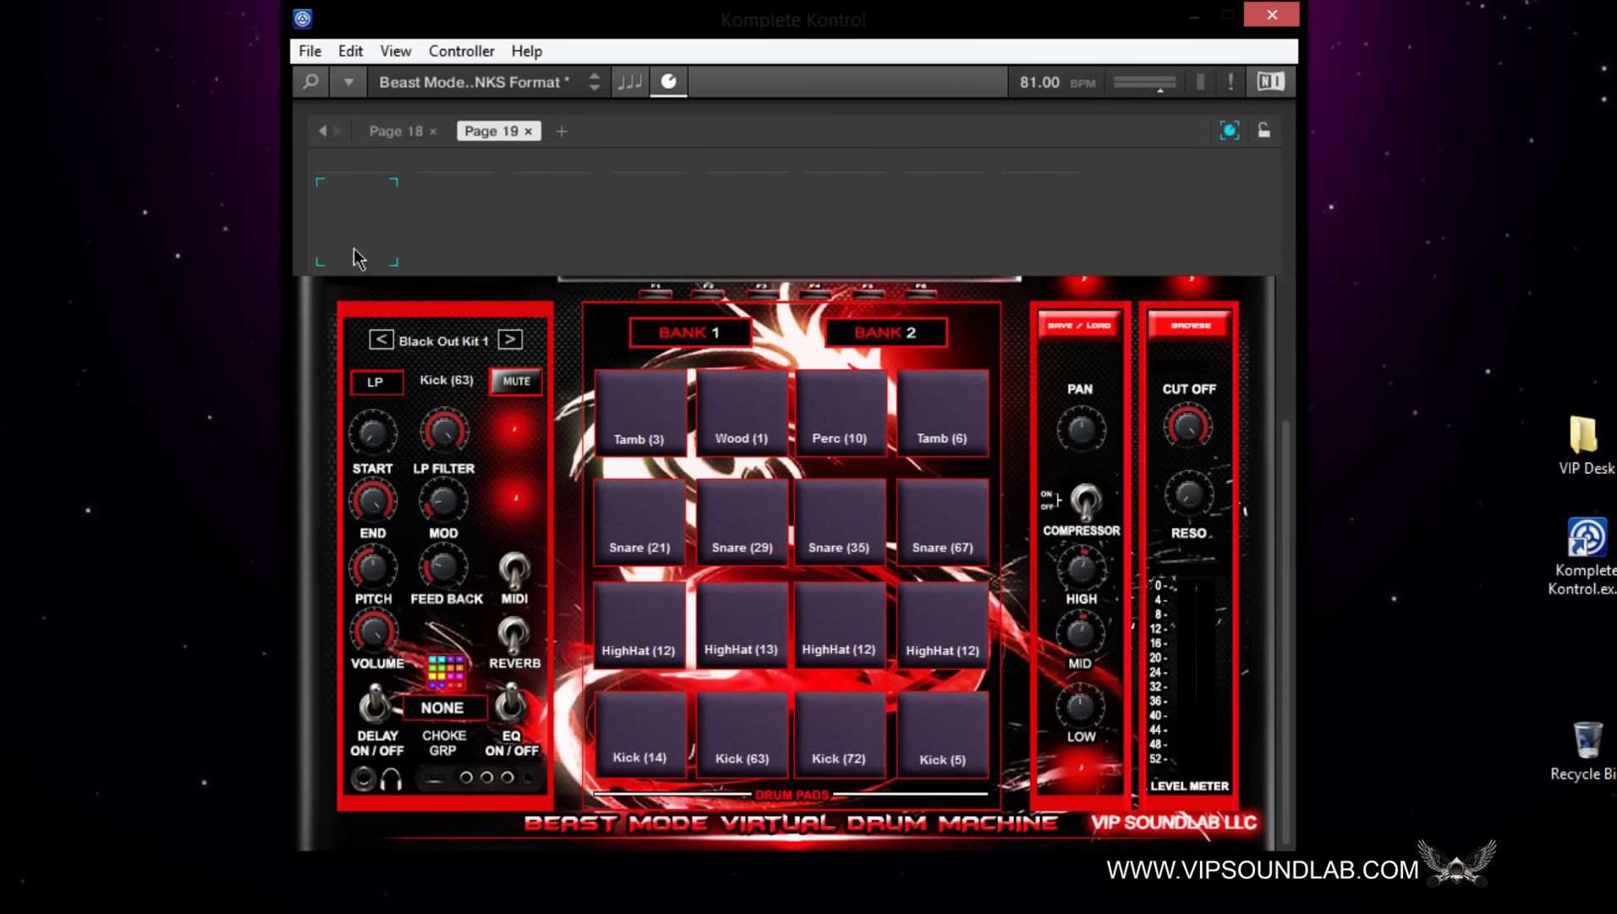
{"action": "left_click", "coordinate": [371, 439]}
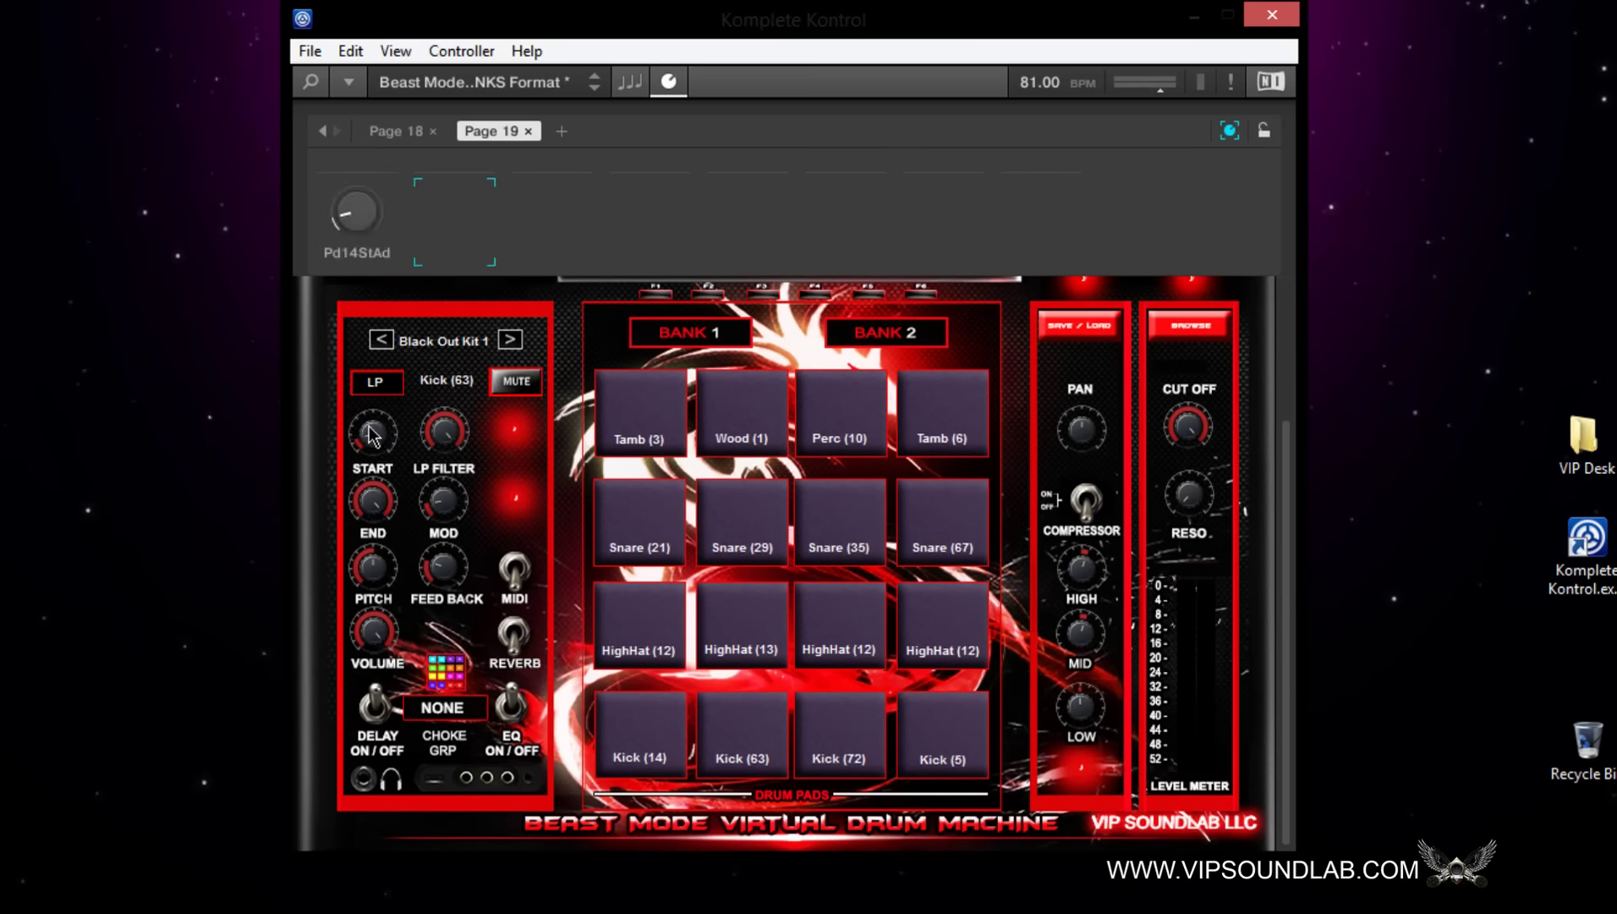
Assign Kick (63)'s LP Filter, End, Mod, Pitch, Feed Back, Volume and Pan to the remaining Page 19 slots and leave mapping edit mode.
{"action": "left_click", "coordinate": [442, 427]}
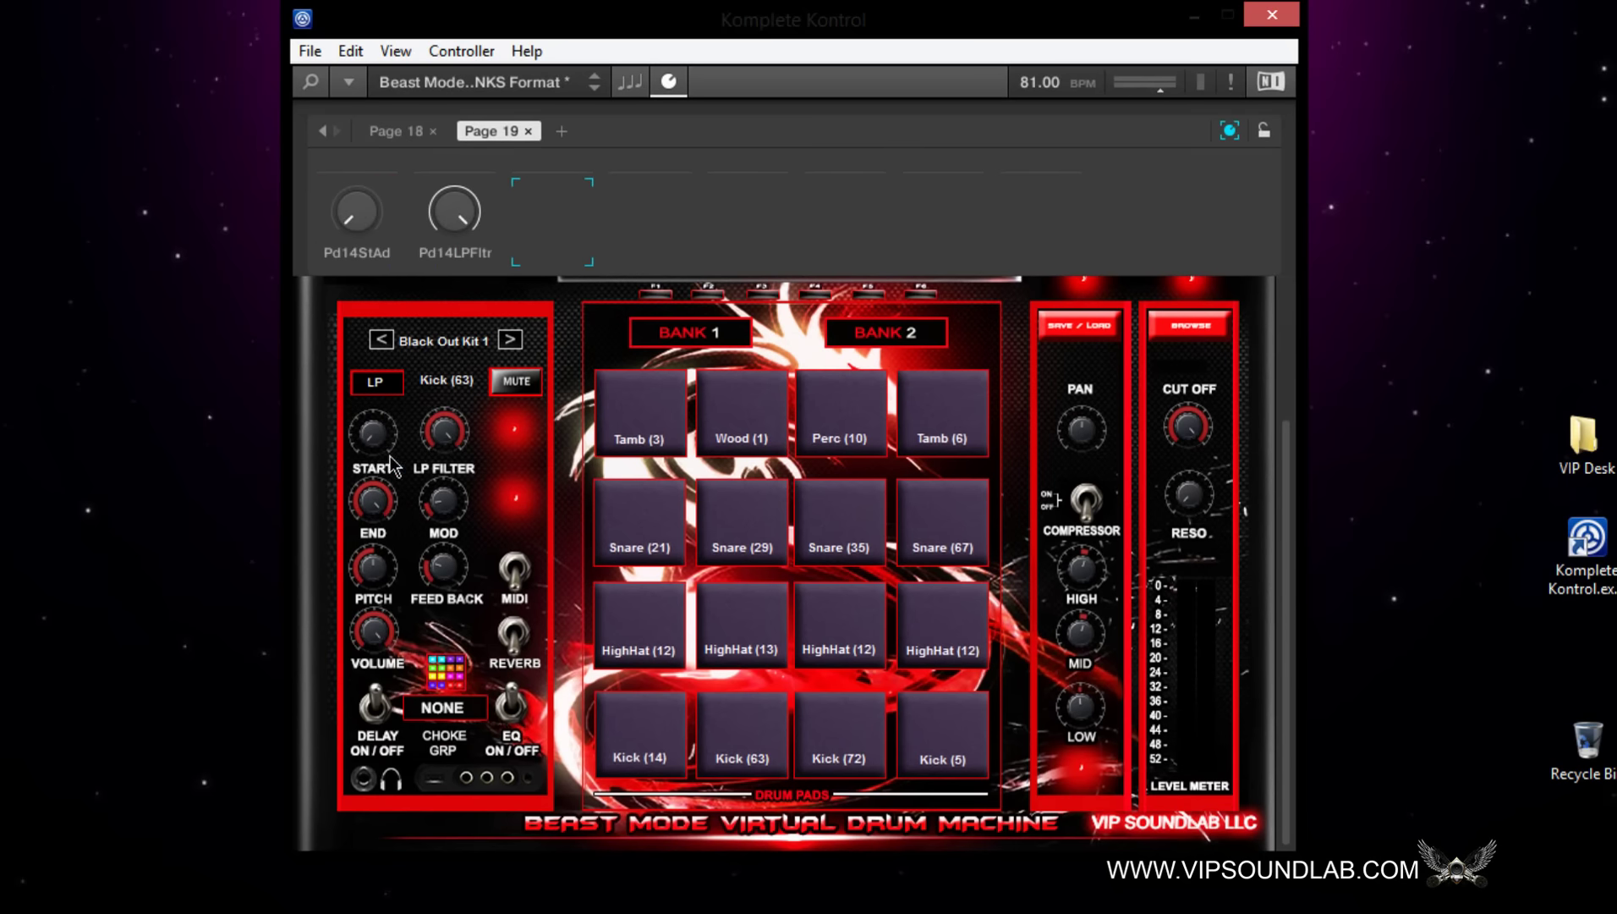
{"action": "left_click", "coordinate": [375, 506]}
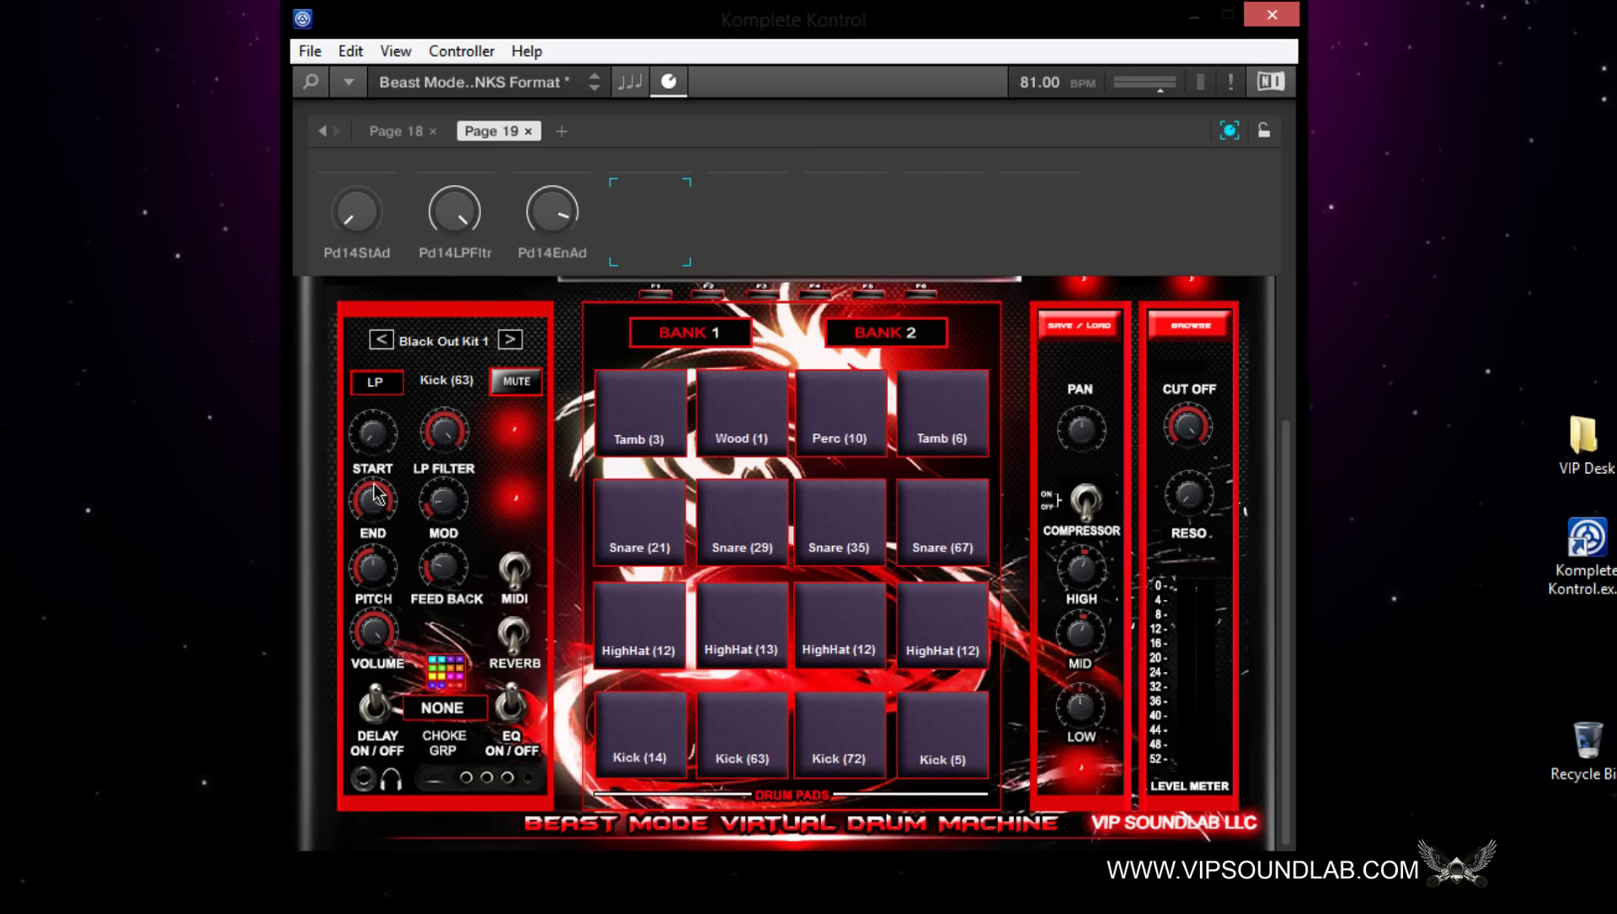
{"action": "left_click", "coordinate": [441, 501]}
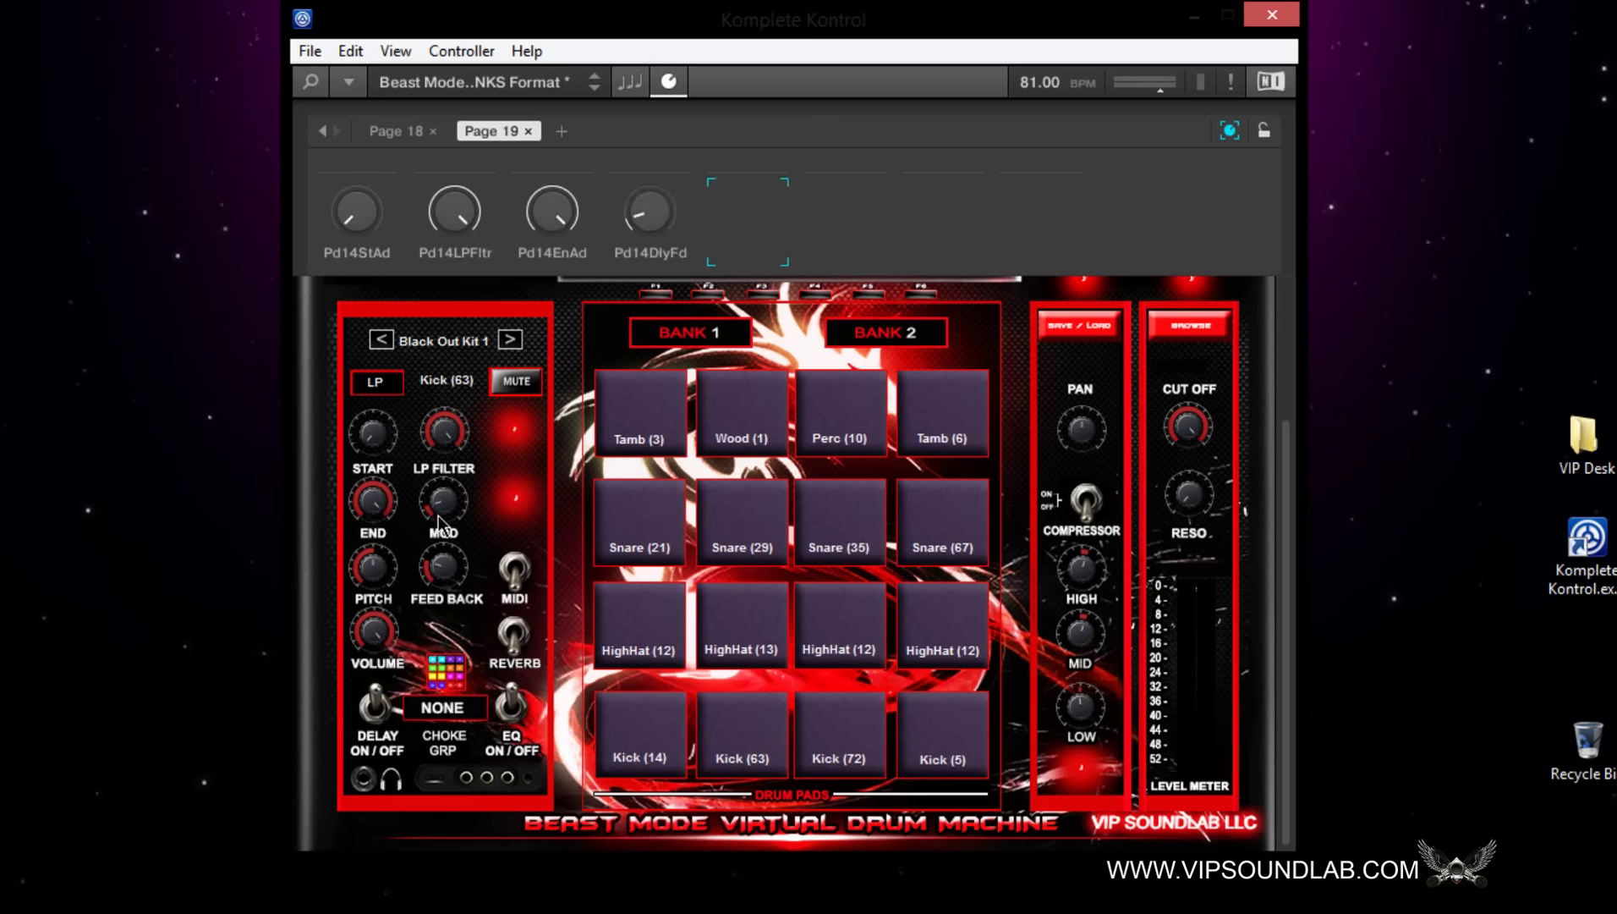
{"action": "left_click_drag", "start_coordinate": [389, 570], "coordinate": [389, 570]}
{"action": "left_click", "coordinate": [440, 573]}
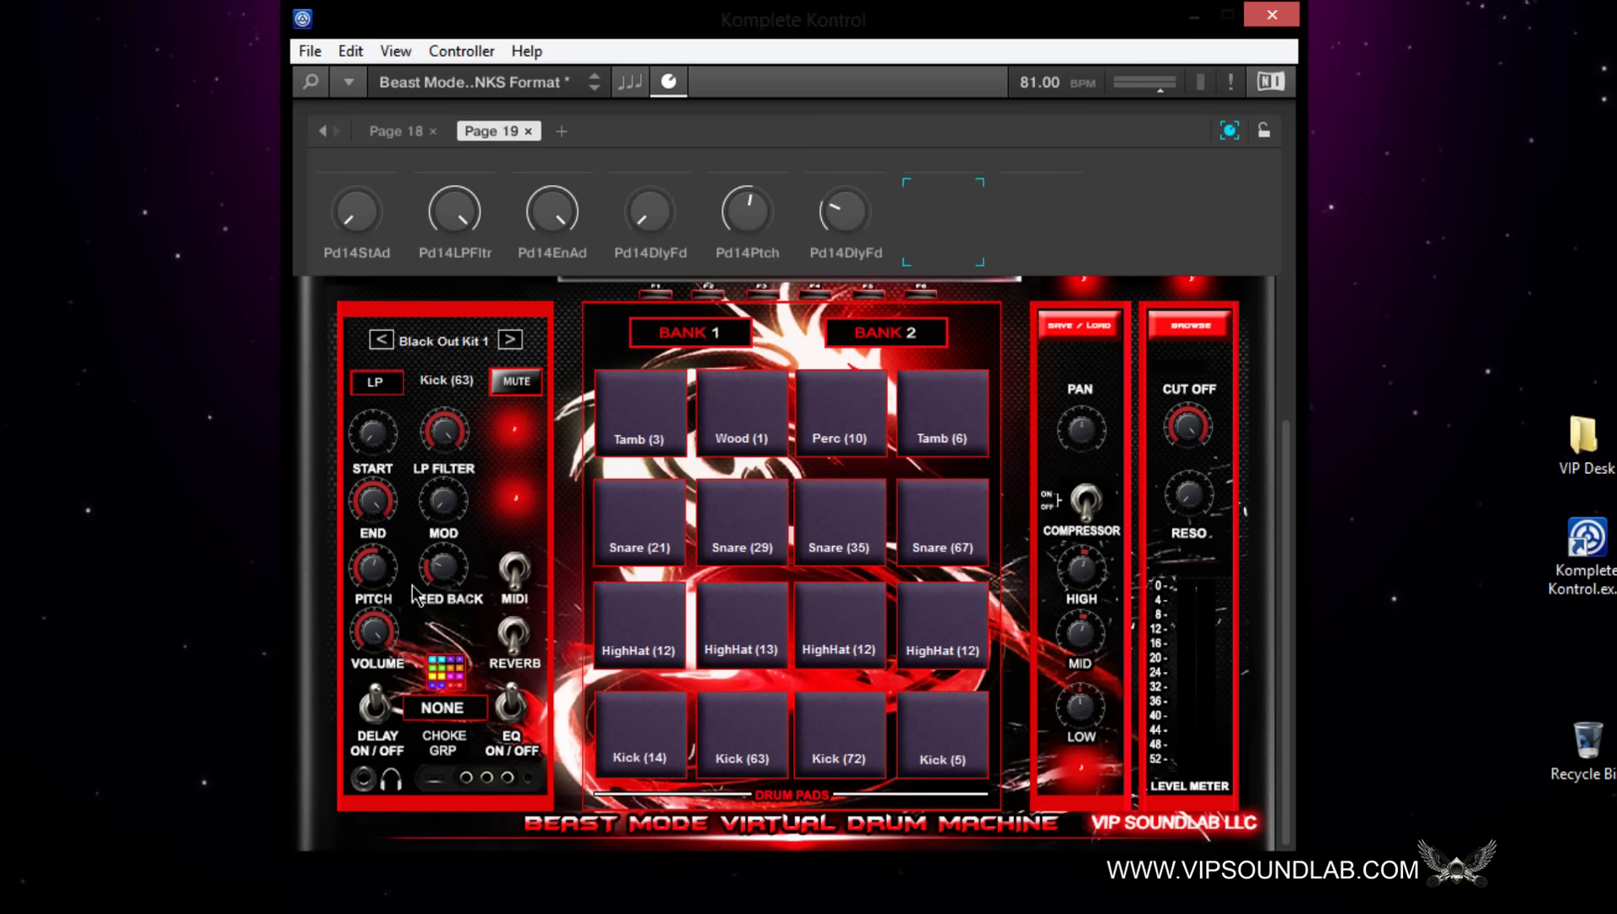
{"action": "left_click", "coordinate": [374, 631]}
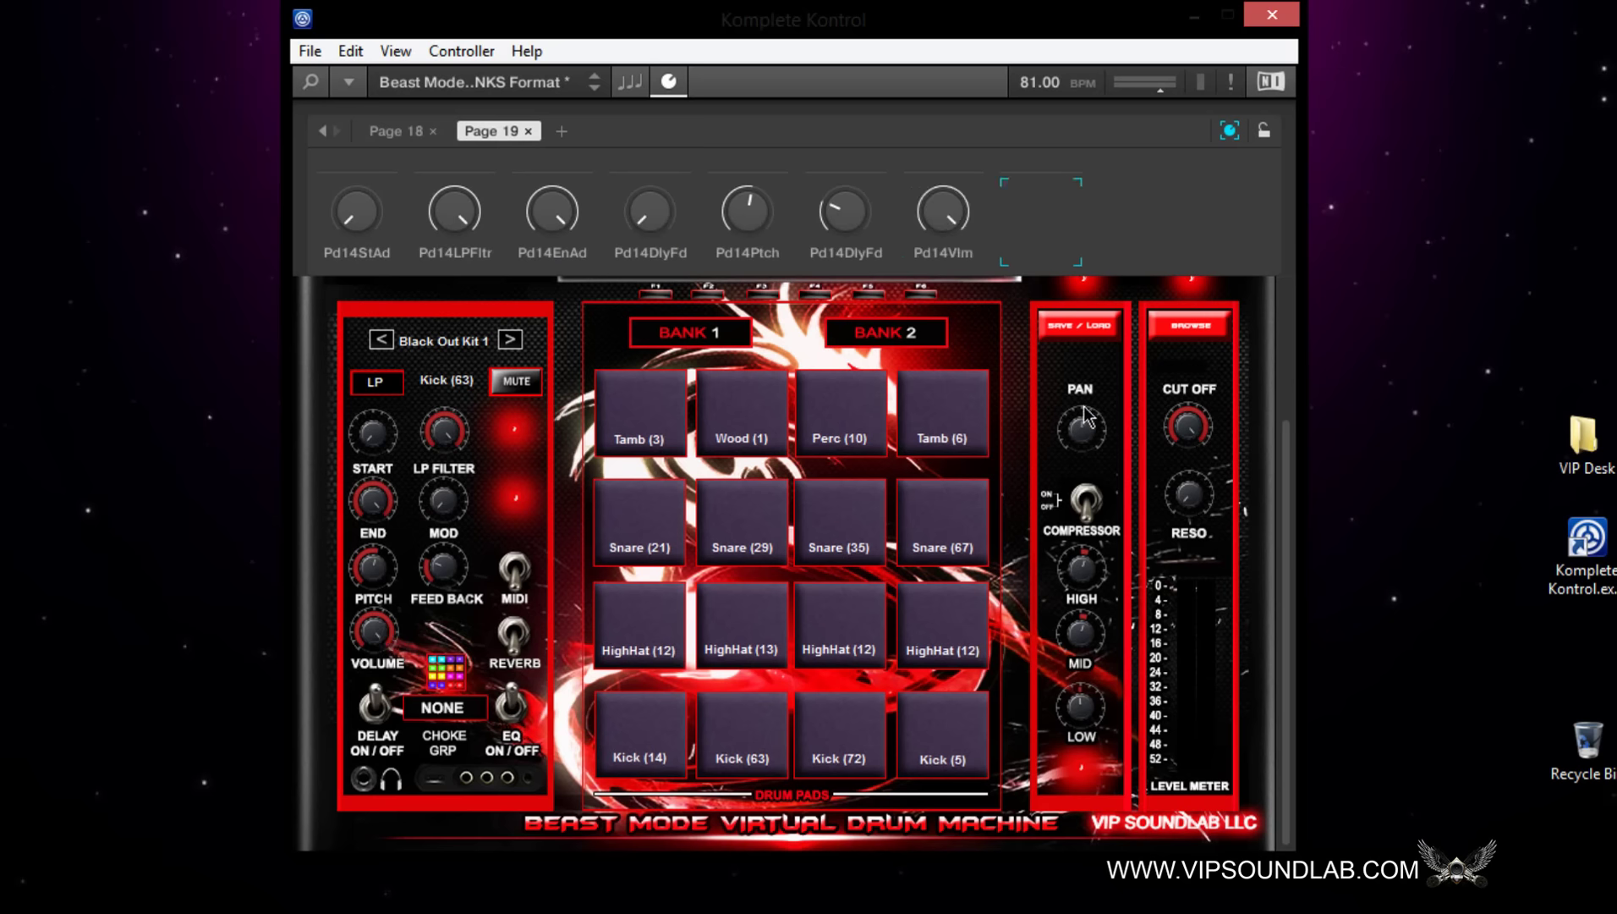
{"action": "left_click_drag", "start_coordinate": [1079, 433], "coordinate": [1082, 433]}
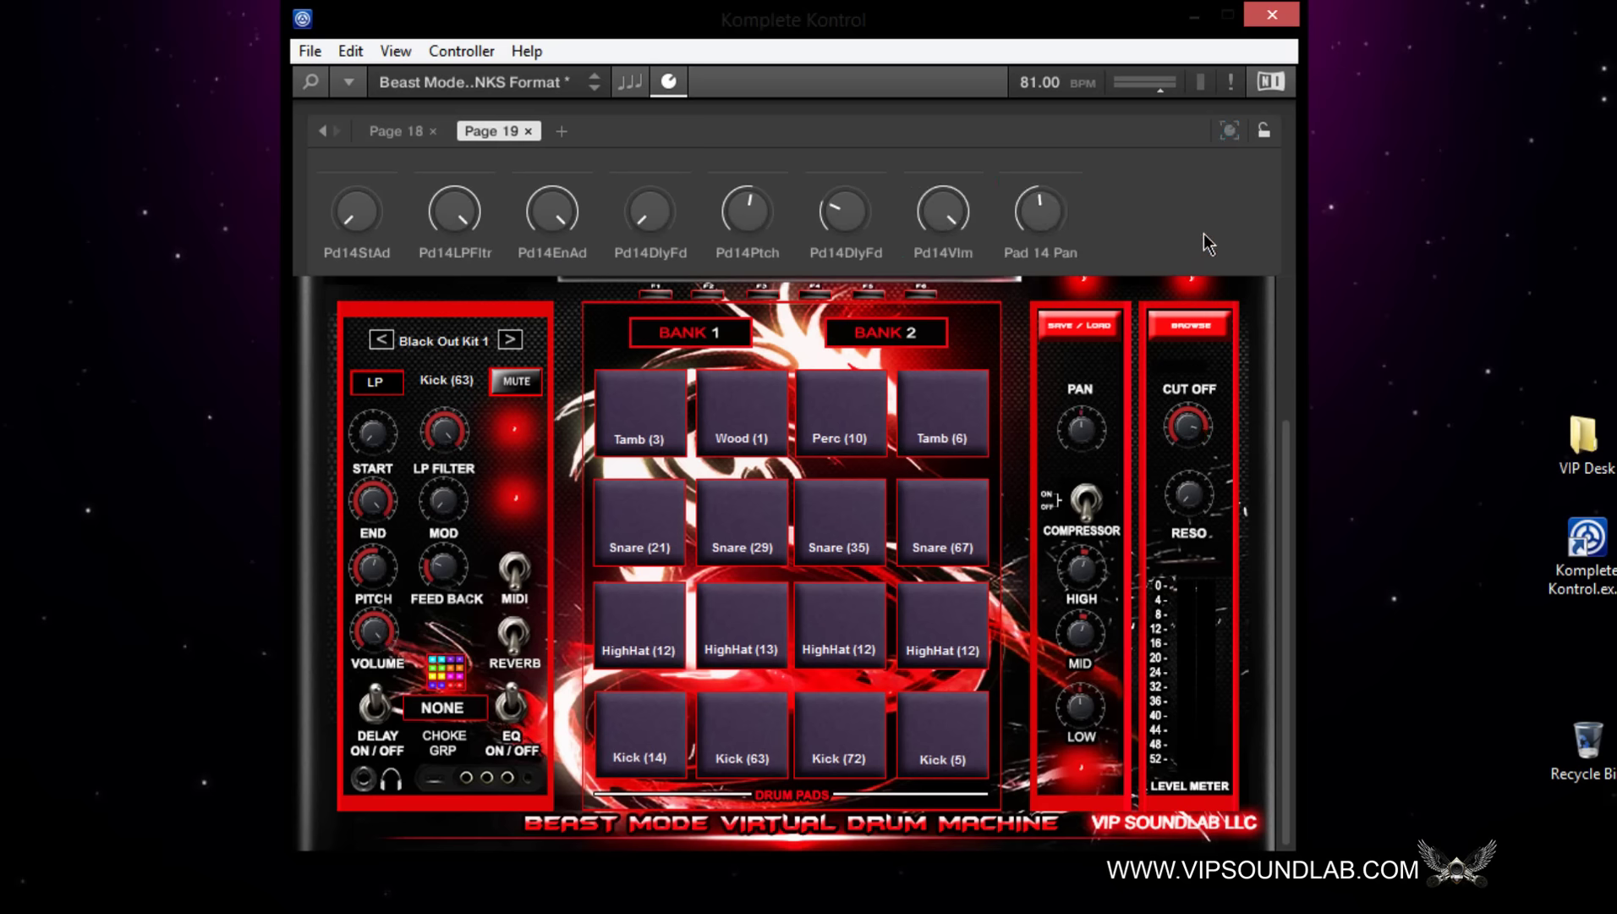
{"action": "left_click", "coordinate": [1264, 131]}
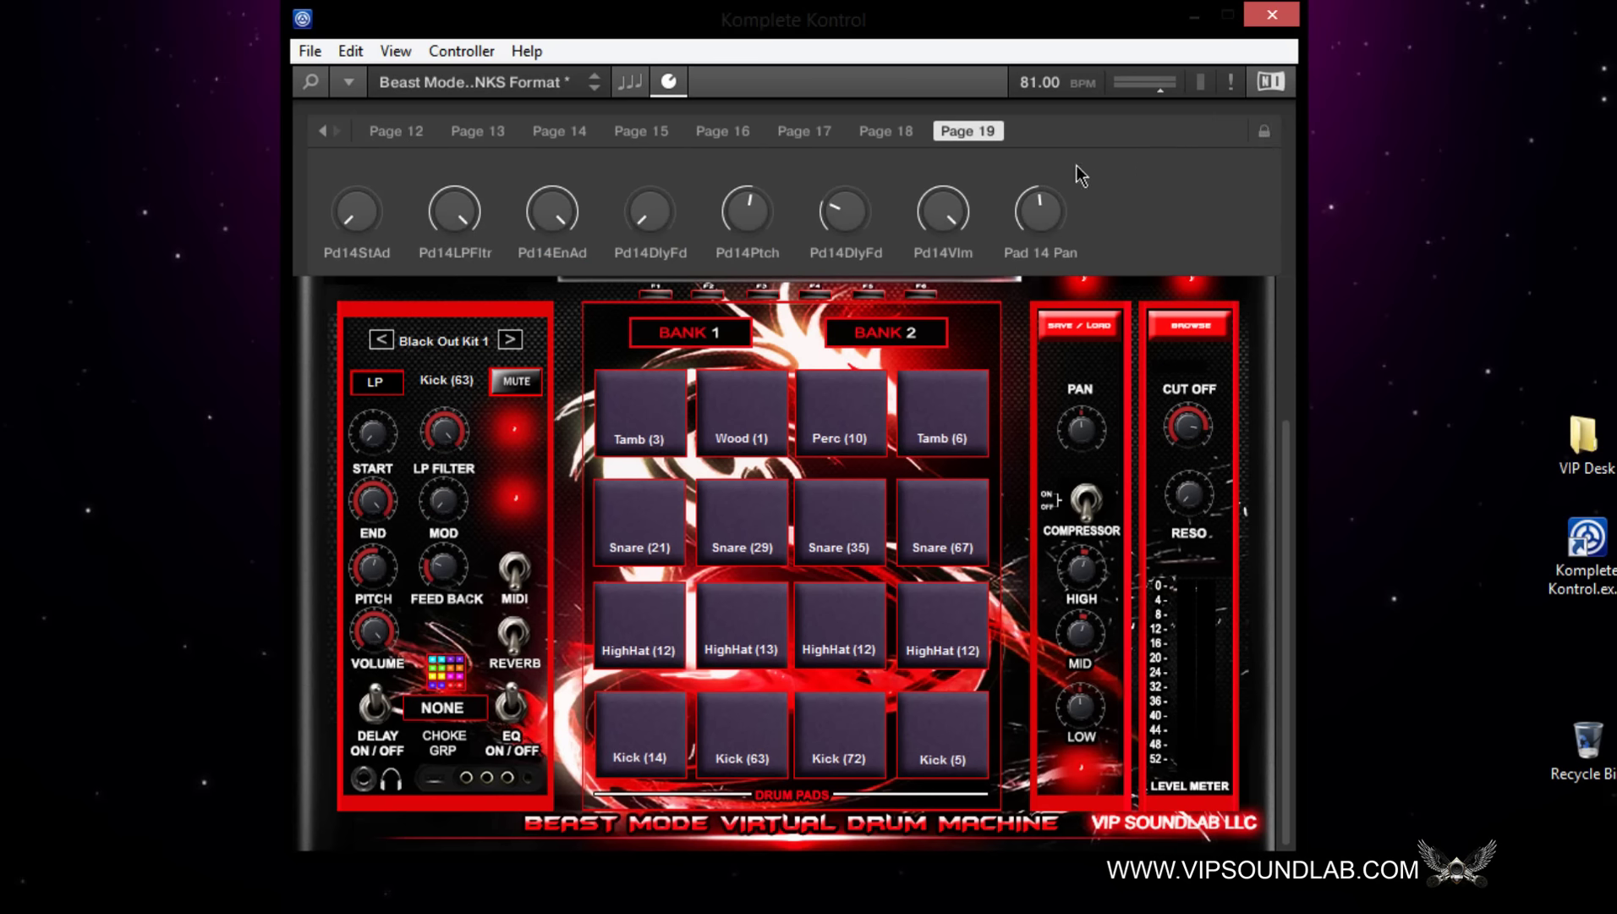
Raise the mapped start value and lower the LP filter on Page 19, and bring up the Start knob's context options.
{"action": "left_click_drag", "start_coordinate": [368, 219], "coordinate": [357, 232]}
{"action": "left_click_drag", "start_coordinate": [456, 227], "coordinate": [457, 254]}
{"action": "right_click", "coordinate": [371, 431]}
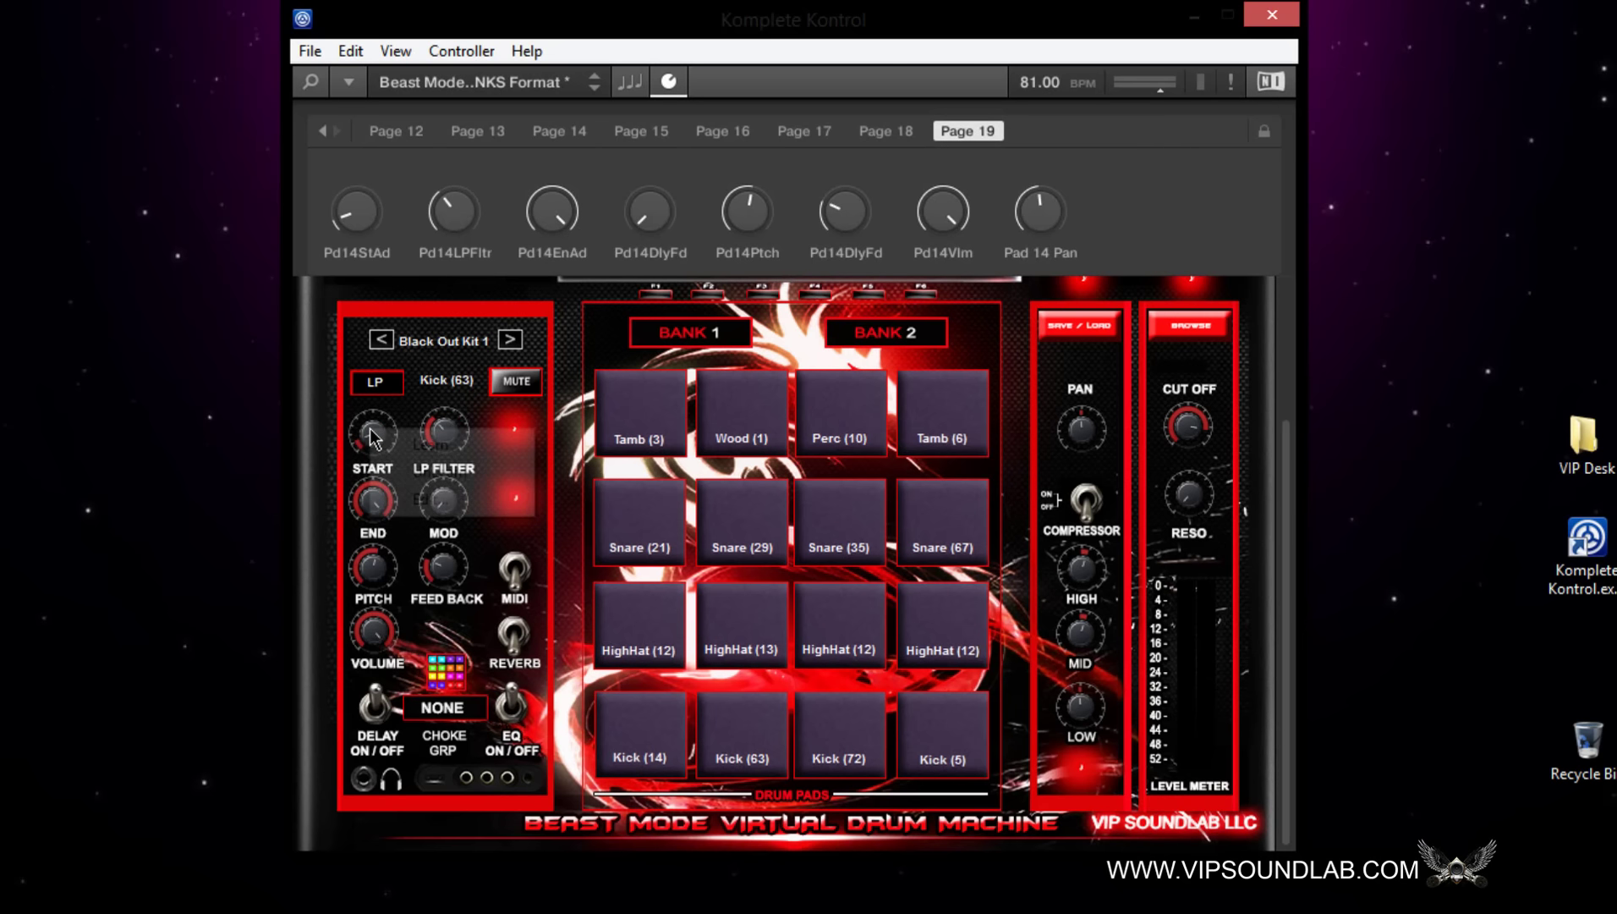
{"action": "left_click", "coordinate": [455, 443]}
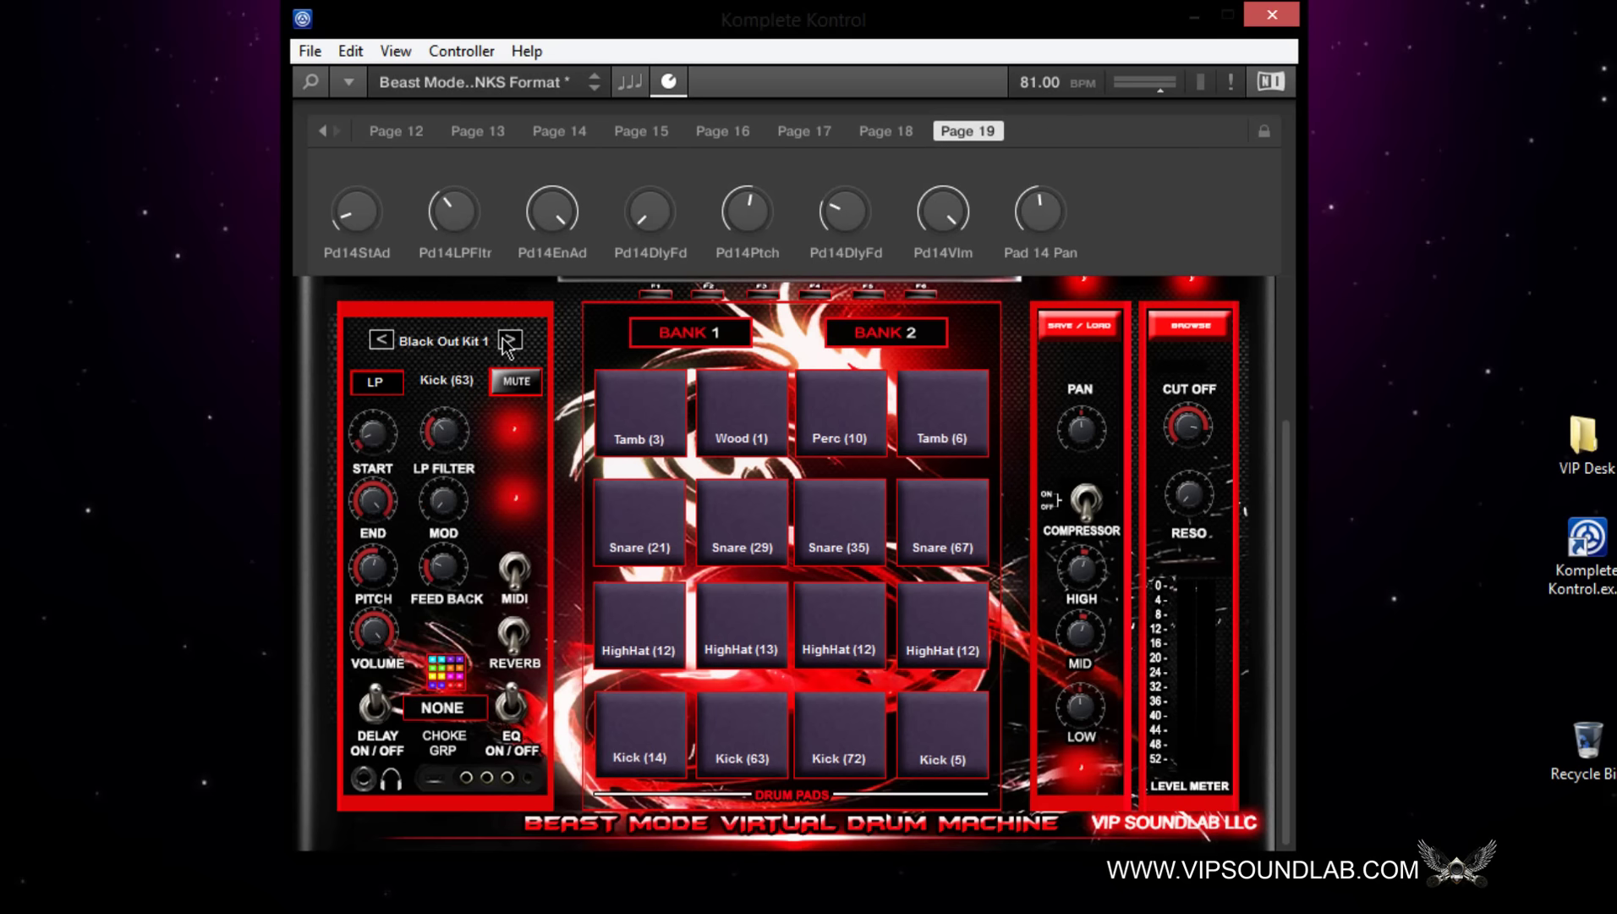
Hide the control mapping and bring the Black Out Kit 1 samples back onto the drum pads.
{"action": "left_click", "coordinate": [668, 84]}
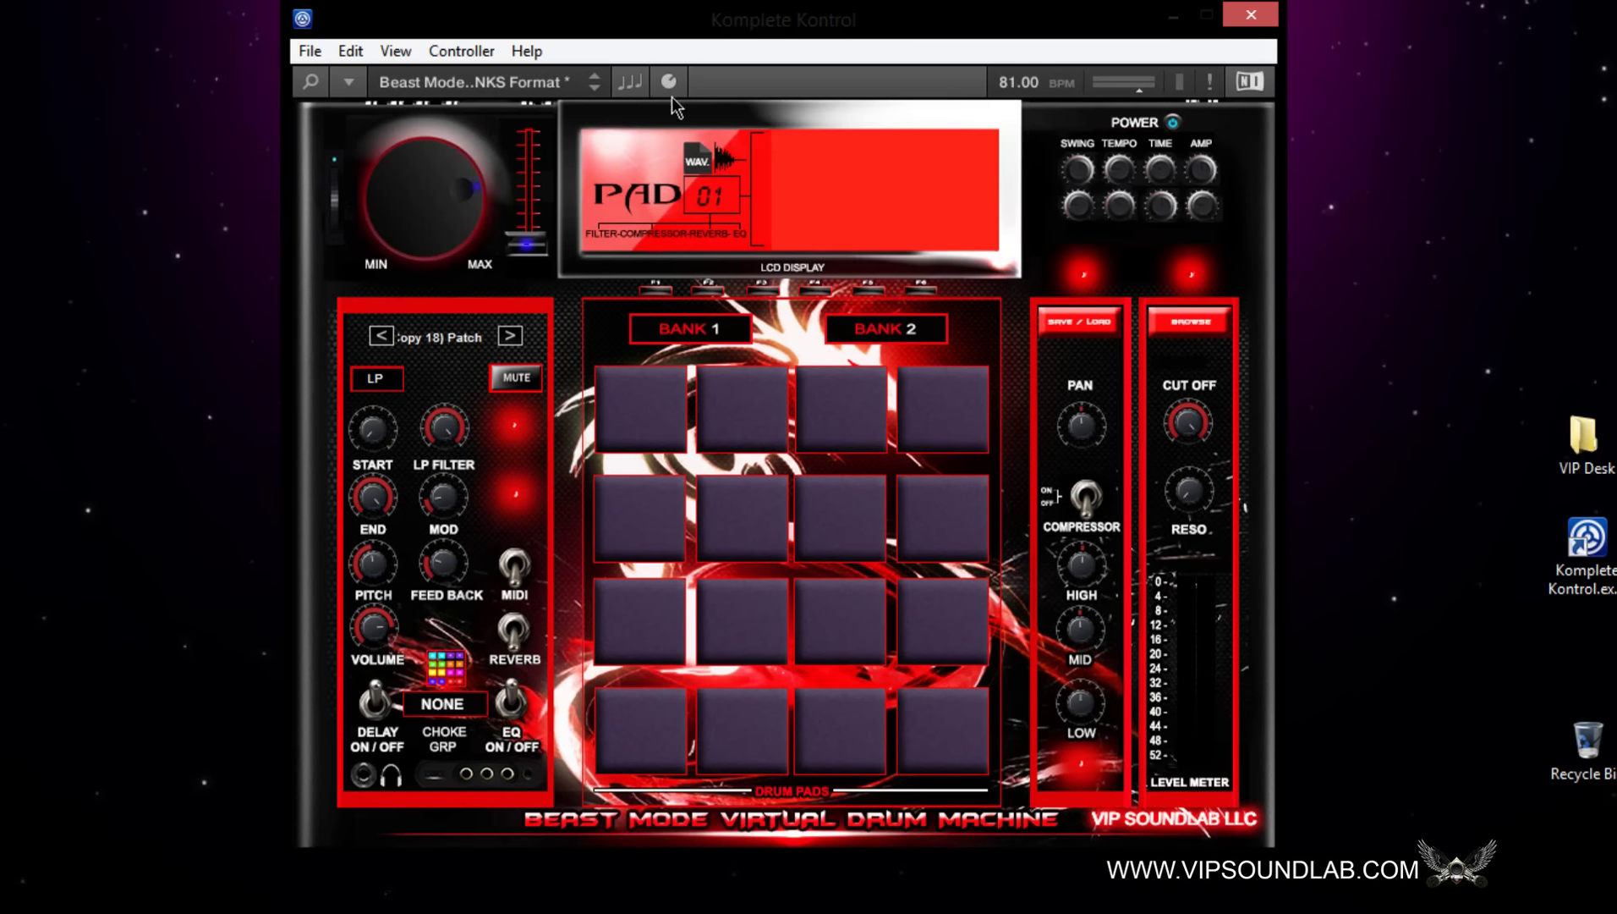
{"action": "left_click_drag", "start_coordinate": [745, 29], "coordinate": [769, 51]}
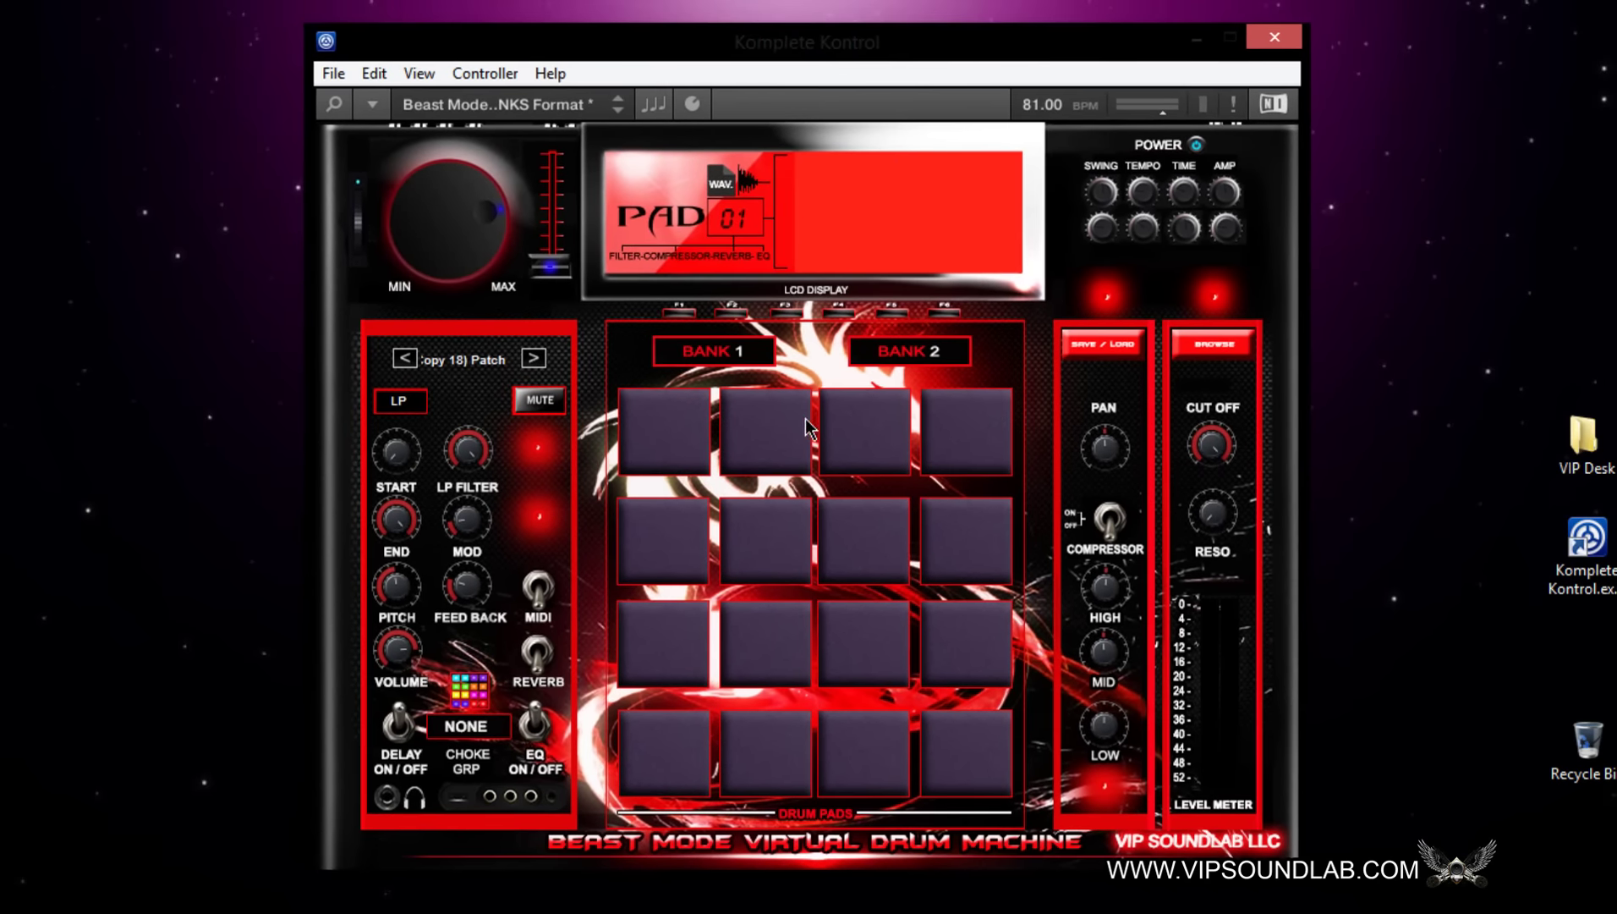
{"action": "left_click", "coordinate": [673, 761]}
{"action": "left_click", "coordinate": [405, 360]}
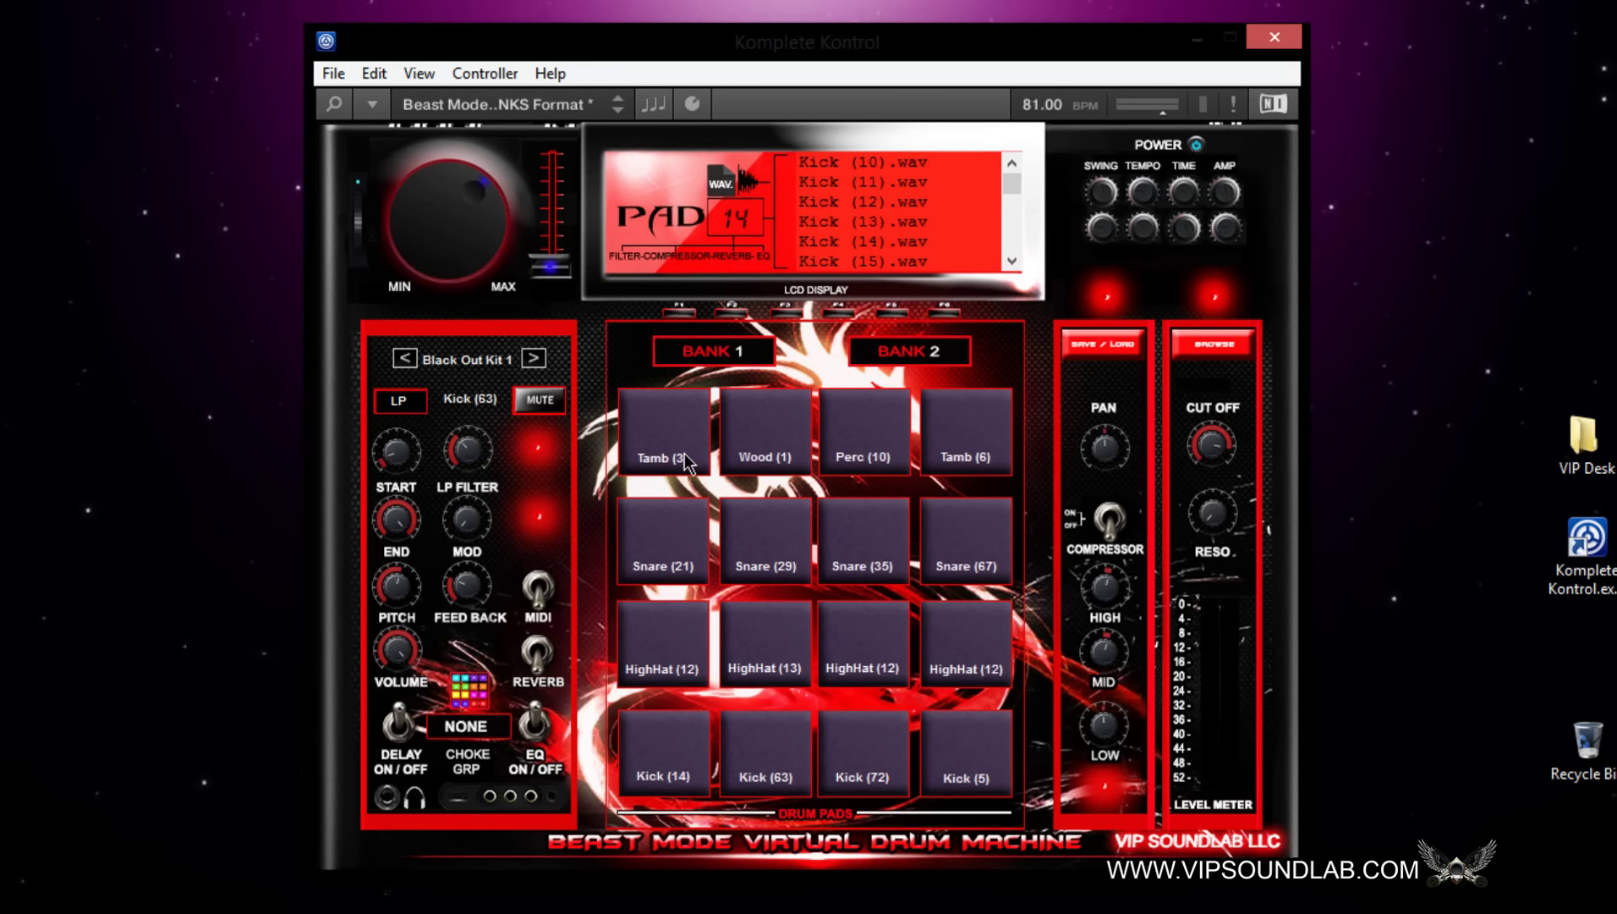
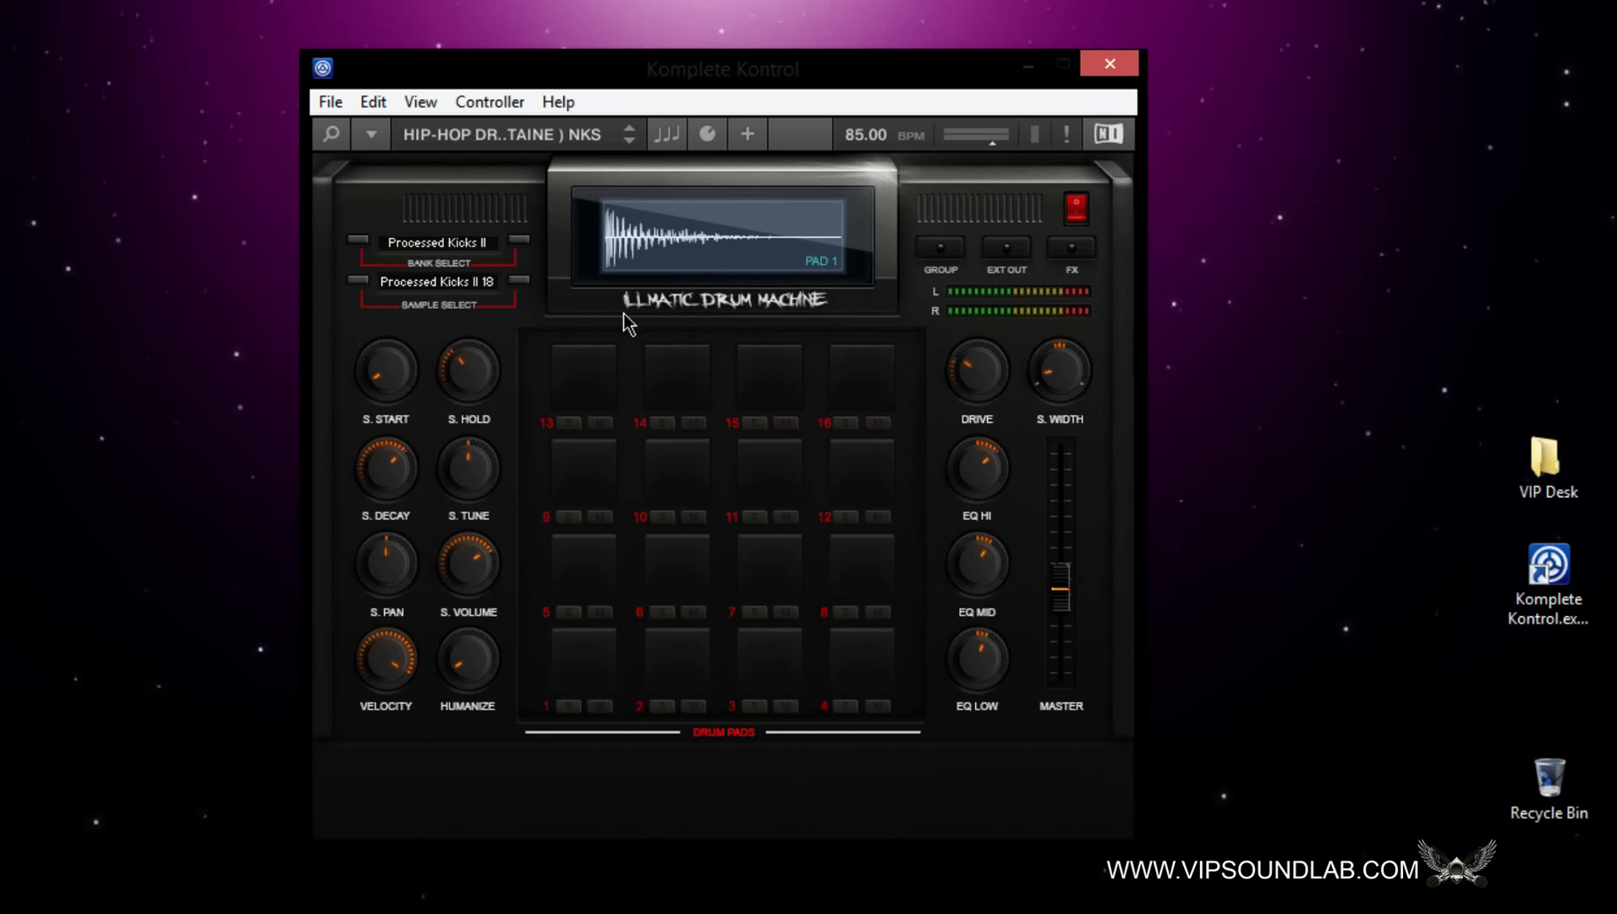
Look through the sample bank list for pad 1 of the Illmatic drum machine and close it without choosing a bank.
{"action": "left_click", "coordinate": [467, 245]}
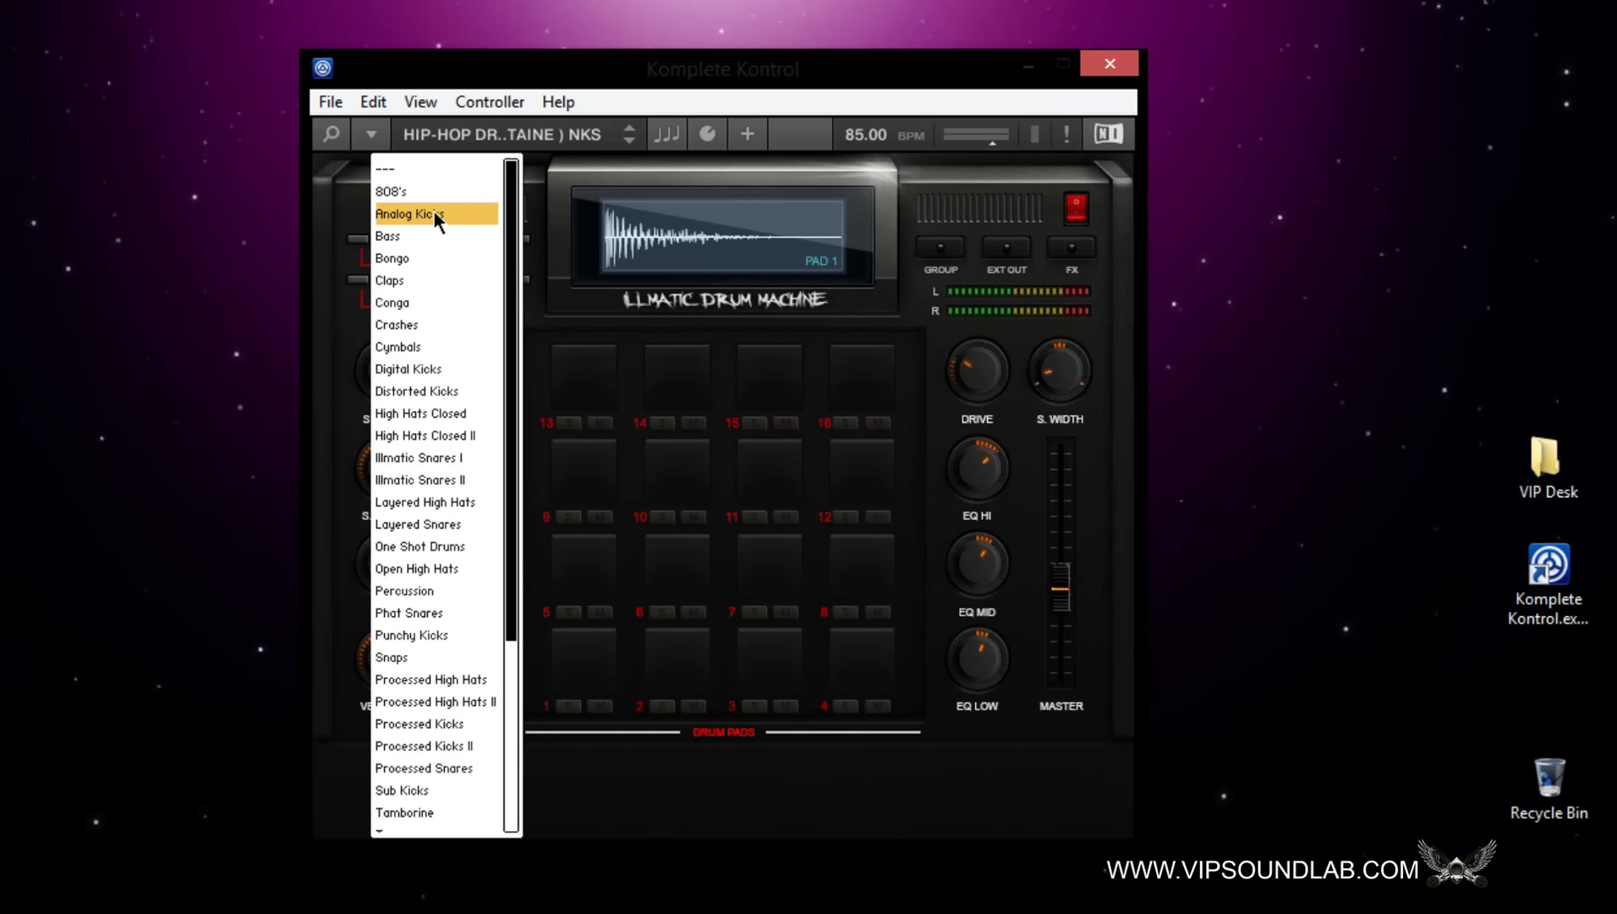
{"action": "left_click", "coordinate": [565, 300]}
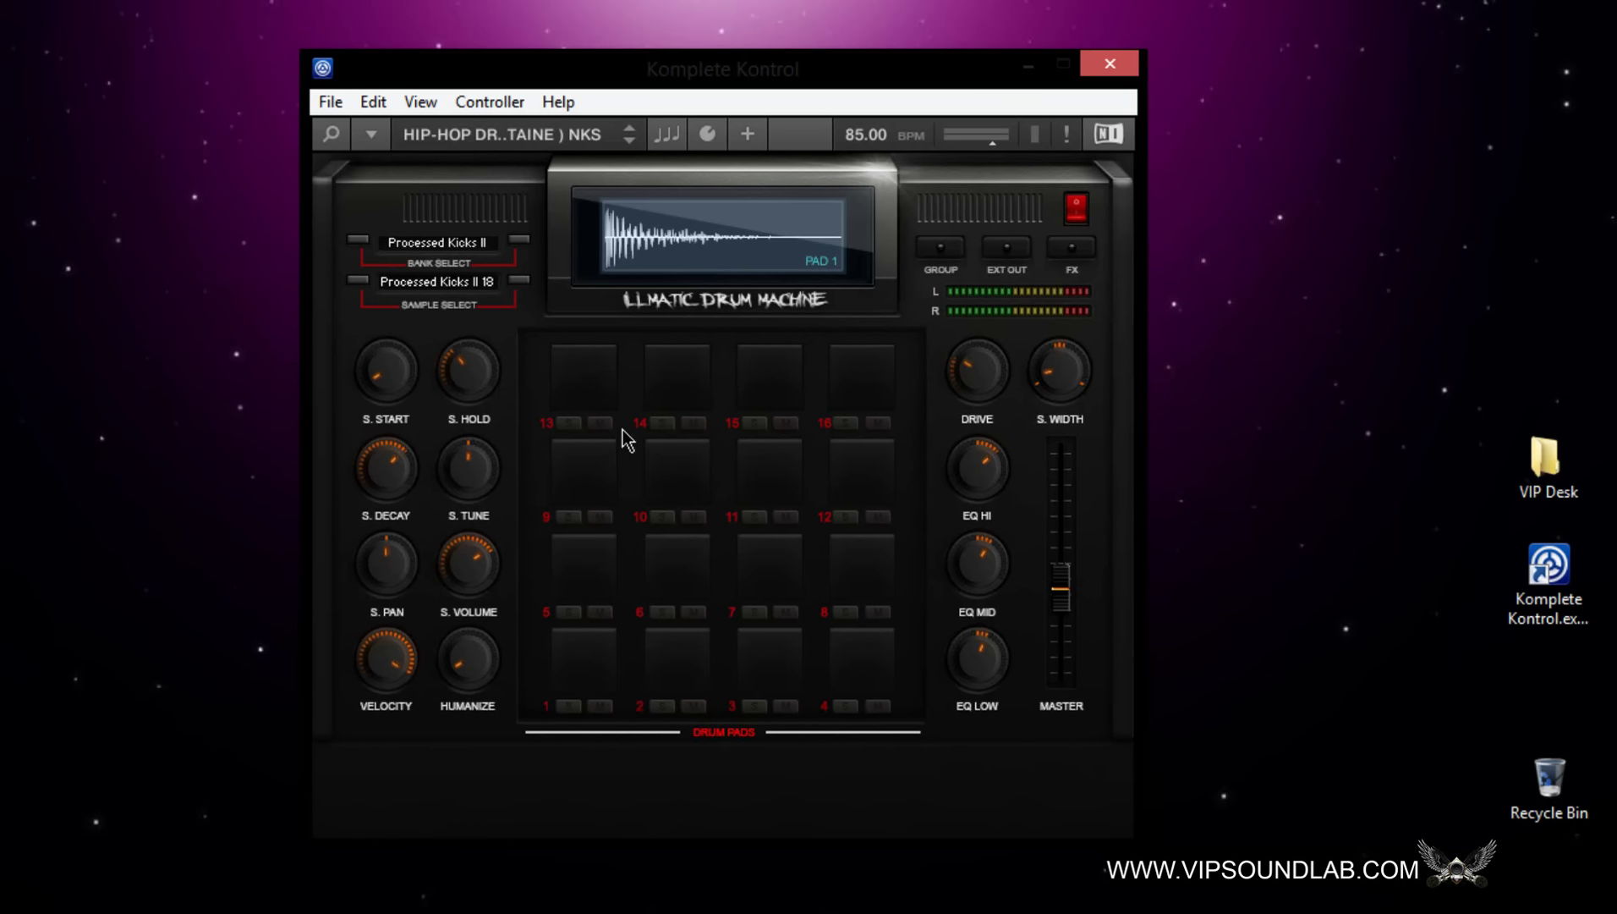
Show the scale settings, turn on the scale engine and set the chord mode to Chord Set.
{"action": "left_click", "coordinate": [666, 135]}
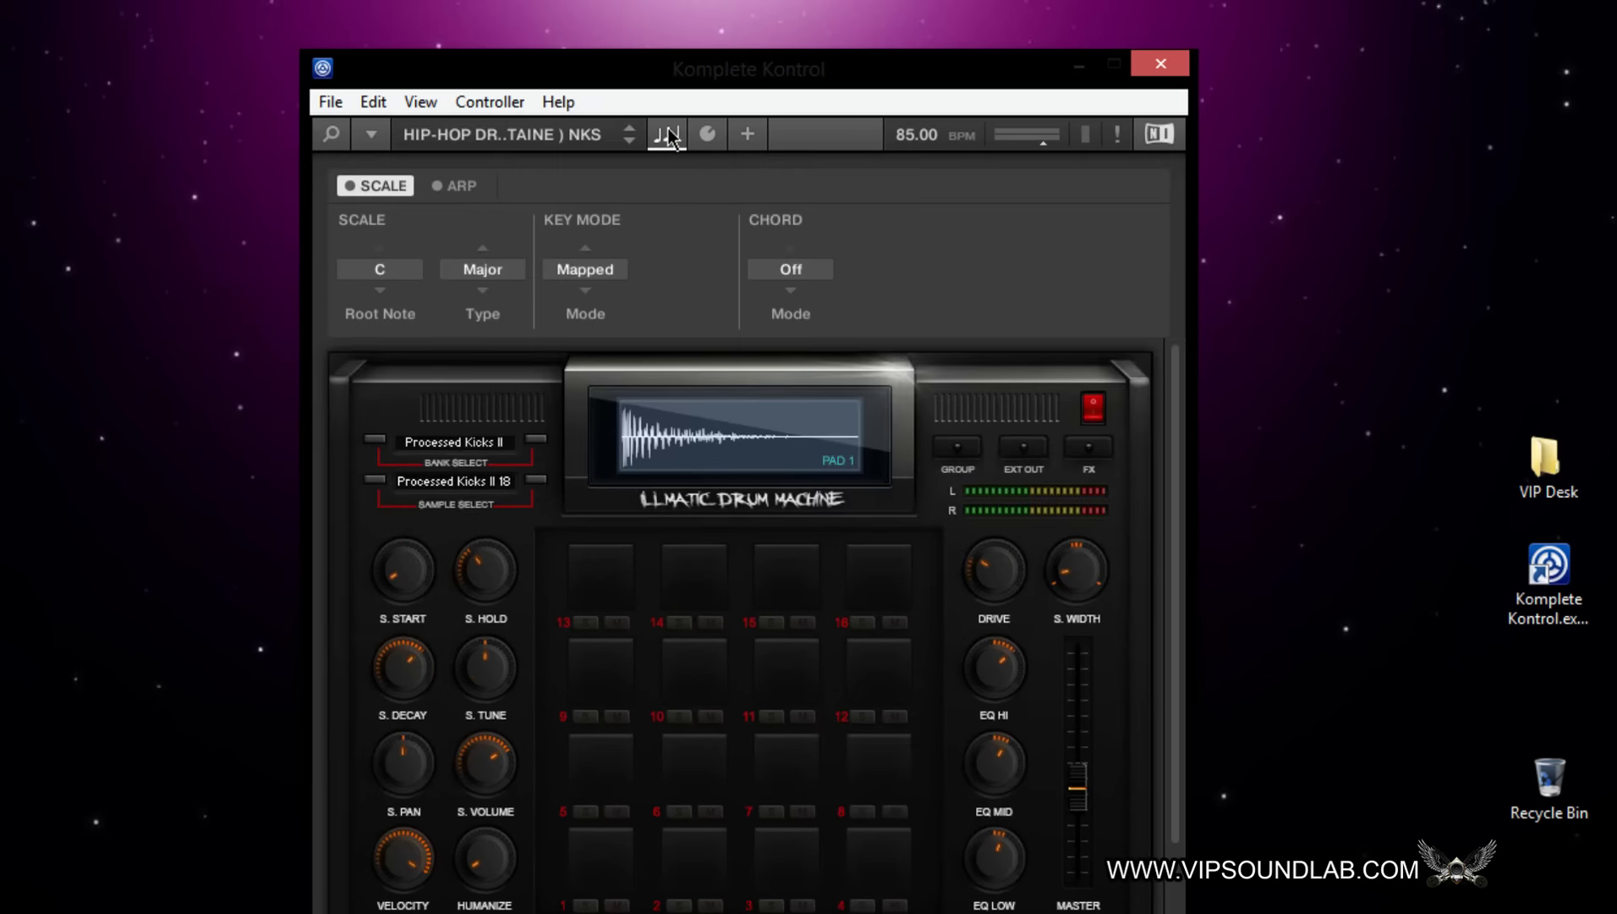
{"action": "left_click", "coordinate": [352, 187]}
{"action": "left_click", "coordinate": [791, 273]}
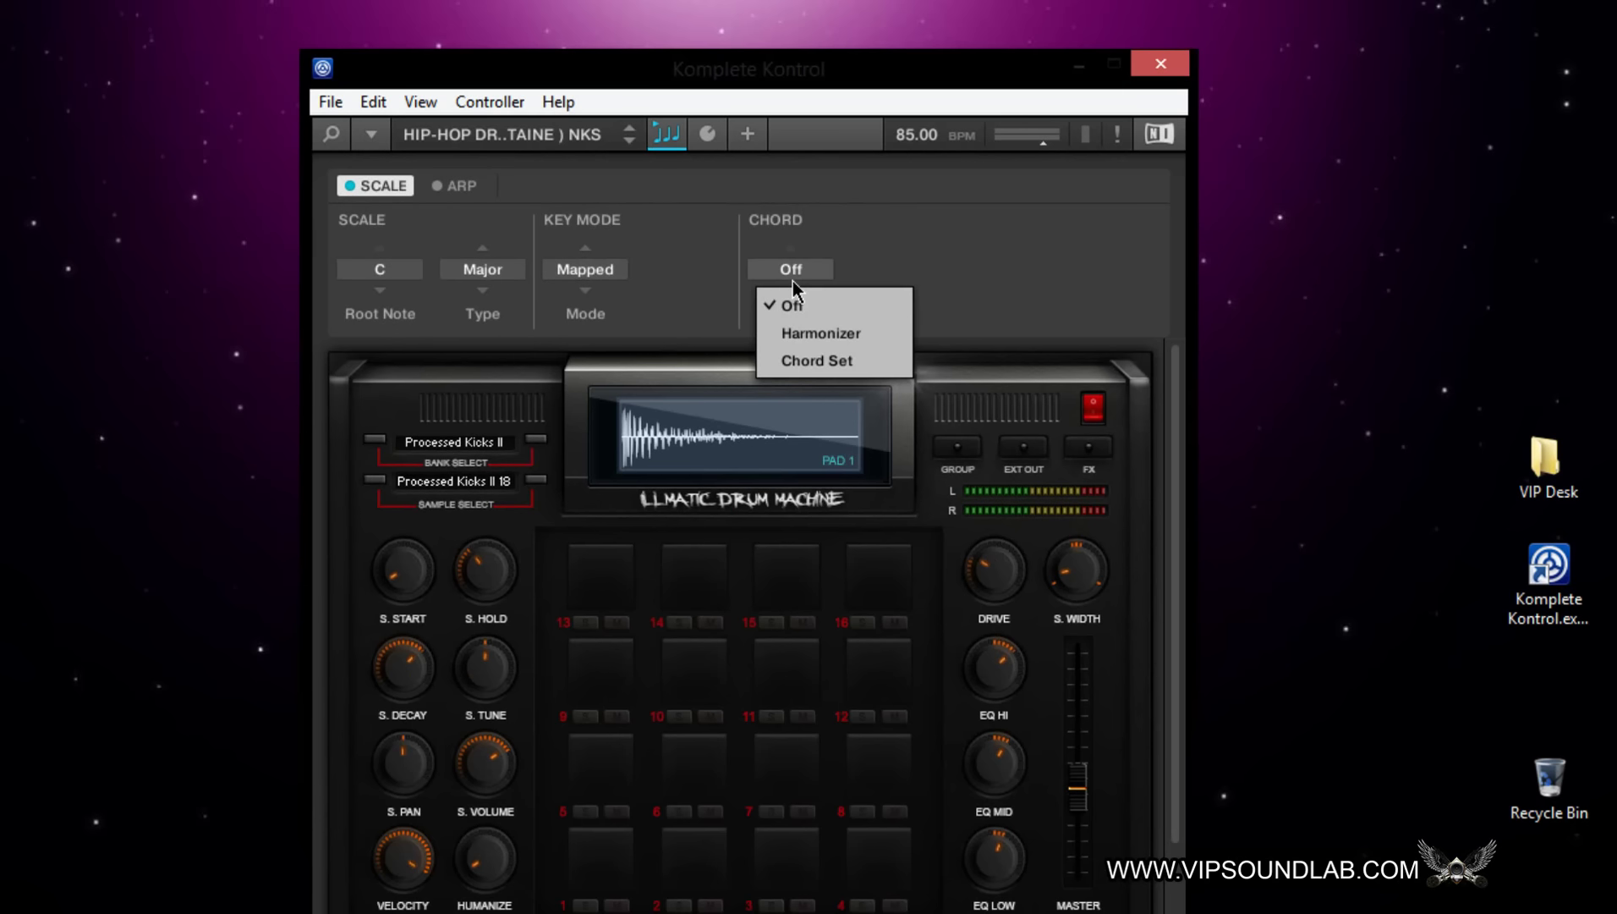
{"action": "left_click", "coordinate": [819, 359]}
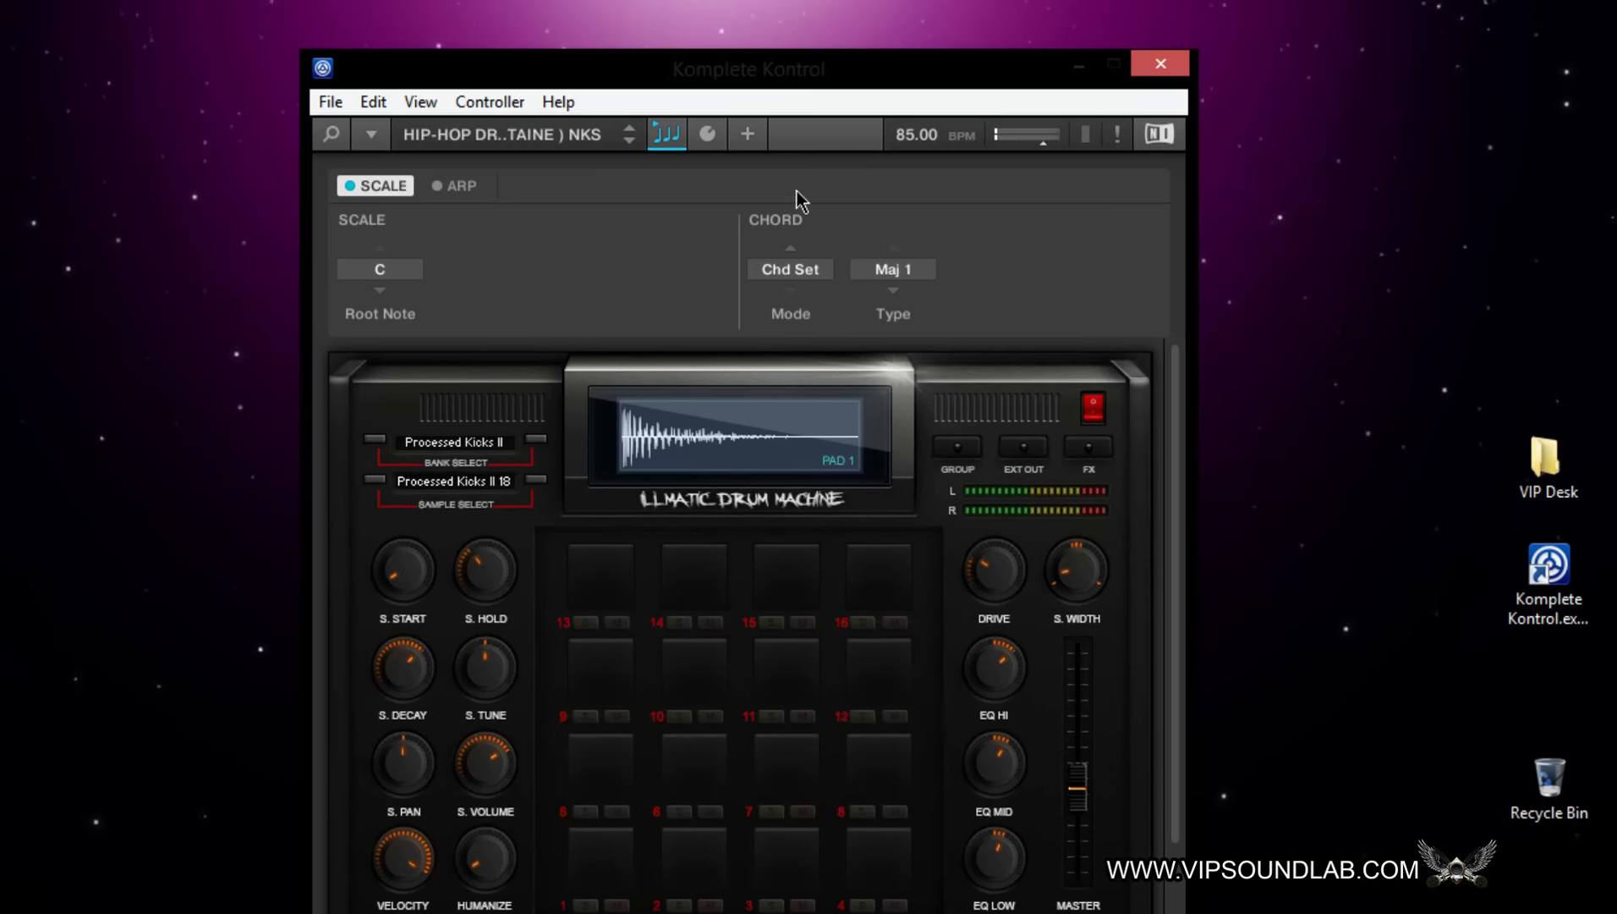
Audition pad 9, select pad 14 and change its sample to Tamborine 7.
{"action": "left_click_drag", "start_coordinate": [770, 69], "coordinate": [756, 34]}
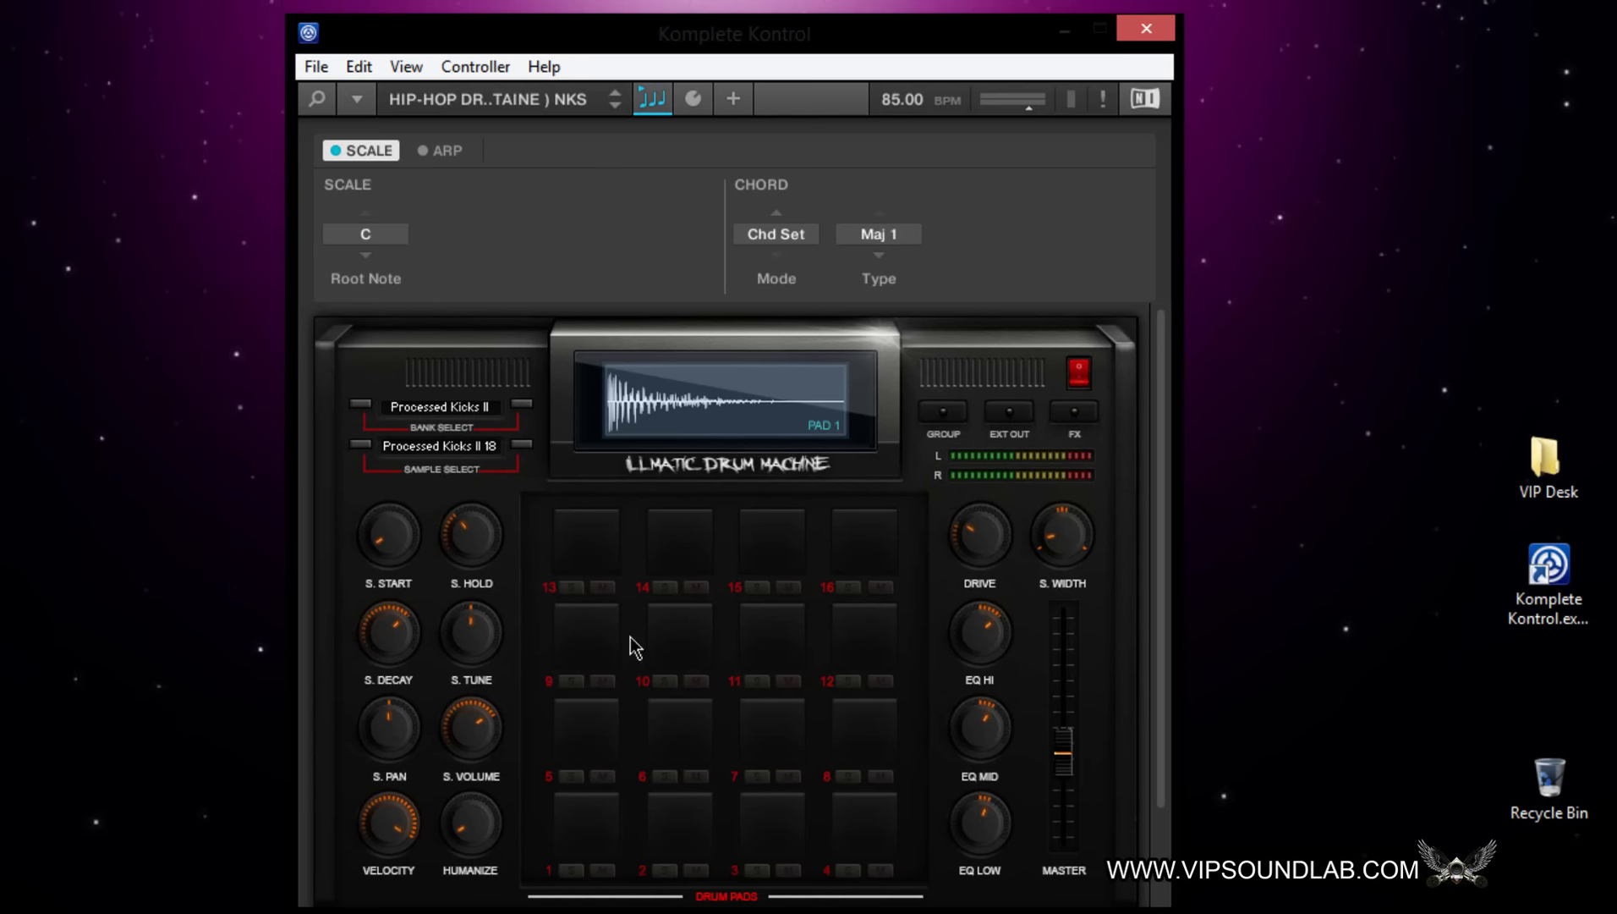
{"action": "left_click", "coordinate": [593, 630]}
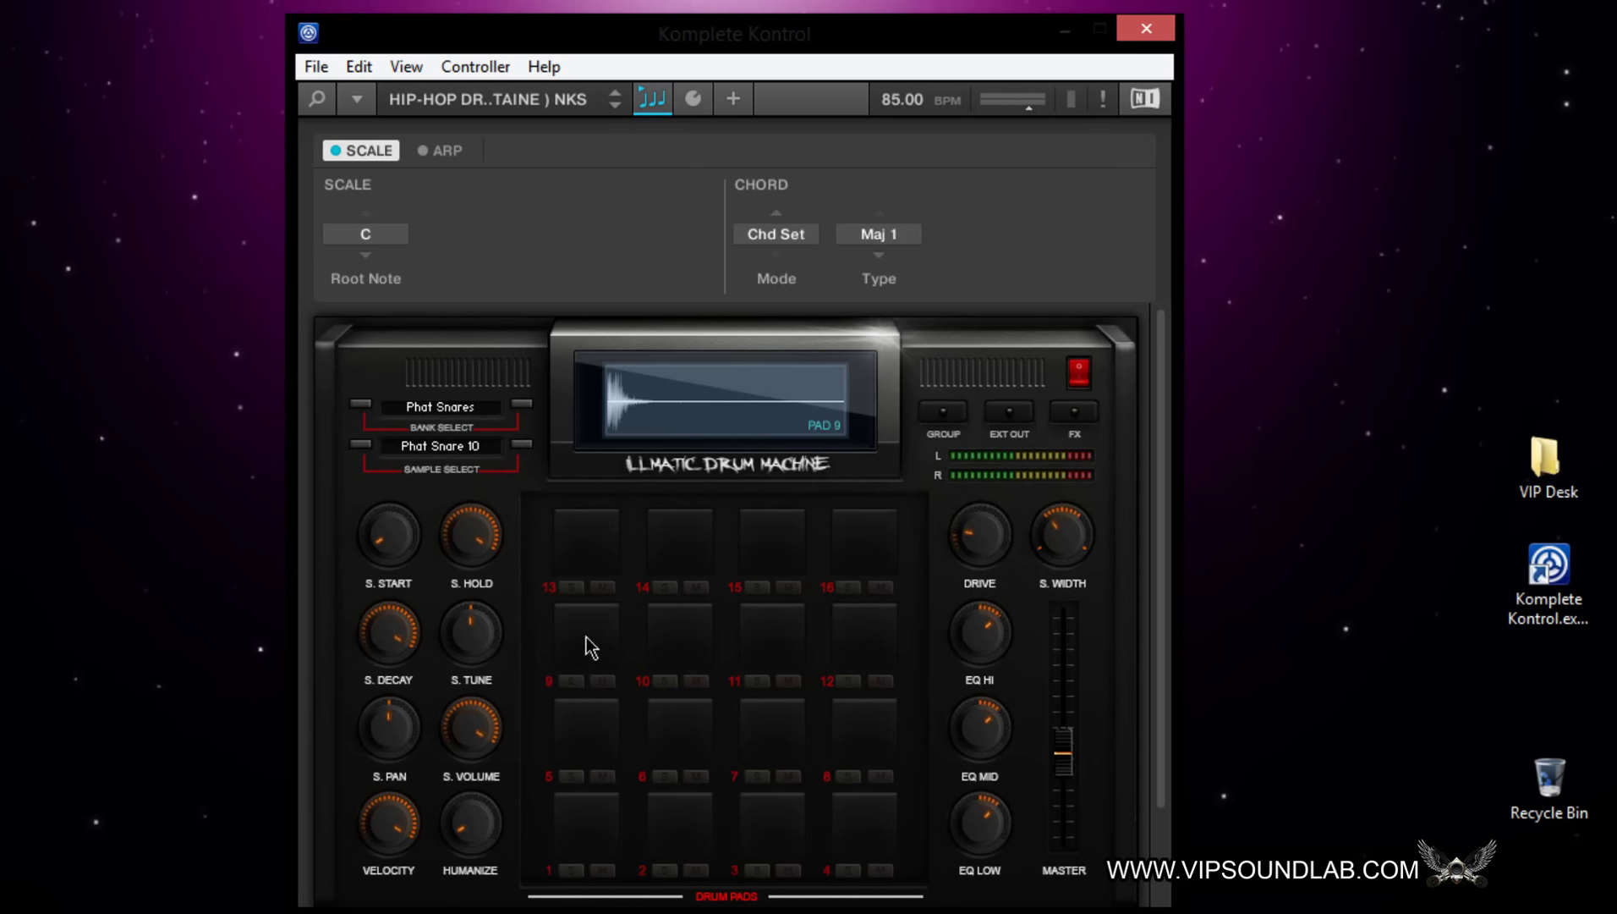
{"action": "left_click", "coordinate": [677, 540]}
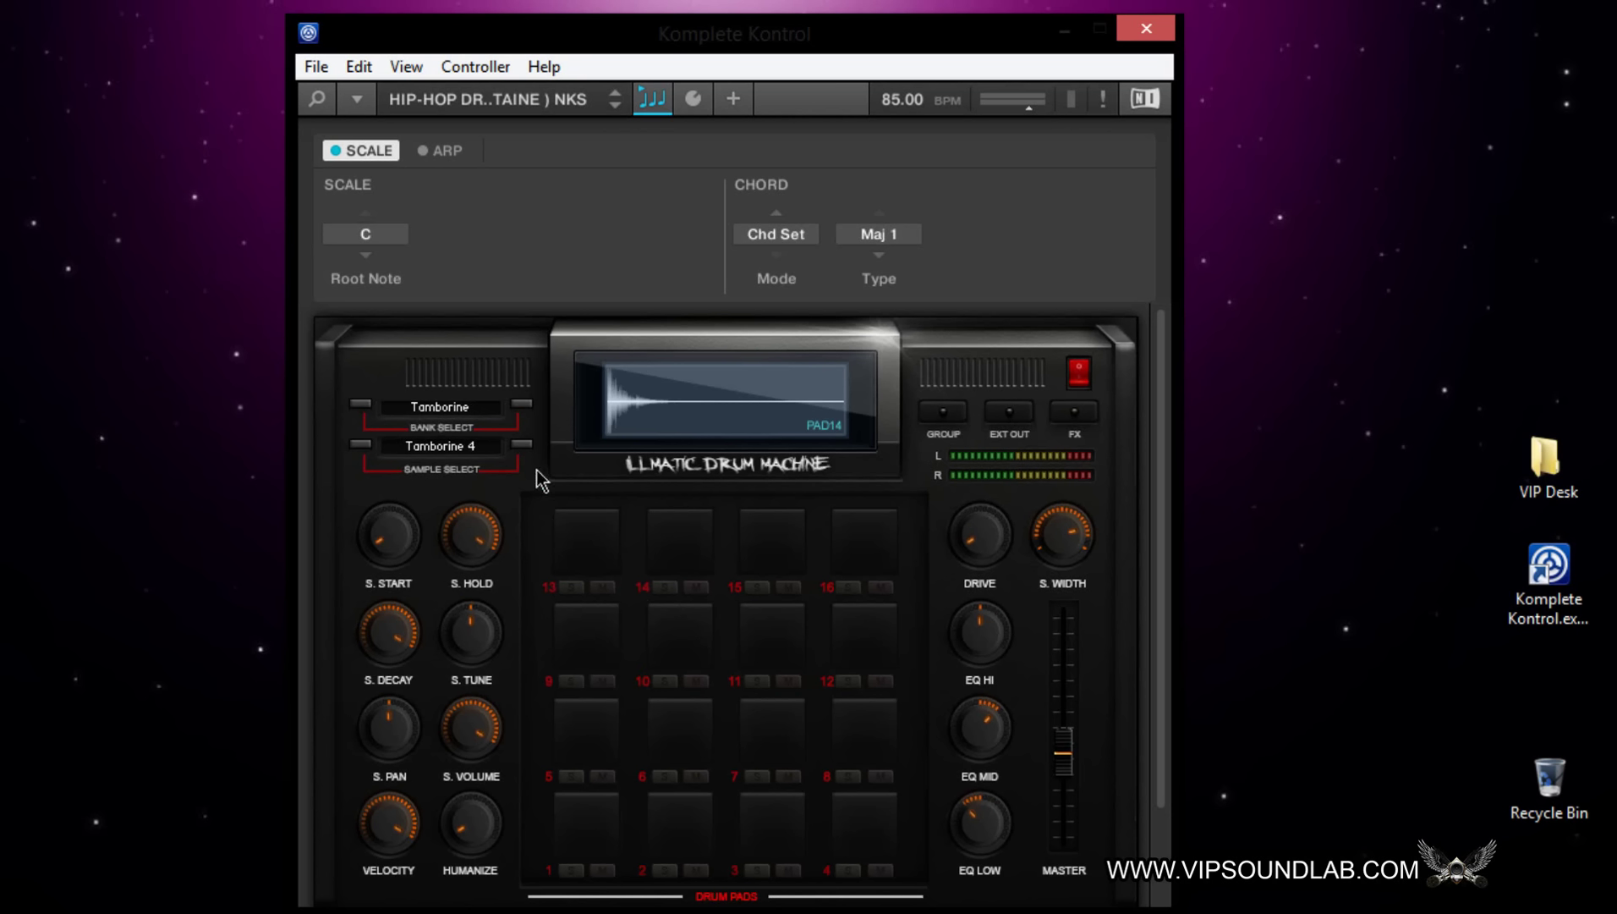
{"action": "left_click", "coordinate": [522, 444]}
{"action": "left_click", "coordinate": [522, 444]}
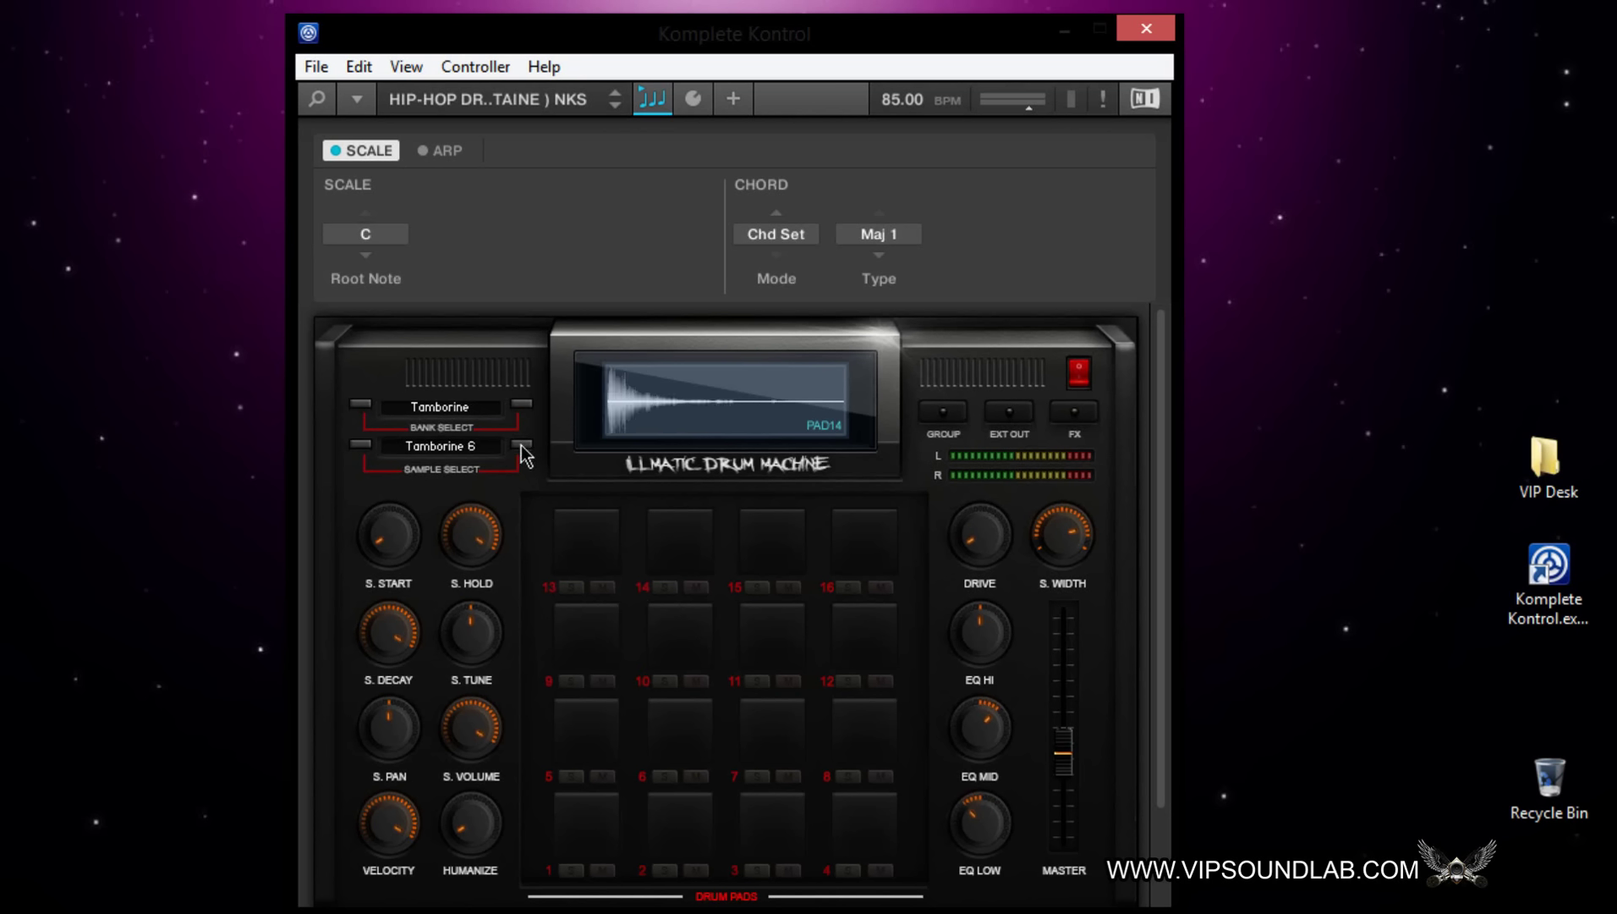
{"action": "left_click", "coordinate": [522, 444]}
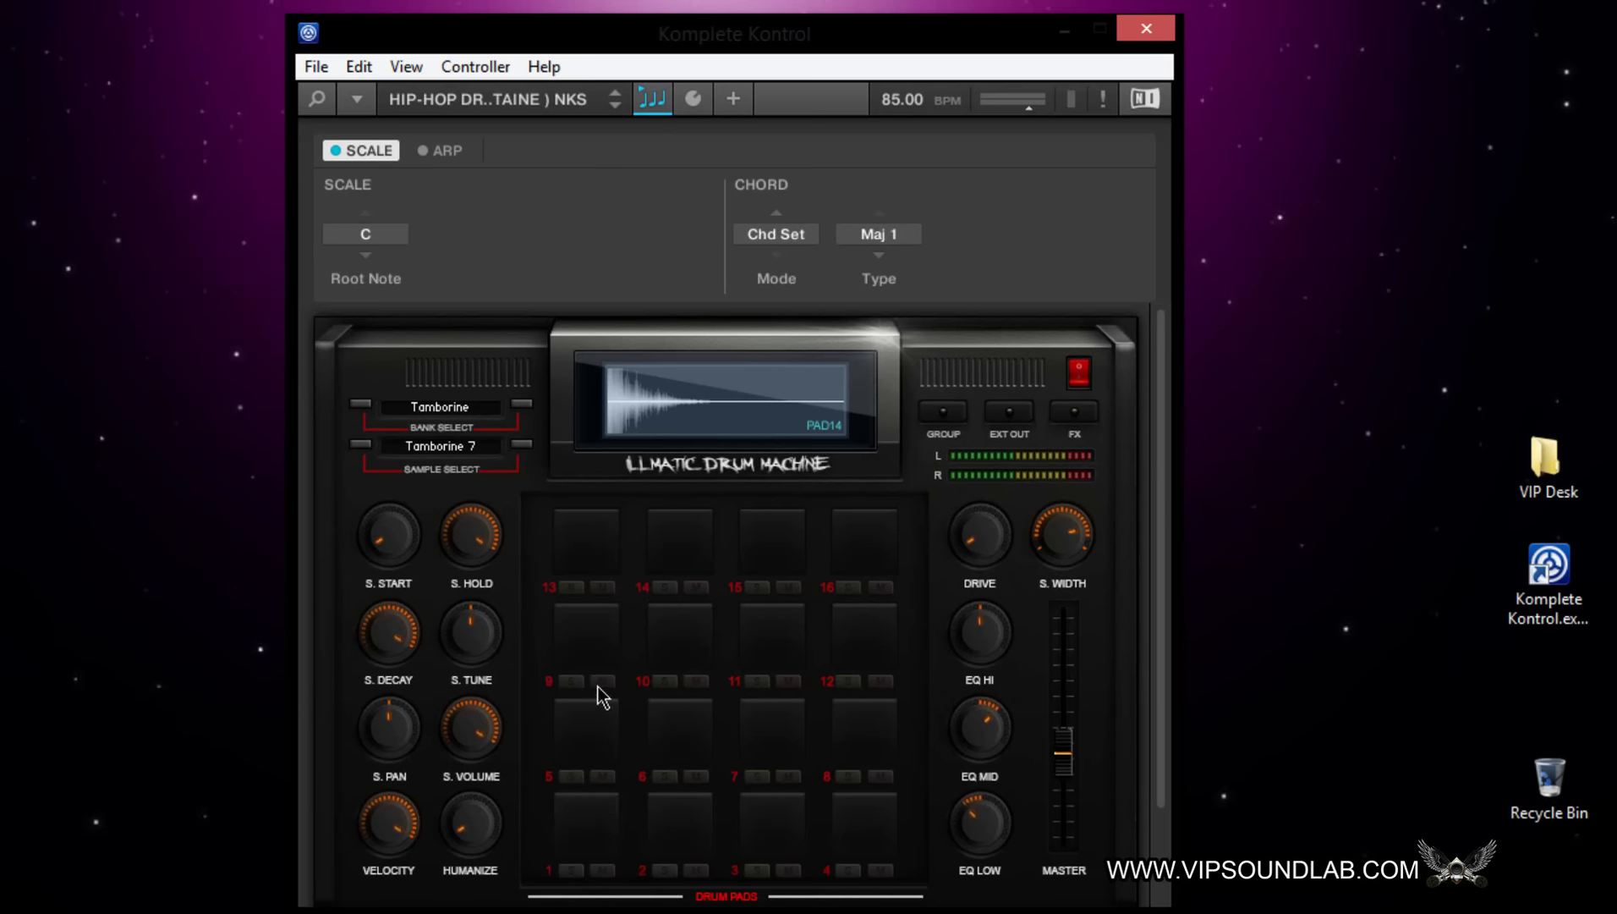
Show the arpeggiator settings, select the closed high hat on pad 6 and turn on the arpeggiator.
{"action": "left_click", "coordinate": [440, 152]}
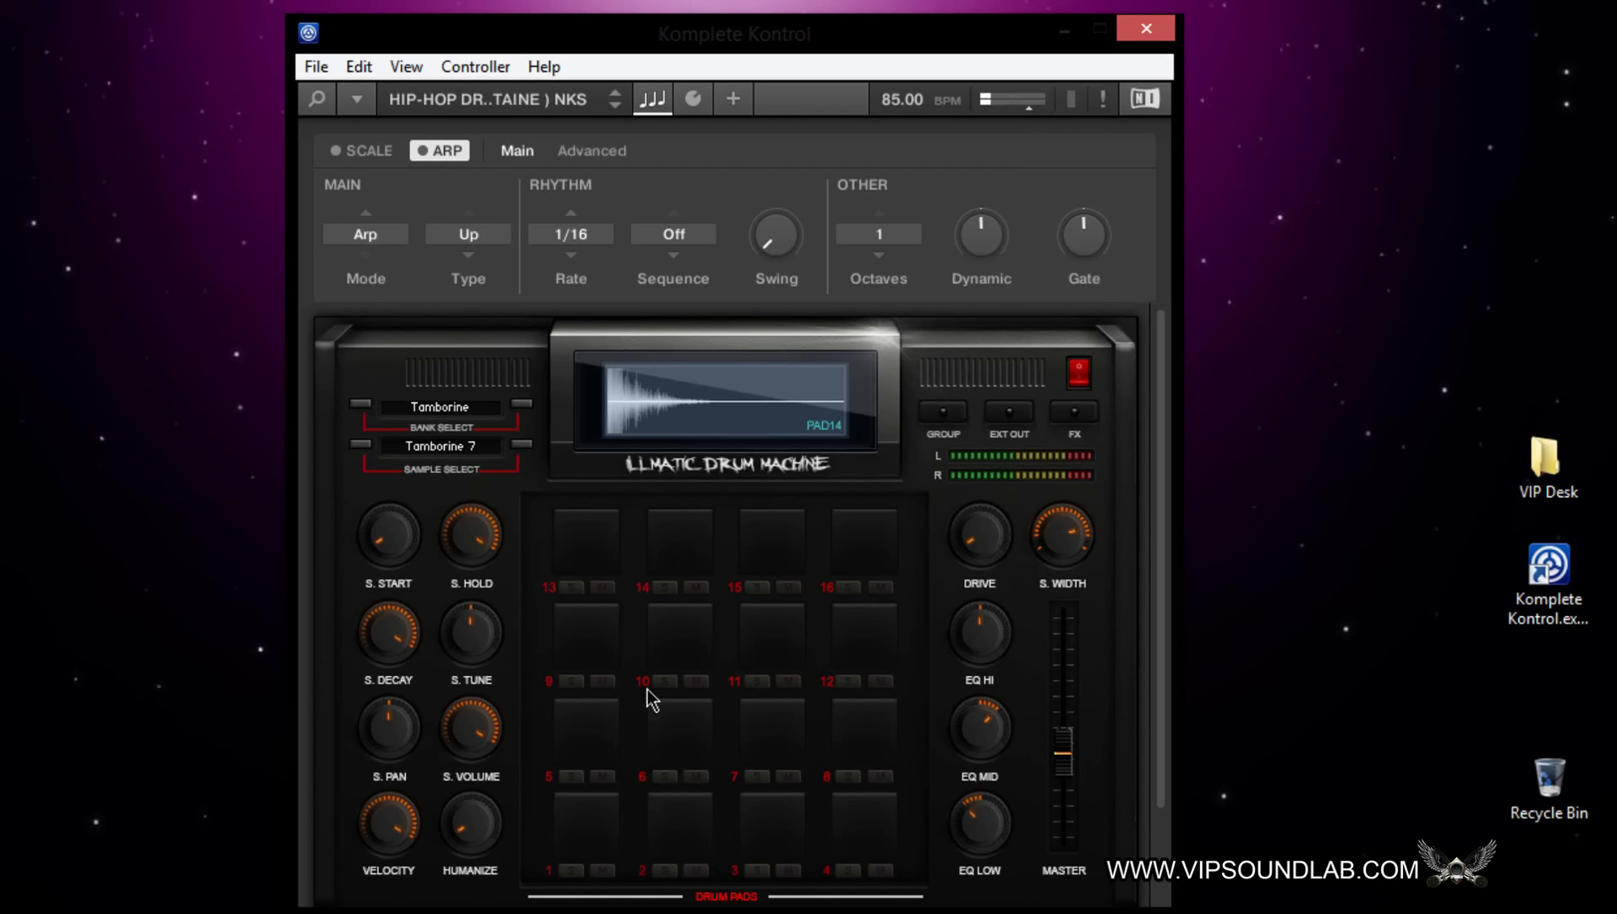
{"action": "left_click", "coordinate": [698, 738]}
{"action": "left_click", "coordinate": [698, 738]}
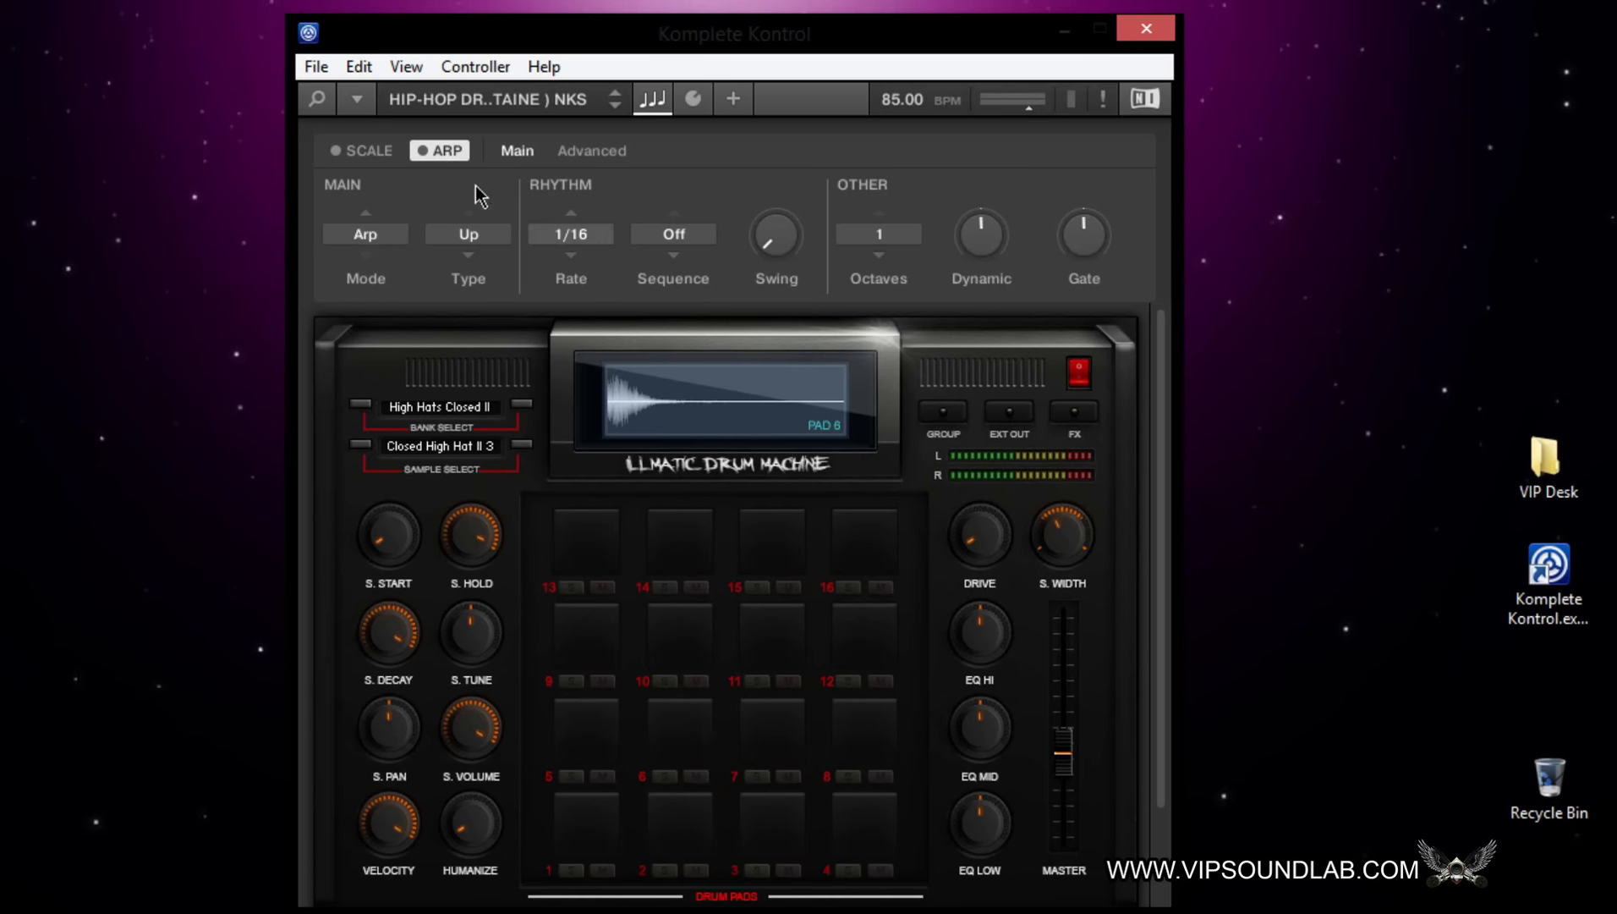
{"action": "left_click", "coordinate": [423, 152]}
Try the tempo at 130 BPM, settle it at 94 BPM and set the arpeggiator rate to 1/64.
{"action": "left_click_drag", "start_coordinate": [898, 103], "coordinate": [895, 62]}
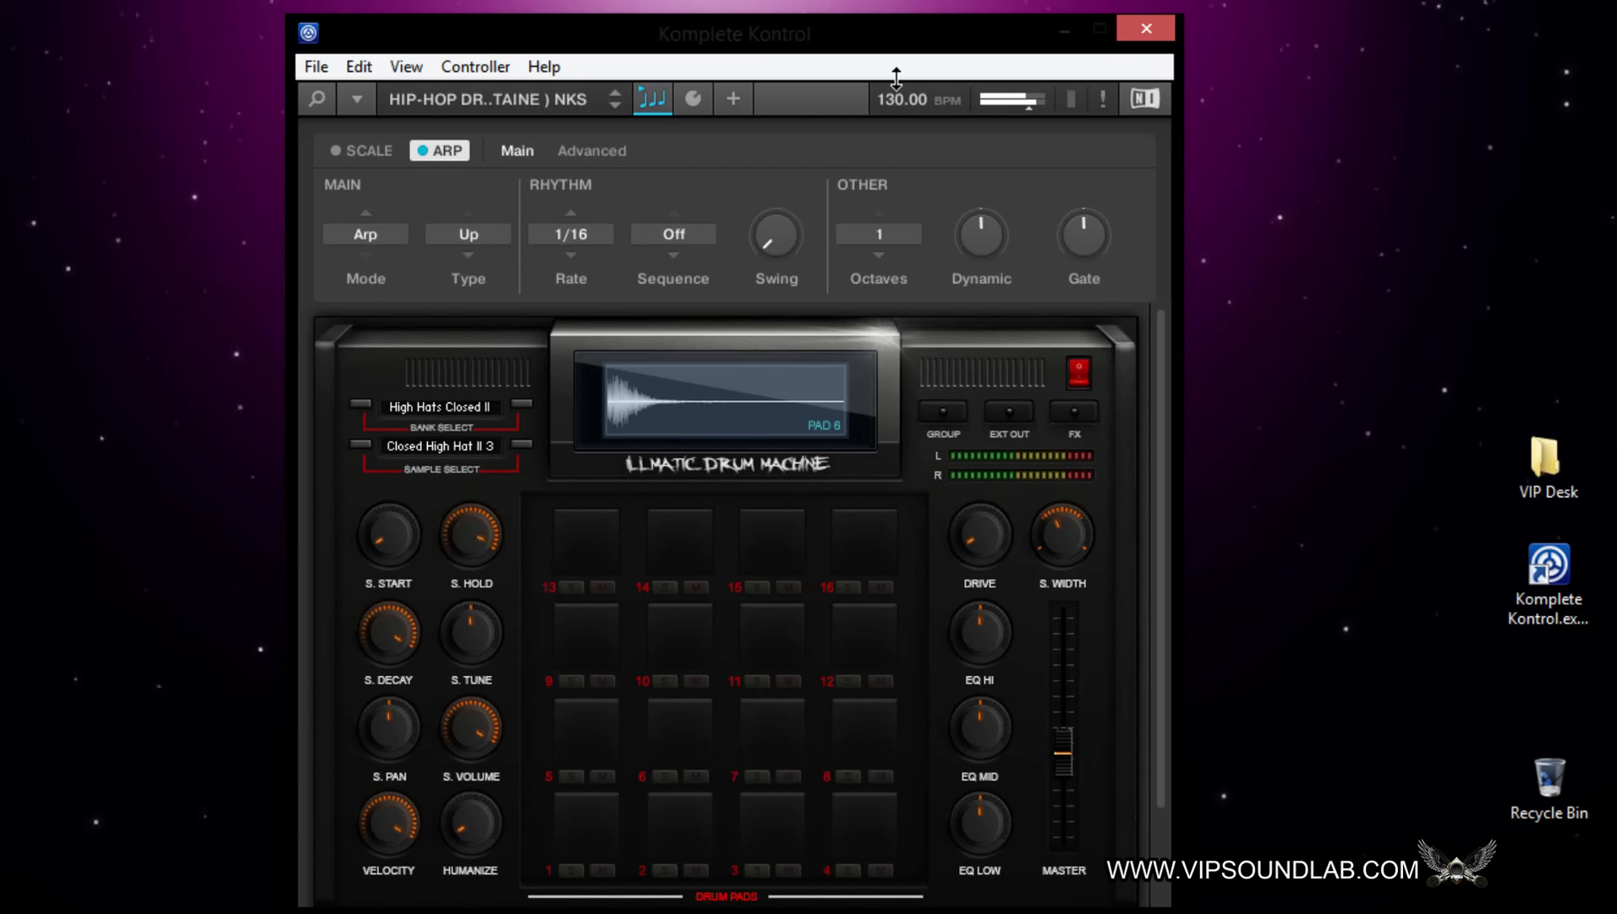
{"action": "left_click_drag", "start_coordinate": [895, 72], "coordinate": [906, 109]}
{"action": "left_click", "coordinate": [589, 245]}
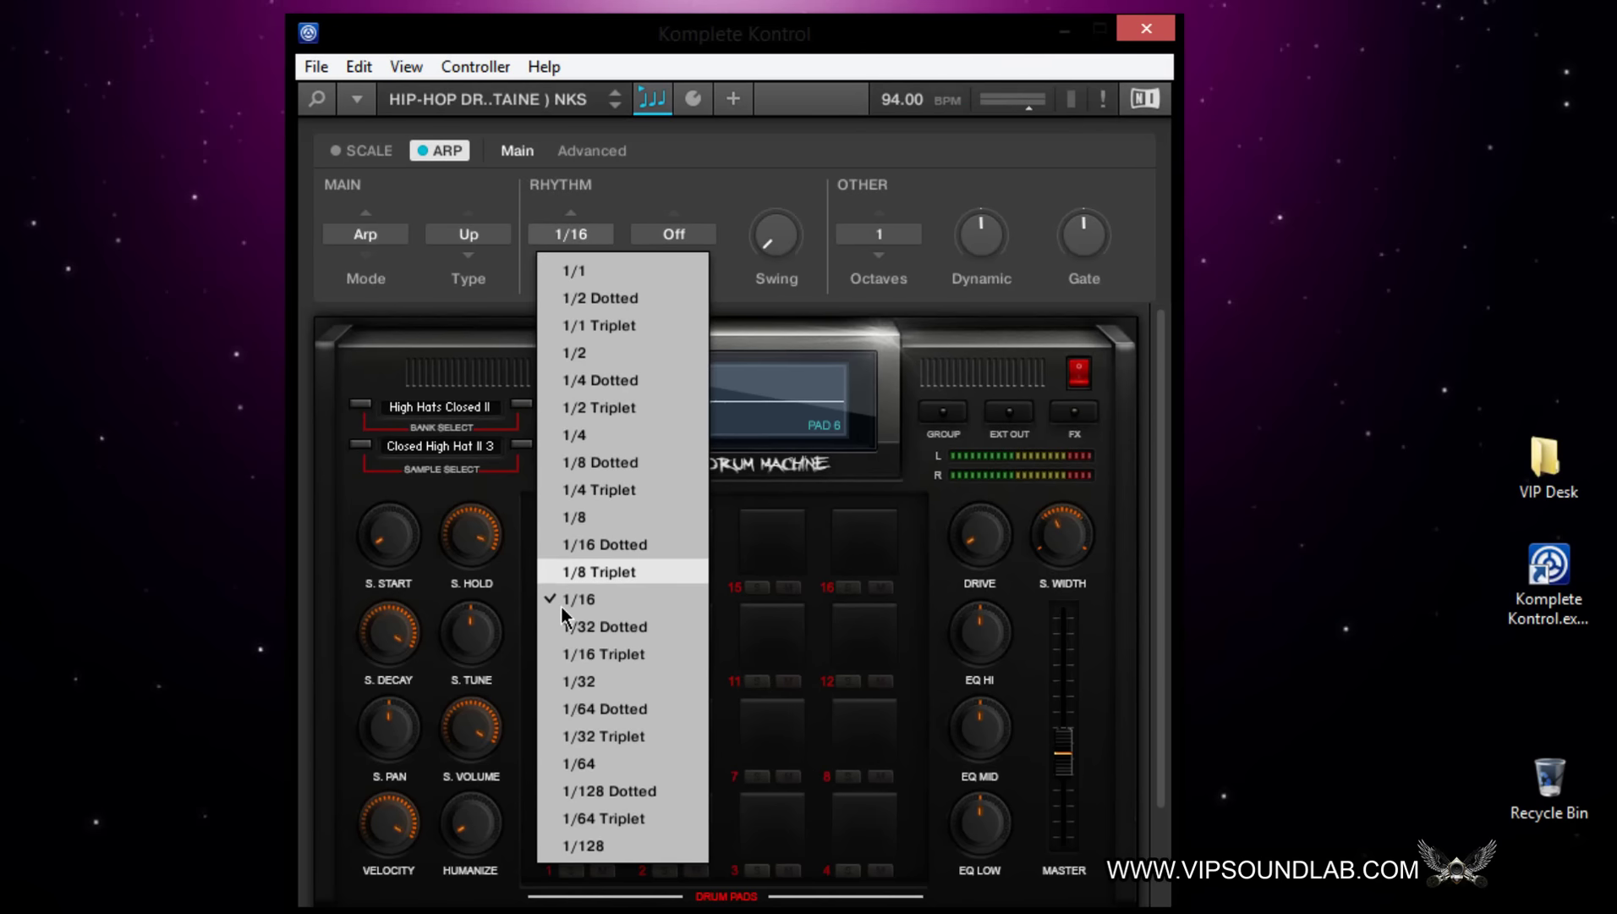
{"action": "left_click", "coordinate": [614, 765]}
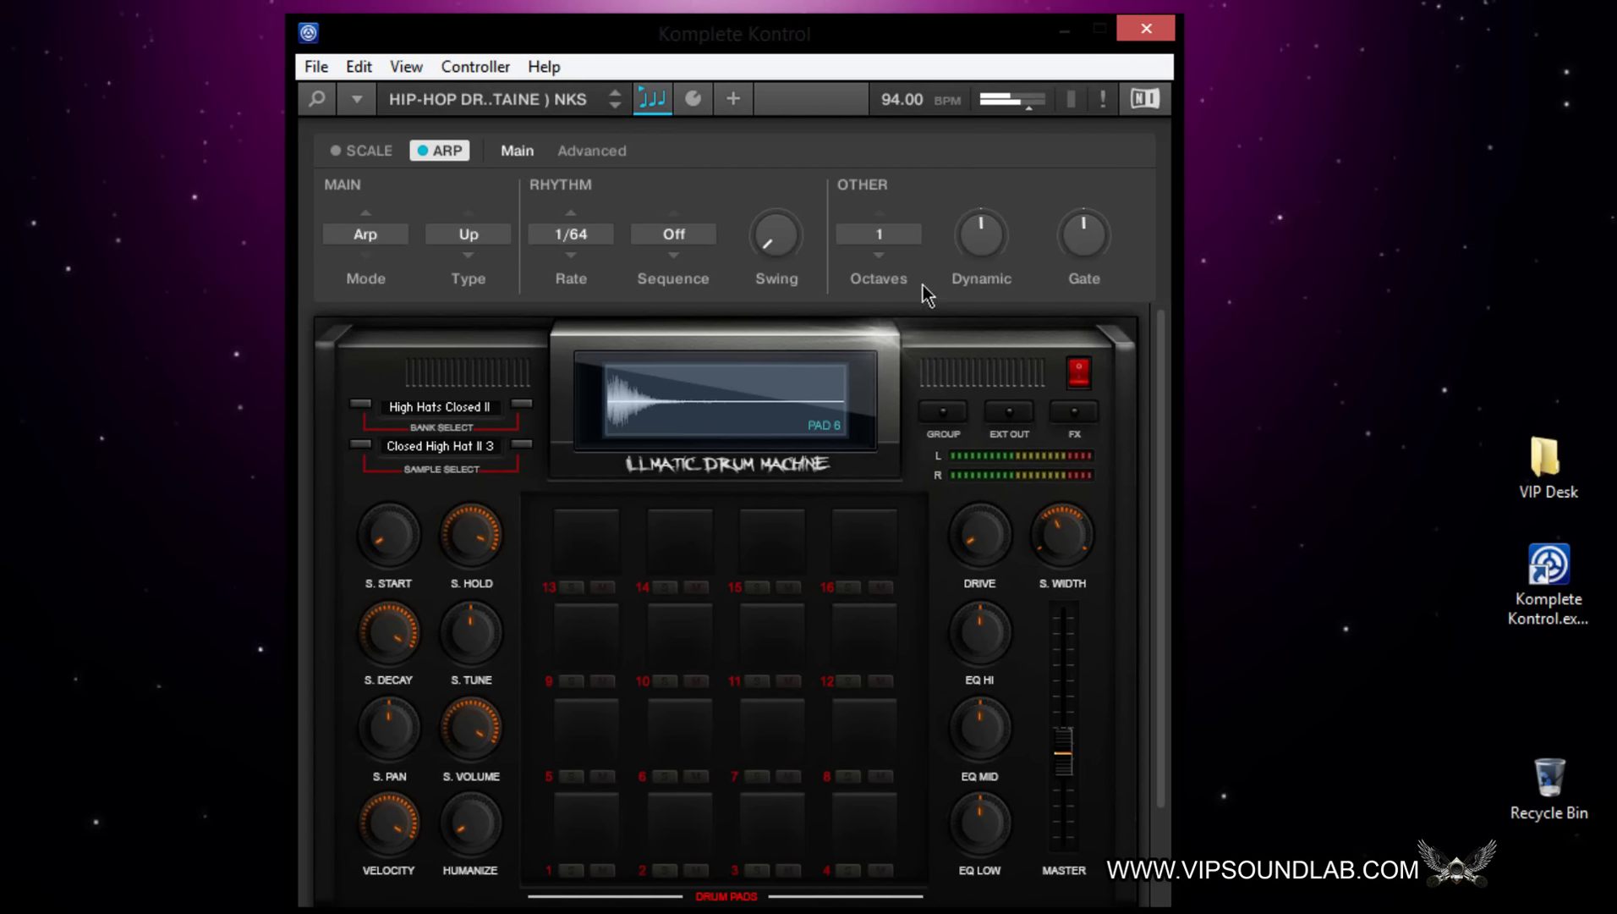
Try out the arpeggiator's Dynamic and Gate knobs and raise its Swing well above the middle.
{"action": "mouse_move", "coordinate": [992, 245]}
{"action": "mouse_move", "coordinate": [993, 246]}
{"action": "left_mouse_down"}
{"action": "mouse_move", "coordinate": [992, 306]}
{"action": "mouse_move", "coordinate": [993, 161]}
{"action": "mouse_move", "coordinate": [992, 245]}
{"action": "mouse_move", "coordinate": [928, 270]}
{"action": "mouse_move", "coordinate": [981, 242]}
{"action": "left_mouse_up"}
{"action": "mouse_move", "coordinate": [1087, 240]}
{"action": "mouse_move", "coordinate": [1087, 239]}
{"action": "left_mouse_down"}
{"action": "mouse_move", "coordinate": [1087, 279]}
{"action": "mouse_move", "coordinate": [1087, 240]}
{"action": "left_mouse_up"}
{"action": "mouse_move", "coordinate": [776, 237]}
{"action": "left_click_drag", "start_coordinate": [777, 237], "coordinate": [772, 232]}
Set the arpeggiator rate to 1/32 and lower the swing to 15 %.
{"action": "left_click", "coordinate": [552, 238]}
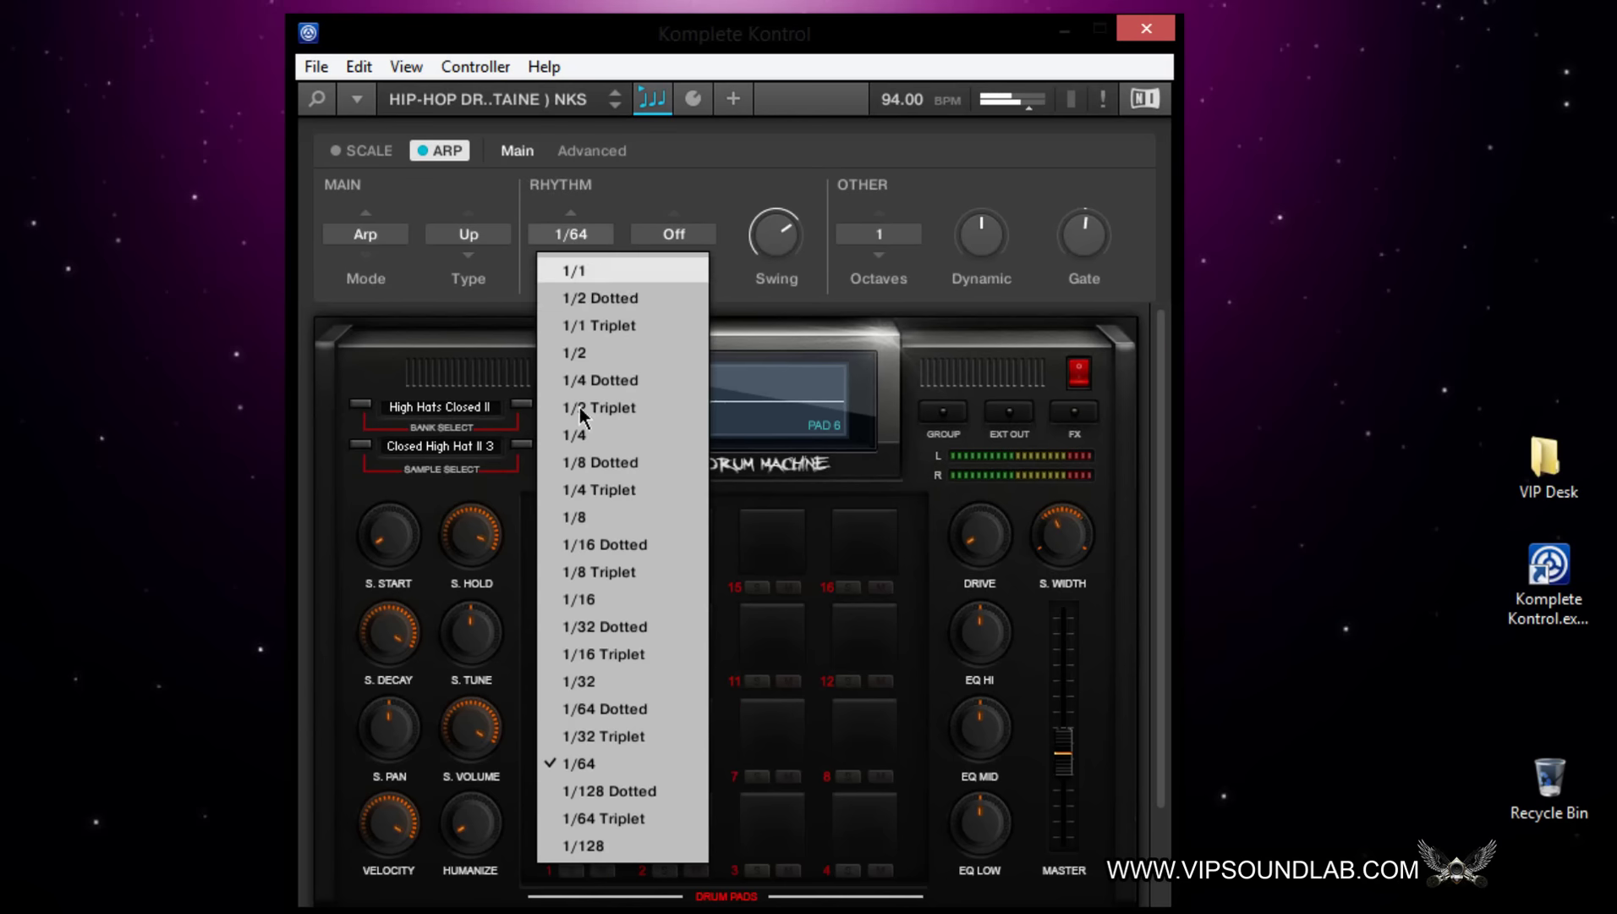
{"action": "left_click", "coordinate": [624, 675]}
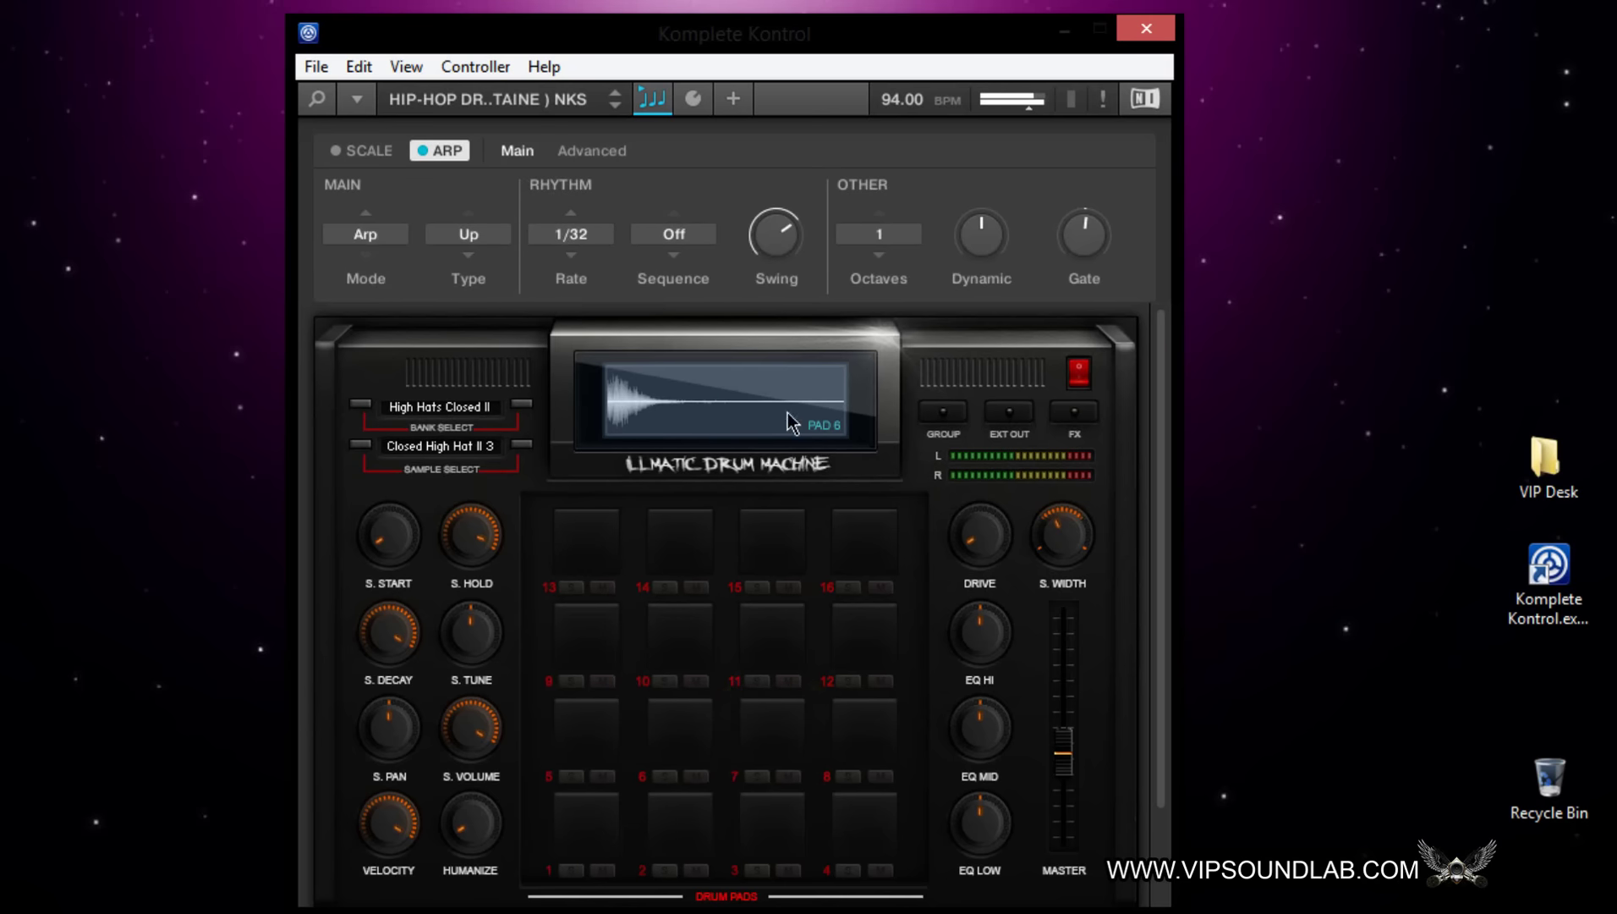
{"action": "left_click_drag", "start_coordinate": [768, 227], "coordinate": [768, 274]}
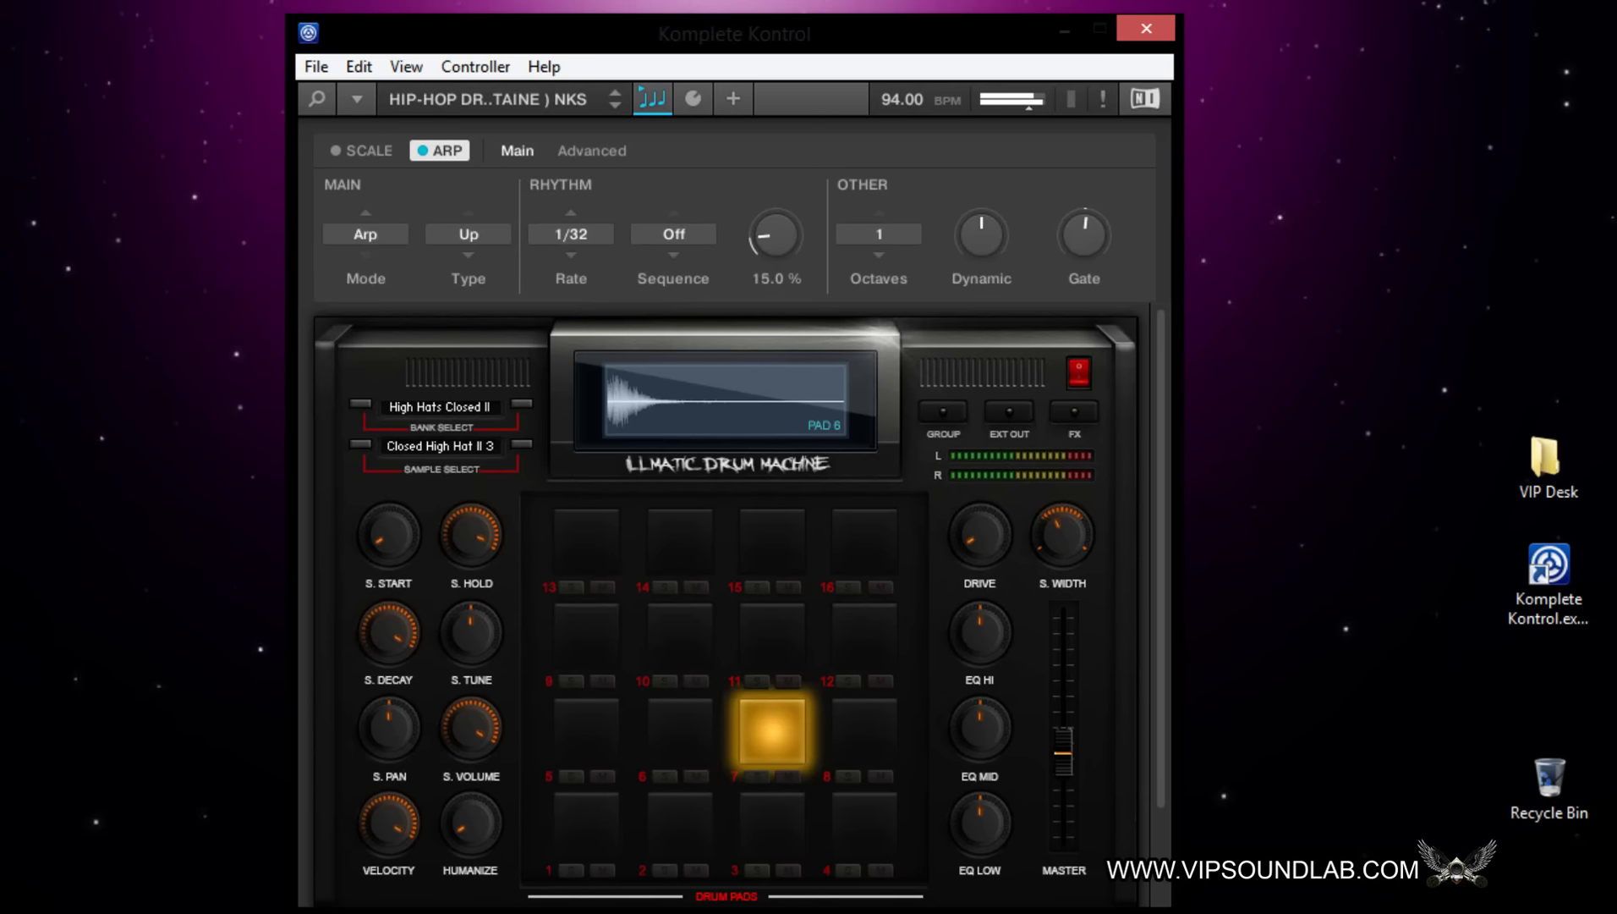
Try arpeggiator rhythm sequence 1 and switch to sequence 5.
{"action": "left_click", "coordinate": [665, 234]}
{"action": "left_click", "coordinate": [692, 305]}
{"action": "left_click", "coordinate": [699, 233]}
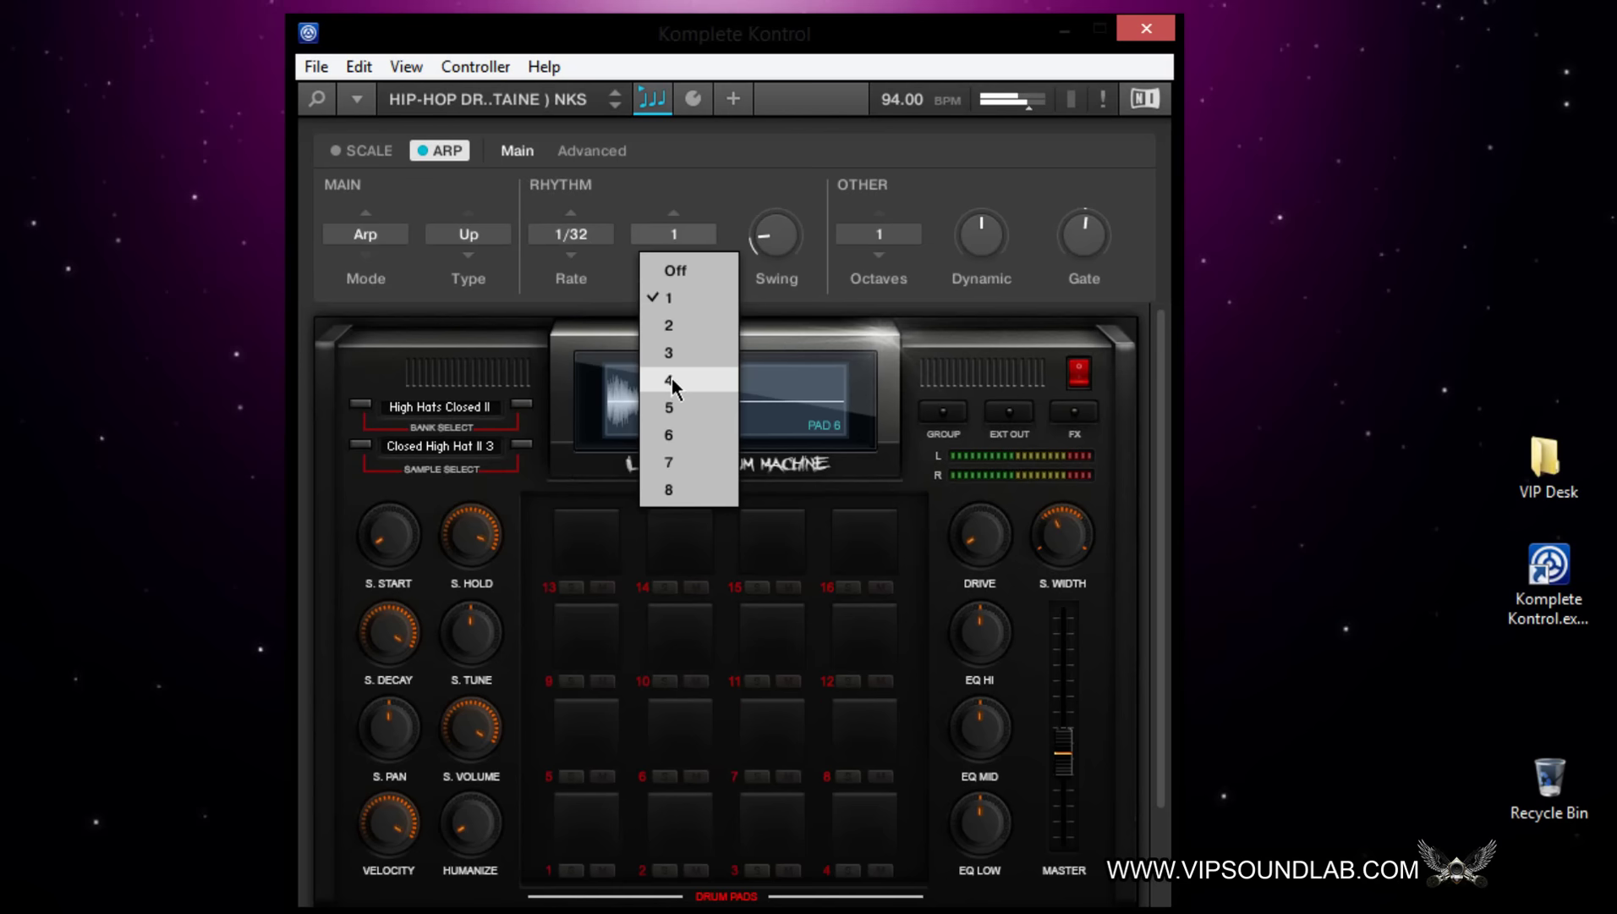
{"action": "left_click", "coordinate": [675, 407]}
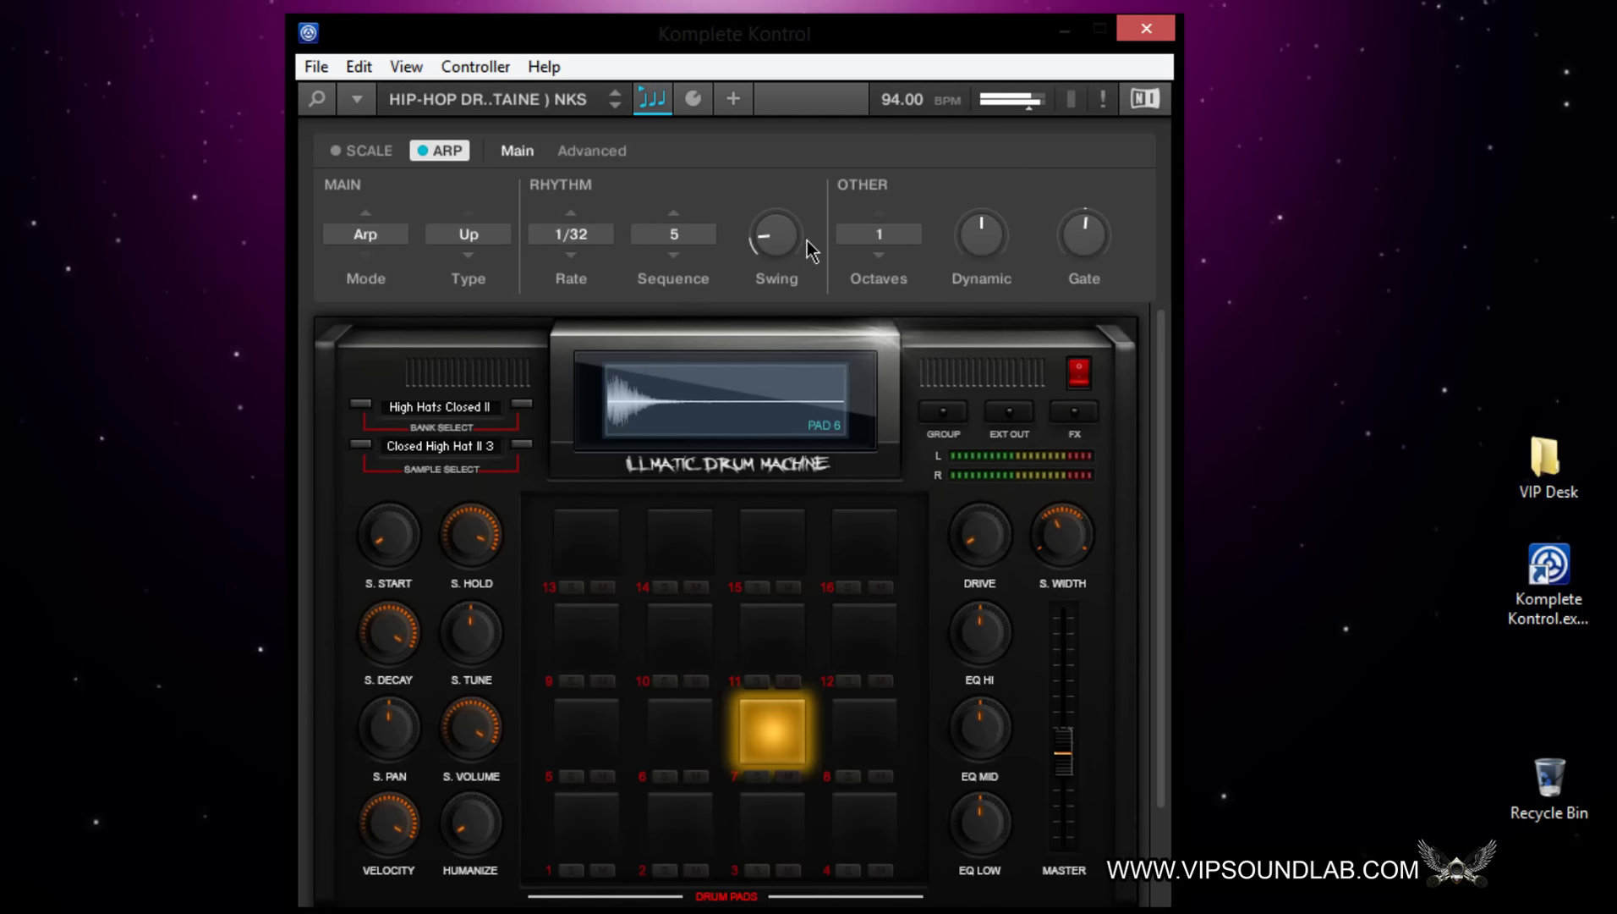
Raise the arpeggiator swing to 48 % and set the arpeggio type to Down.
{"action": "left_click_drag", "start_coordinate": [778, 250], "coordinate": [779, 218]}
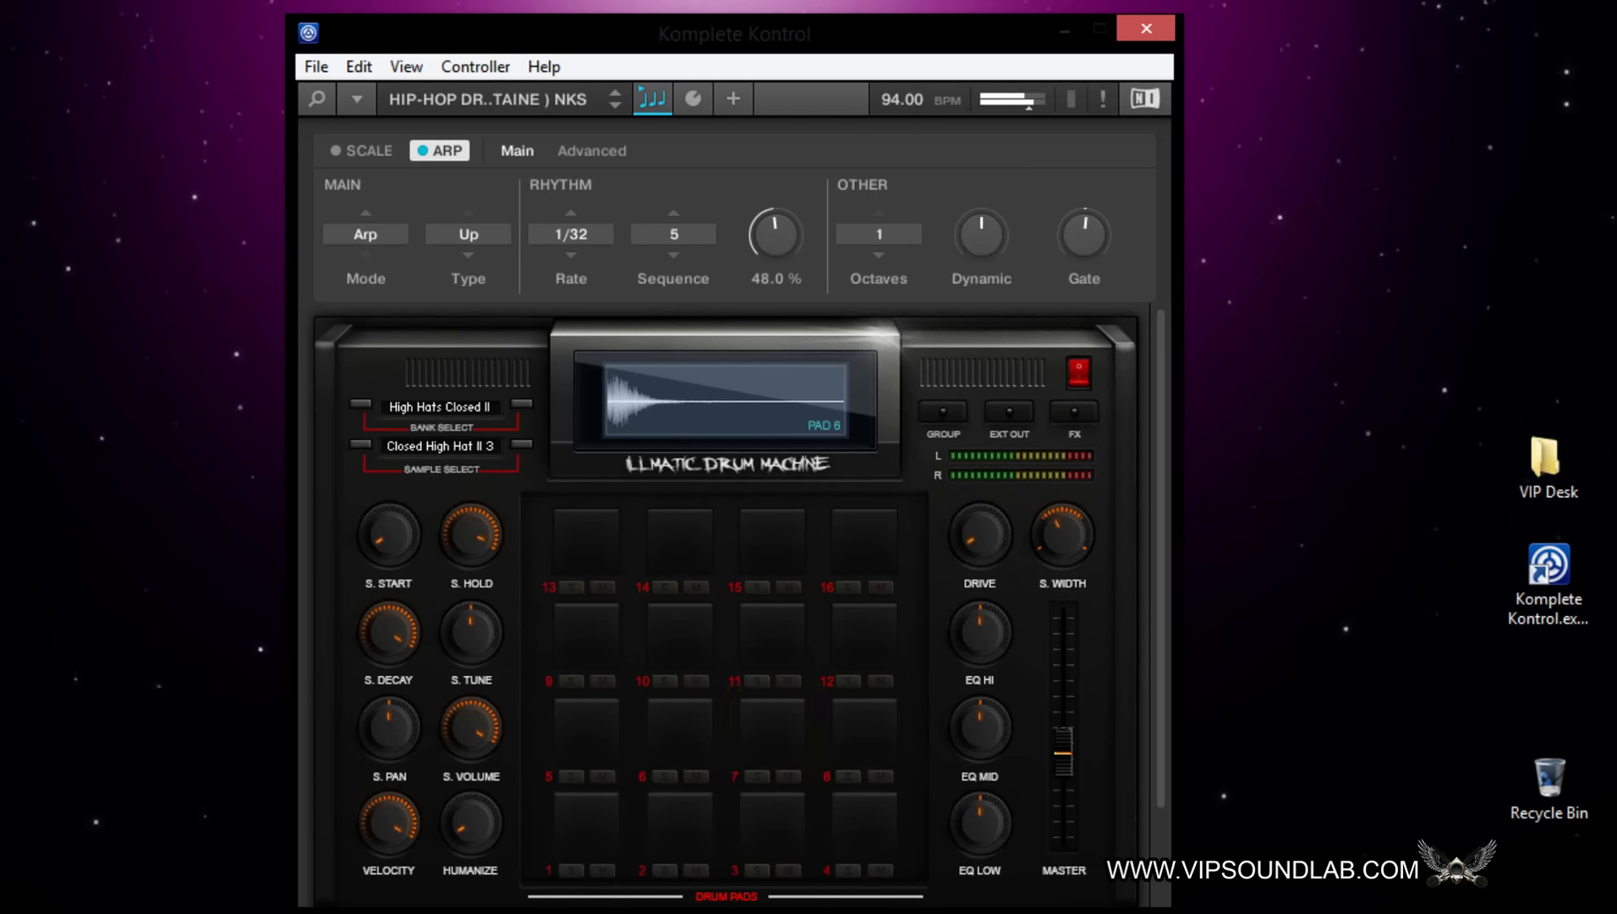
{"action": "left_click", "coordinate": [469, 233]}
{"action": "left_click", "coordinate": [493, 297]}
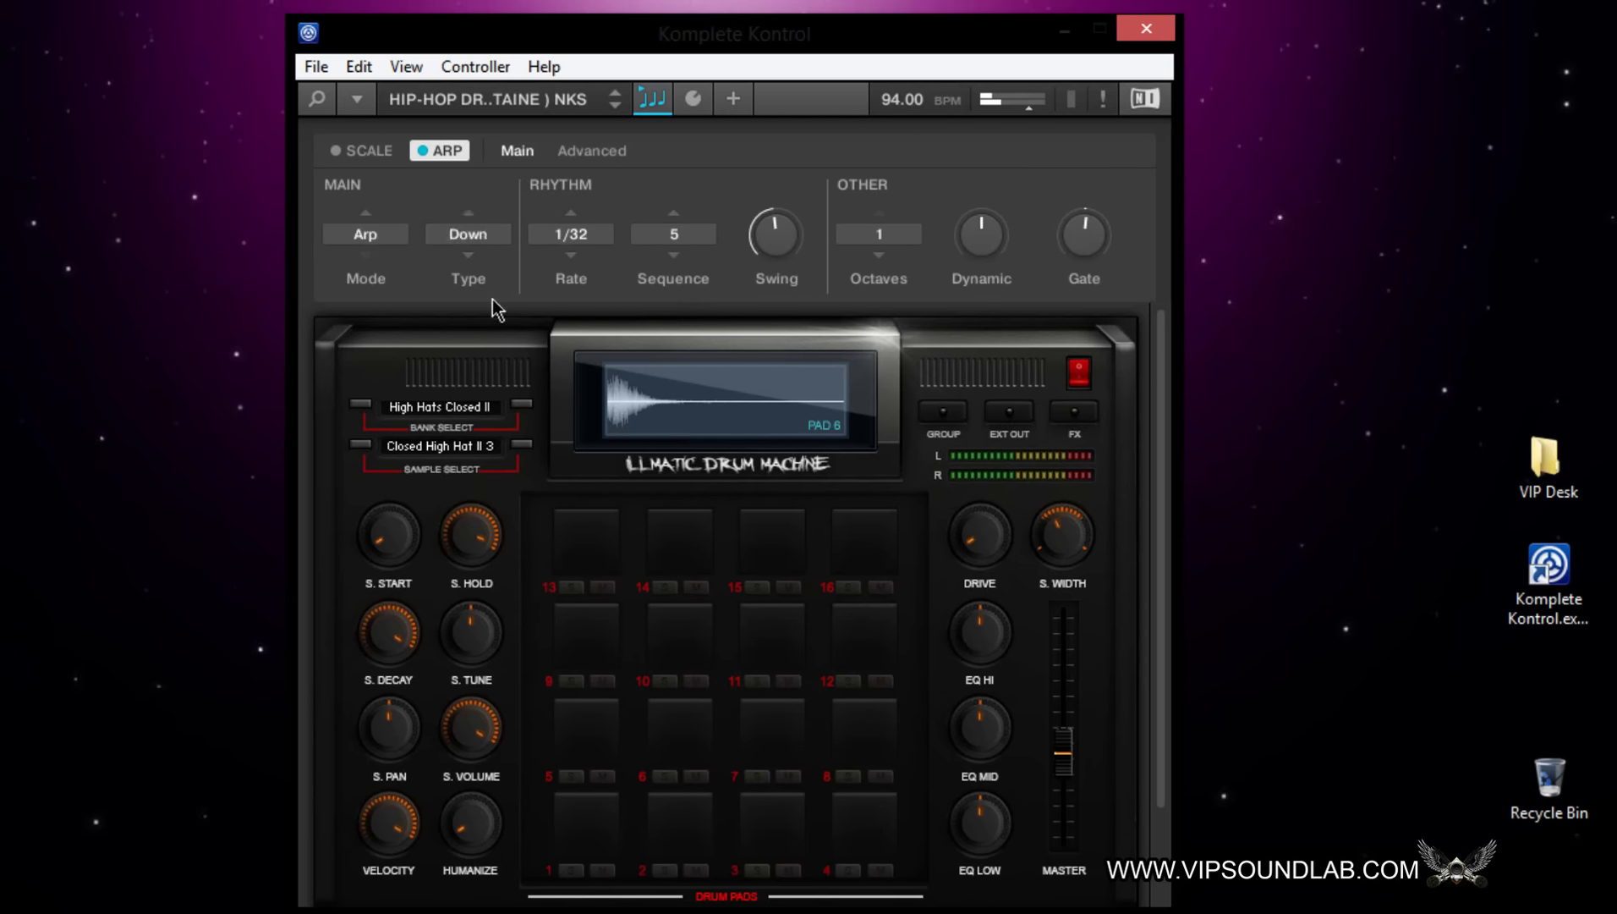
Set the arpeggio type to Up & Down and switch the arpeggiator off.
{"action": "left_click", "coordinate": [489, 240]}
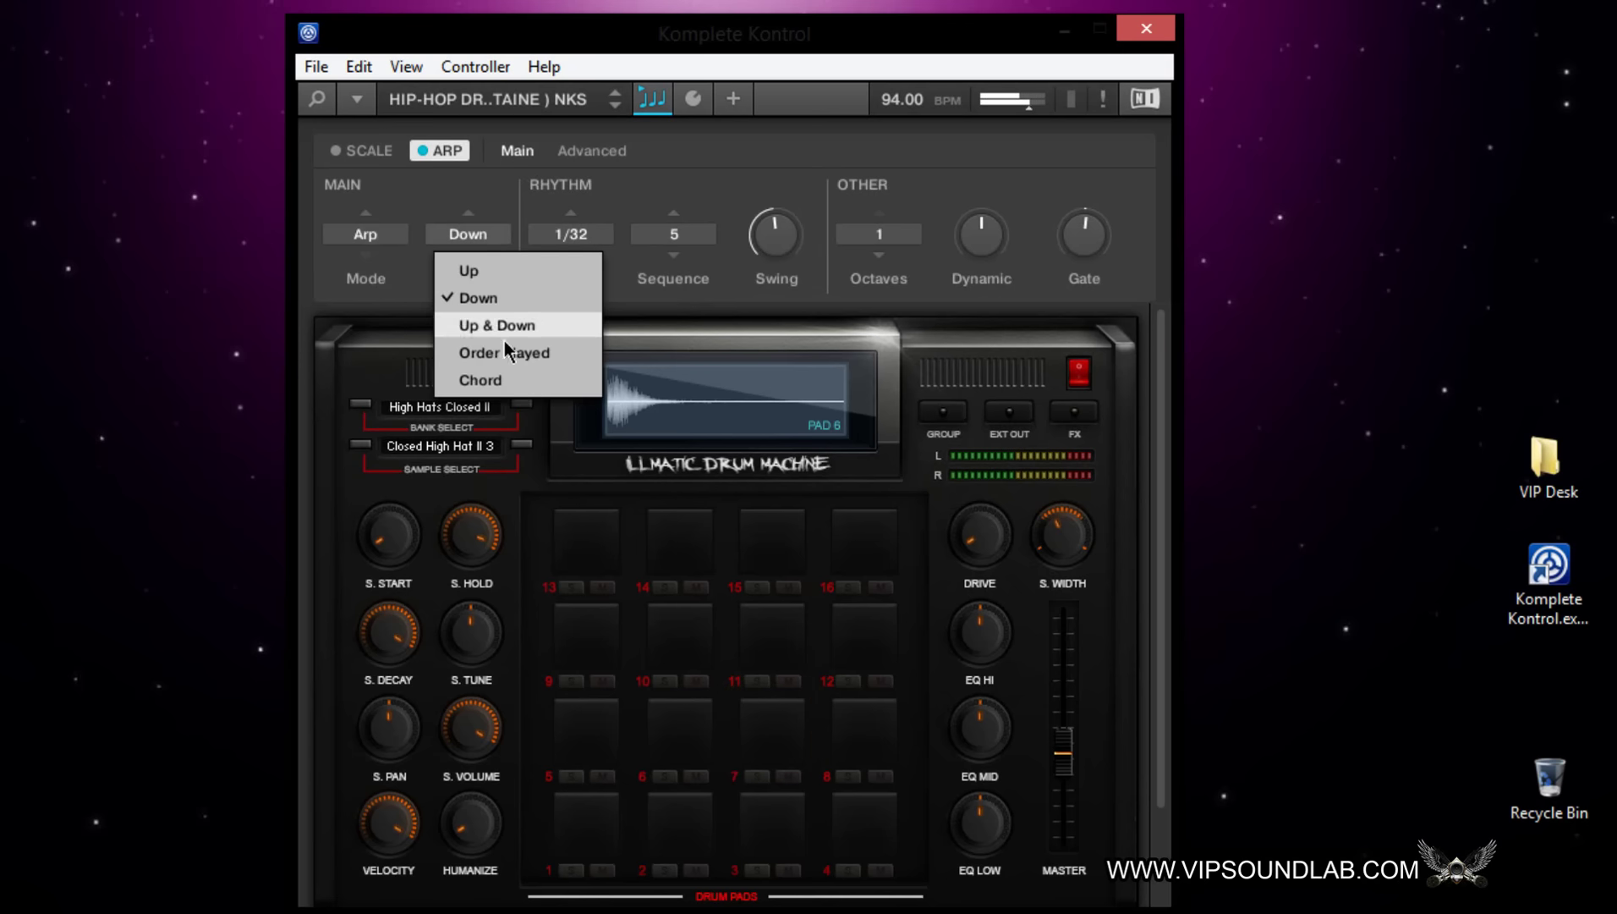
{"action": "left_click", "coordinate": [496, 324]}
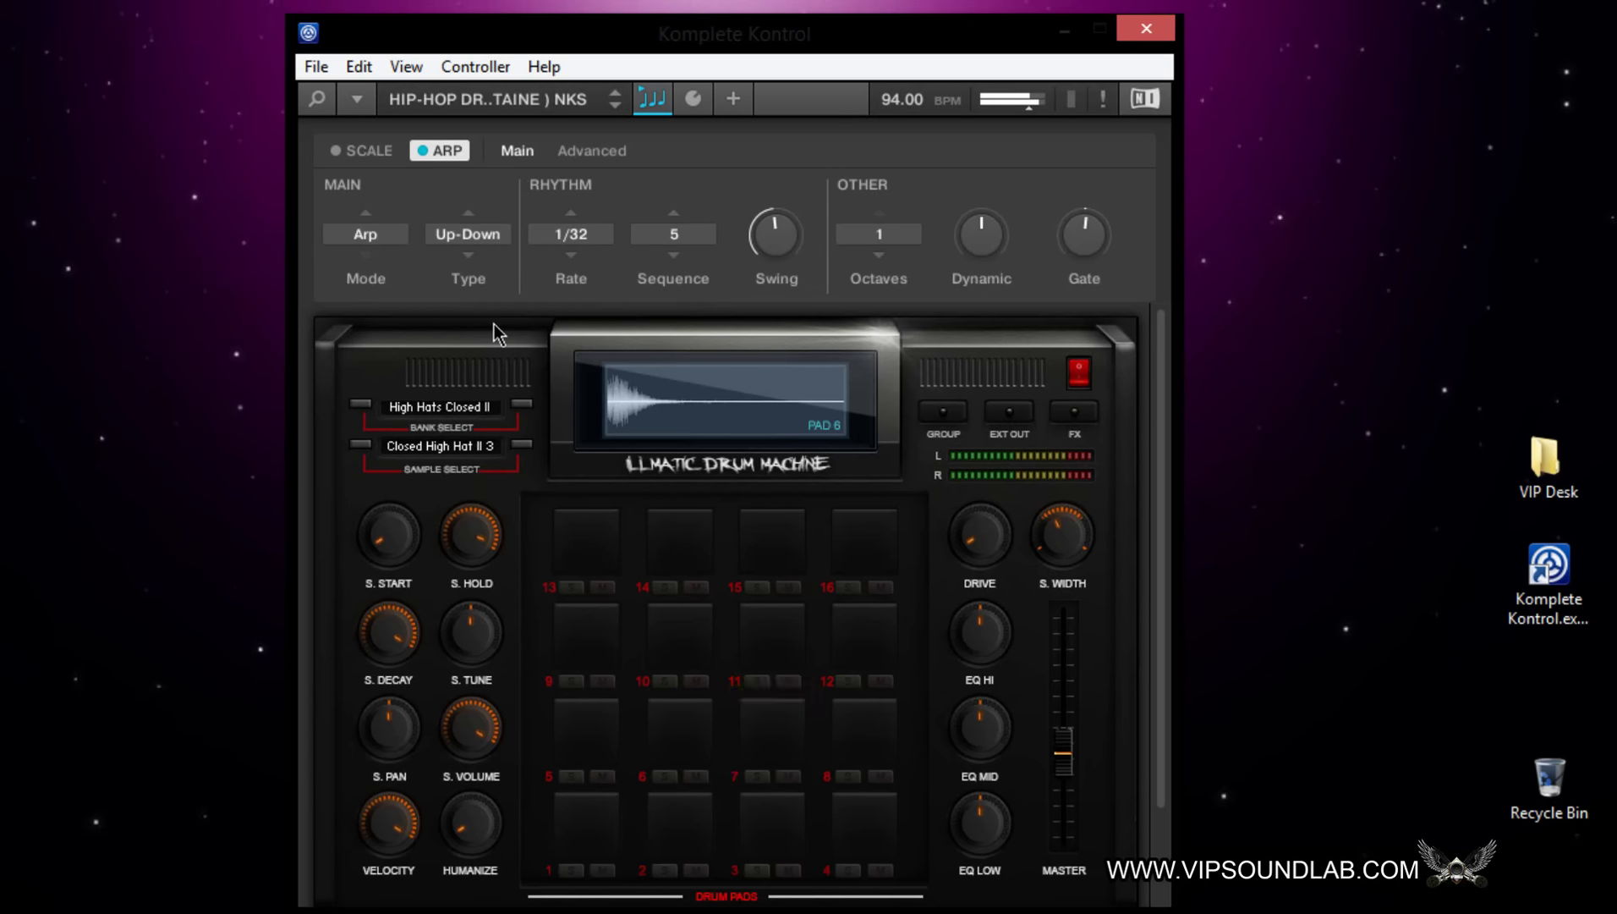
{"action": "left_click", "coordinate": [437, 157]}
Check the arpeggiator's Advanced settings, return to Main and hide the scale and arp section.
{"action": "left_click", "coordinate": [582, 159]}
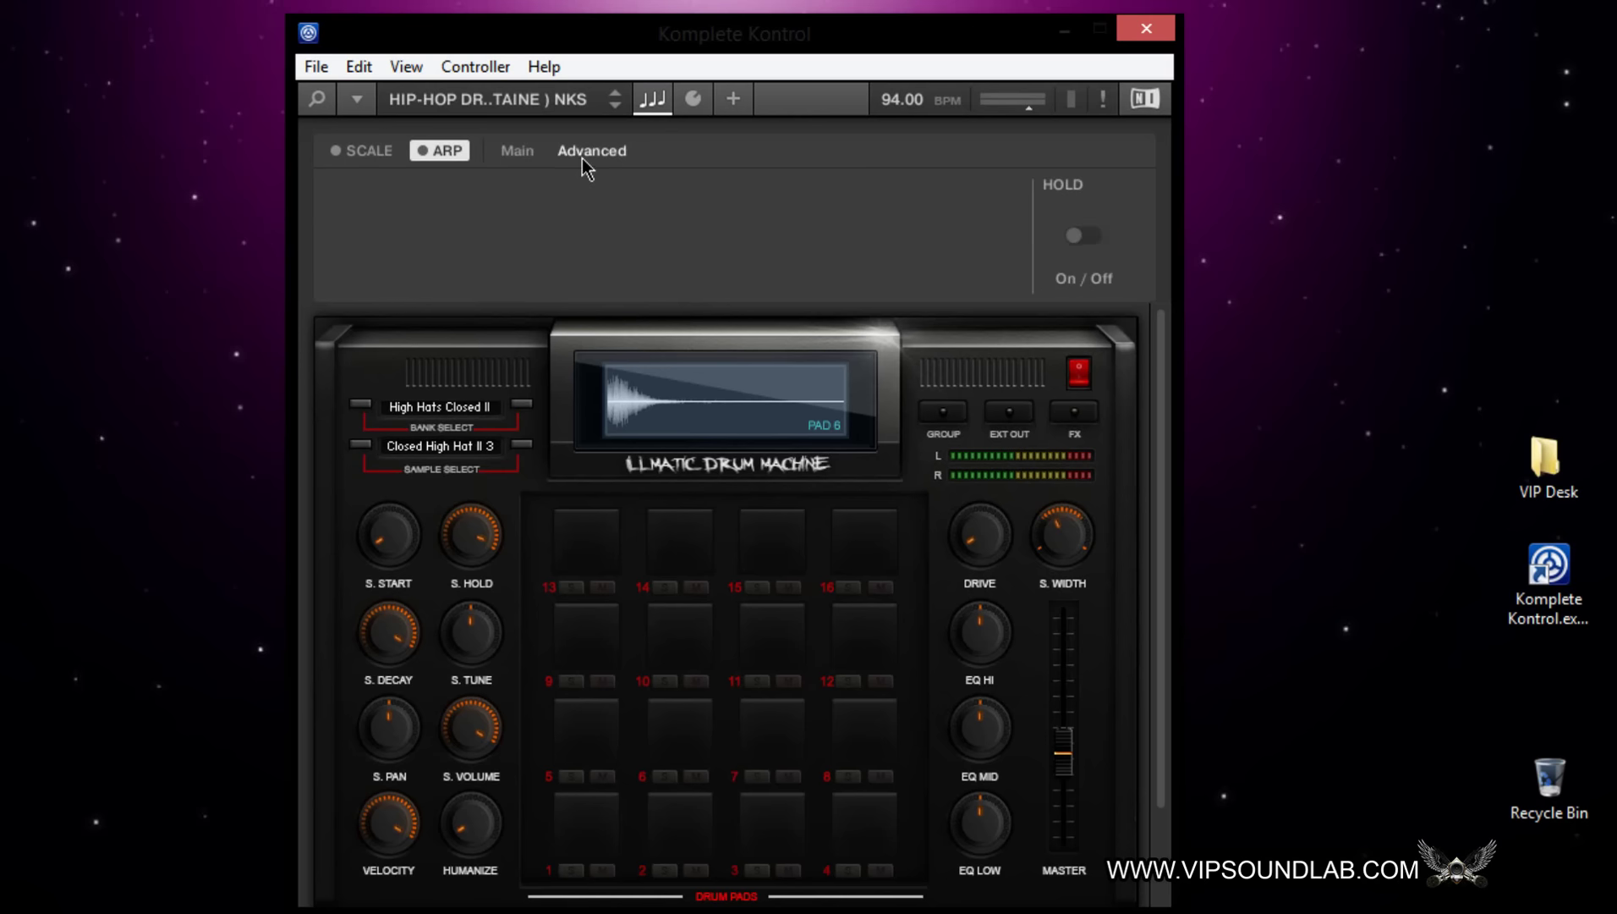
{"action": "left_click", "coordinate": [498, 159]}
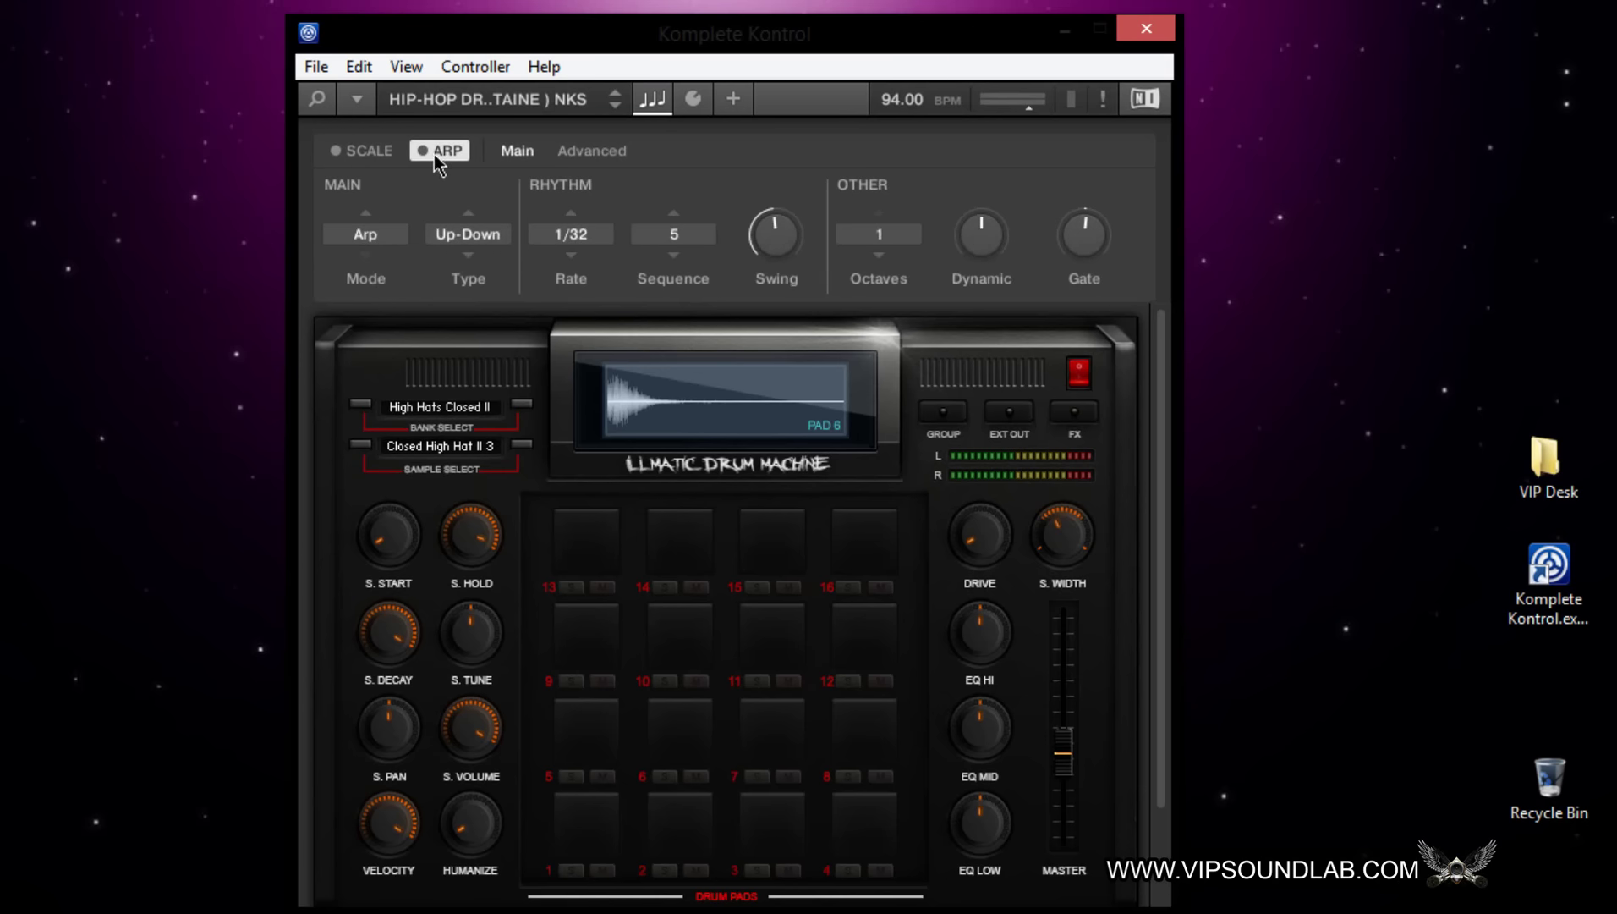
{"action": "left_click", "coordinate": [650, 102]}
{"action": "left_click_drag", "start_coordinate": [706, 44], "coordinate": [762, 99]}
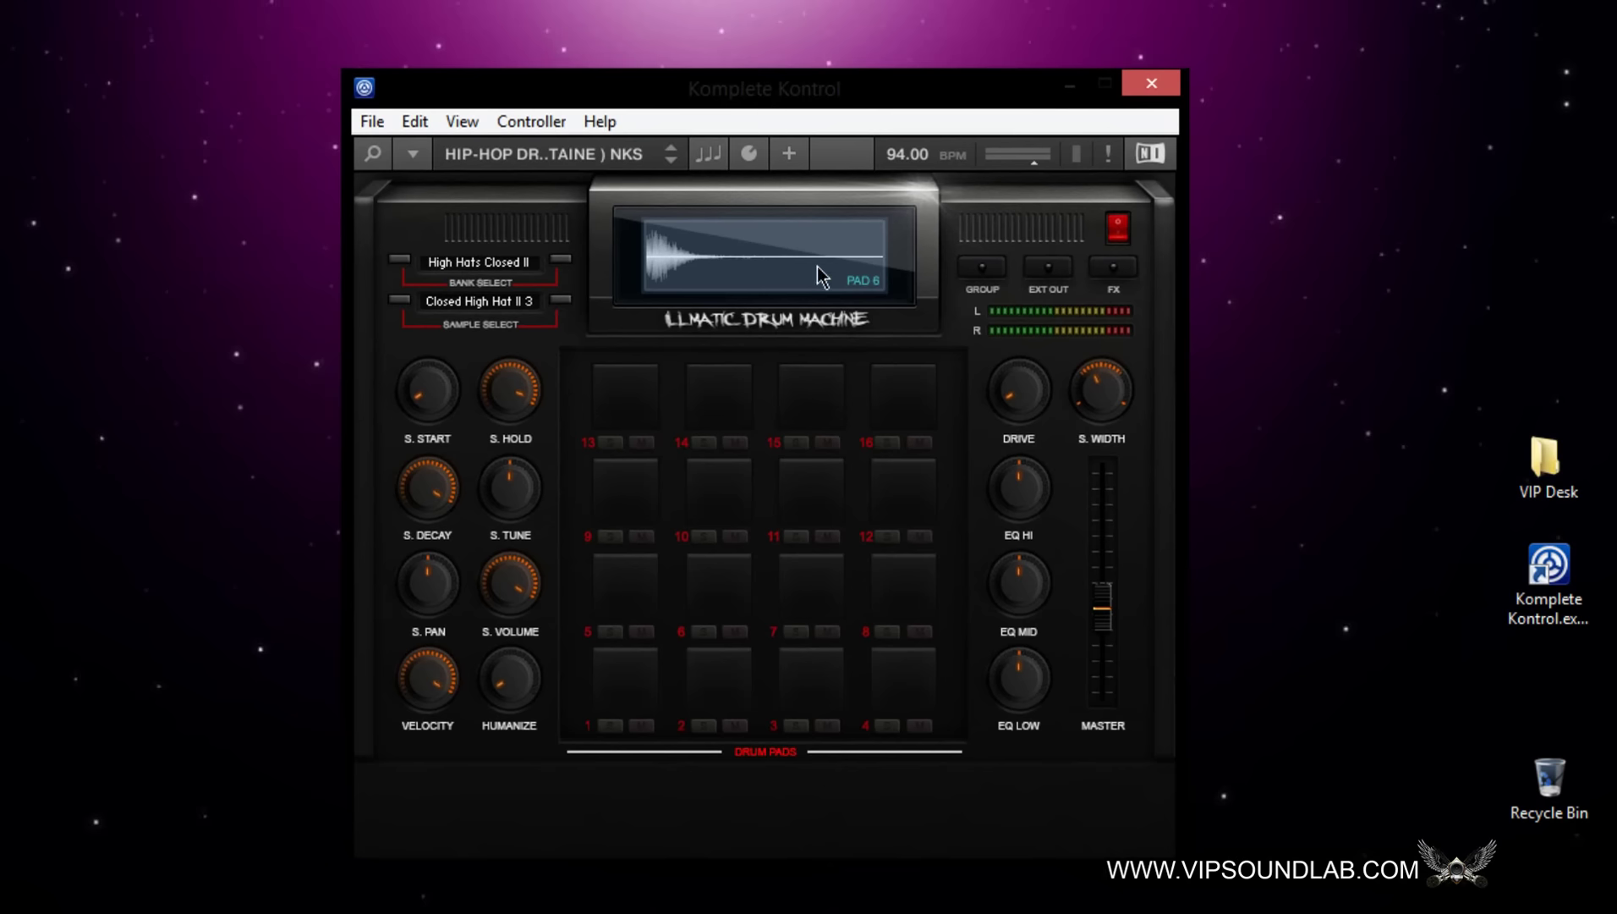
Show the control mapping knobs and try the drum machine's S. Start and S. Hold knobs.
{"action": "left_click", "coordinate": [750, 161]}
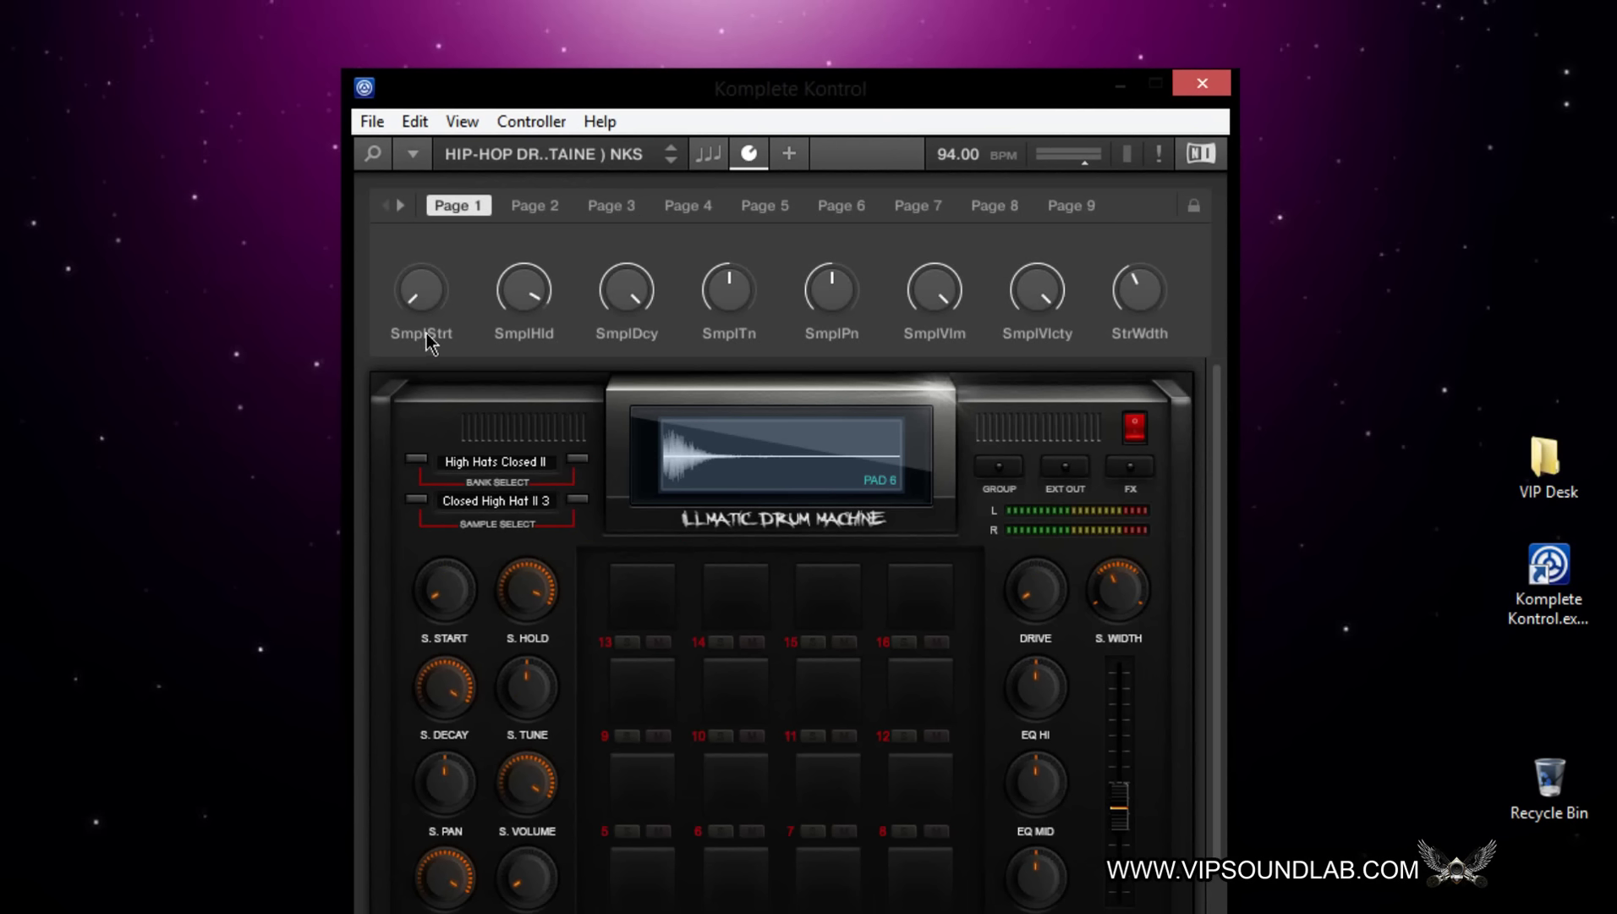
{"action": "left_click_drag", "start_coordinate": [426, 599], "coordinate": [433, 517]}
{"action": "left_click_drag", "start_coordinate": [533, 607], "coordinate": [528, 611]}
View the knob assignments on control Page 9 and Page 10.
{"action": "left_click", "coordinate": [1064, 205]}
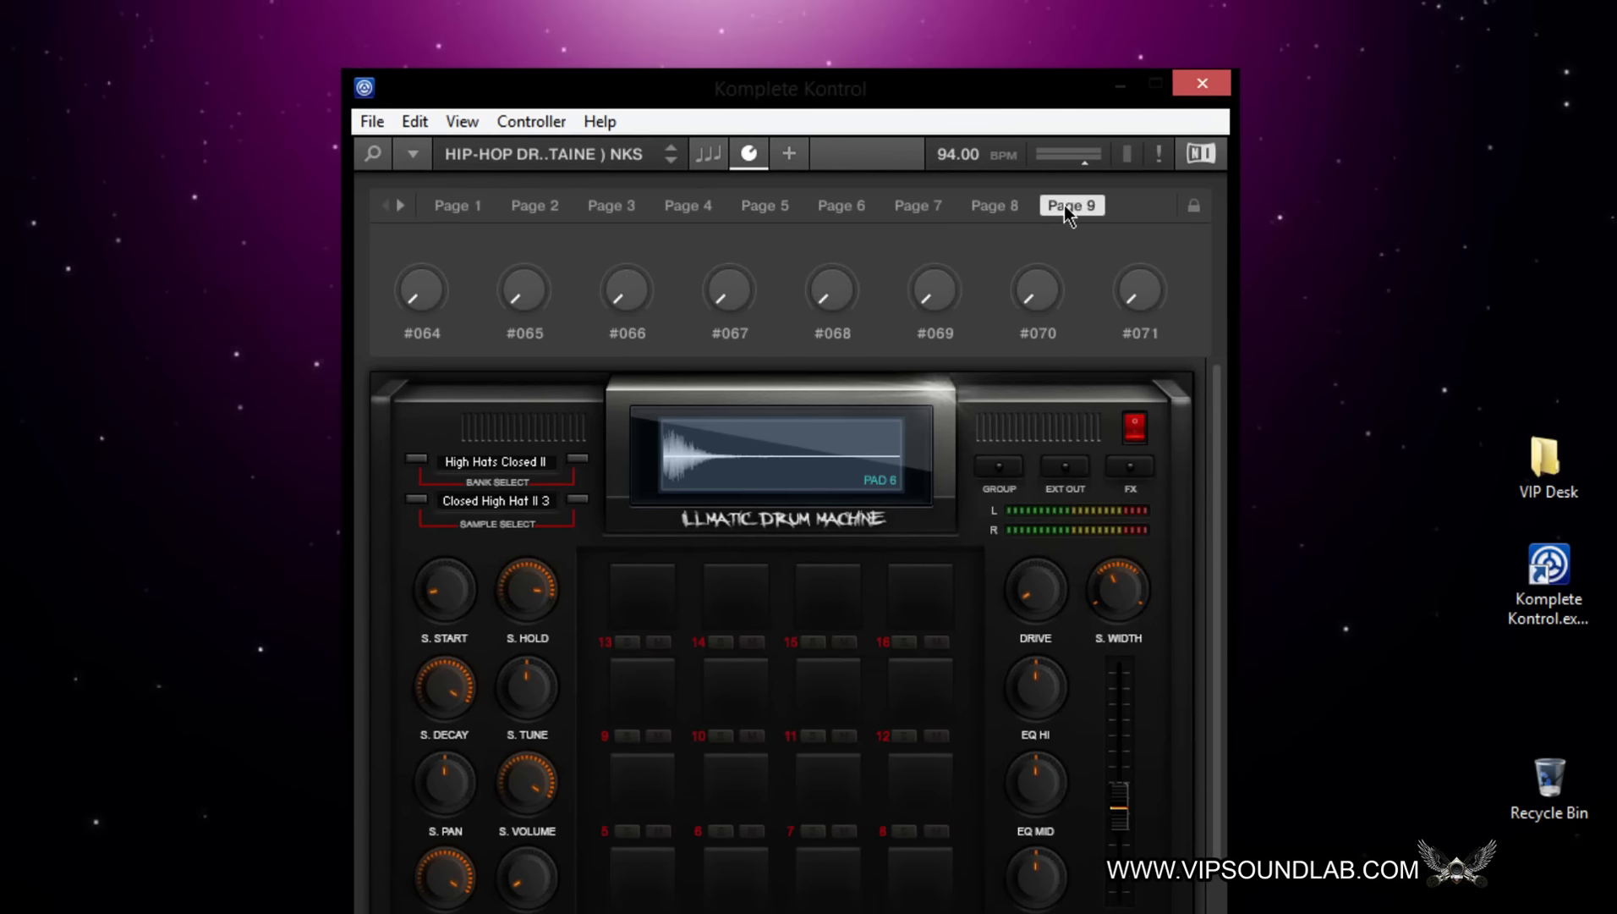
{"action": "left_click", "coordinate": [399, 205]}
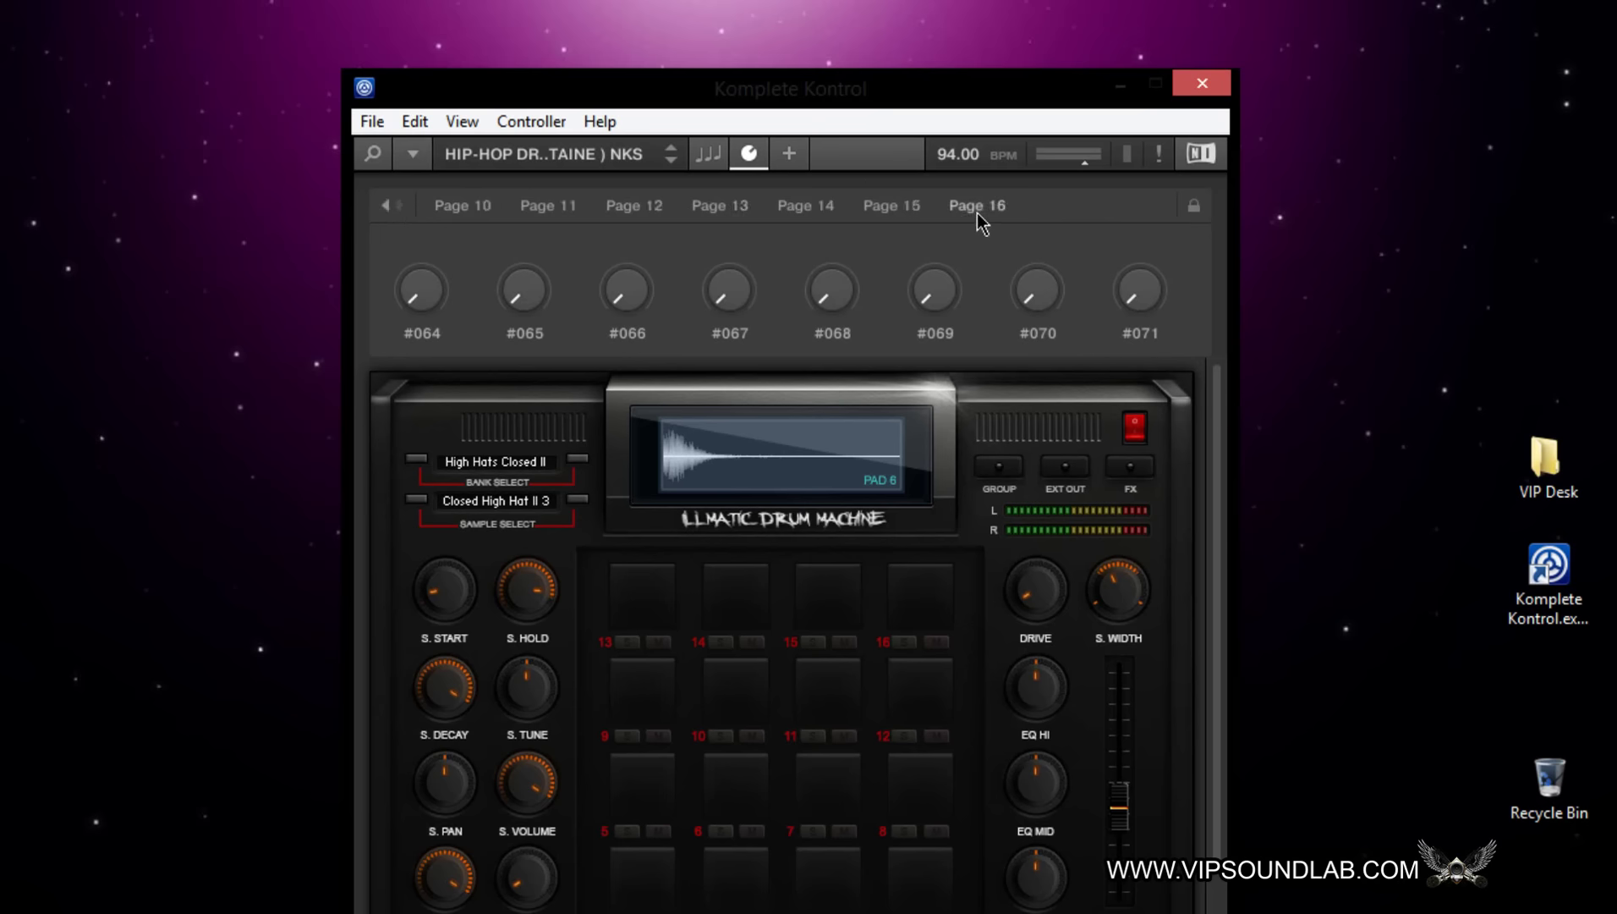
{"action": "left_click", "coordinate": [470, 212]}
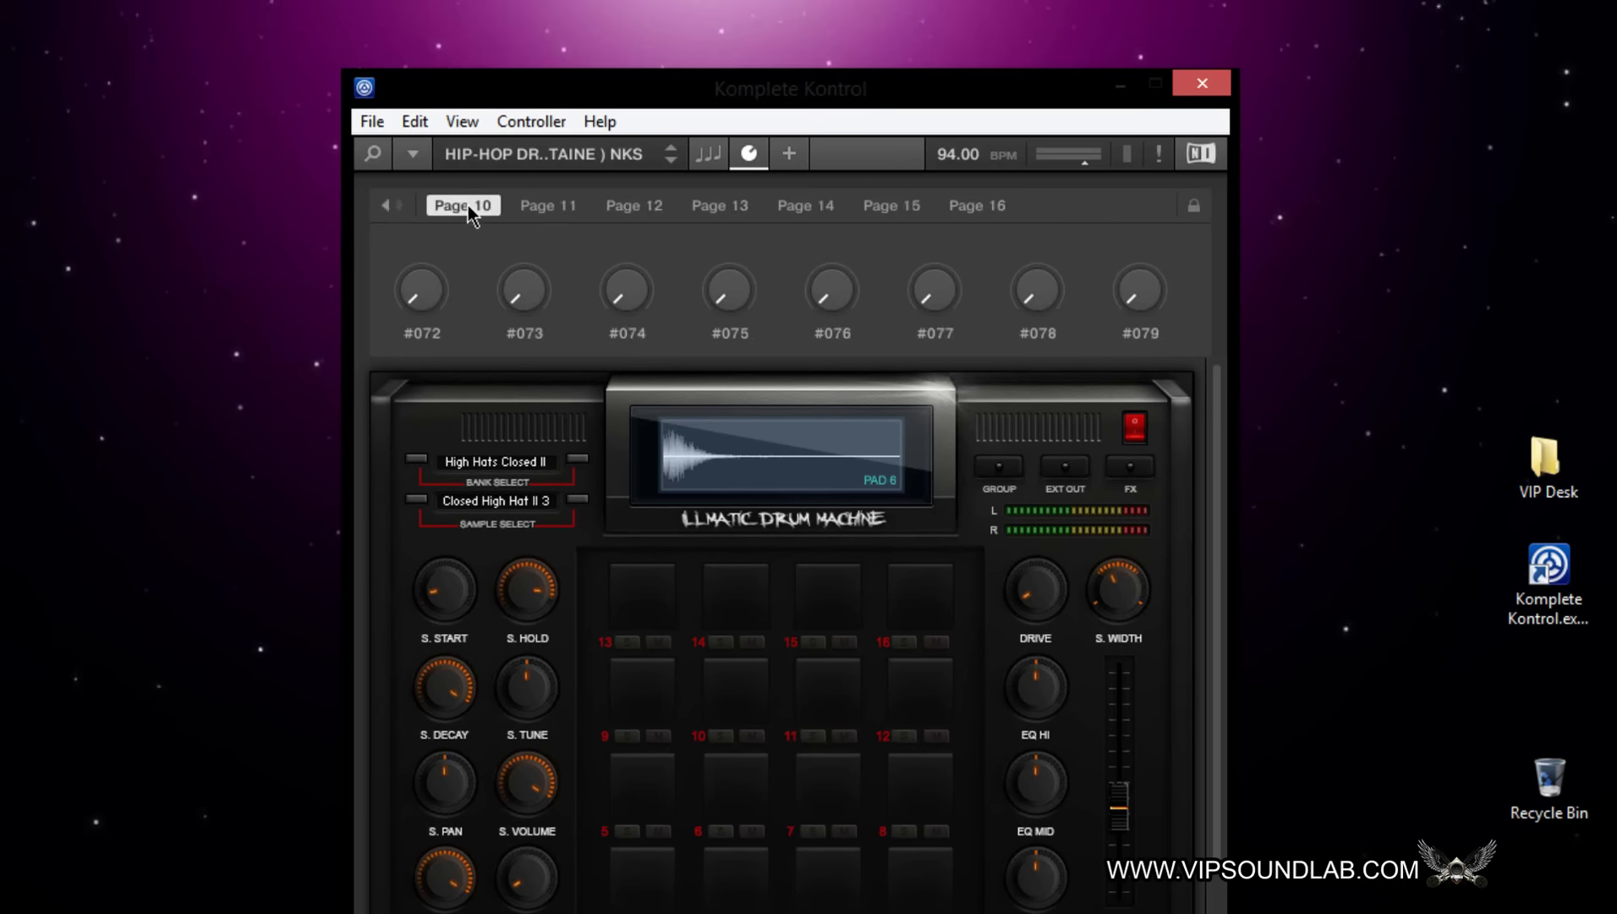
Unlock the control mapping for editing and add a new Page 17 after Page 16.
{"action": "left_click", "coordinate": [1196, 207]}
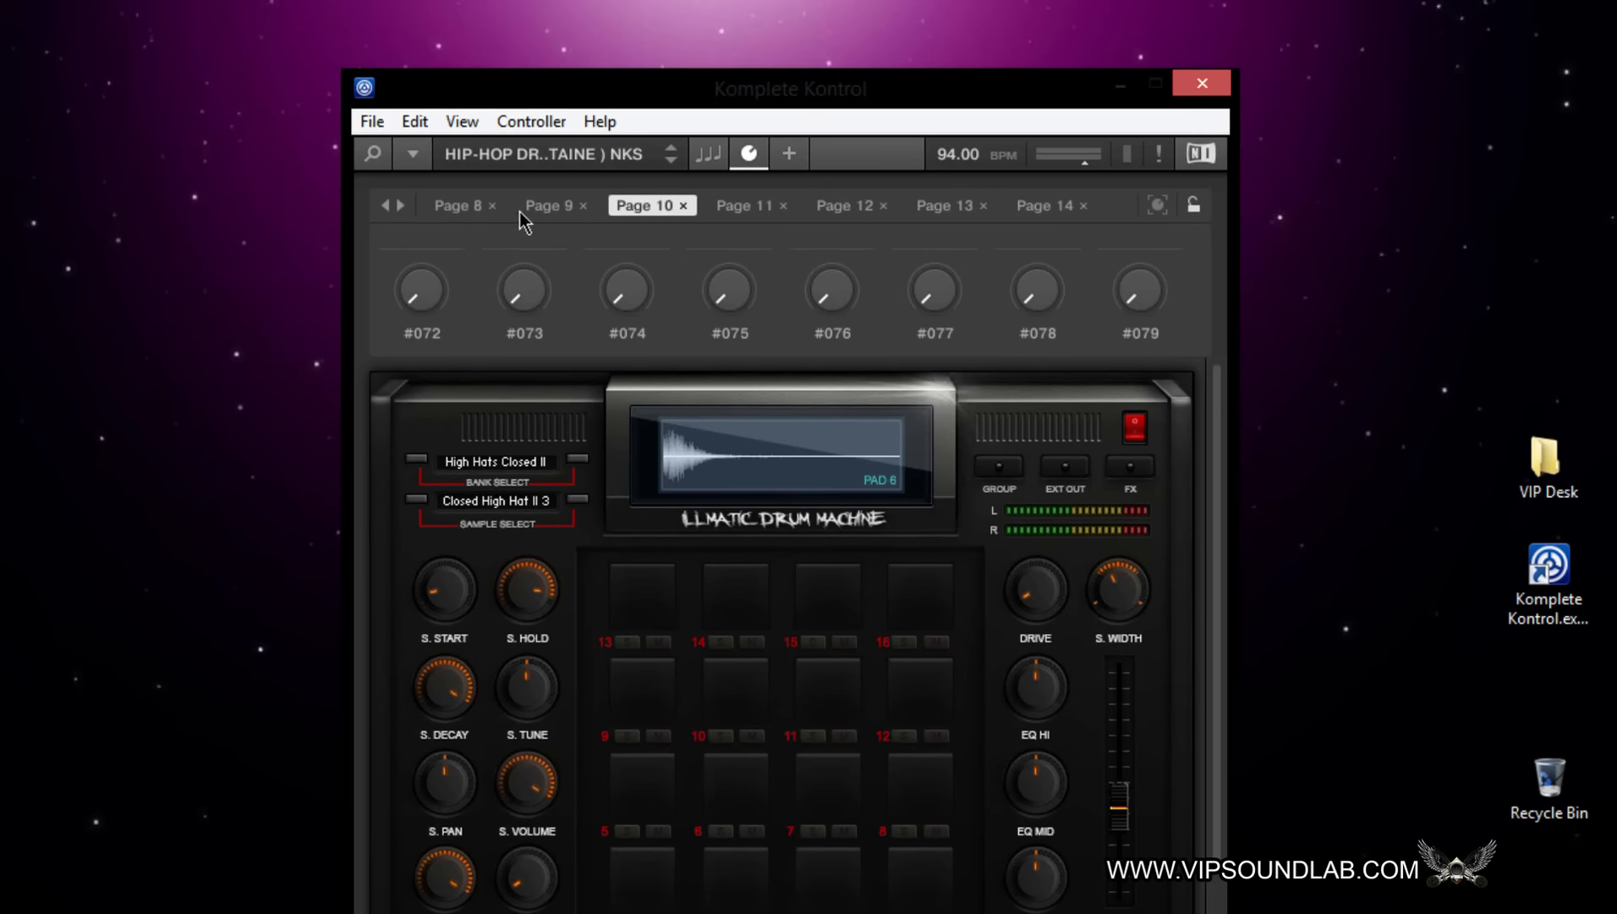
{"action": "left_click", "coordinate": [402, 205]}
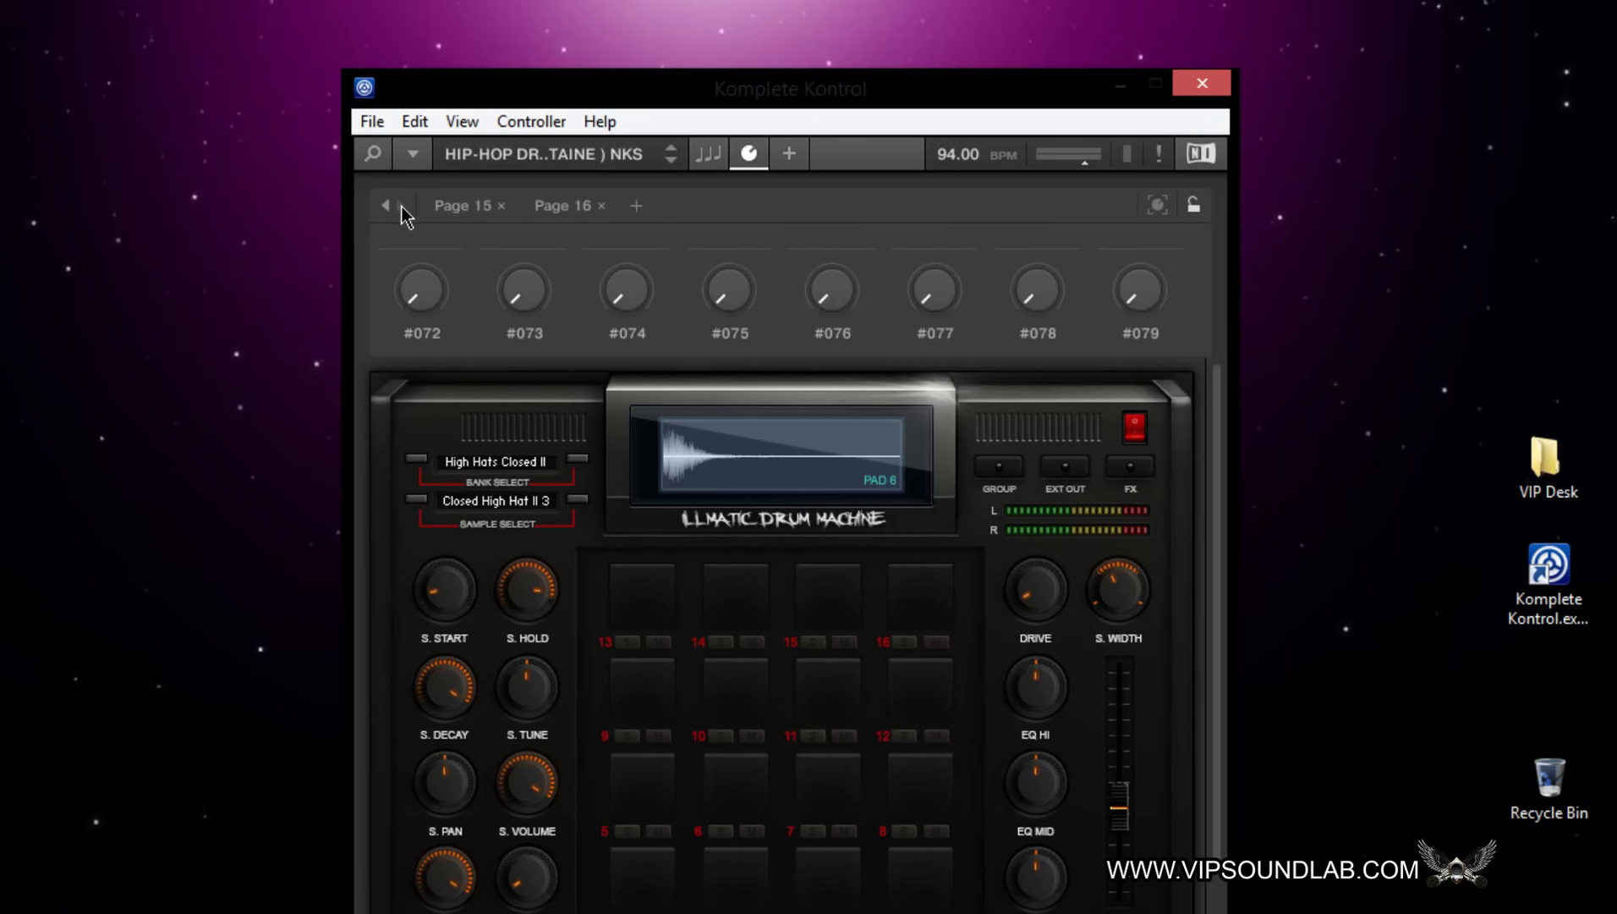
{"action": "left_click", "coordinate": [638, 206]}
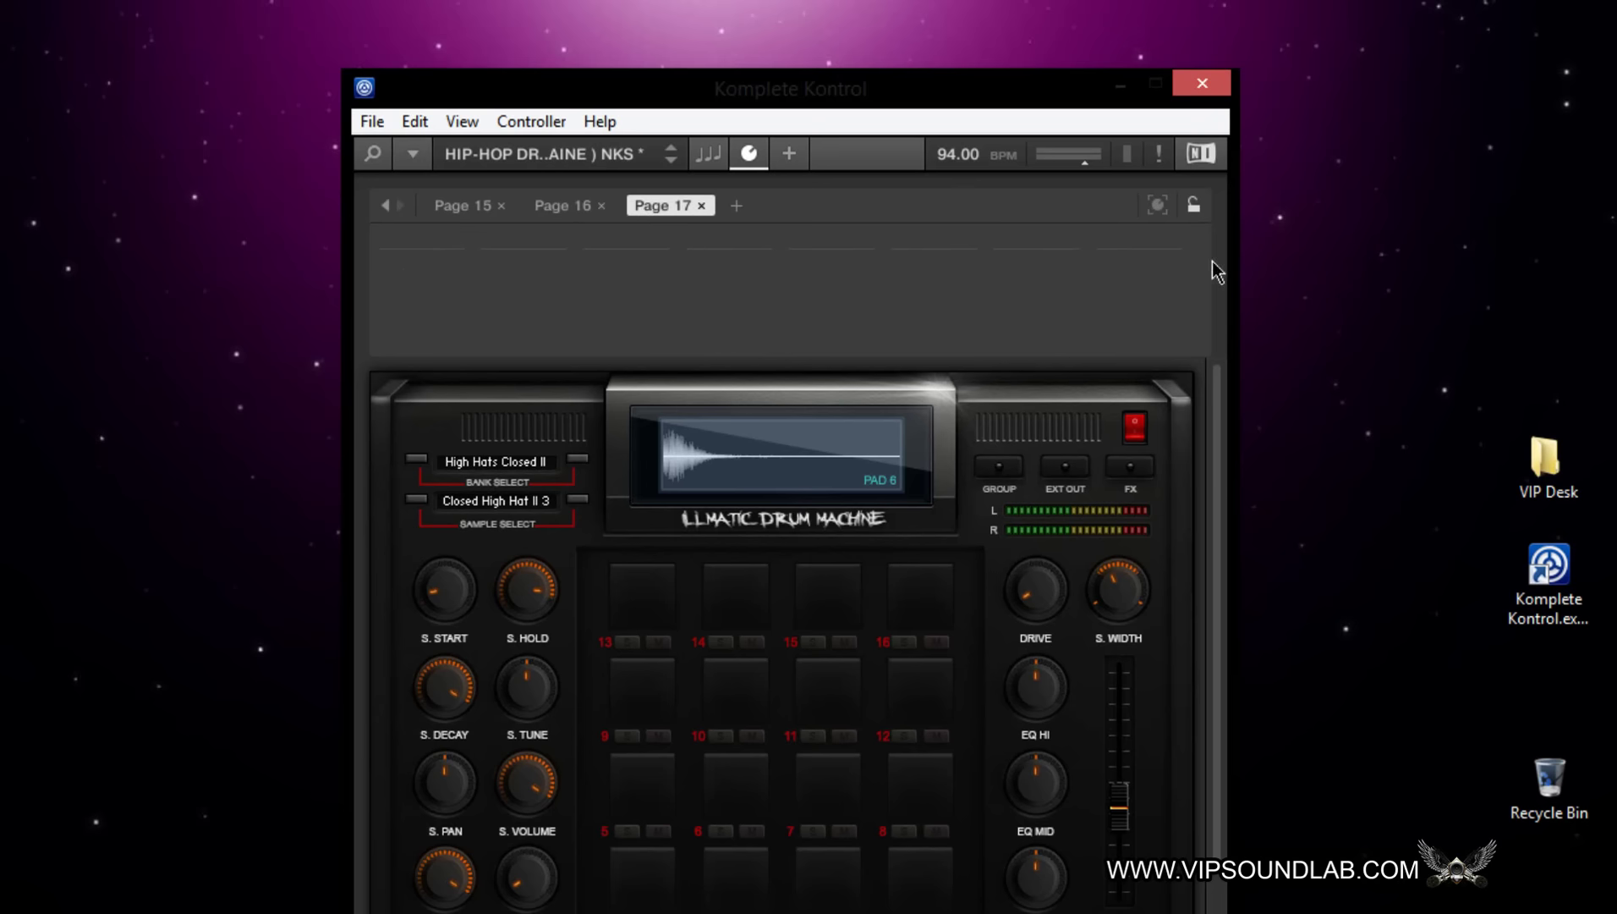
Turn on learn mode and map the Group, Ext Out and FX switches to the first three knobs of Page 17.
{"action": "left_click", "coordinate": [1159, 208]}
{"action": "left_click", "coordinate": [998, 467]}
{"action": "left_click", "coordinate": [997, 473]}
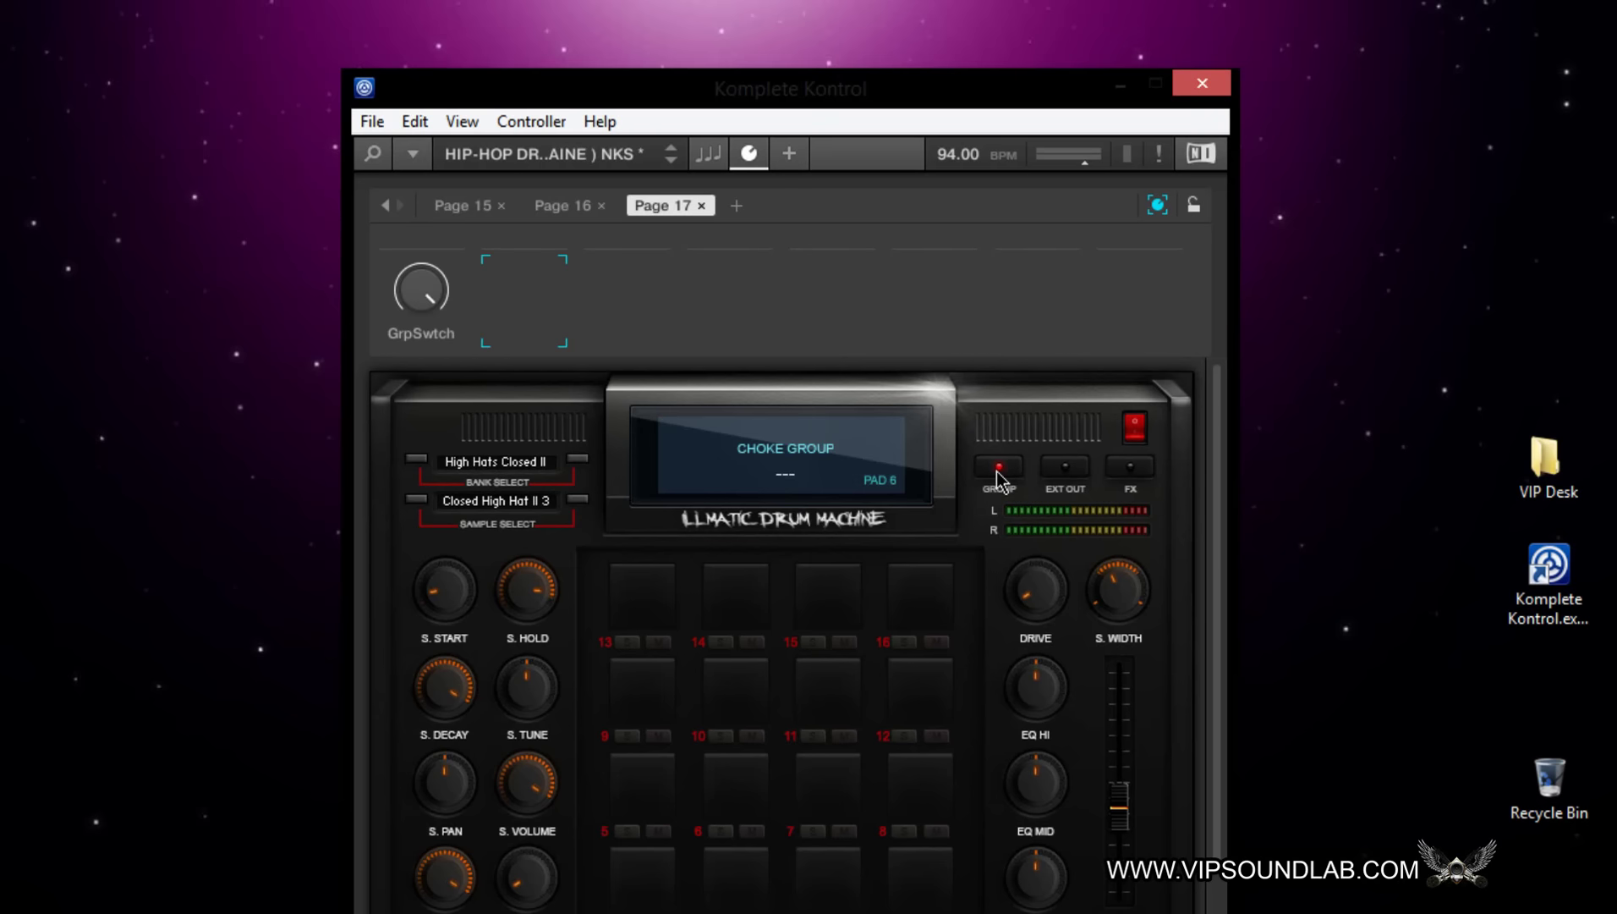
{"action": "left_click", "coordinate": [998, 473]}
{"action": "left_click", "coordinate": [1052, 472]}
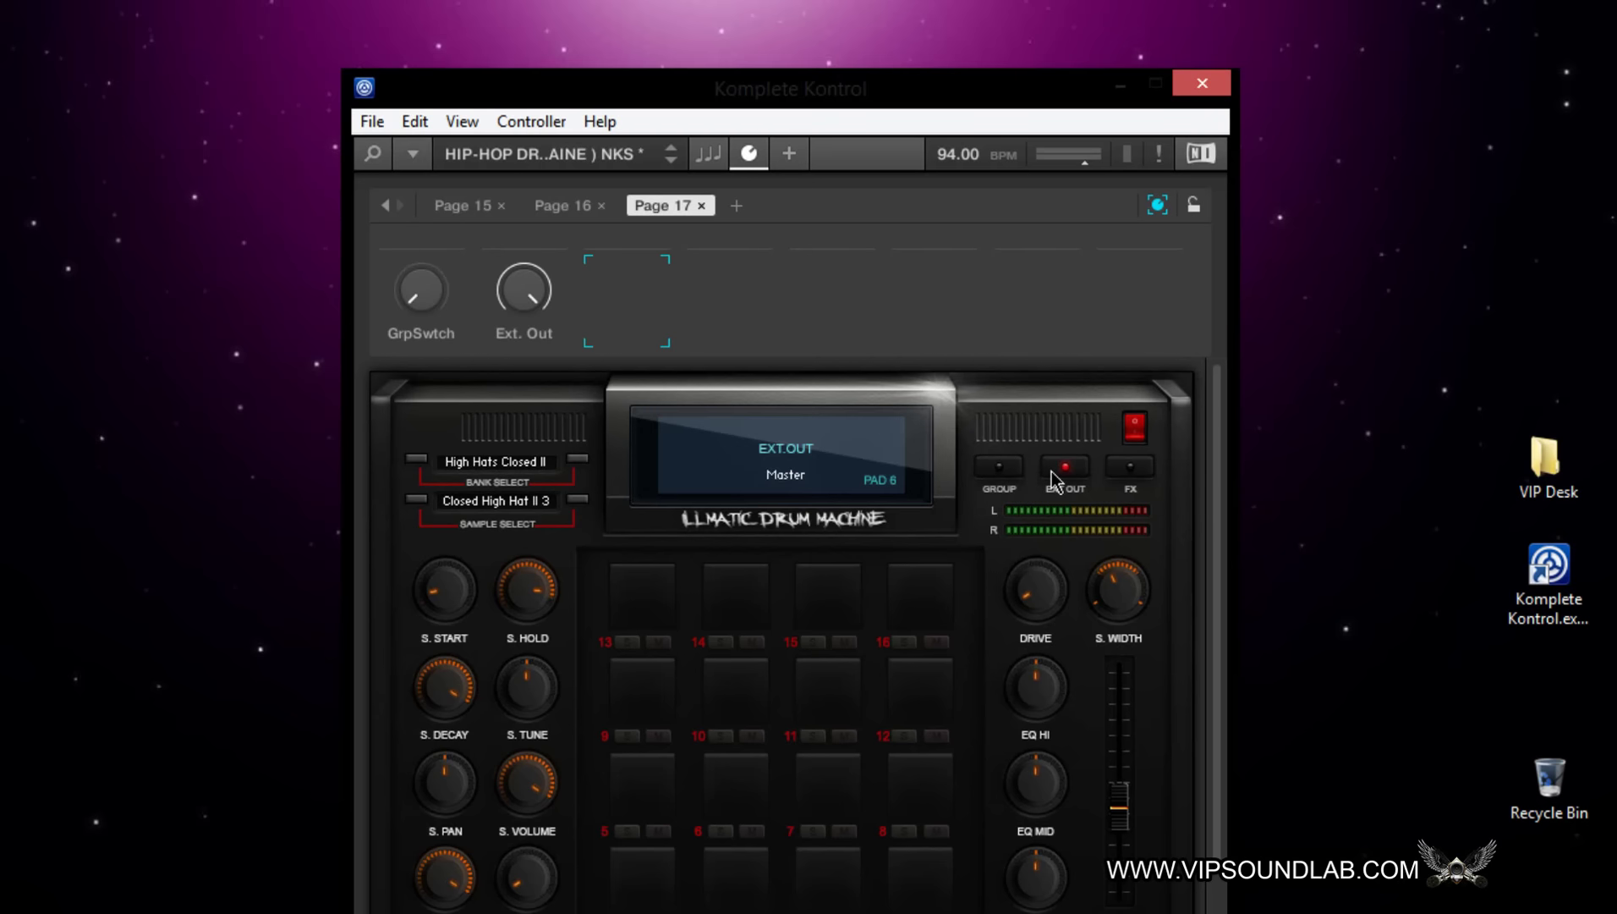
{"action": "left_click", "coordinate": [1053, 472]}
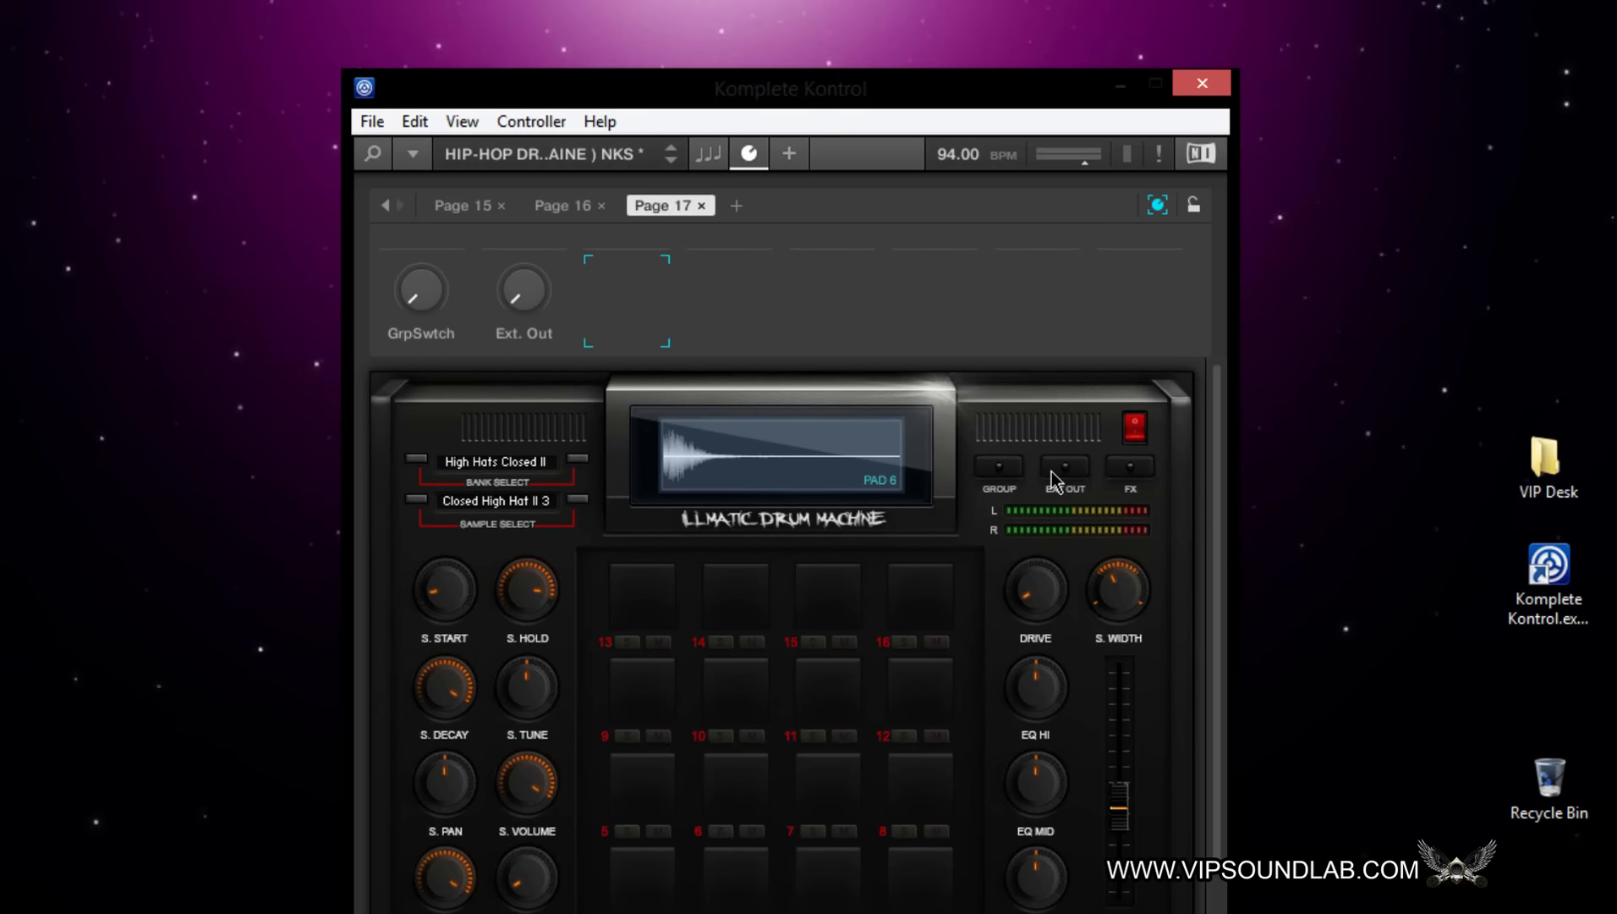
{"action": "left_click", "coordinate": [1120, 470]}
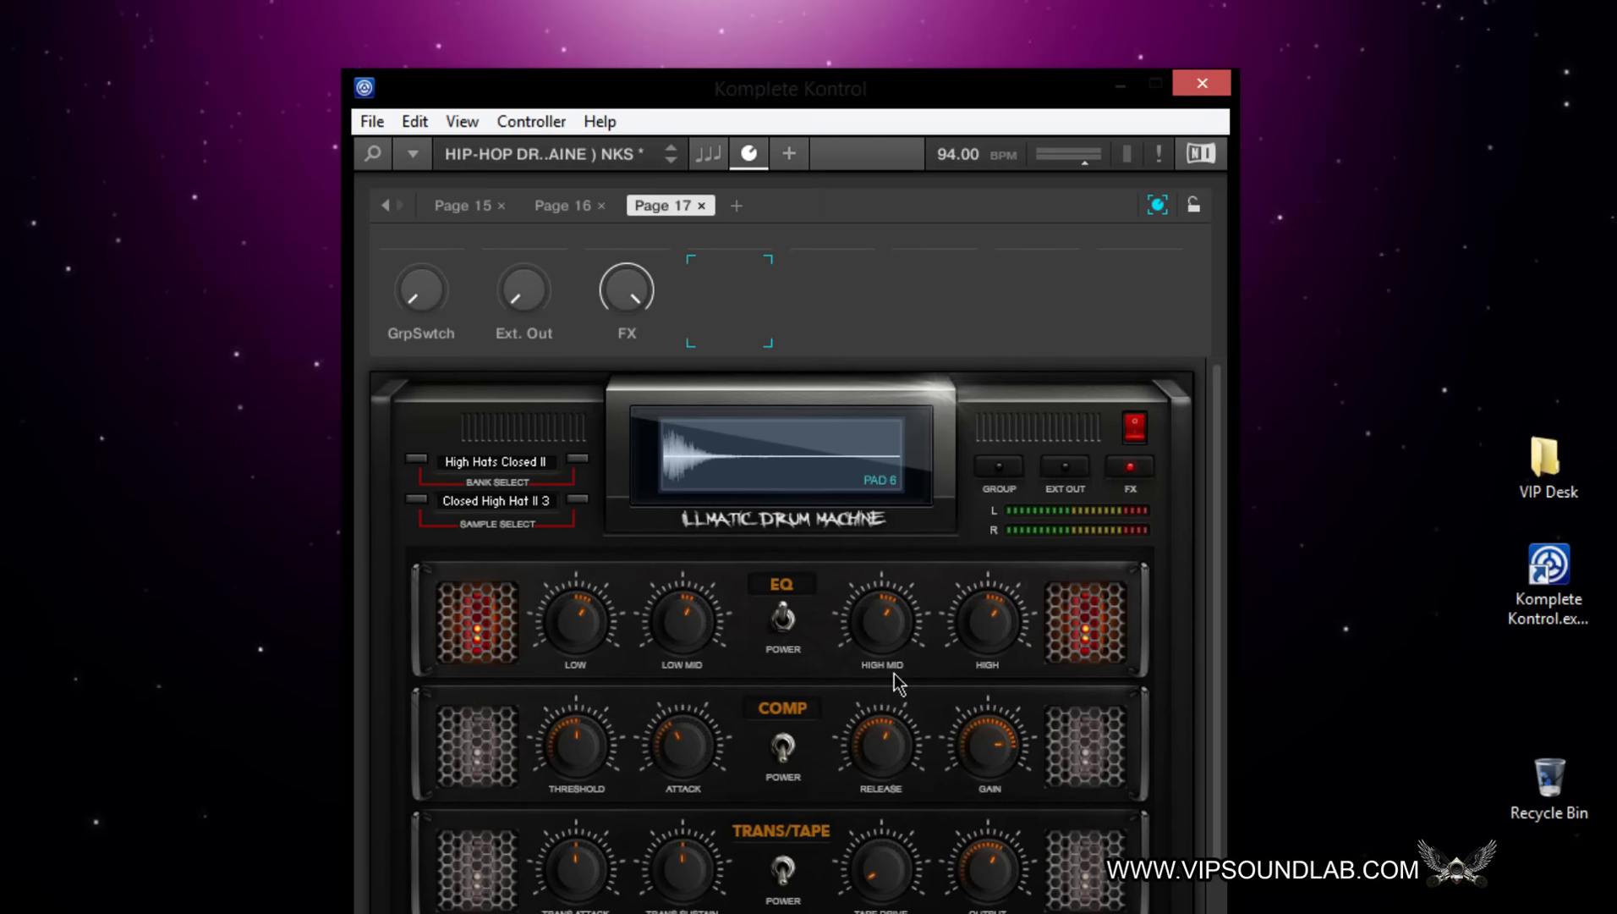
Map the EQ power switch in the effects rack to the fourth knob and try toggling it.
{"action": "mouse_move", "coordinate": [837, 103]}
{"action": "left_mouse_down"}
{"action": "mouse_move", "coordinate": [802, 48]}
{"action": "mouse_move", "coordinate": [814, 82]}
{"action": "left_mouse_up"}
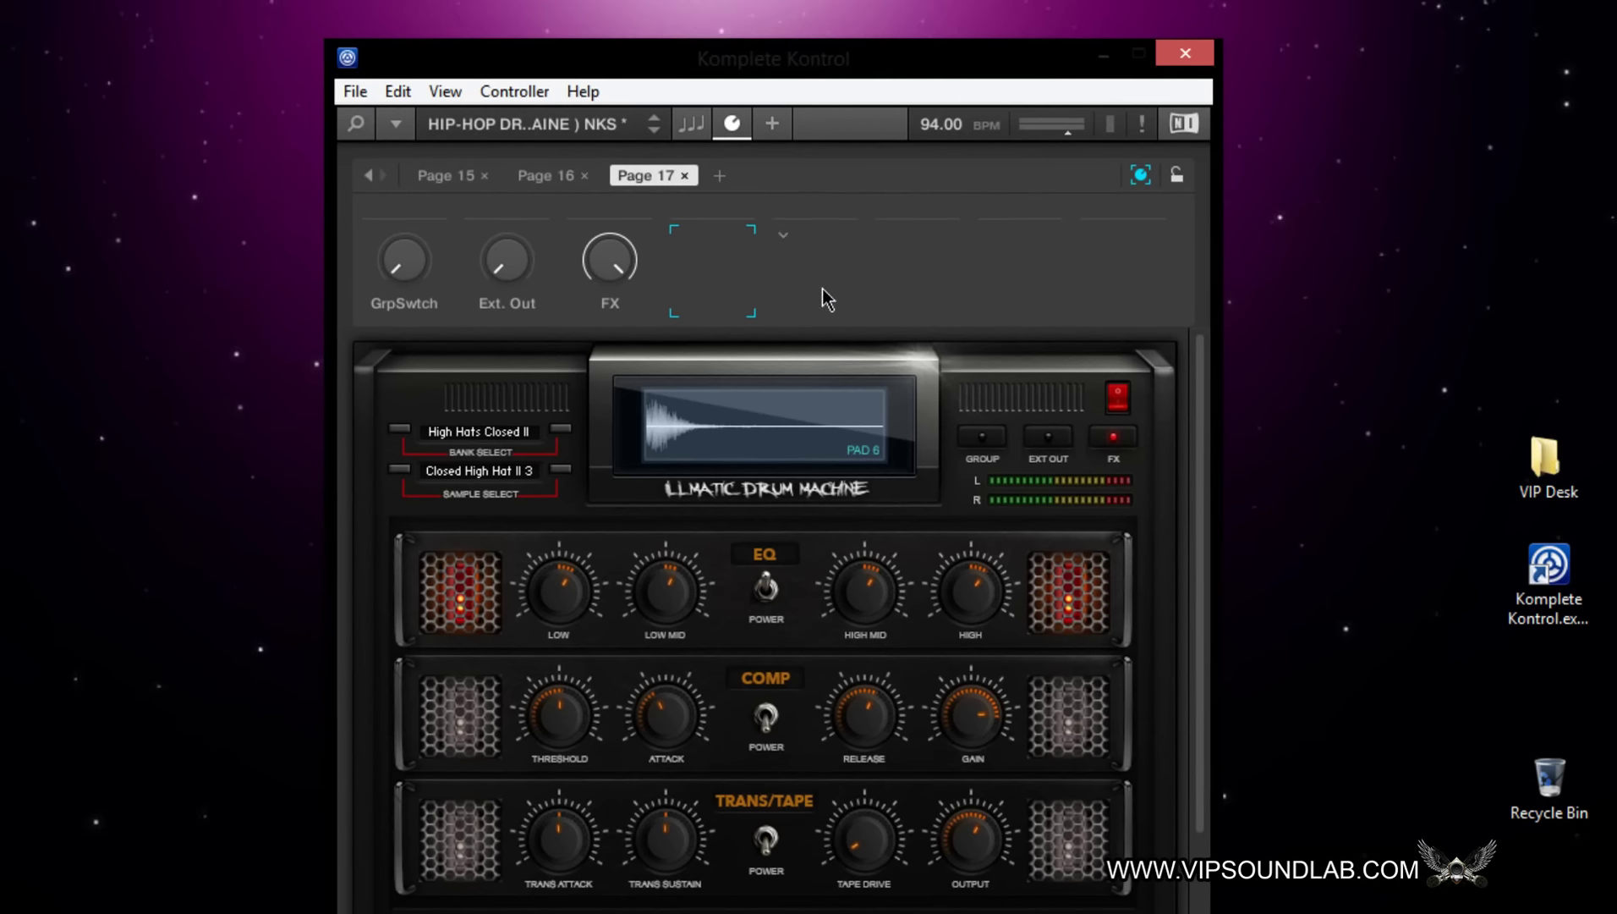
{"action": "left_click", "coordinate": [766, 590]}
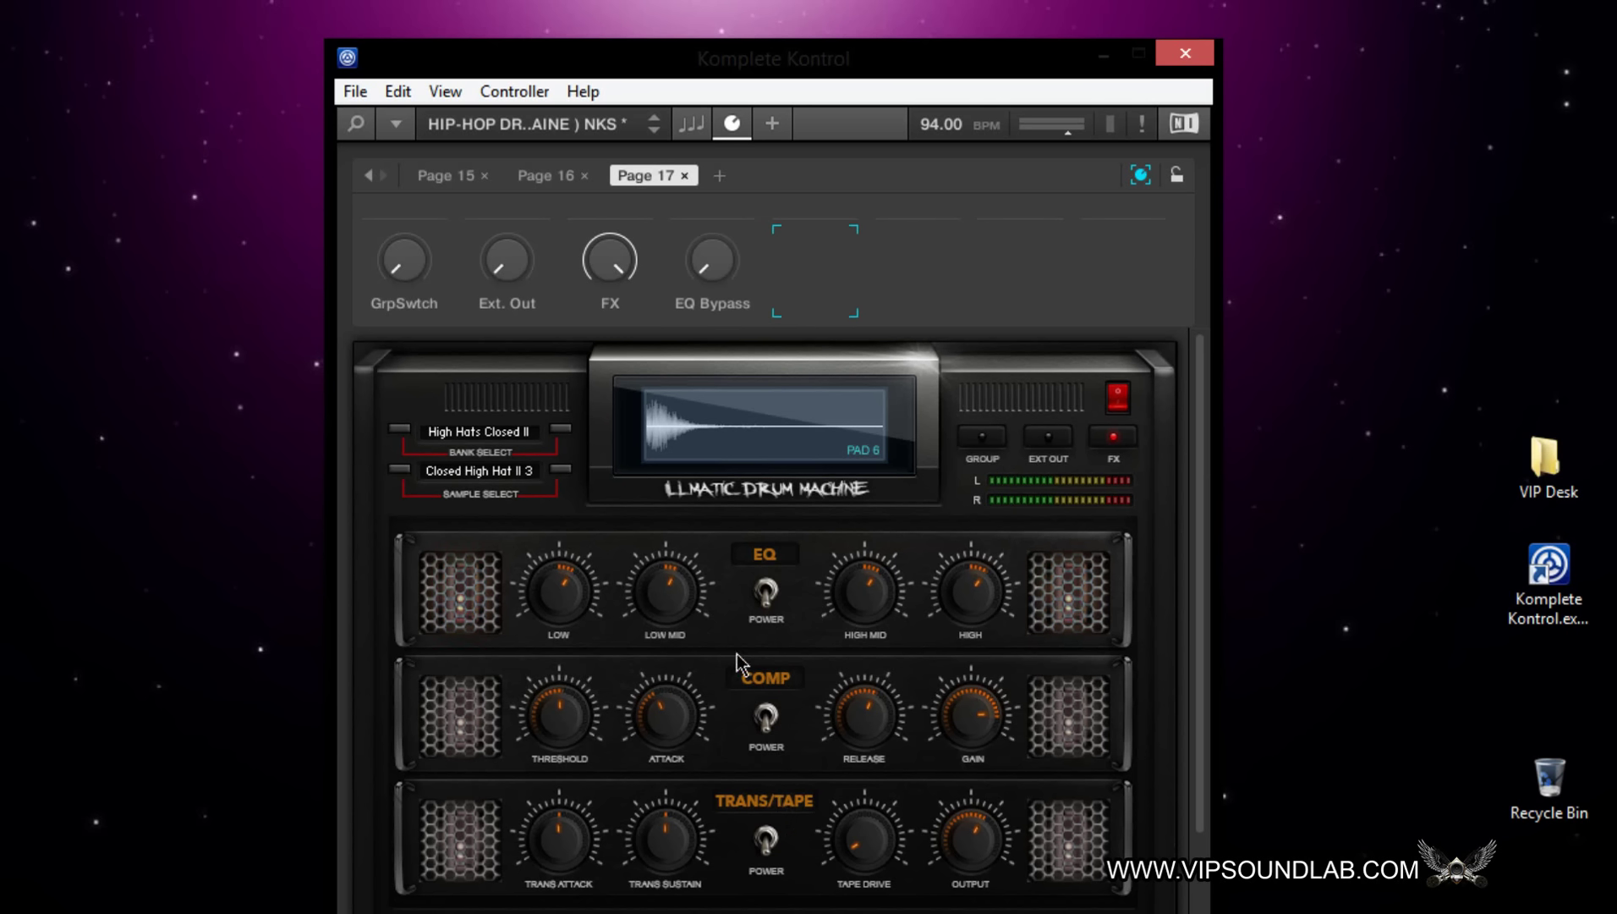
{"action": "left_click", "coordinate": [770, 597]}
{"action": "left_click", "coordinate": [767, 593]}
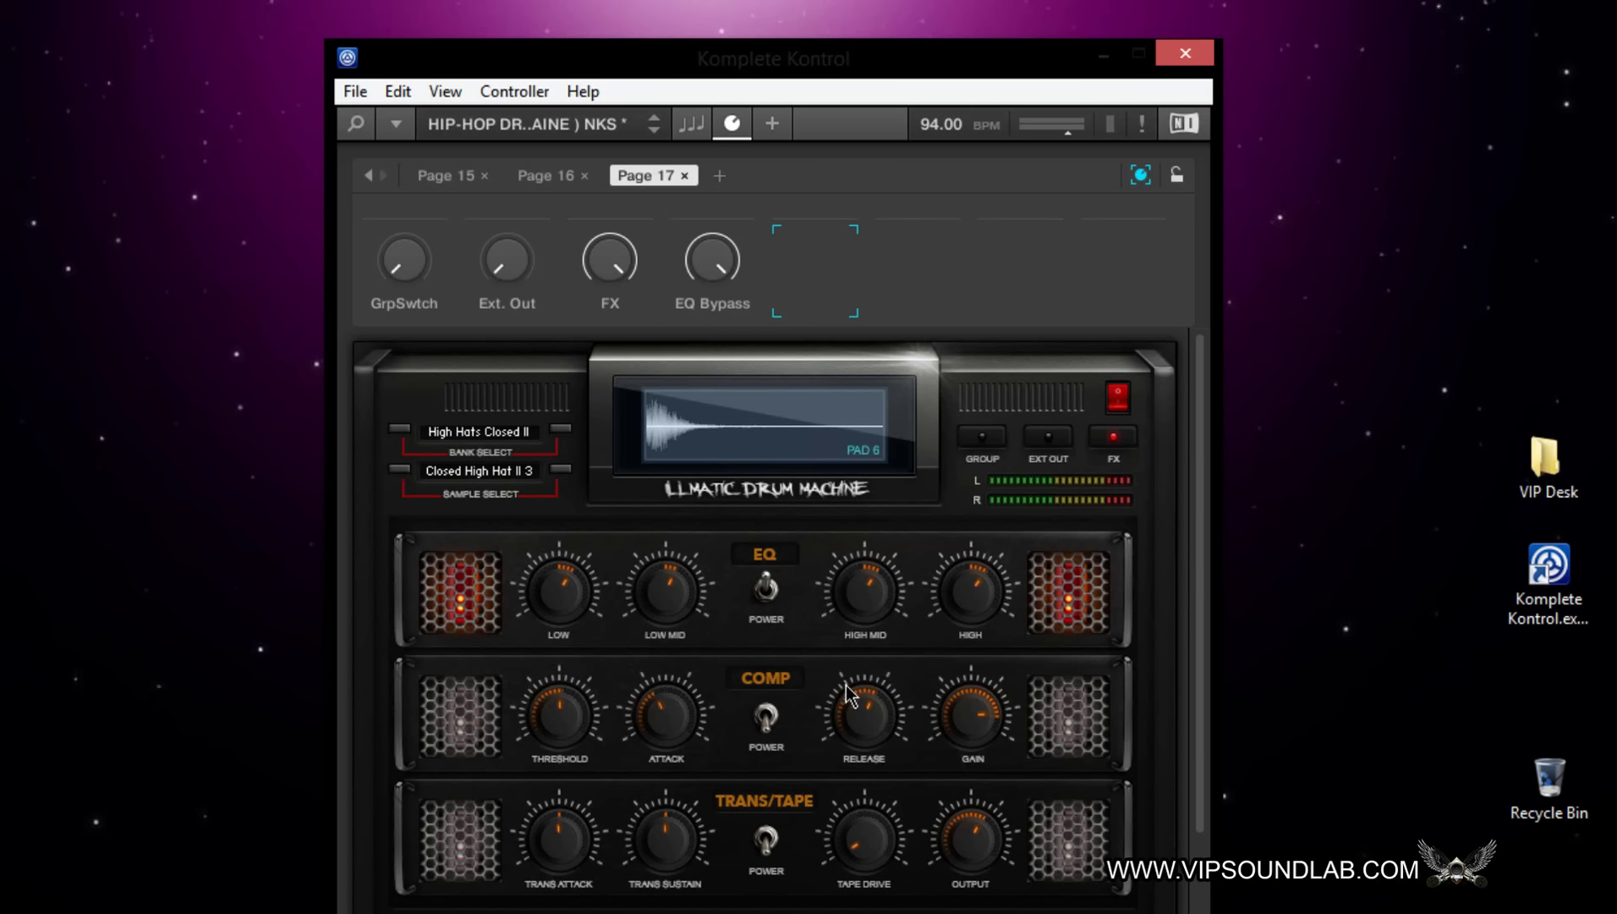
{"action": "left_click", "coordinate": [767, 592]}
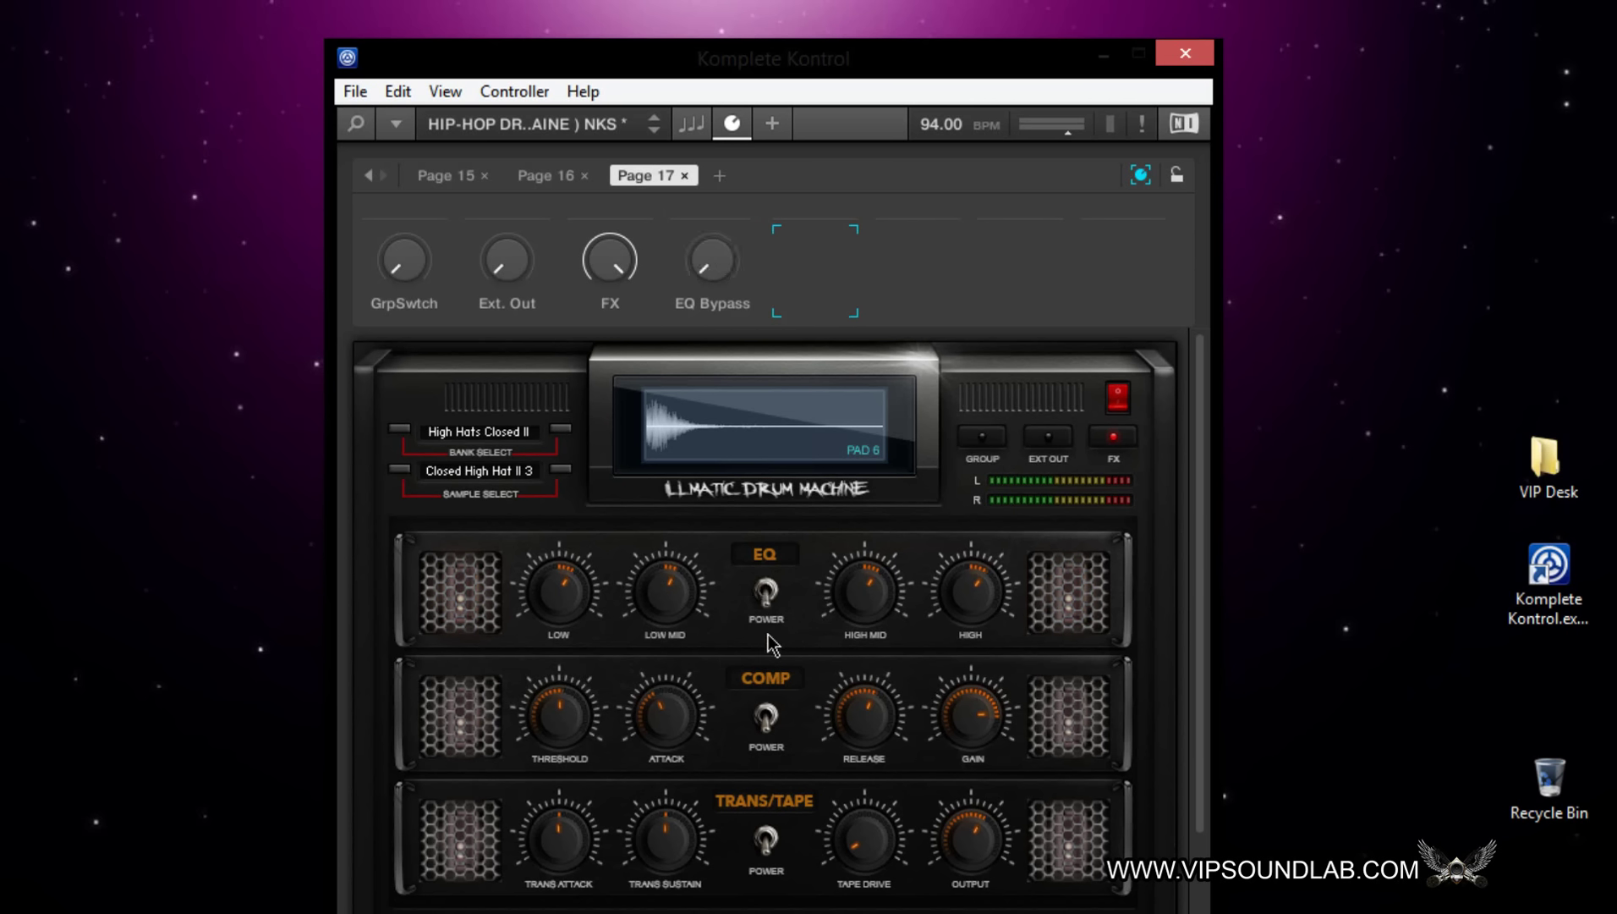
Map the FX switch, master volume and sample velocity to the next three knobs and end the mapping edit.
{"action": "left_click", "coordinate": [1101, 441]}
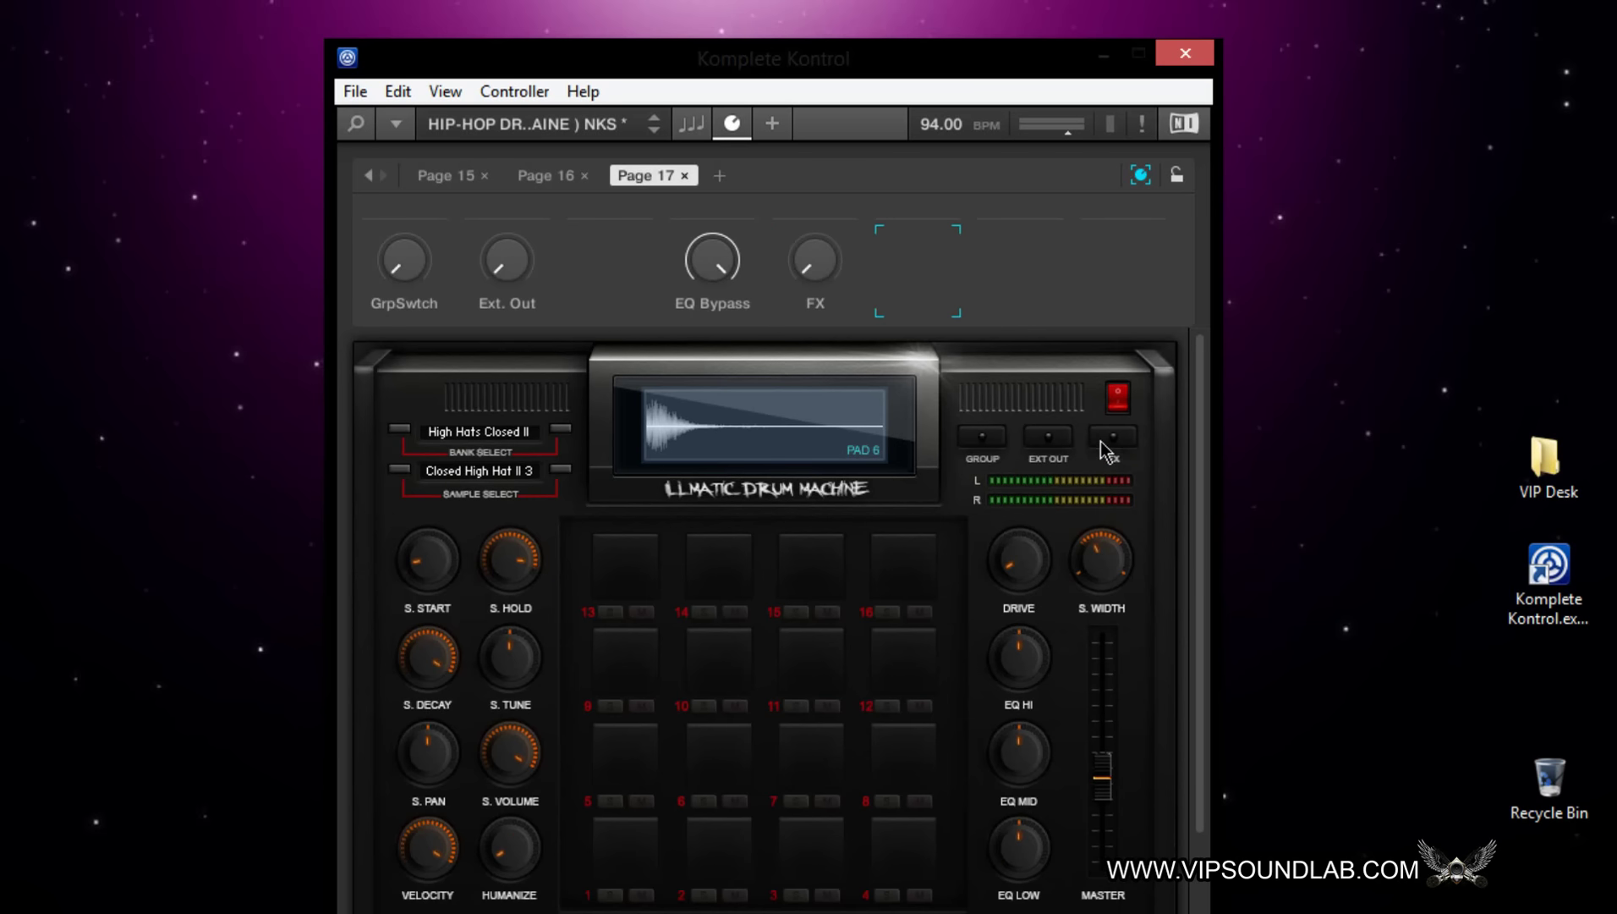
{"action": "left_click", "coordinate": [1103, 778]}
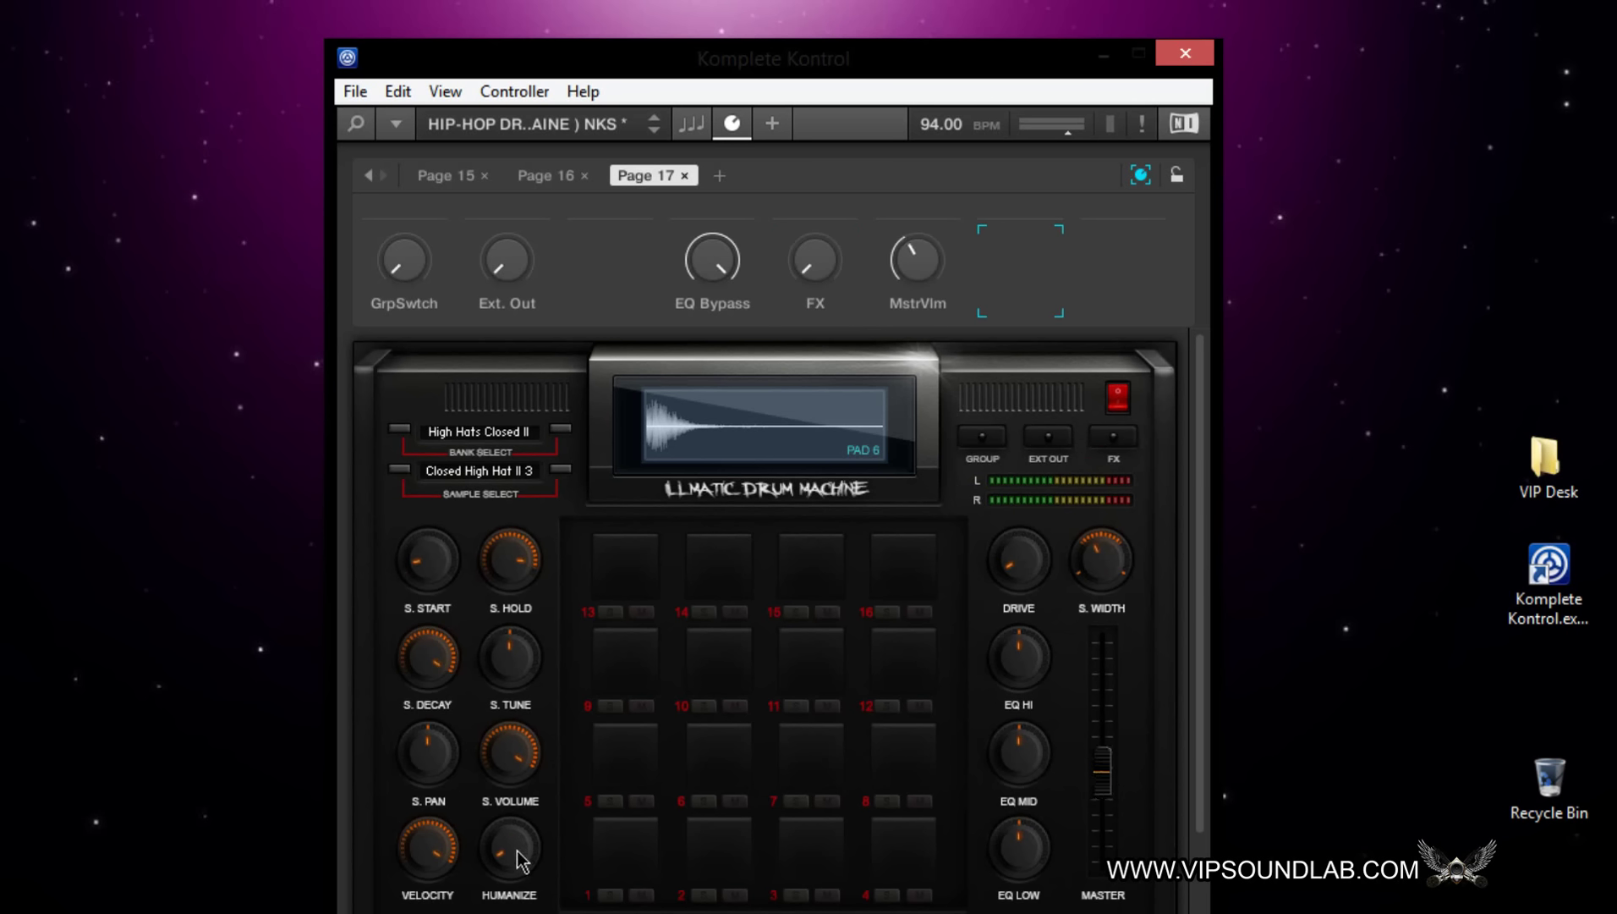
{"action": "left_click", "coordinate": [415, 849]}
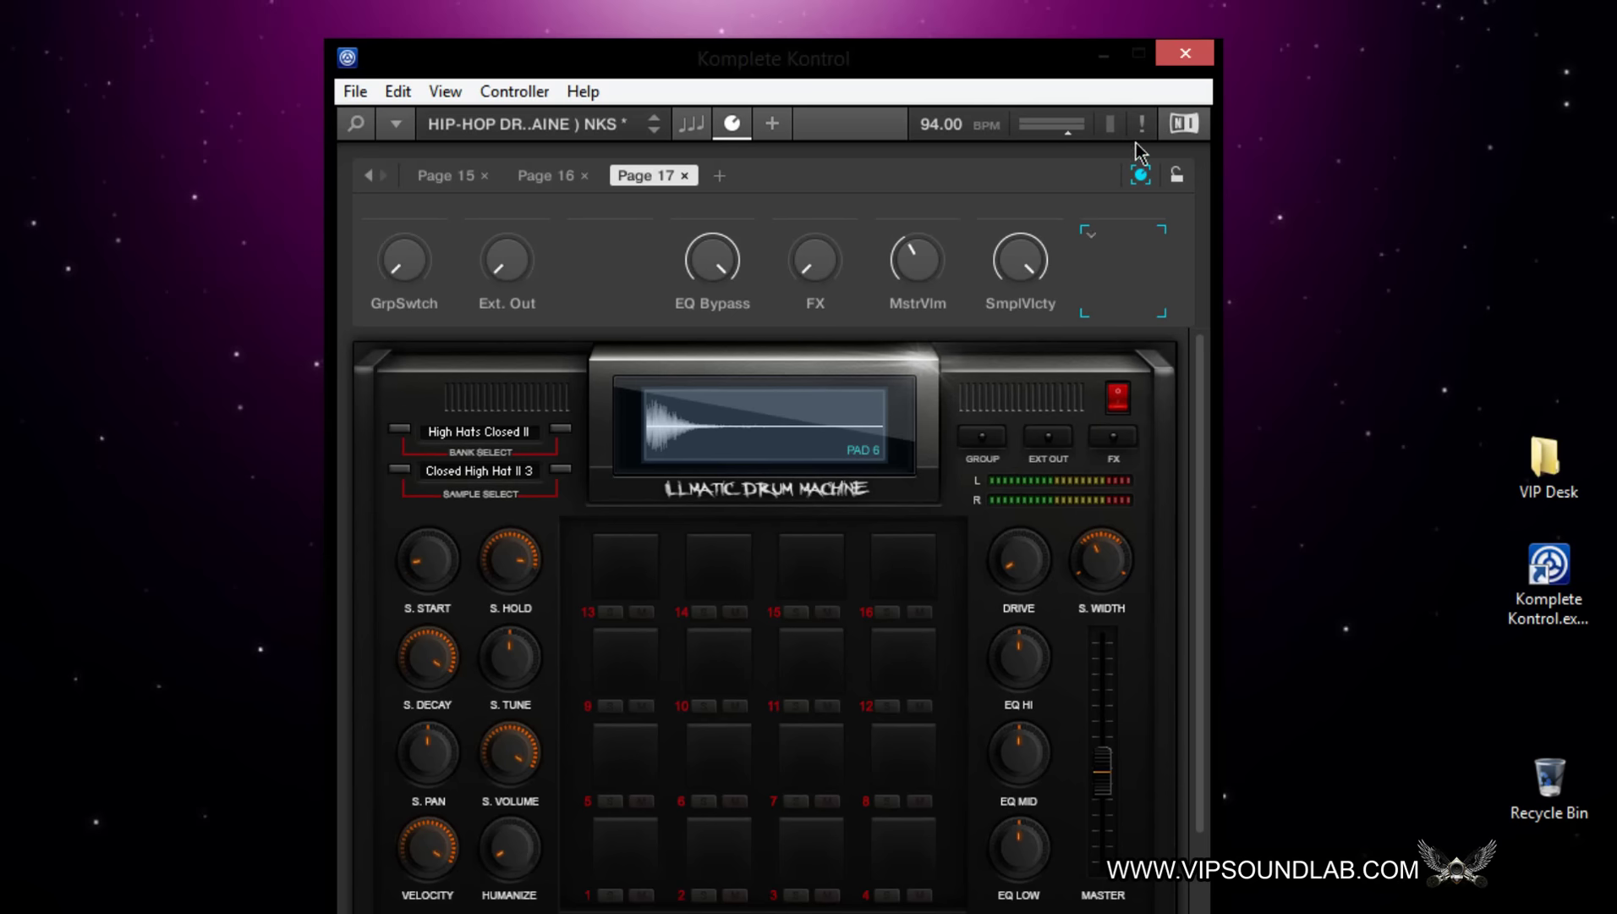
{"action": "left_click", "coordinate": [1142, 175]}
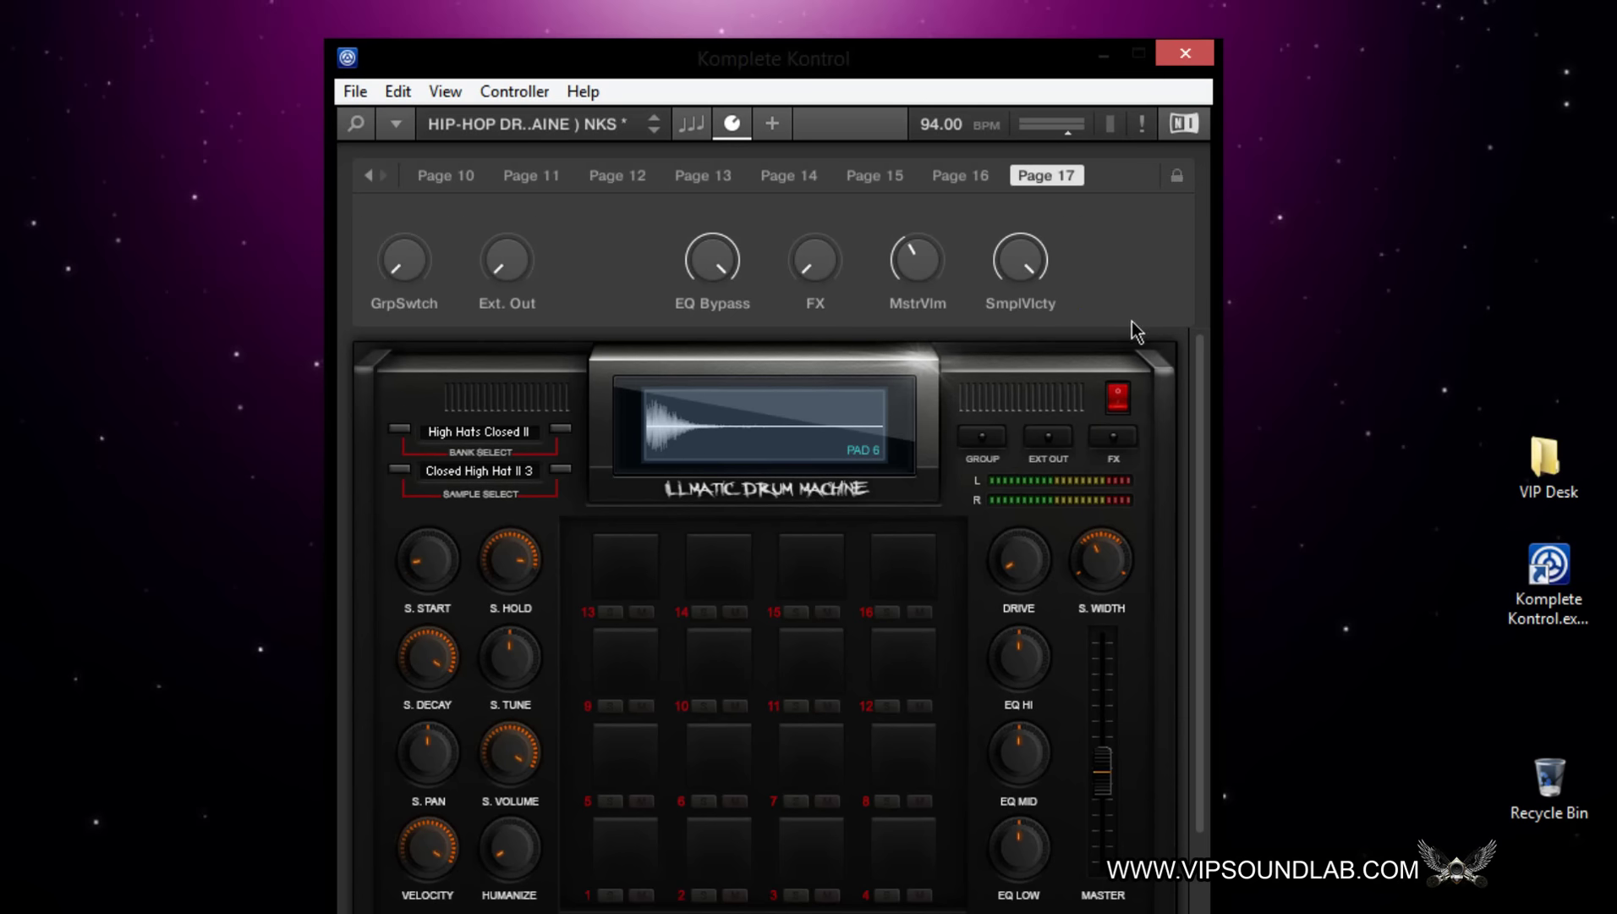
Turn the GrpSwtch knob fully up and assign pad 13 to choke group 1.
{"action": "mouse_move", "coordinate": [422, 274]}
{"action": "left_click_drag", "start_coordinate": [422, 274], "coordinate": [423, 267]}
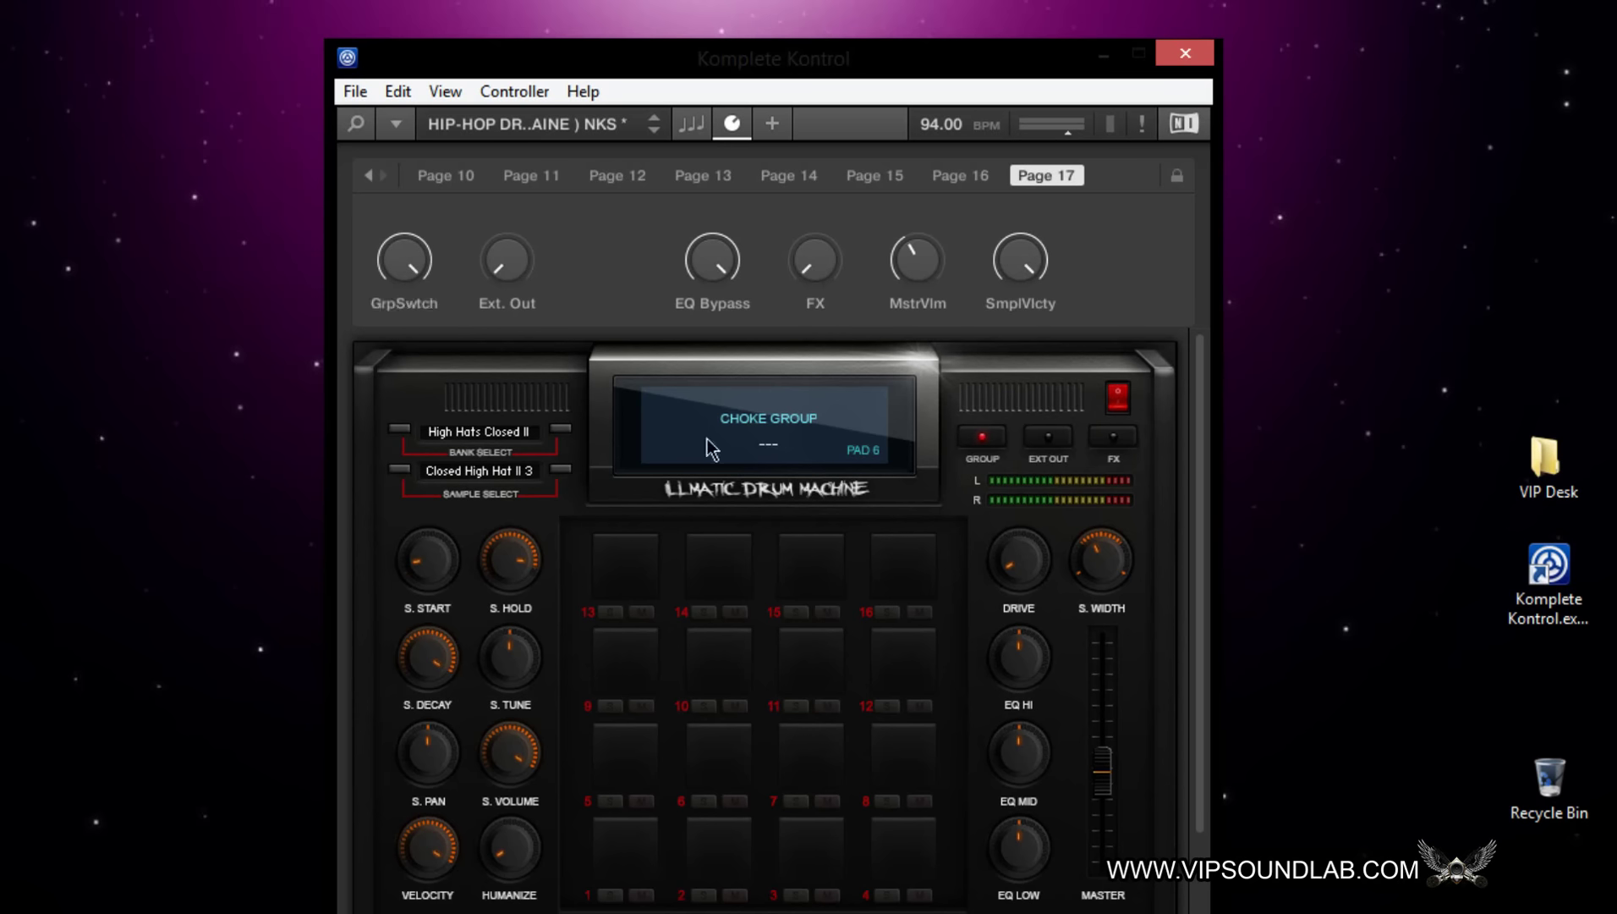
{"action": "left_click", "coordinate": [628, 558]}
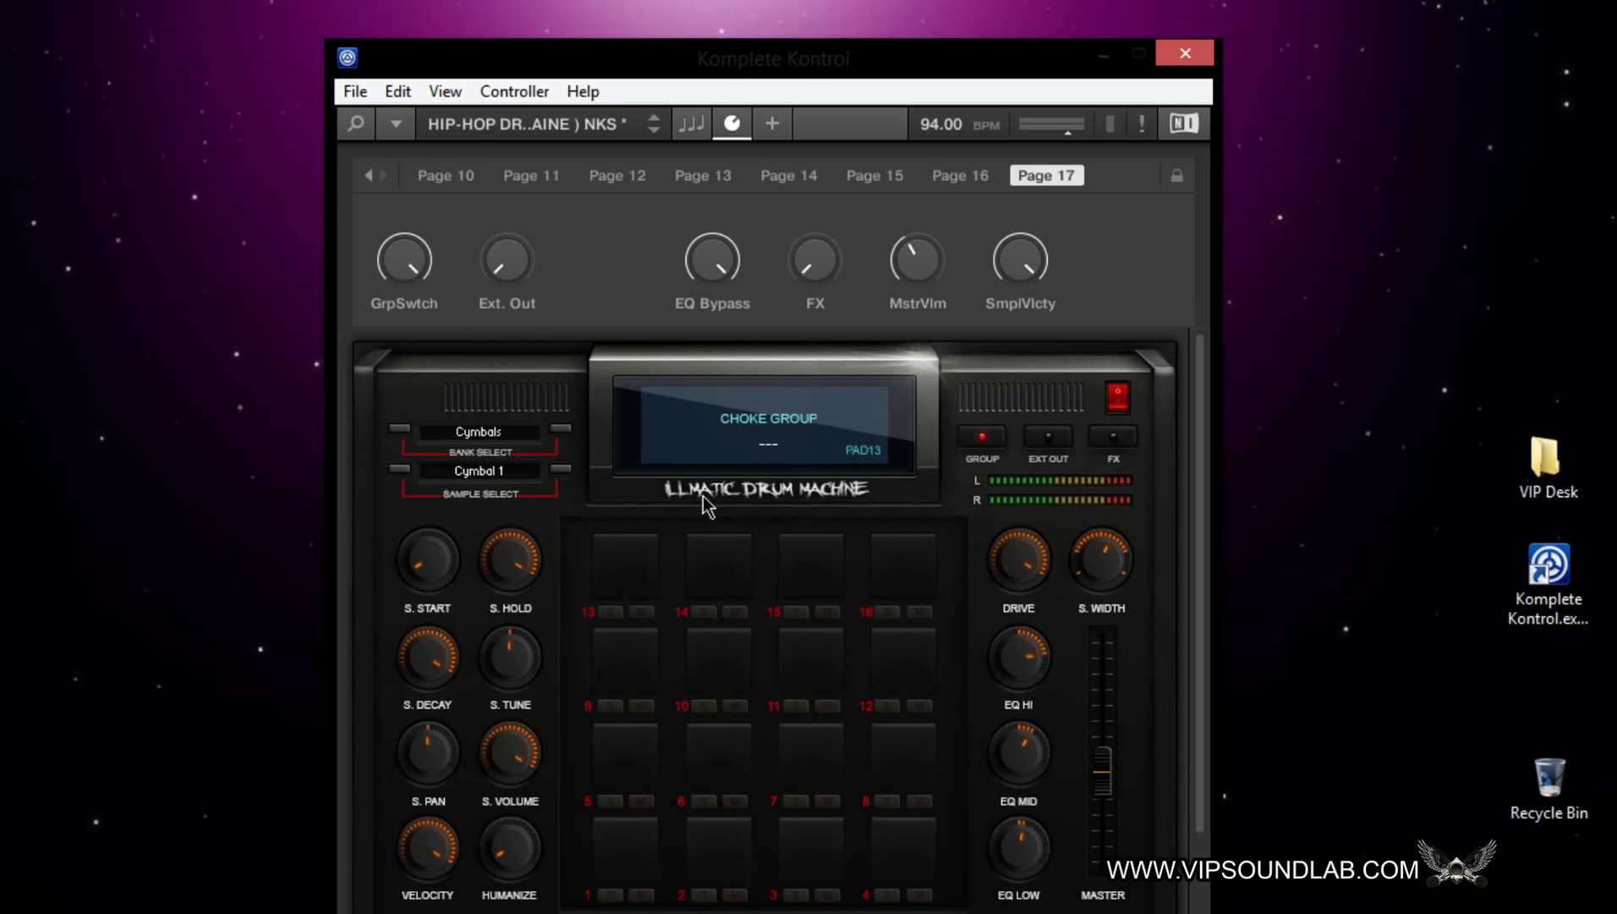
{"action": "left_click", "coordinate": [766, 446]}
{"action": "left_click", "coordinate": [740, 552]}
Assign pads 14, 15 and 16 to choke group 1.
{"action": "left_click", "coordinate": [727, 554]}
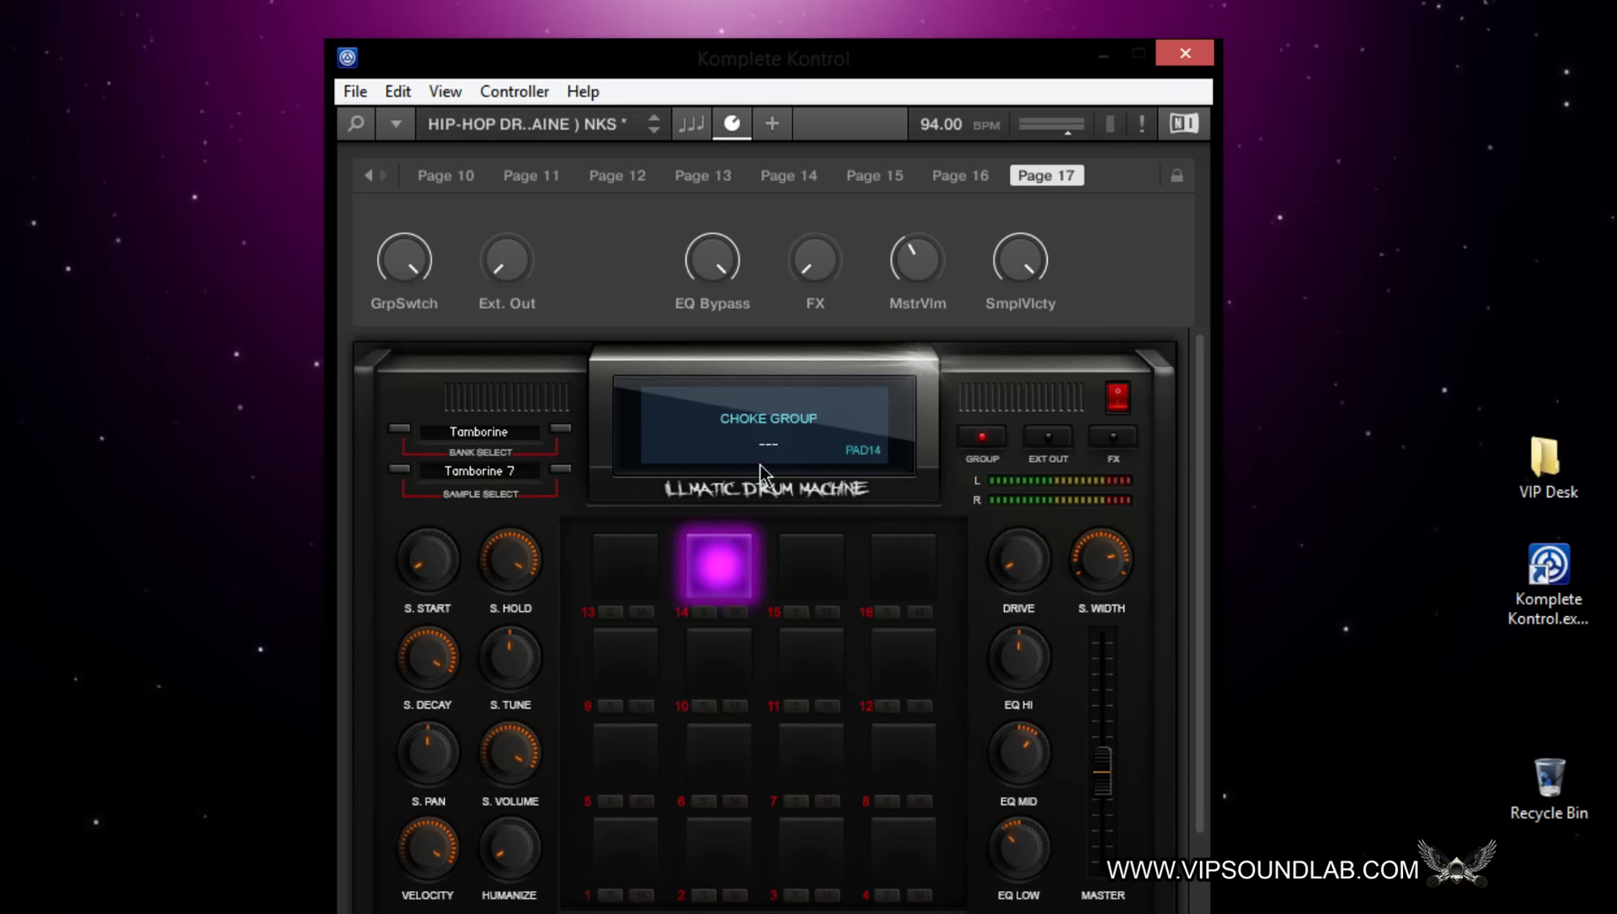
{"action": "left_click", "coordinate": [766, 446]}
{"action": "left_click", "coordinate": [809, 546]}
{"action": "left_click", "coordinate": [809, 550]}
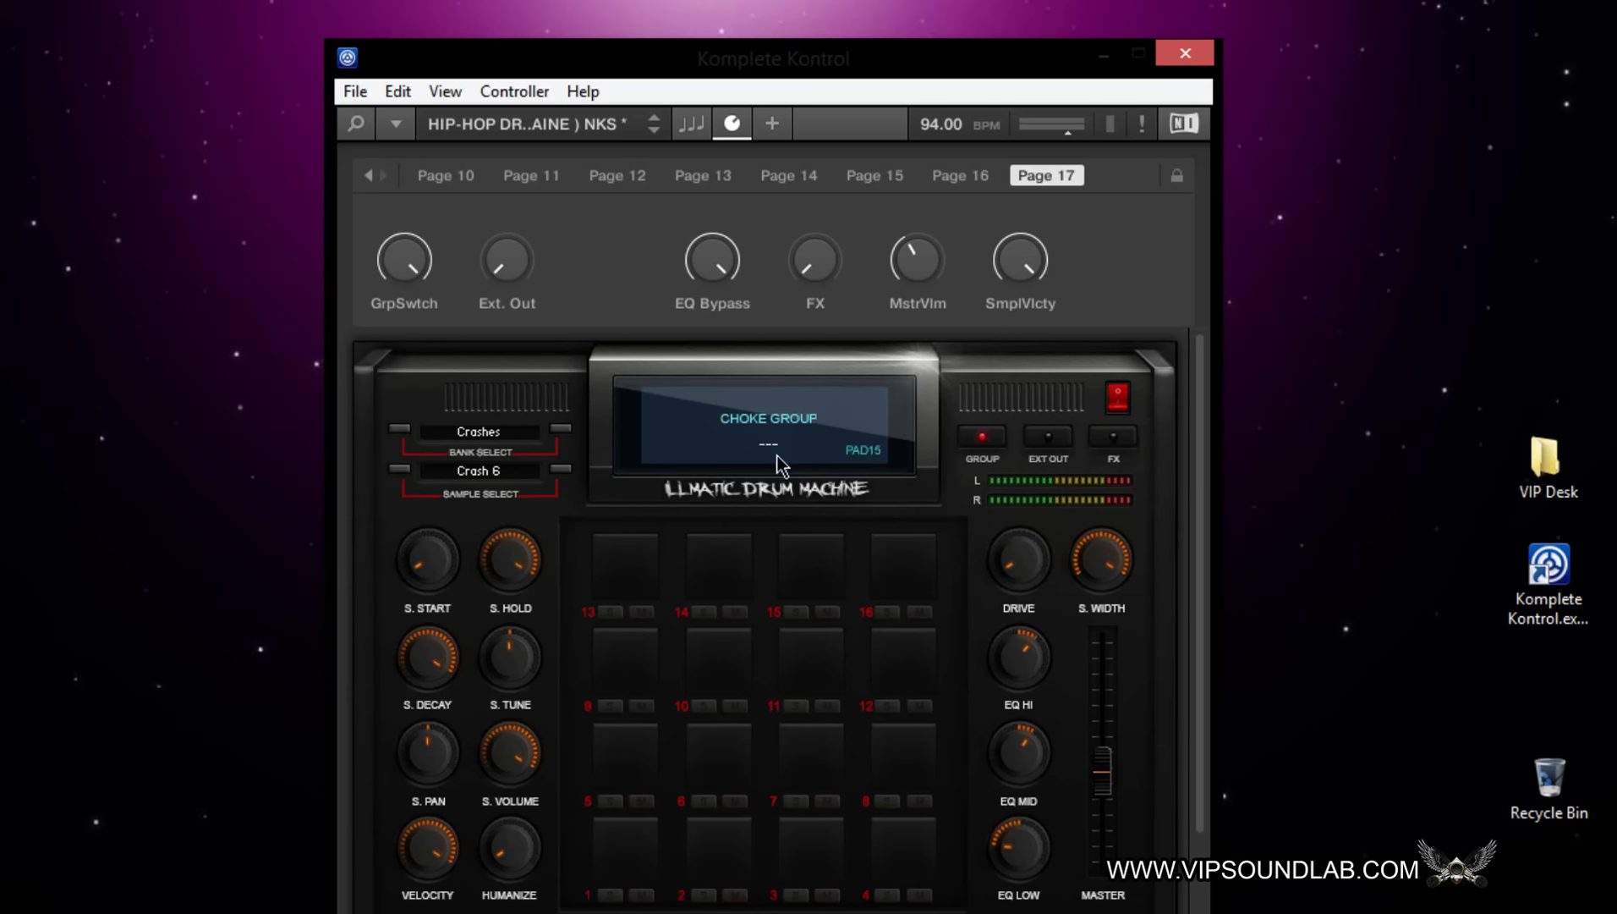
{"action": "left_click", "coordinate": [768, 446]}
{"action": "left_click", "coordinate": [738, 499]}
{"action": "left_click", "coordinate": [890, 561]}
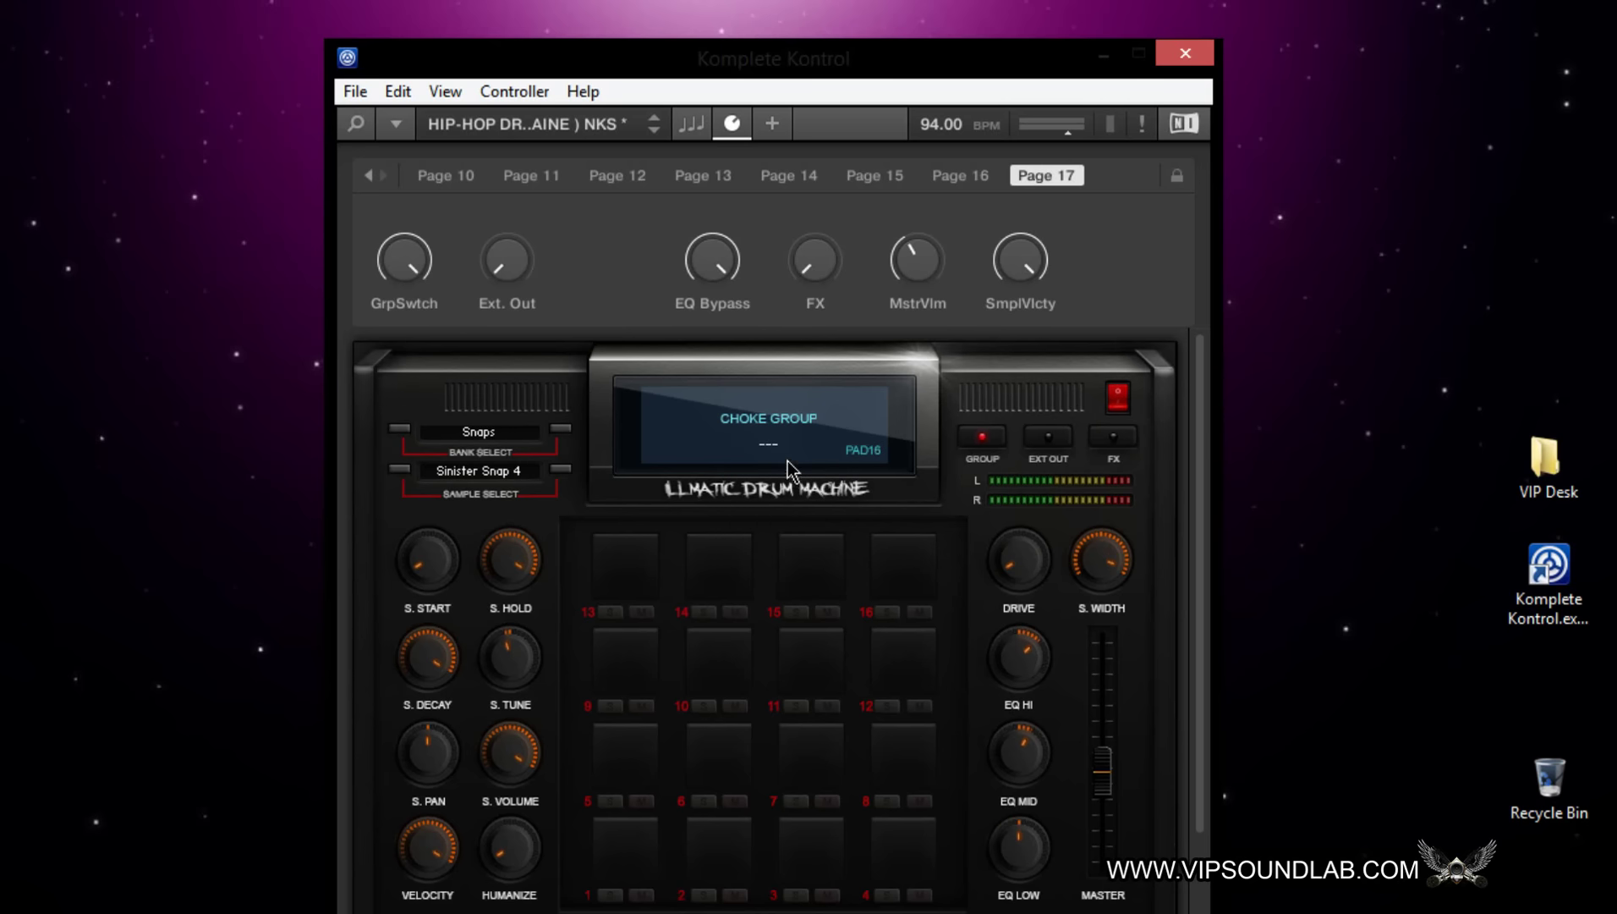
{"action": "left_click", "coordinate": [768, 446]}
{"action": "left_click", "coordinate": [738, 495]}
Select pads 16, 15, 14 and 13 in turn to check their choke group assignment.
{"action": "left_click", "coordinate": [914, 578]}
{"action": "left_click", "coordinate": [800, 568]}
{"action": "left_click", "coordinate": [719, 565]}
{"action": "left_click", "coordinate": [635, 555]}
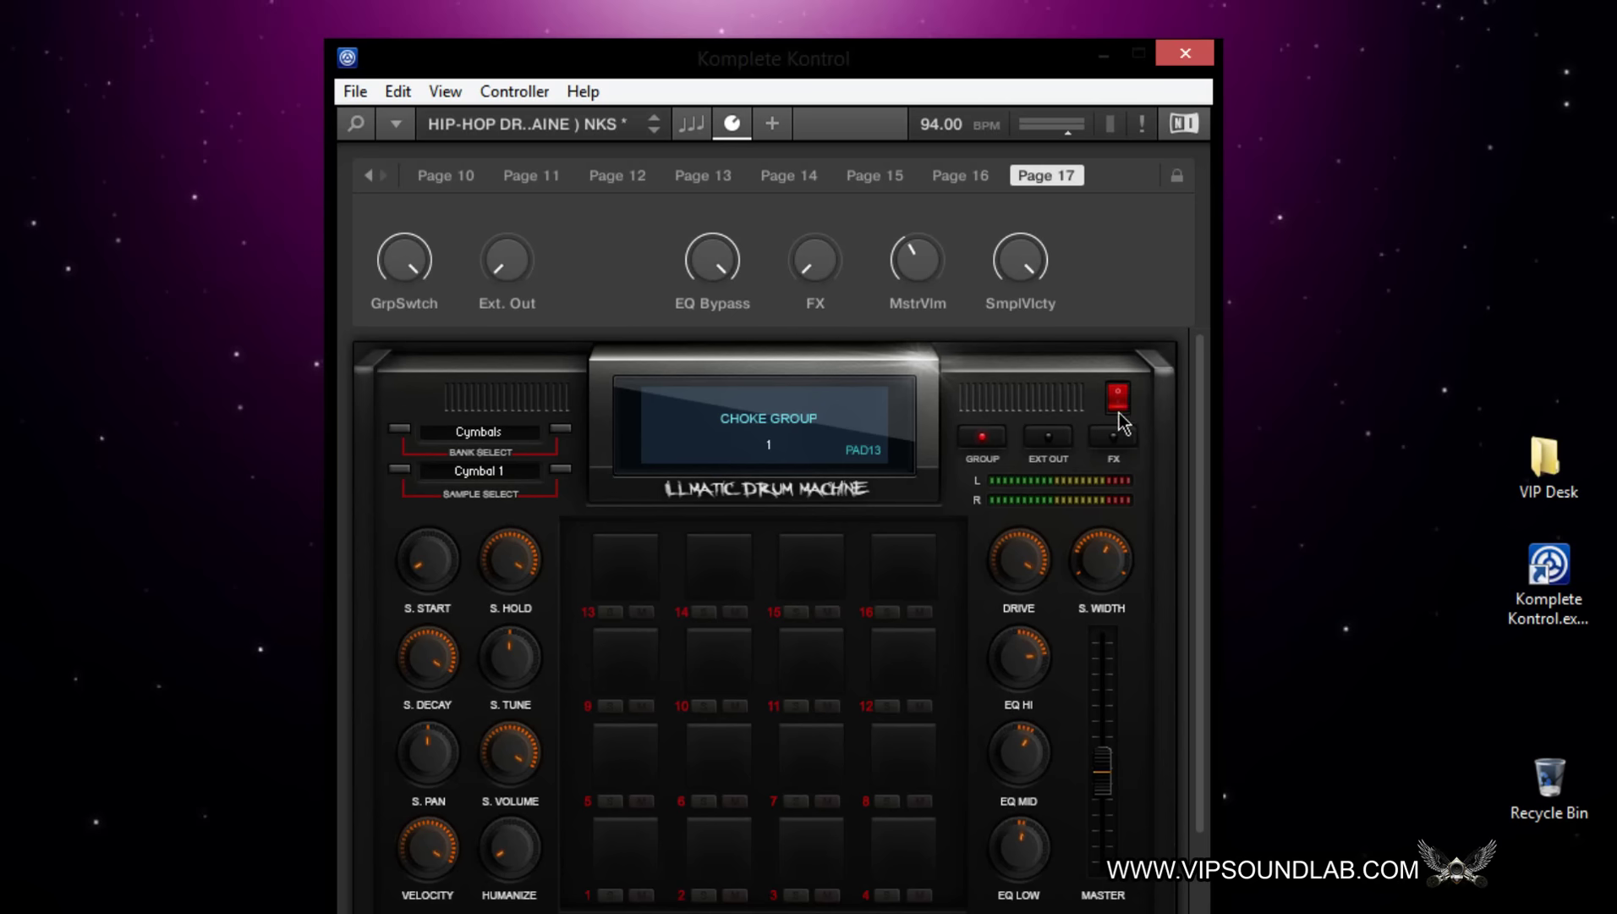
Play the cymbal, tamborine, crash and snap pads of the top row to hear them choke each other.
{"action": "left_click", "coordinate": [908, 582]}
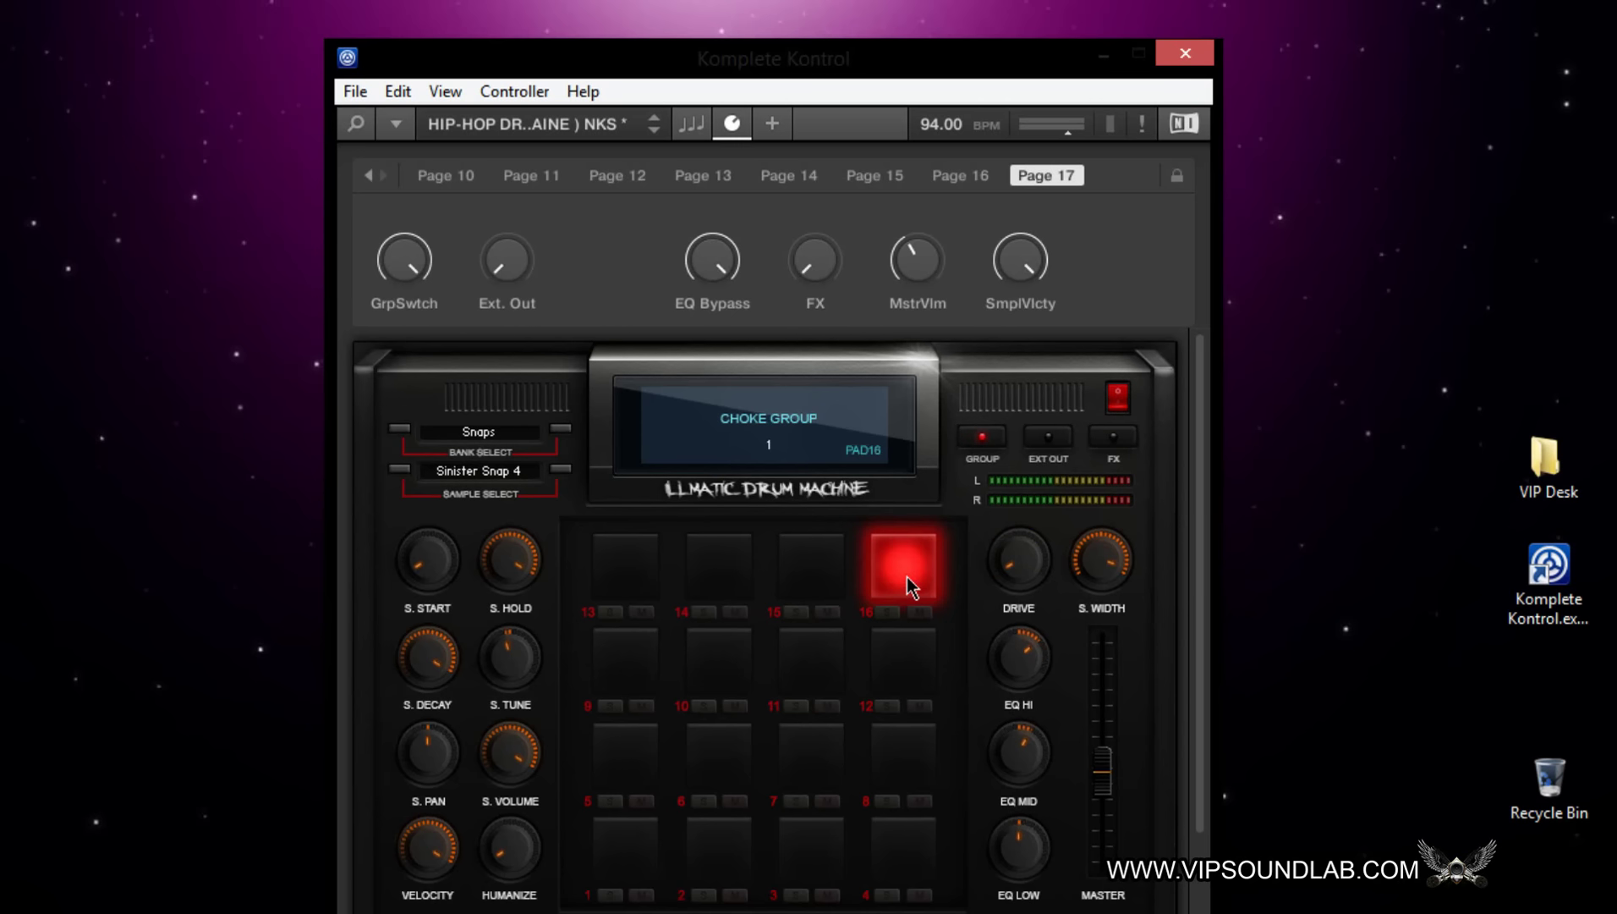
{"action": "left_click", "coordinate": [810, 574]}
{"action": "left_click", "coordinate": [826, 665]}
{"action": "left_click", "coordinate": [775, 564]}
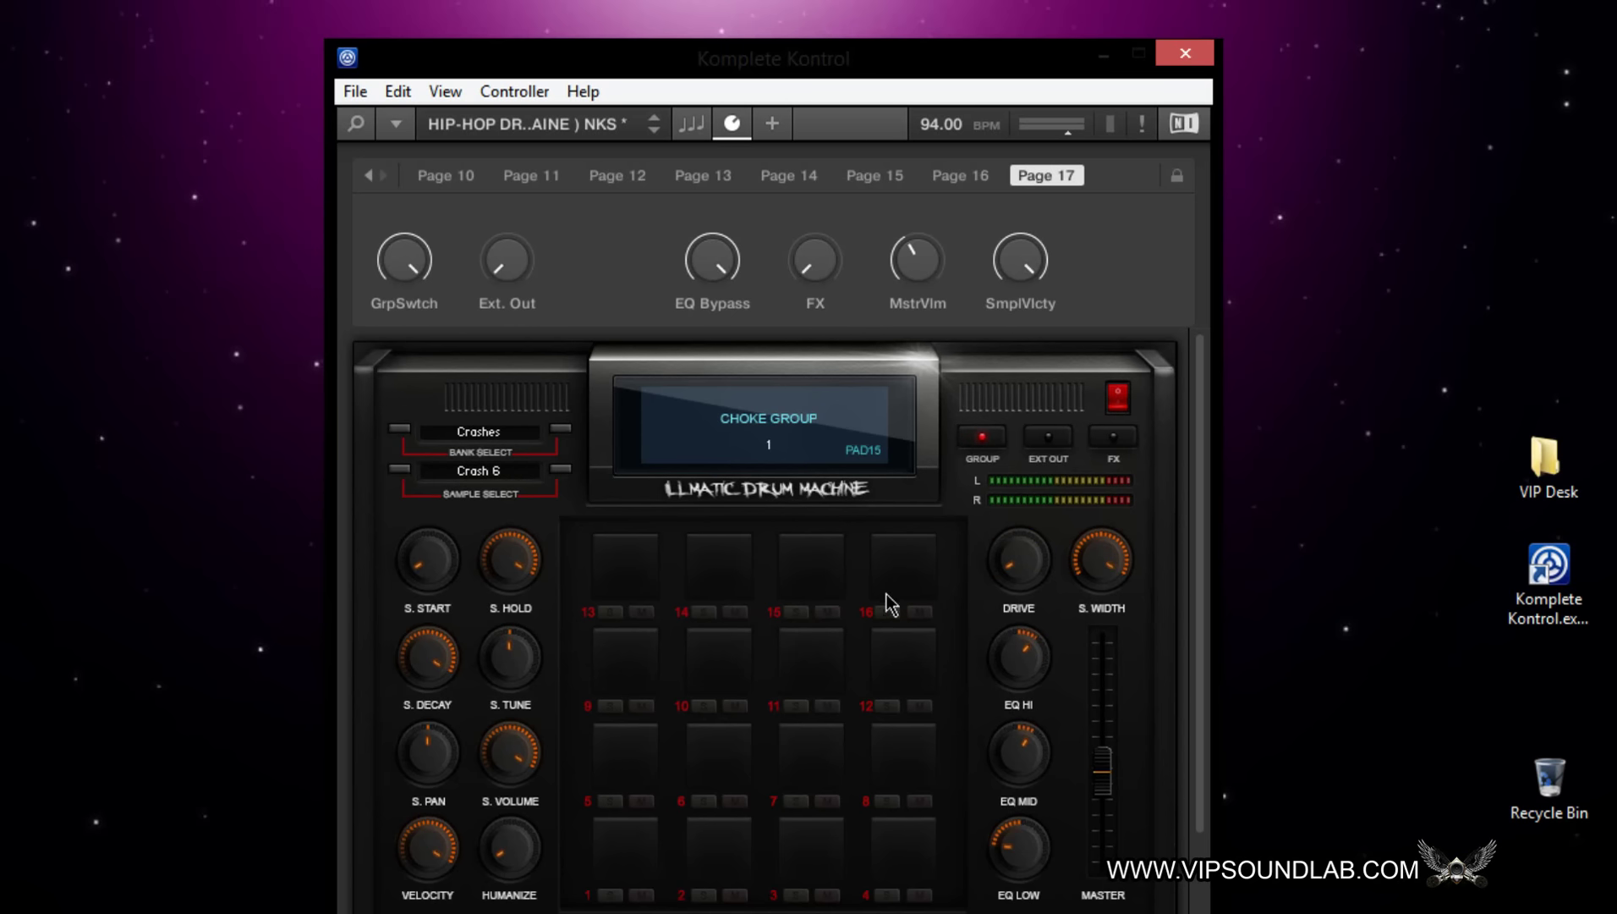
{"action": "left_click", "coordinate": [817, 568]}
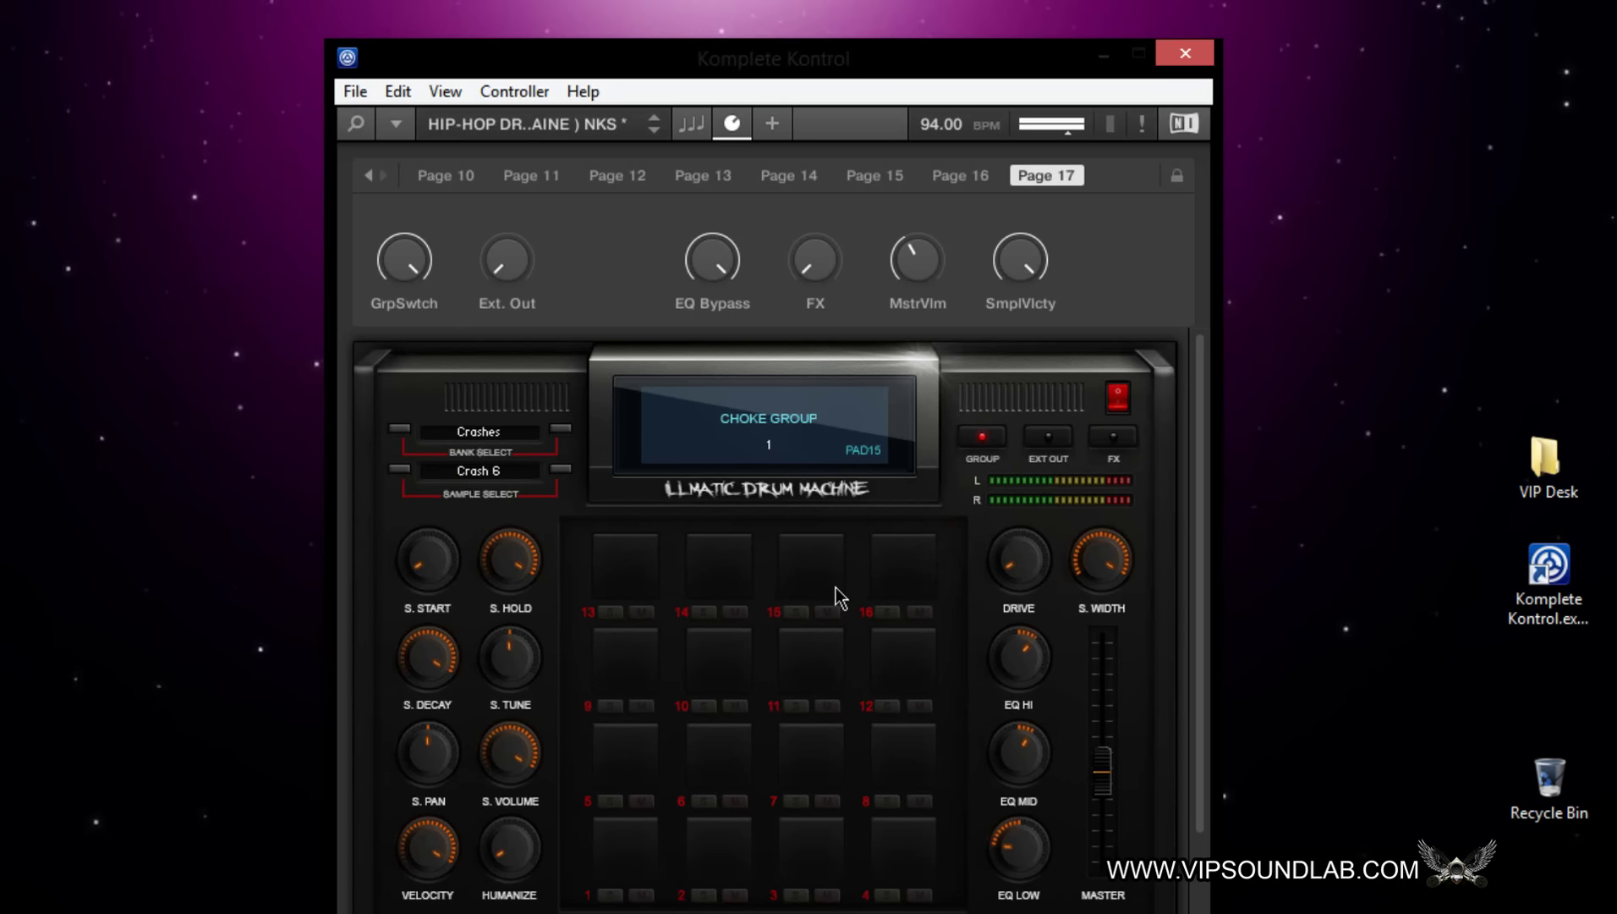
{"action": "left_click", "coordinate": [919, 585]}
{"action": "left_click", "coordinate": [722, 567]}
{"action": "left_click", "coordinate": [636, 578]}
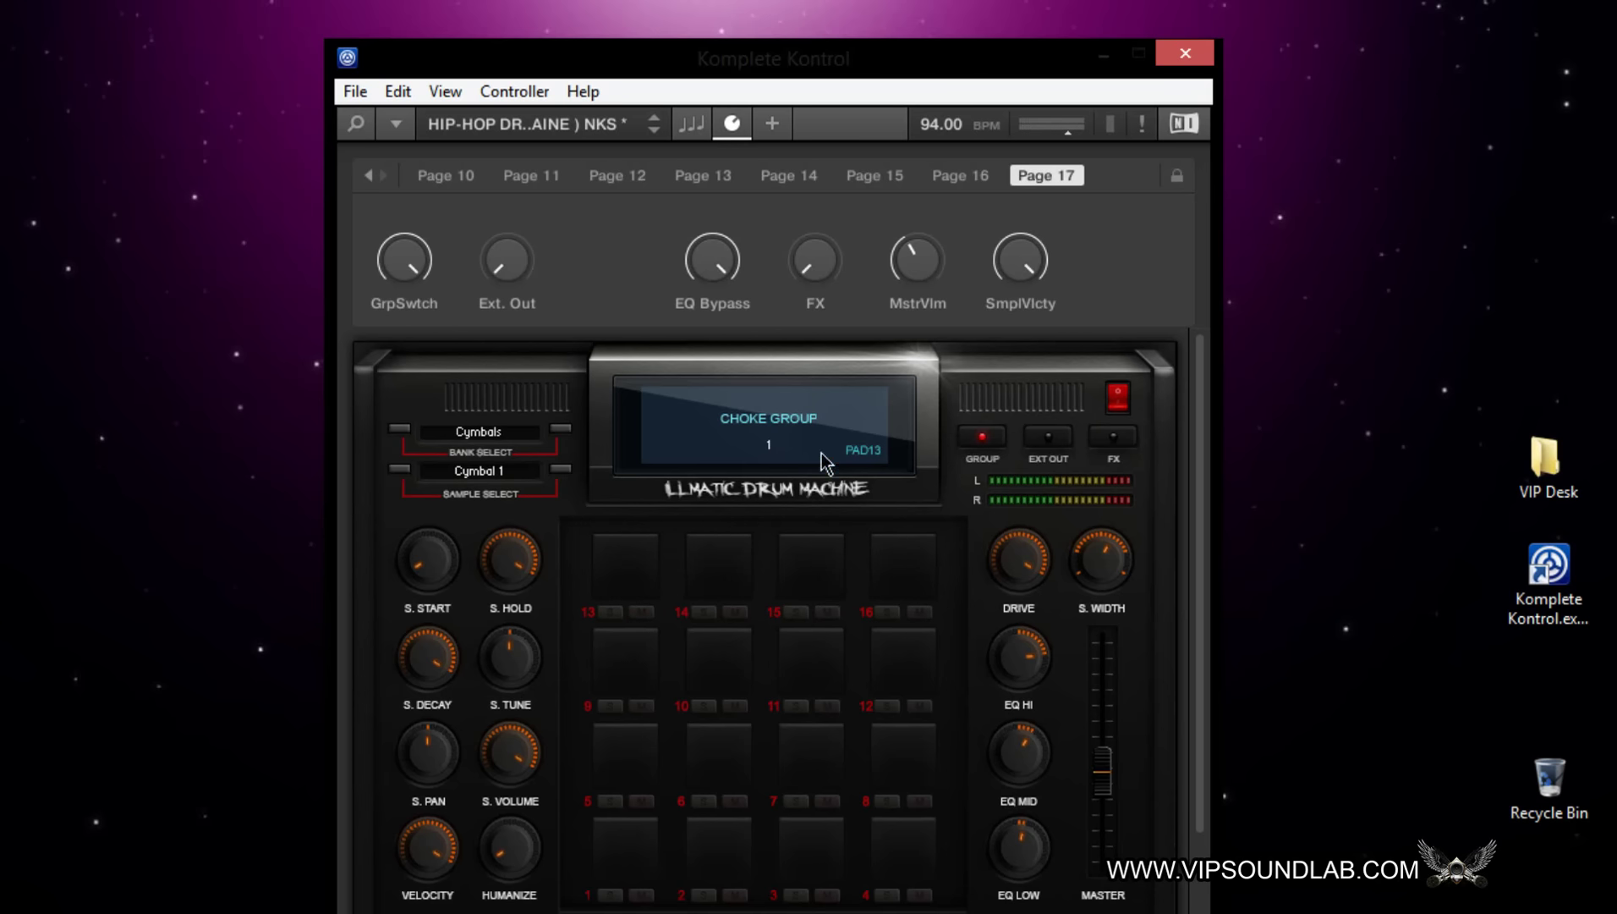
{"action": "left_click_drag", "start_coordinate": [902, 60], "coordinate": [887, 36]}
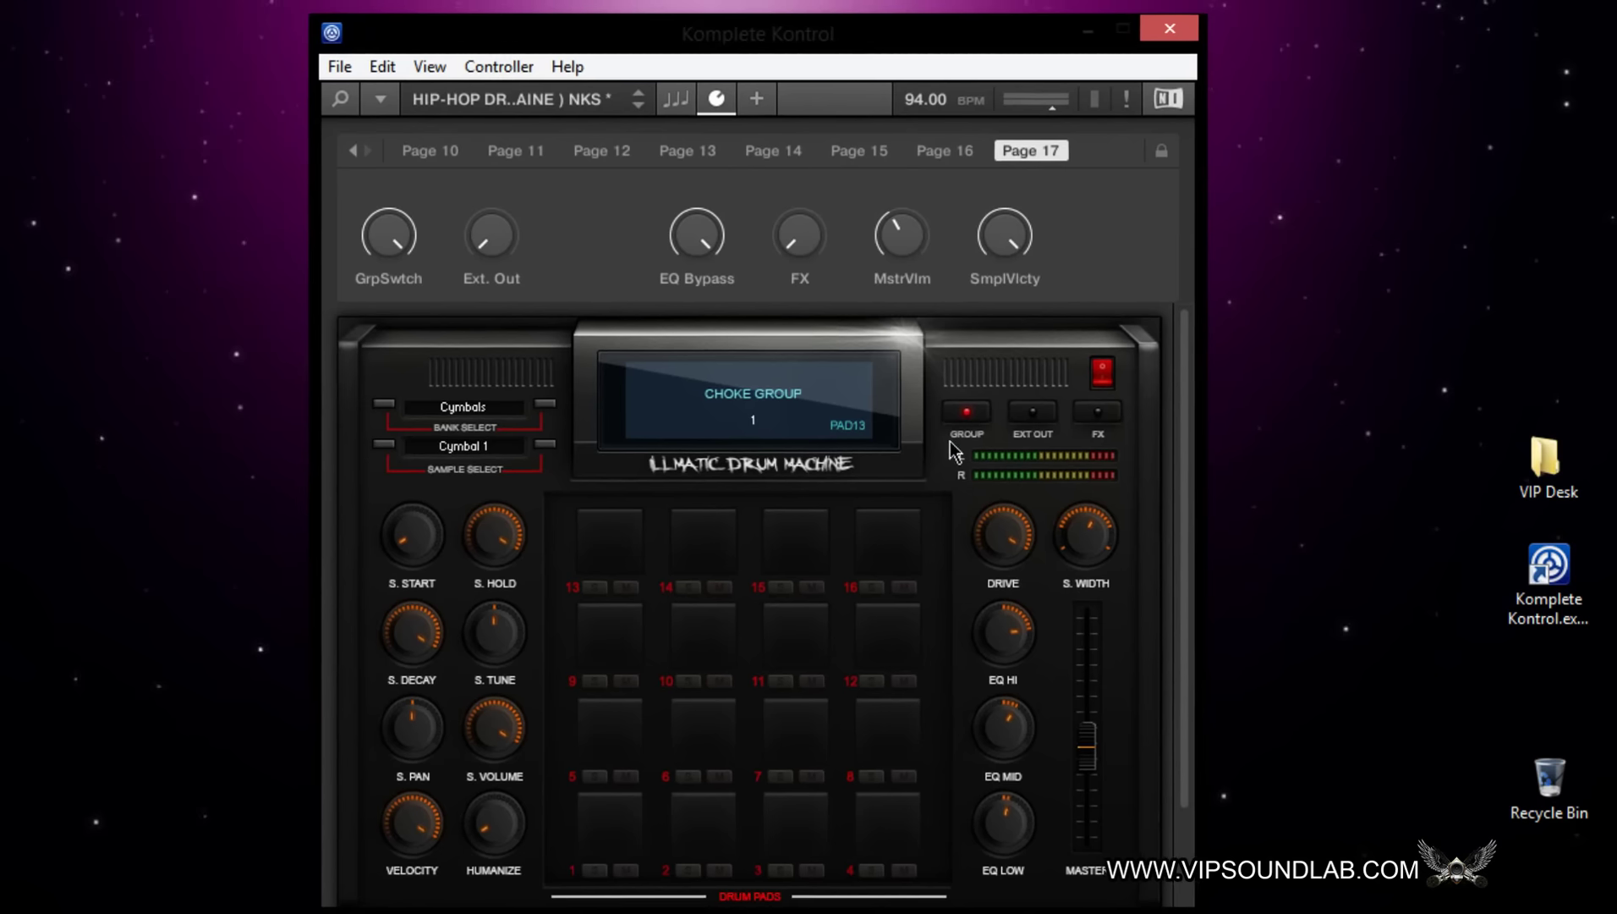
Switch off the choke group display and bring up pad 13's external output setting briefly before switching it off again.
{"action": "left_click", "coordinate": [977, 417]}
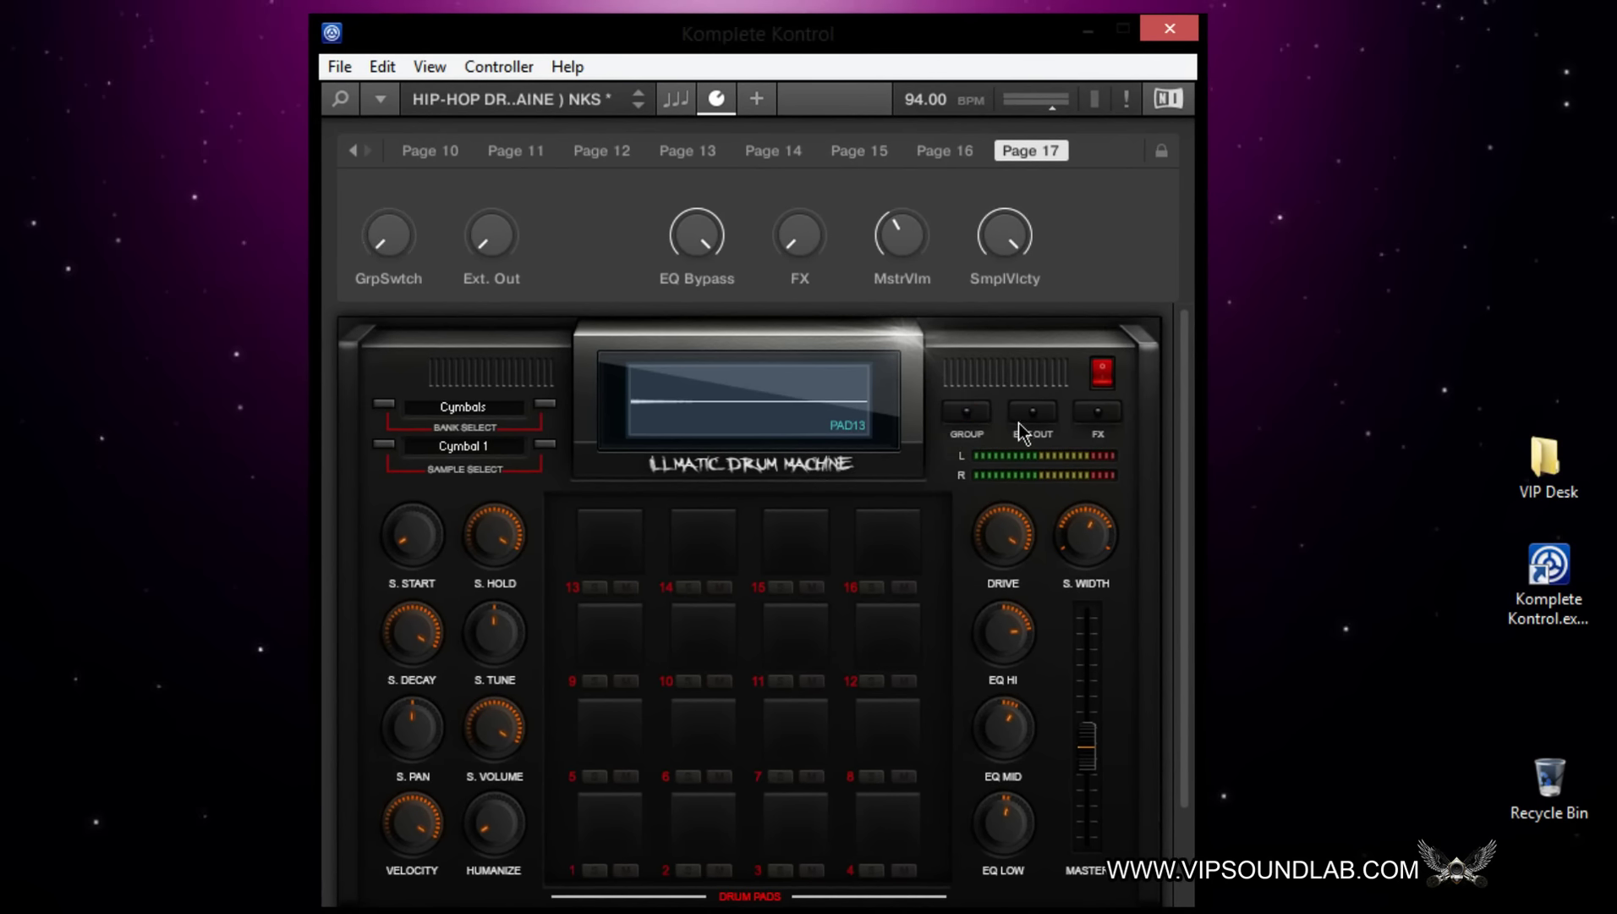
{"action": "left_click", "coordinate": [1035, 418]}
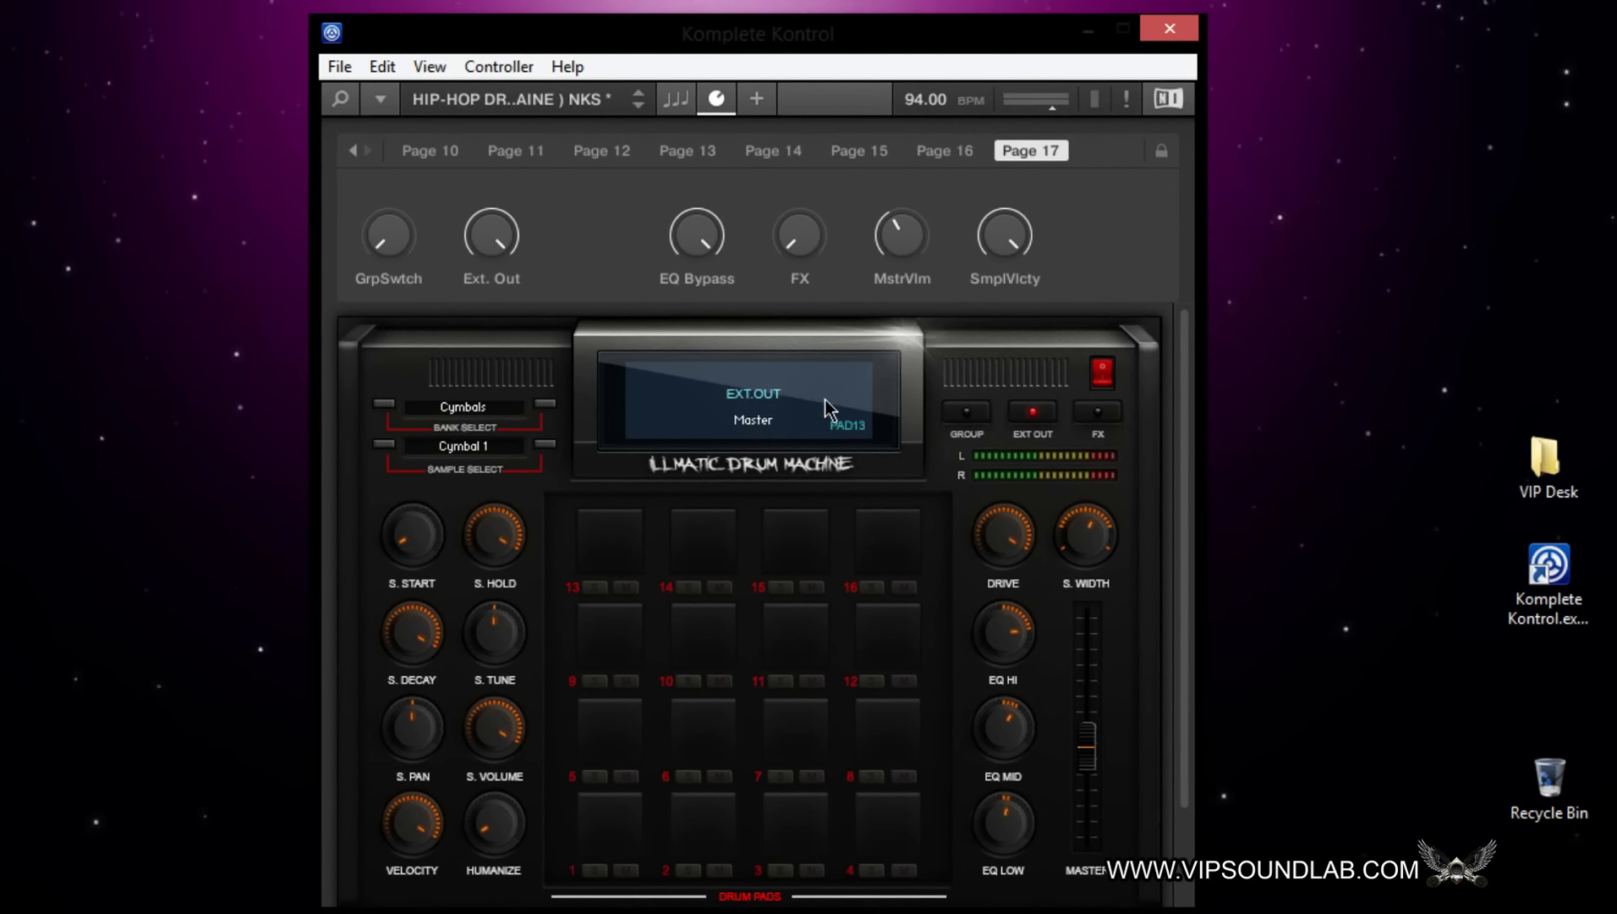
{"action": "left_click", "coordinate": [1037, 420]}
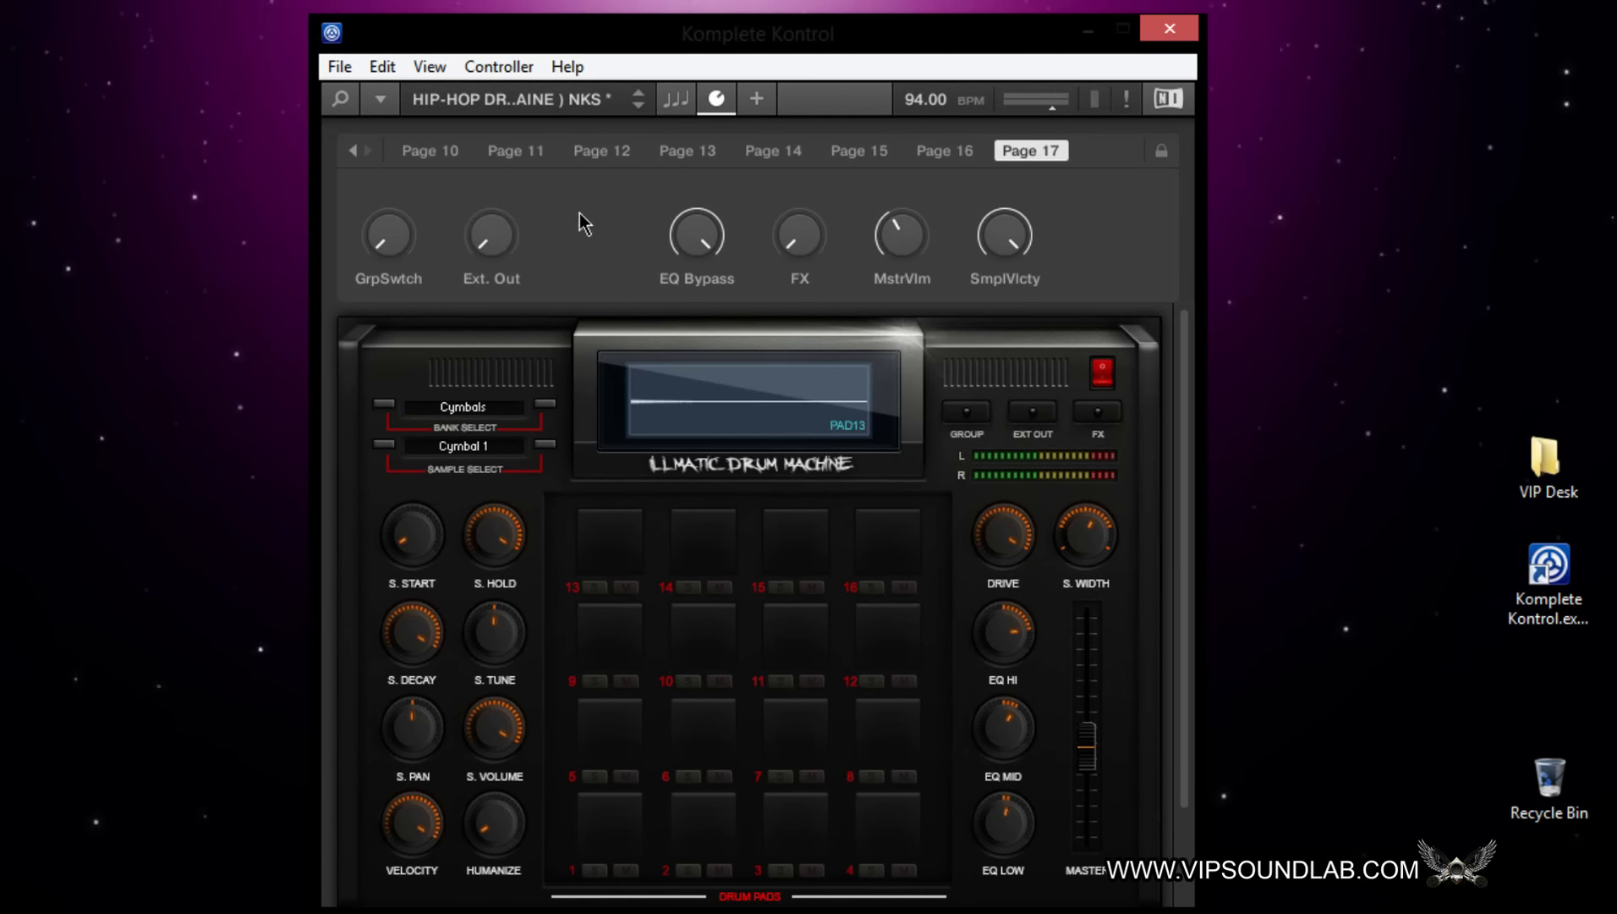
Return to control Page 1 of the Illmatic drum machine and hide the control panel.
{"action": "left_click", "coordinate": [352, 151]}
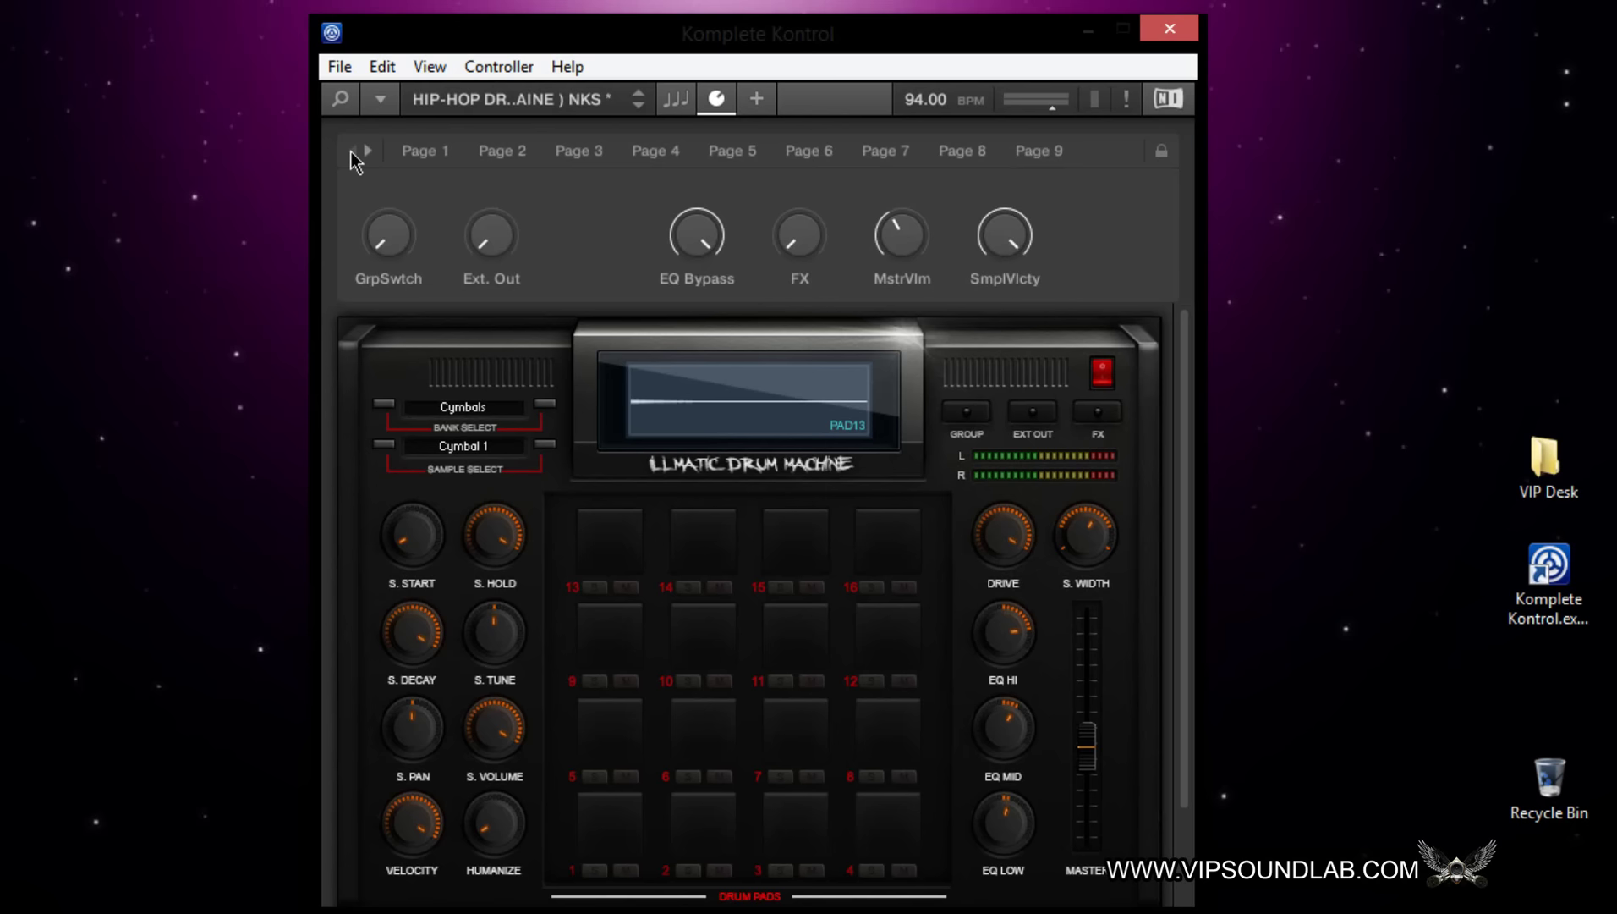
{"action": "left_click", "coordinate": [417, 154]}
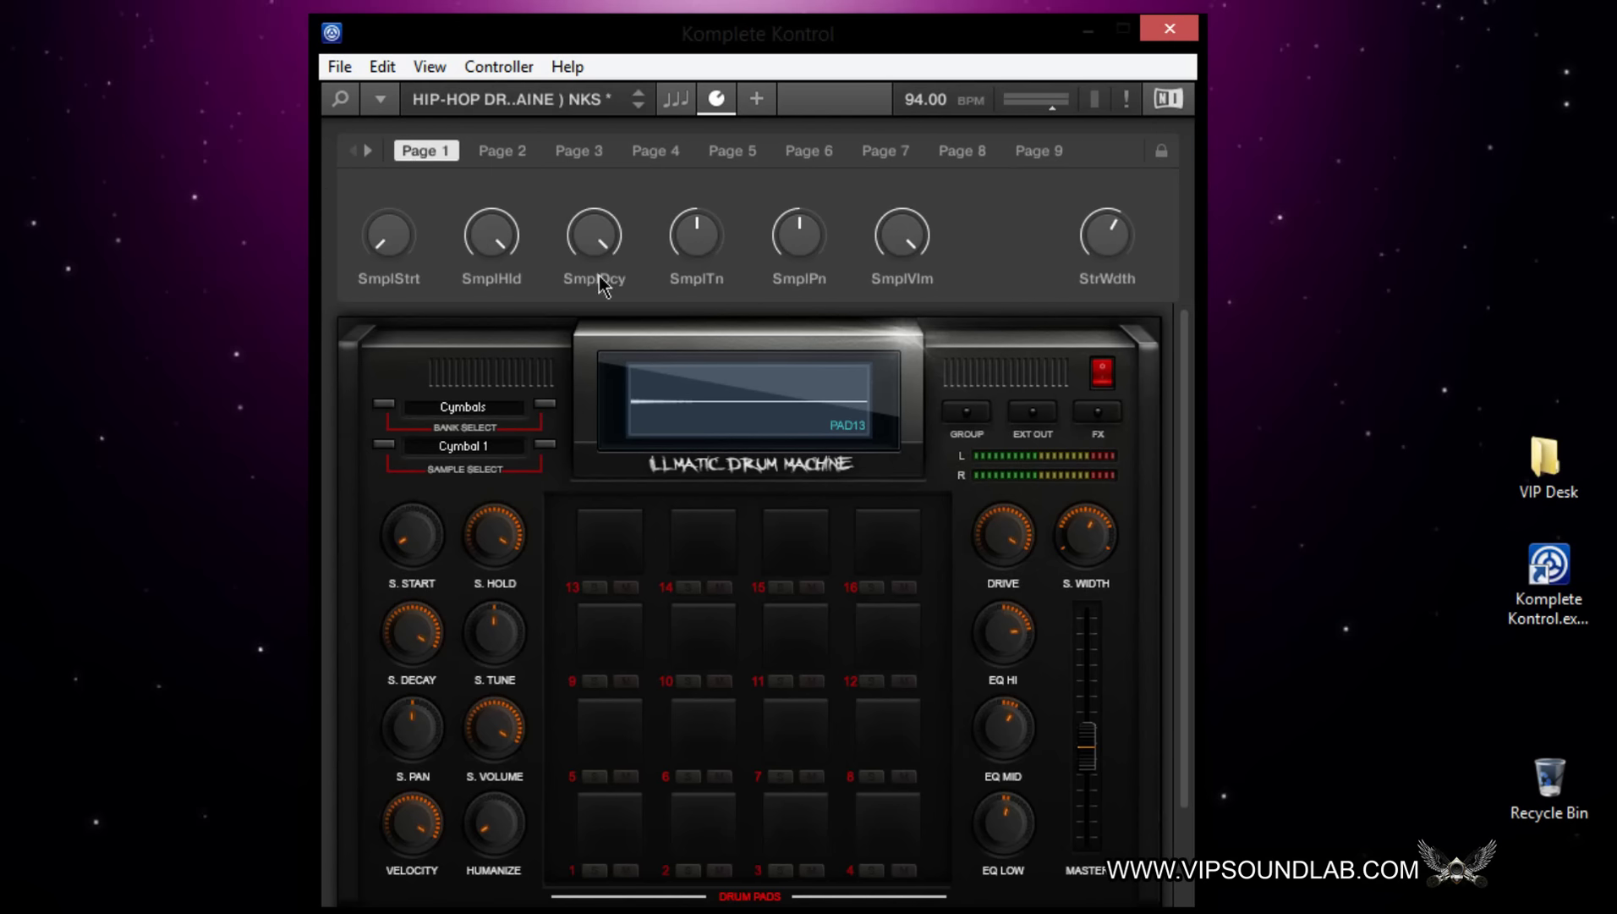
{"action": "left_click", "coordinate": [716, 99]}
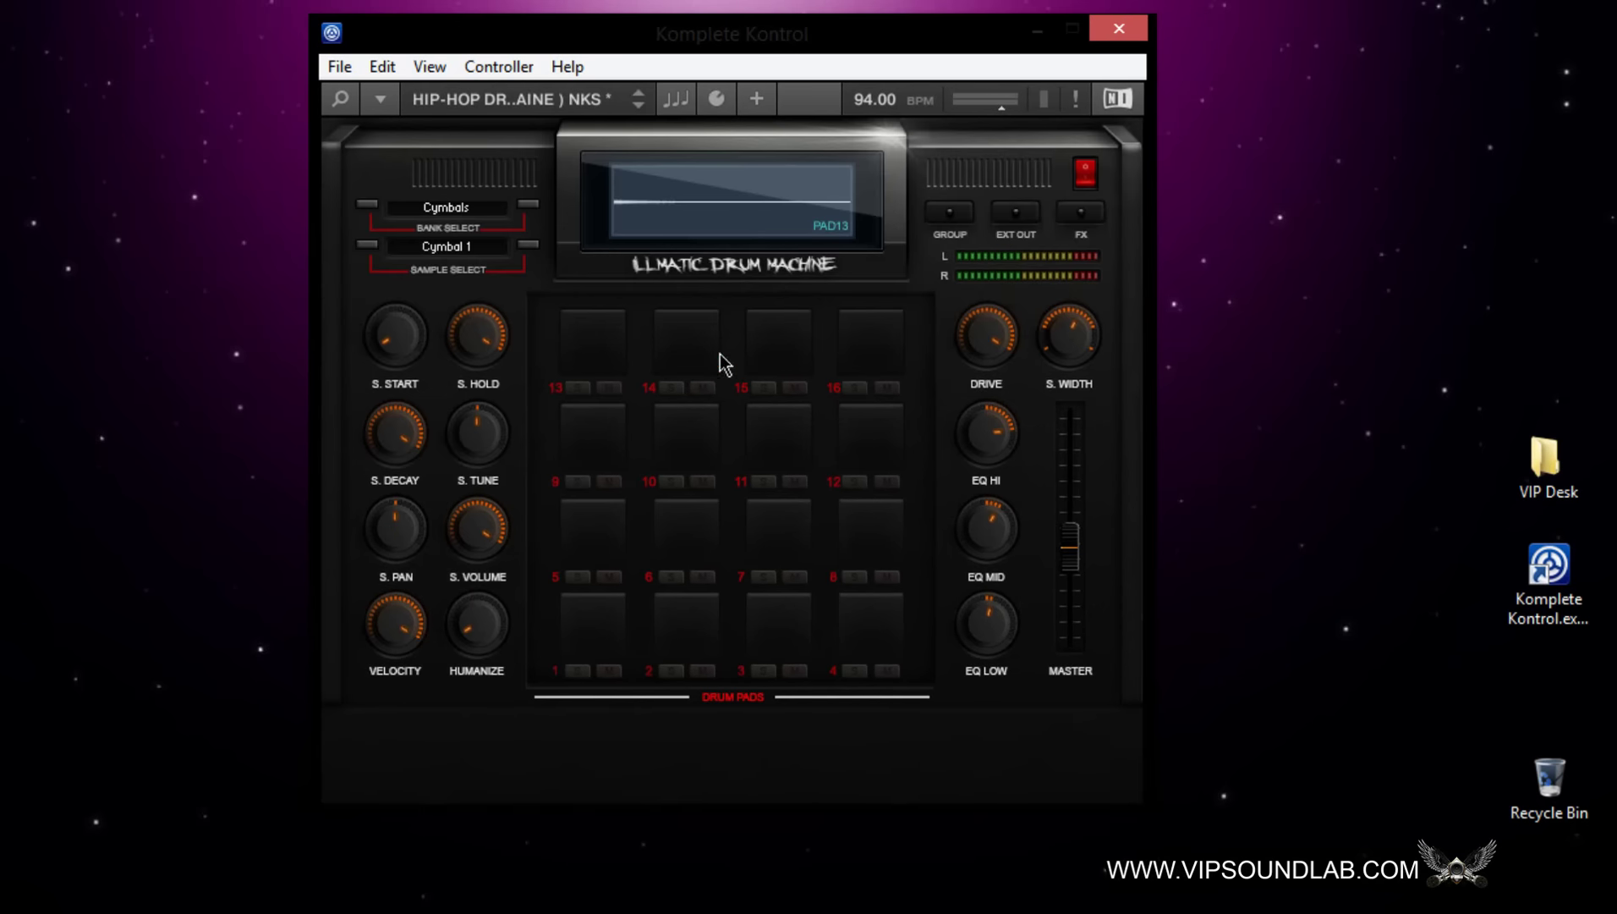
Reposition the window and show the Plug-in Panel, the Perform Panel and the Browser one after another.
{"action": "left_click_drag", "start_coordinate": [799, 38], "coordinate": [812, 66]}
{"action": "left_click", "coordinate": [446, 95]}
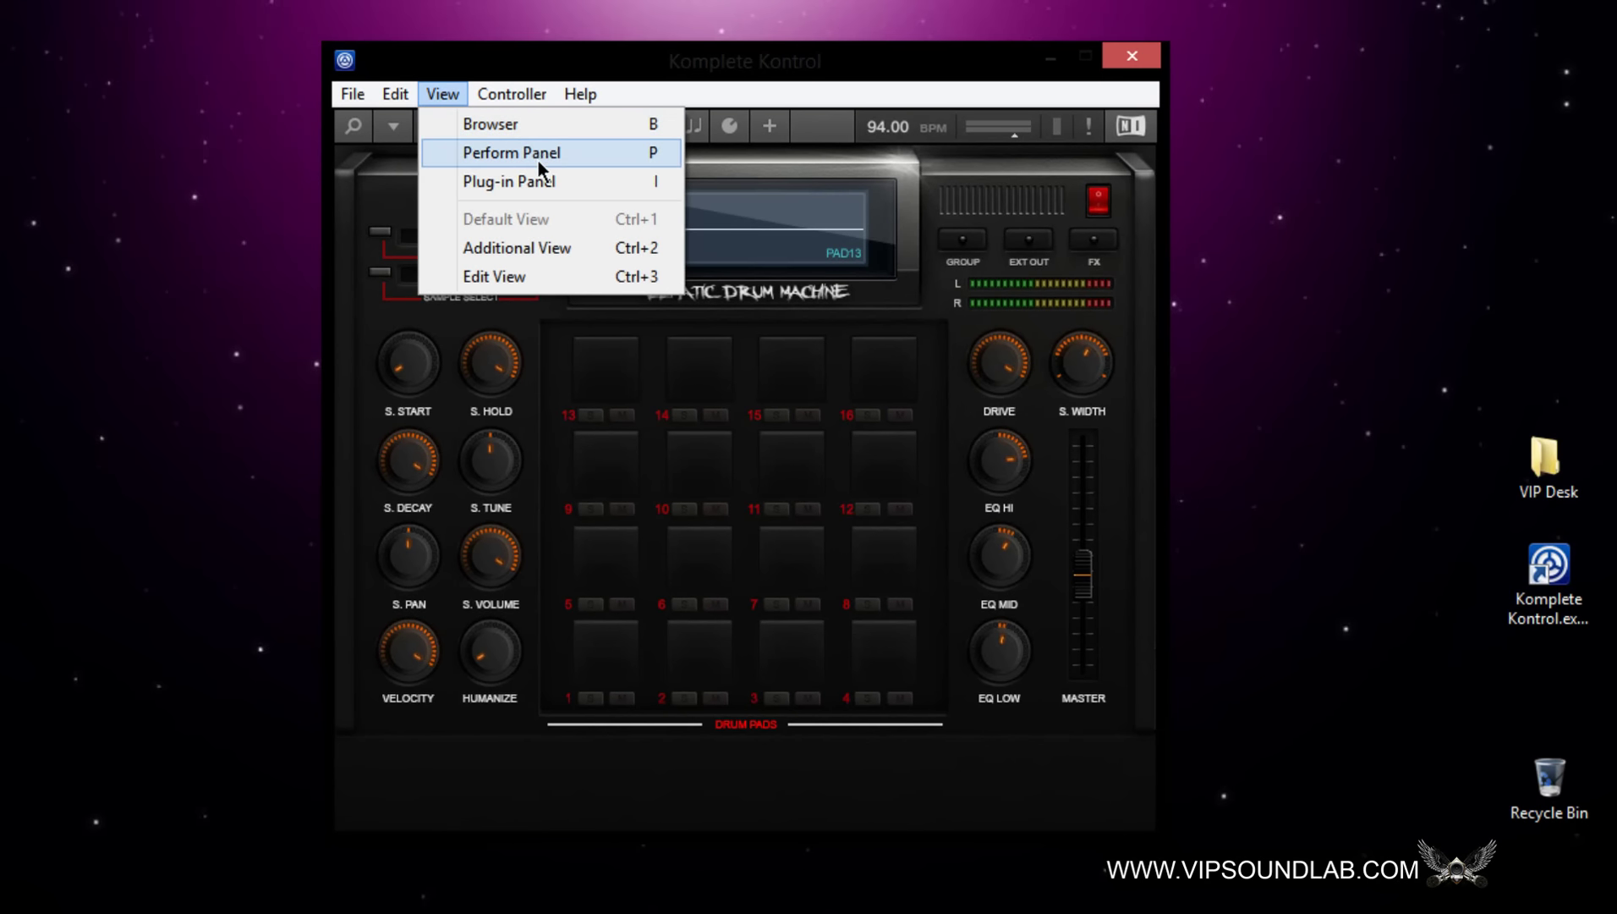
{"action": "left_click", "coordinate": [567, 188]}
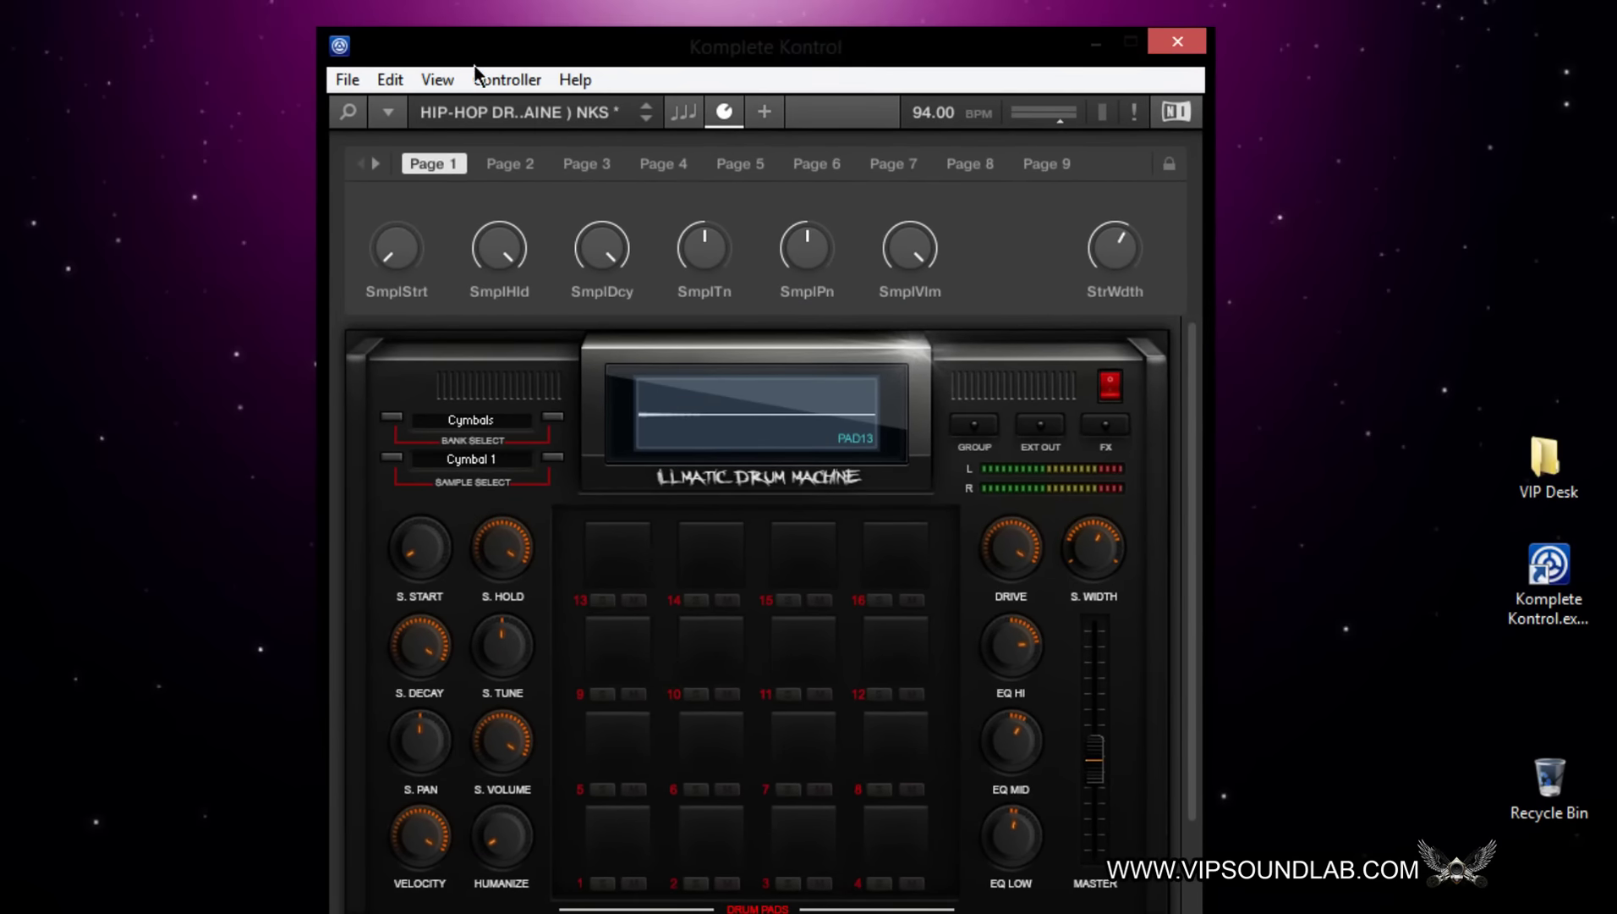
{"action": "left_click", "coordinate": [447, 82]}
{"action": "left_click", "coordinate": [498, 138]}
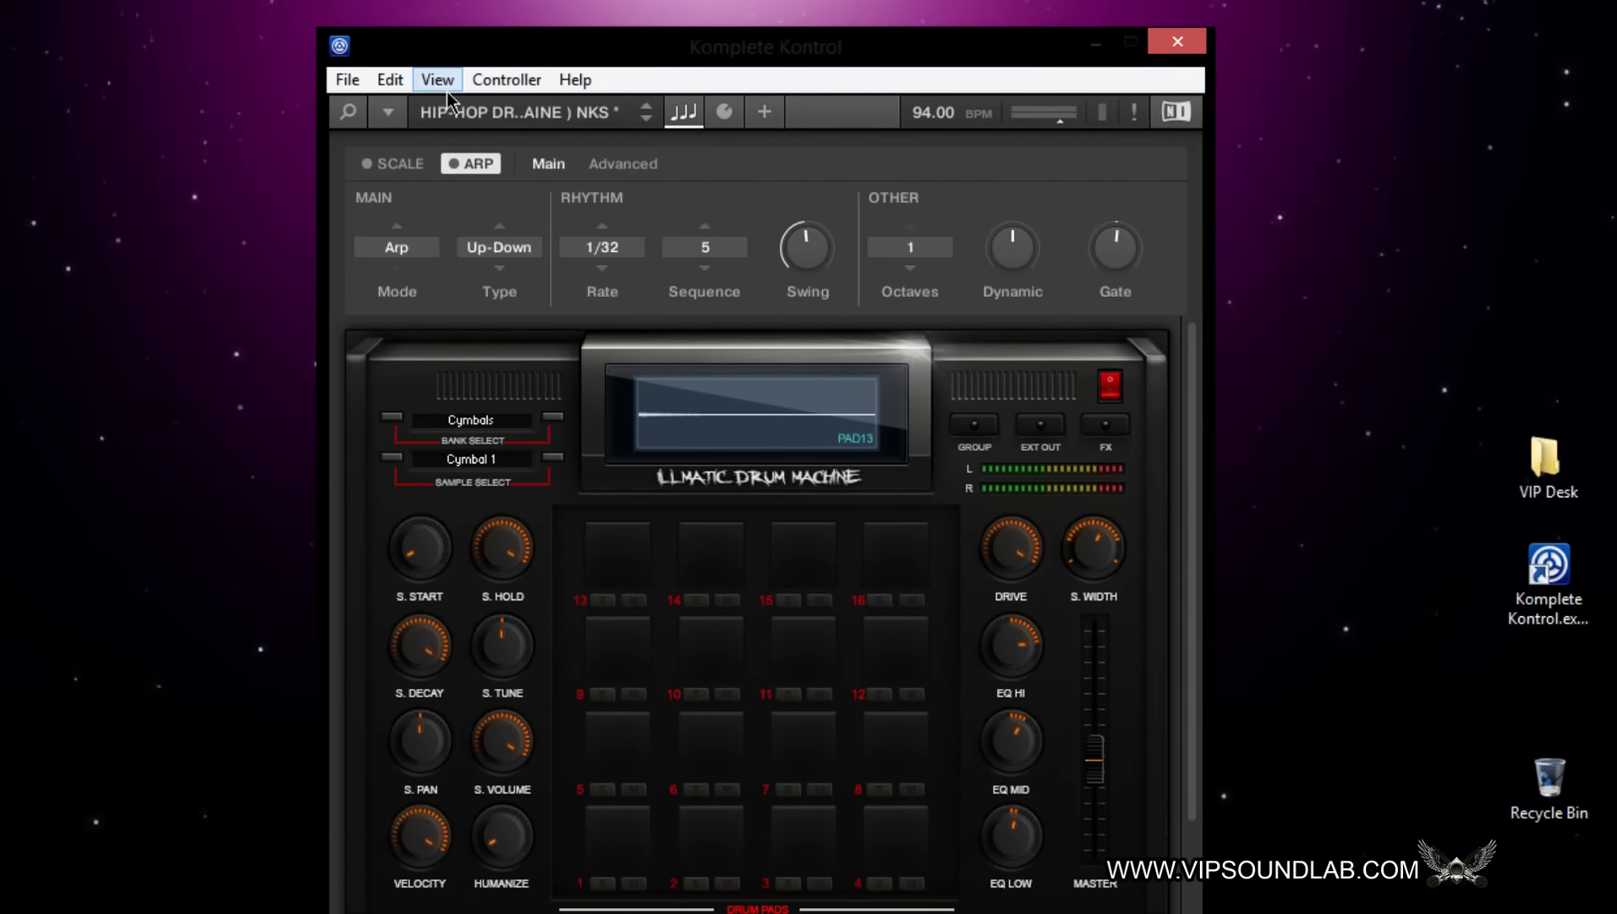
{"action": "left_click", "coordinate": [446, 88]}
{"action": "left_click", "coordinate": [473, 110]}
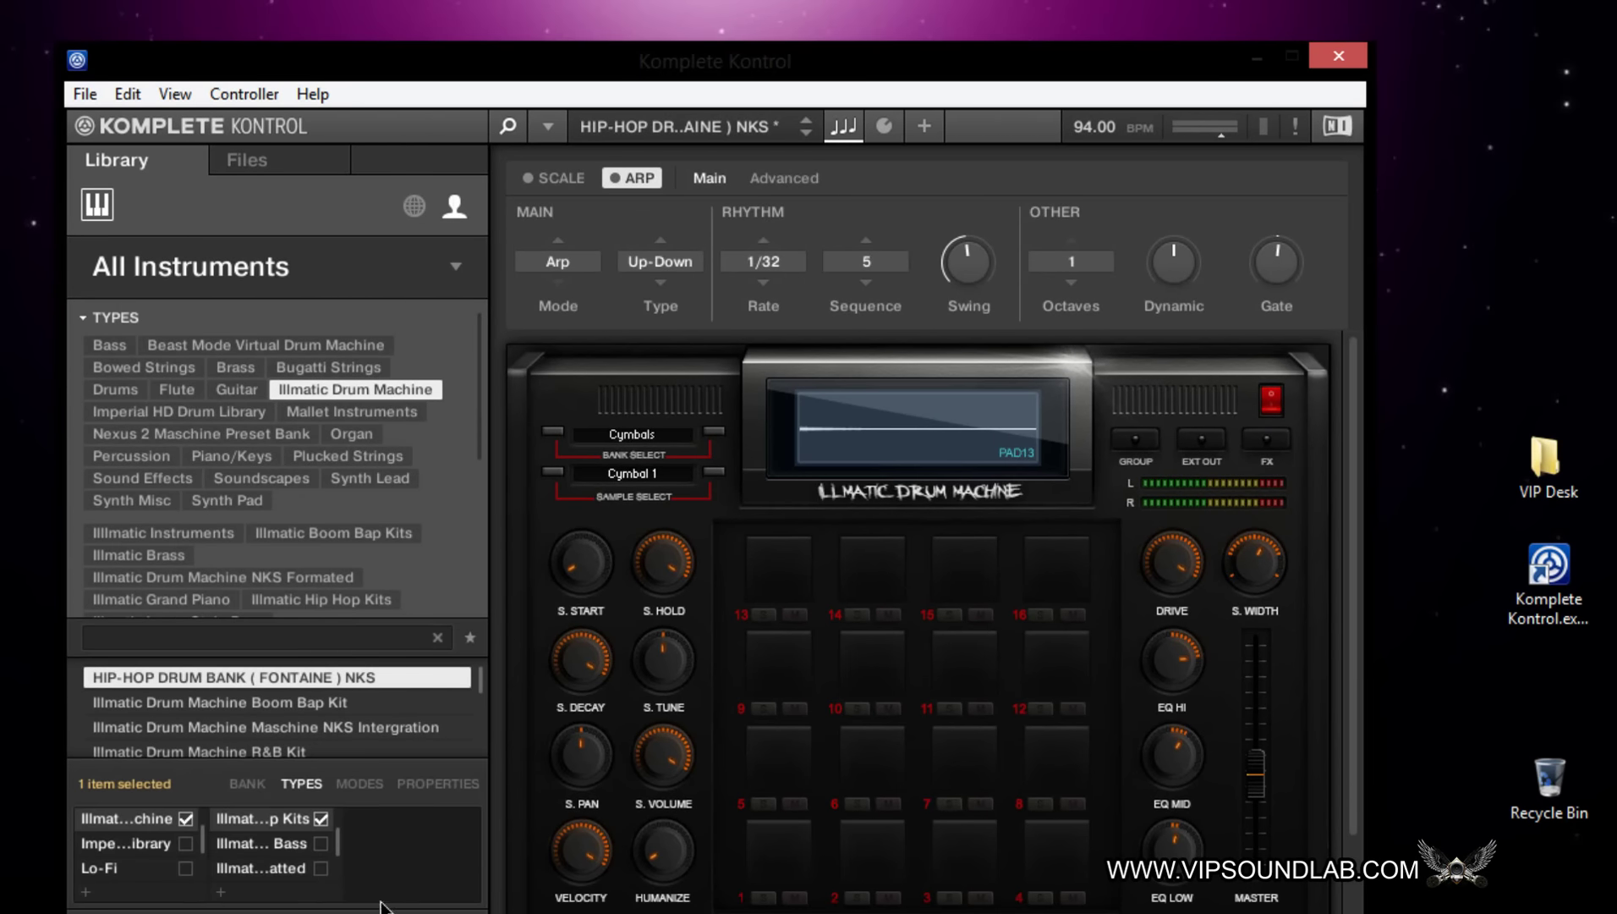
View the file properties of the HIP-HOP DRUM BANK ( FONTAINE ) NKS preset and close the browser.
{"action": "left_click", "coordinate": [427, 785]}
{"action": "left_click", "coordinate": [364, 785]}
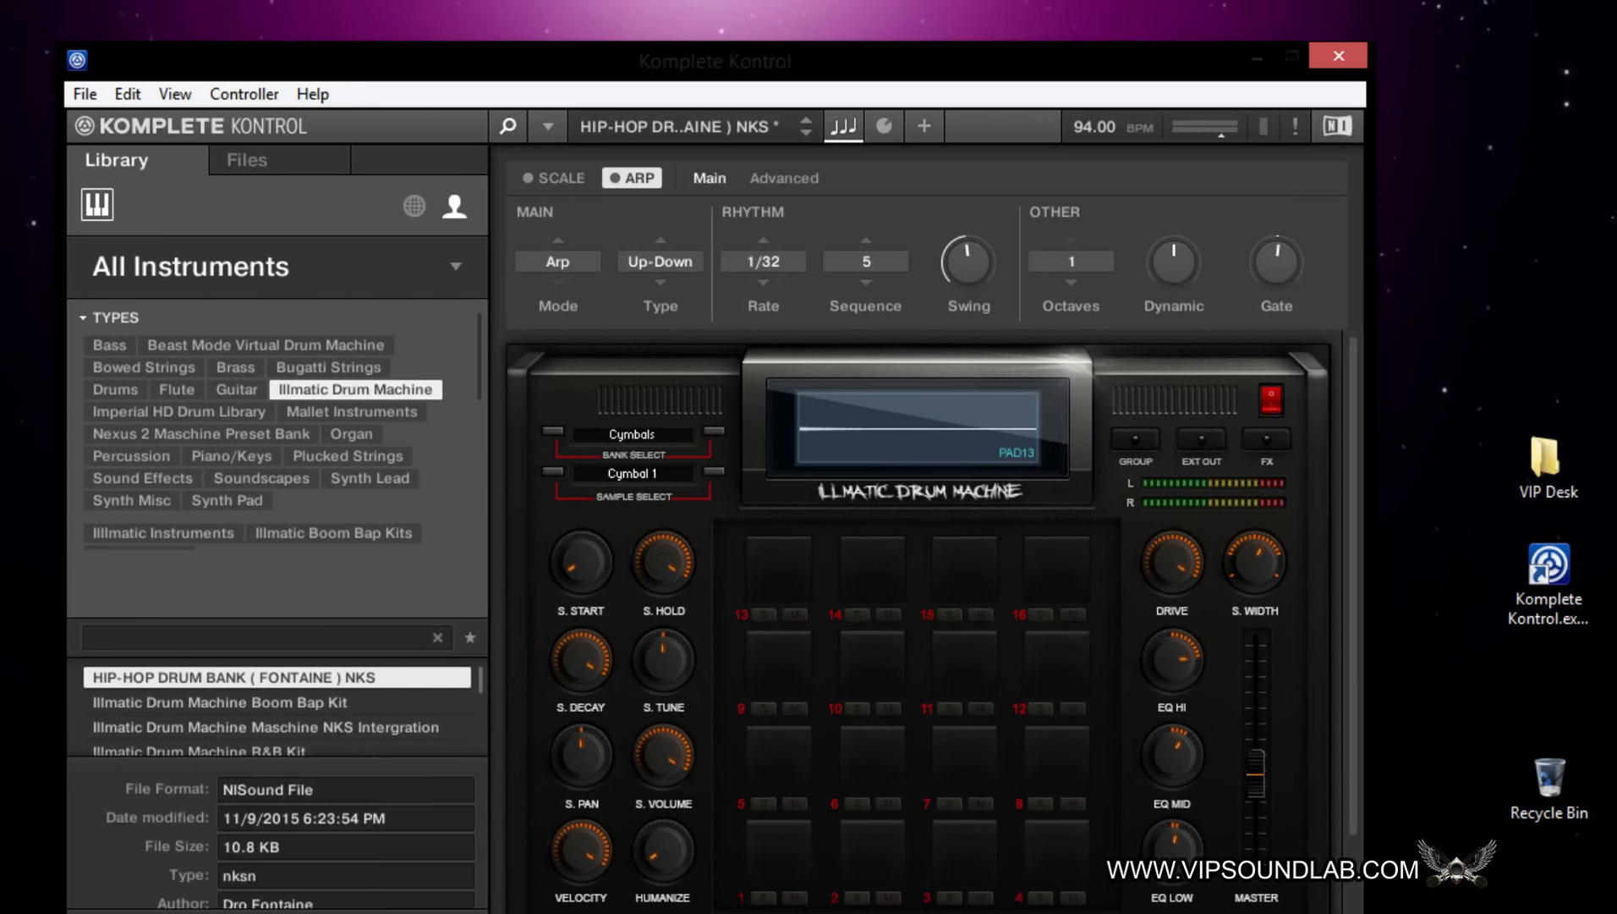
{"action": "left_click", "coordinate": [509, 125]}
{"action": "left_click_drag", "start_coordinate": [558, 64], "coordinate": [735, 90]}
{"action": "left_click", "coordinate": [600, 106]}
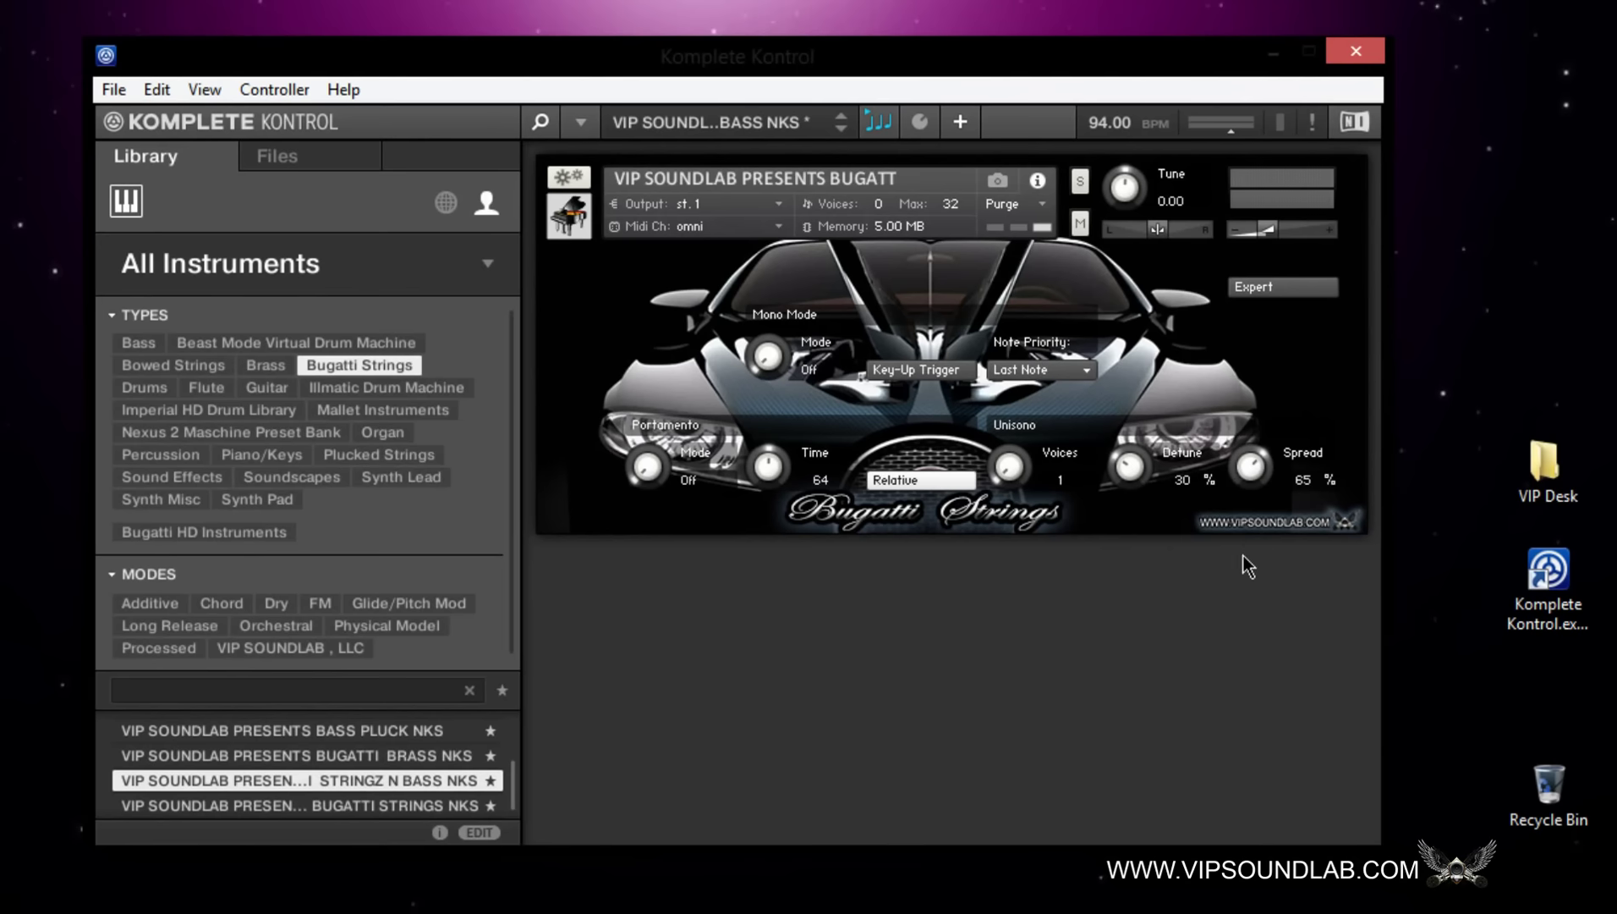
Show the scale settings and control pages for Bugatti Strings and try MIDI CC# learning on the Portamento Mode knob.
{"action": "left_click", "coordinate": [880, 124]}
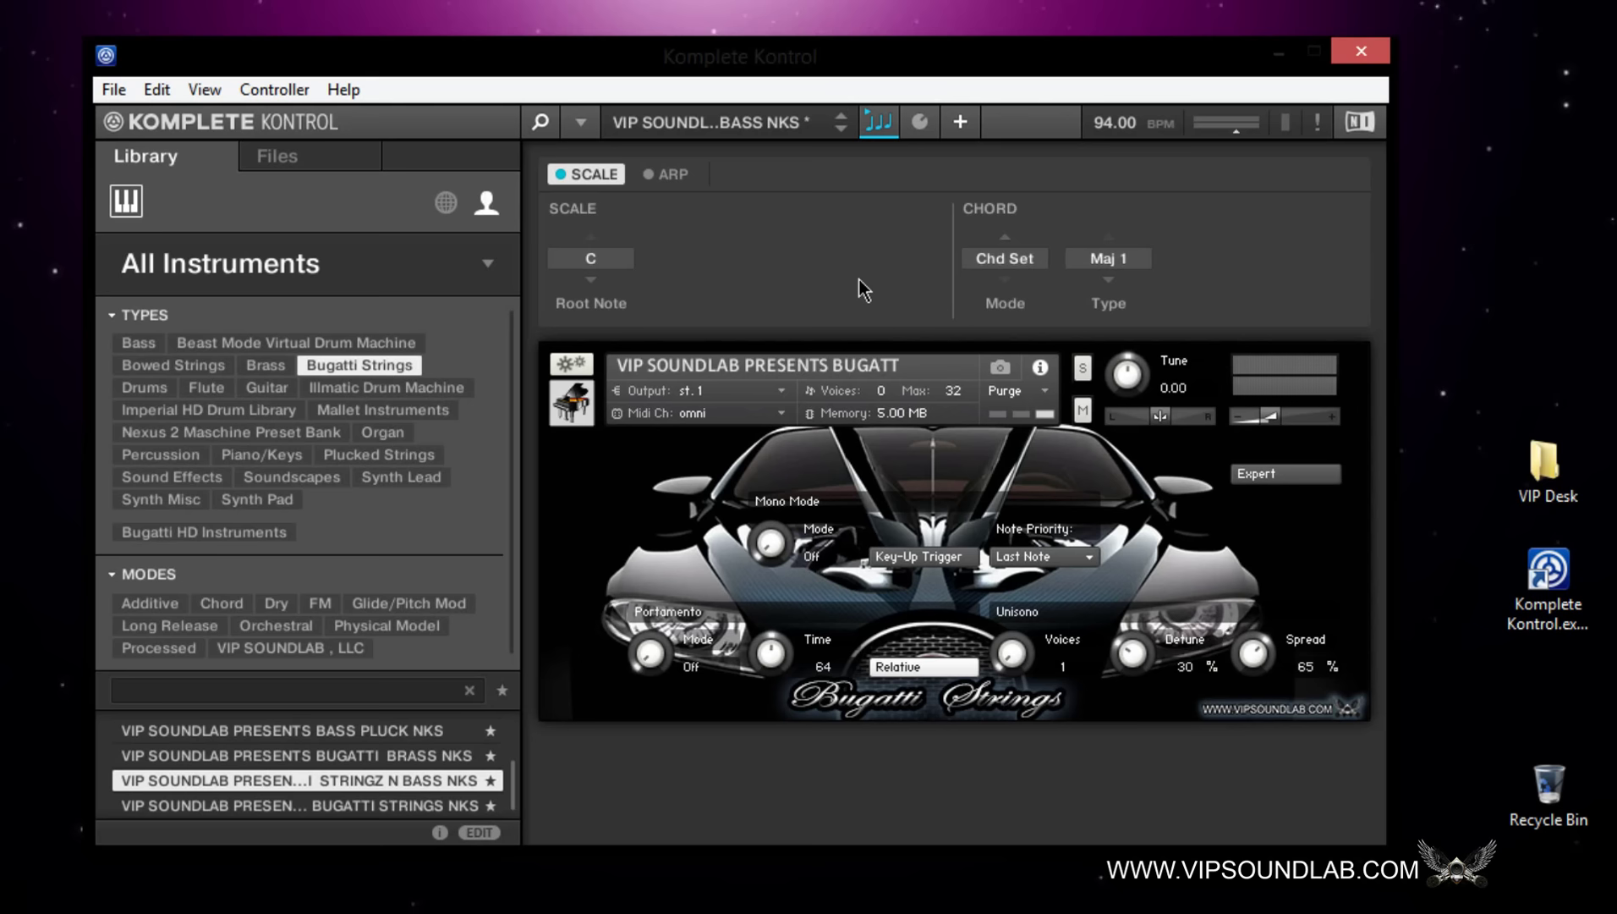
{"action": "left_click", "coordinate": [918, 122]}
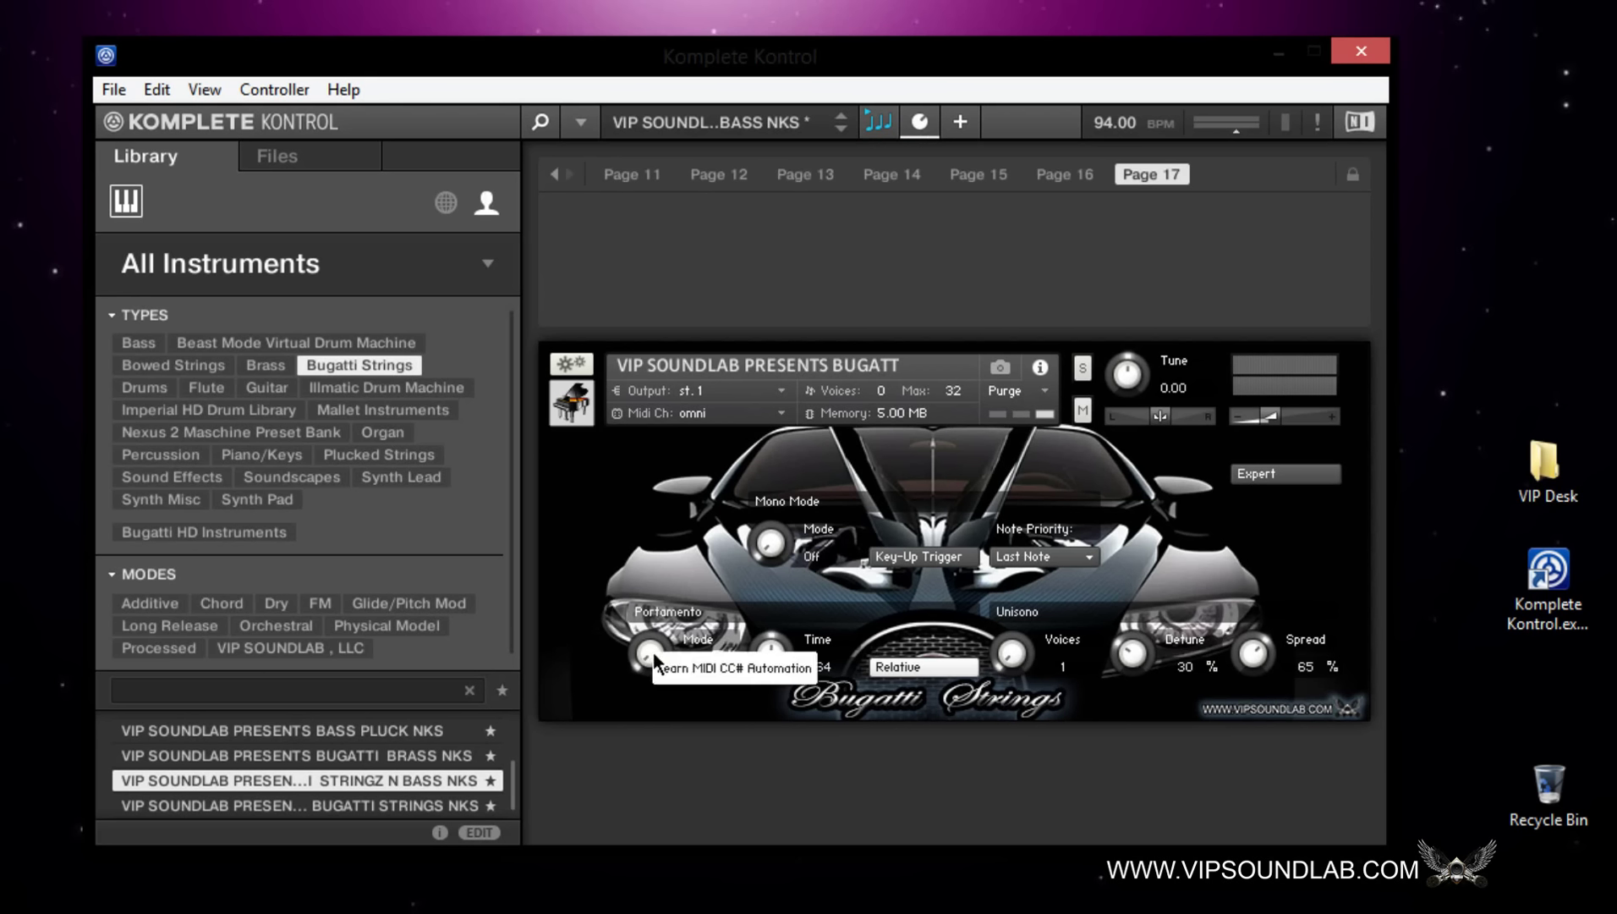
{"action": "left_click", "coordinate": [700, 668]}
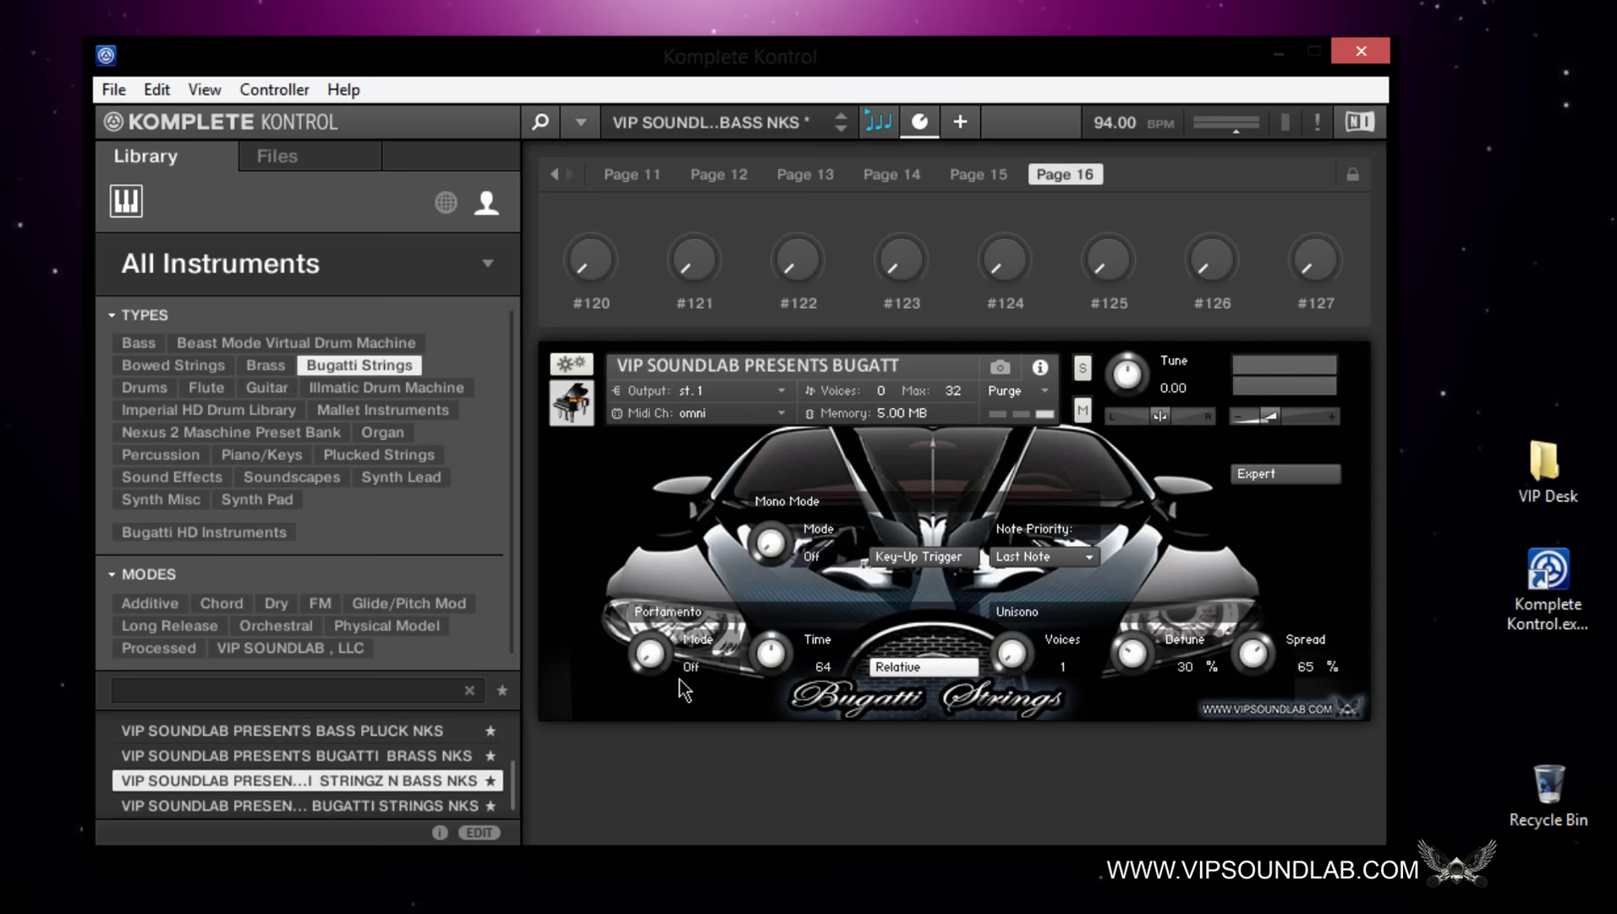
Unlock control page editing for the Bugatti Strings preset, add Page 17 and use the Learn function.
{"action": "left_click", "coordinate": [1351, 176]}
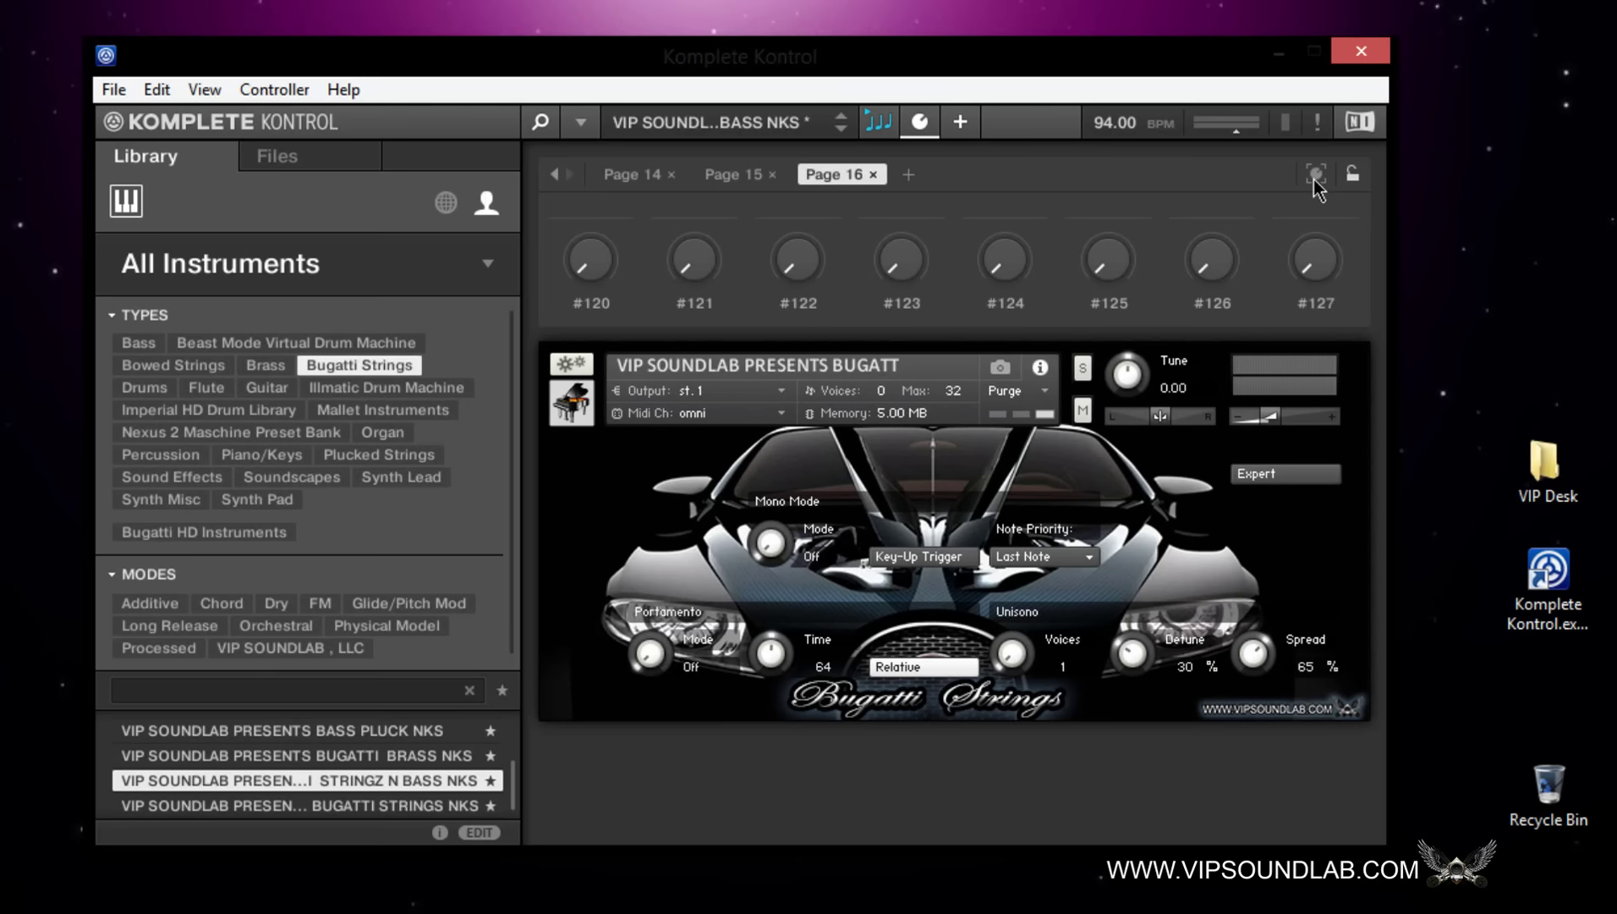
{"action": "left_click", "coordinate": [1316, 176]}
{"action": "left_click", "coordinate": [910, 175]}
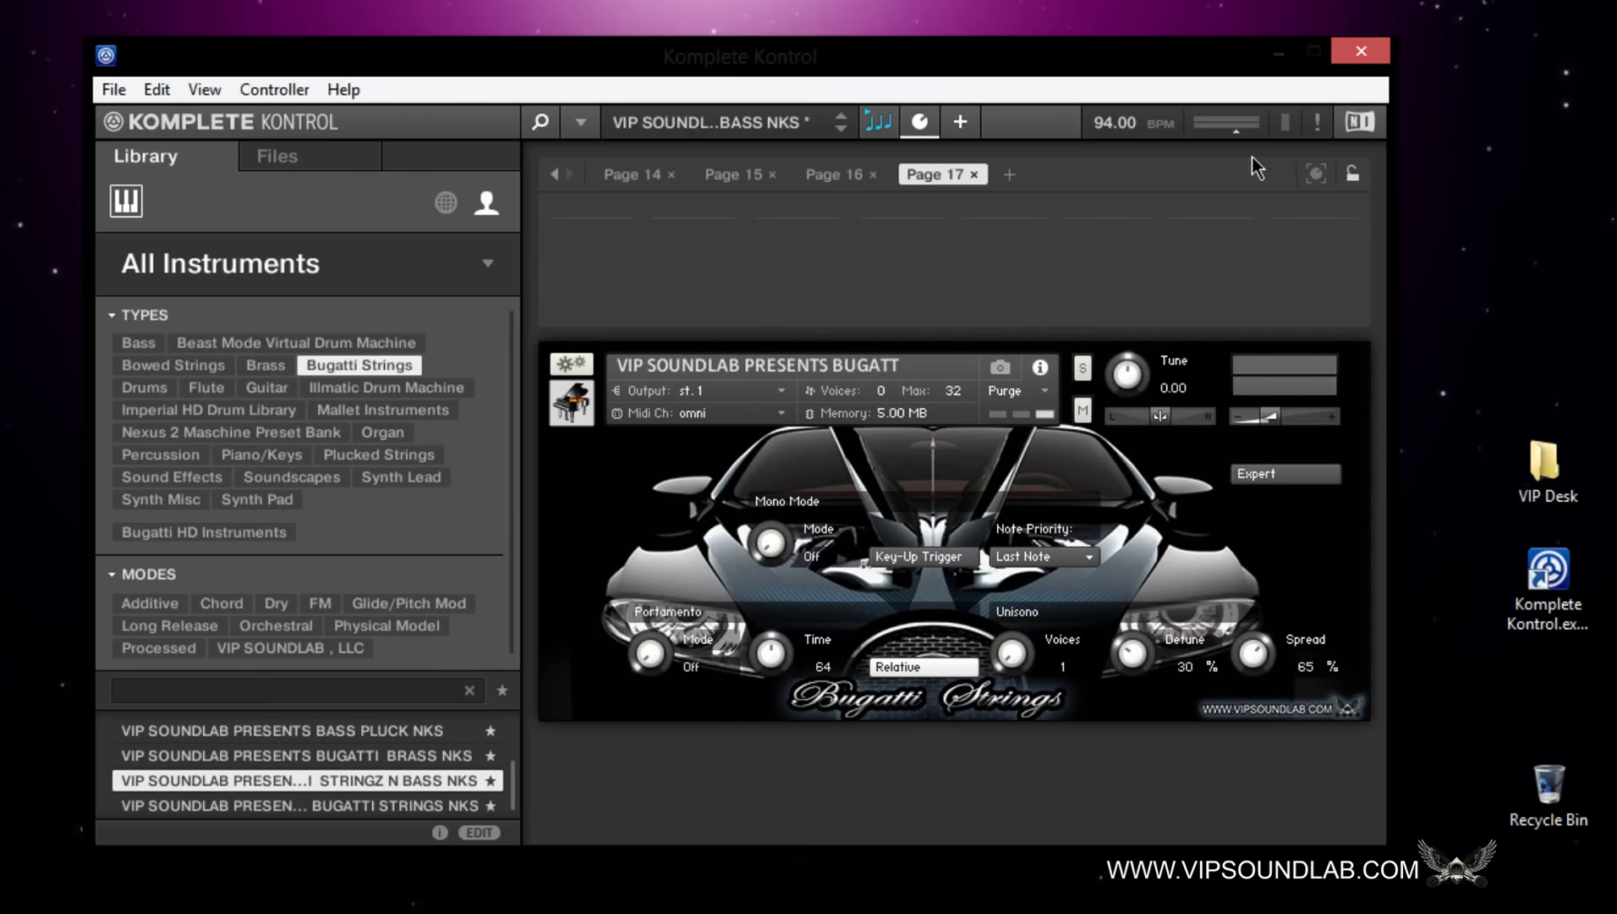
{"action": "left_click", "coordinate": [1316, 176]}
{"action": "mouse_move", "coordinate": [605, 292]}
{"action": "mouse_move", "coordinate": [722, 275]}
In Kontakt 5, expand the rack view, show the browser and info pane, and open the MIDI Automation list.
{"action": "left_click", "coordinate": [975, 56]}
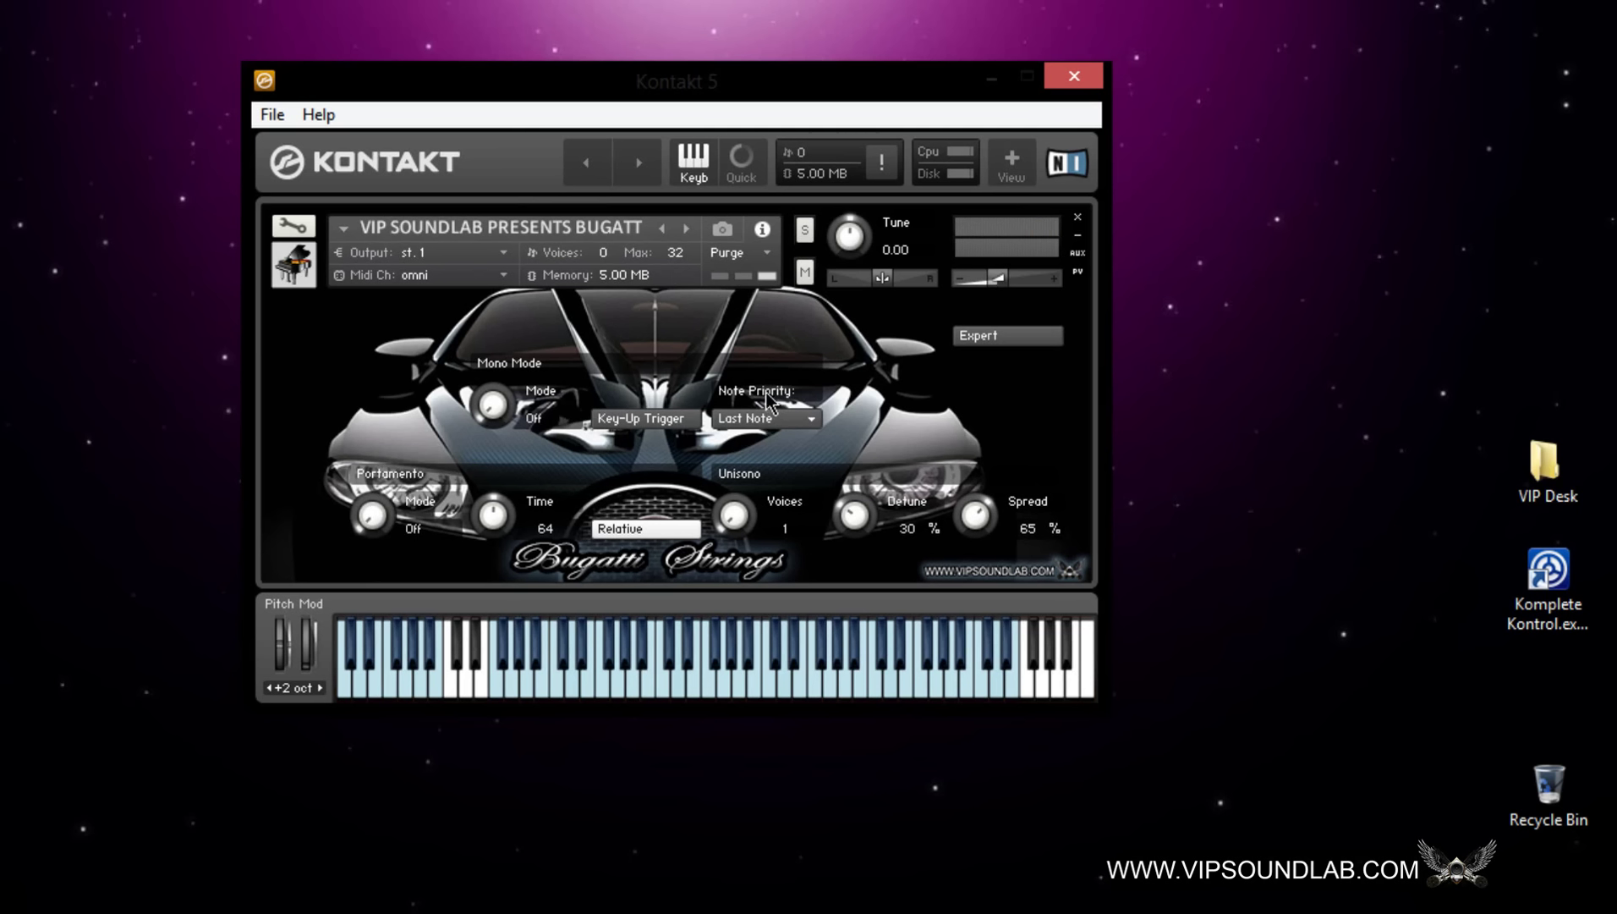
{"action": "left_click", "coordinate": [1012, 165]}
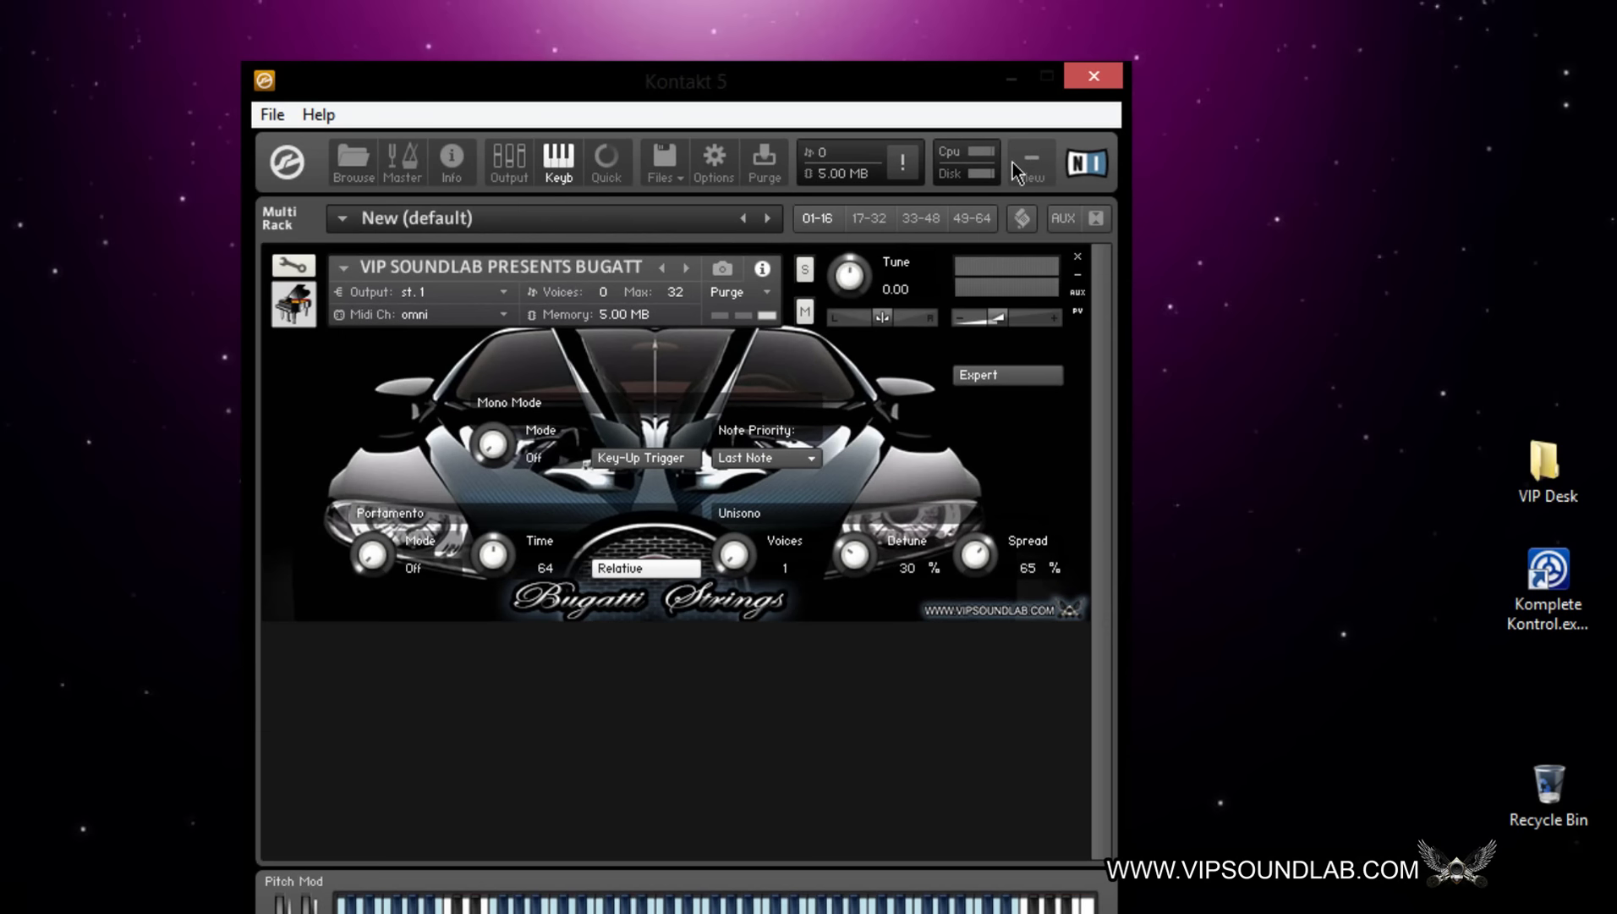
{"action": "left_click_drag", "start_coordinate": [859, 88], "coordinate": [859, 33]}
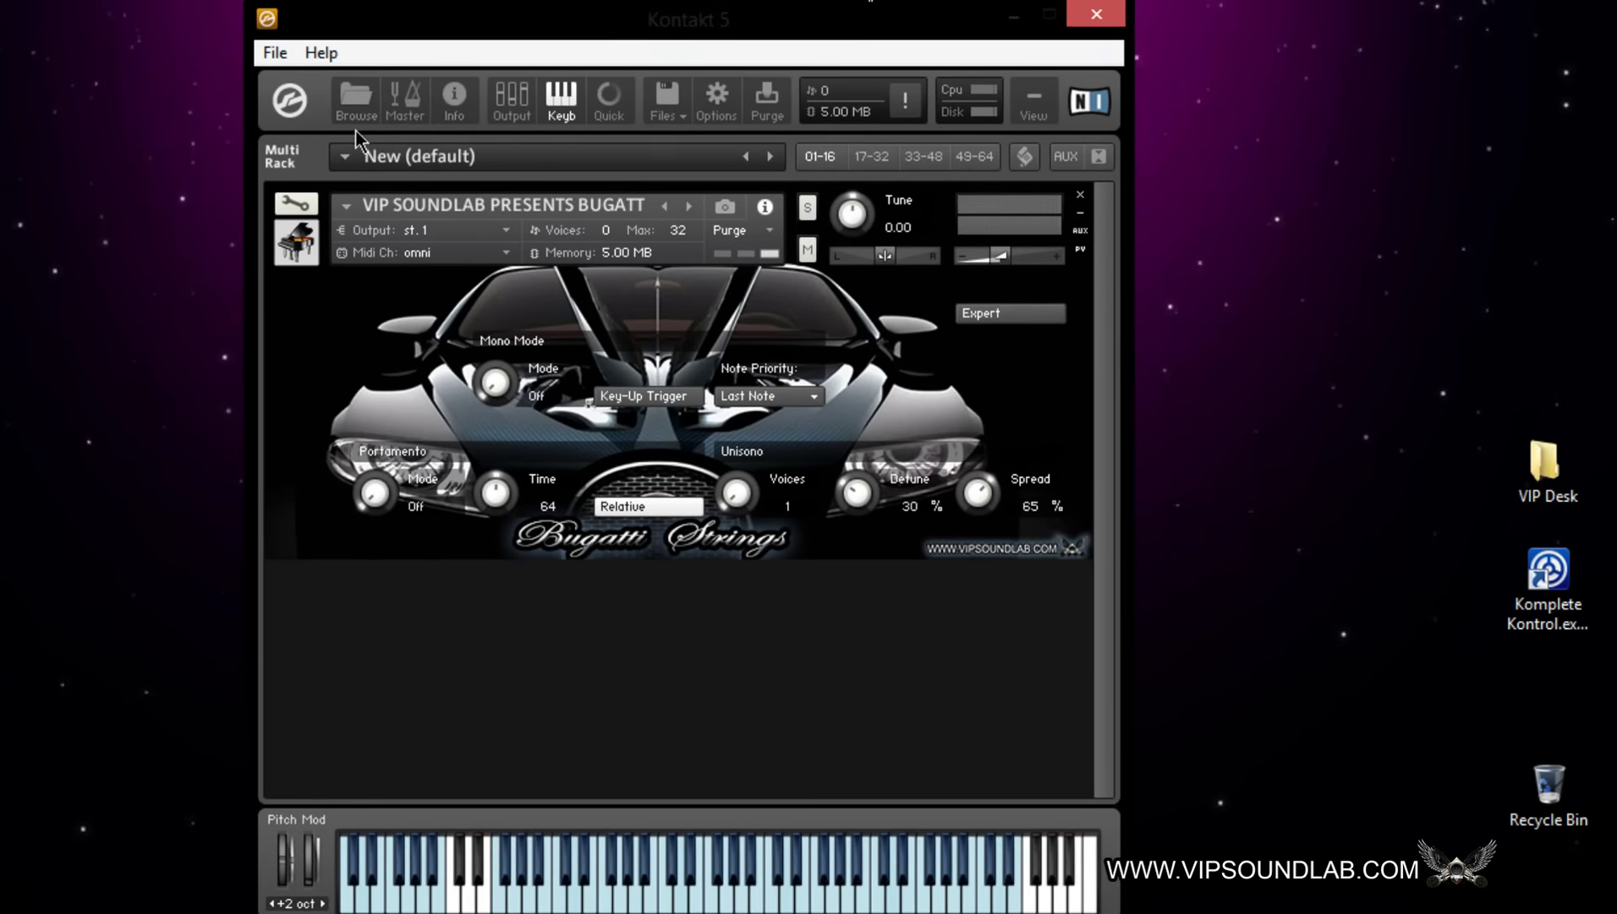
{"action": "left_click", "coordinate": [356, 99]}
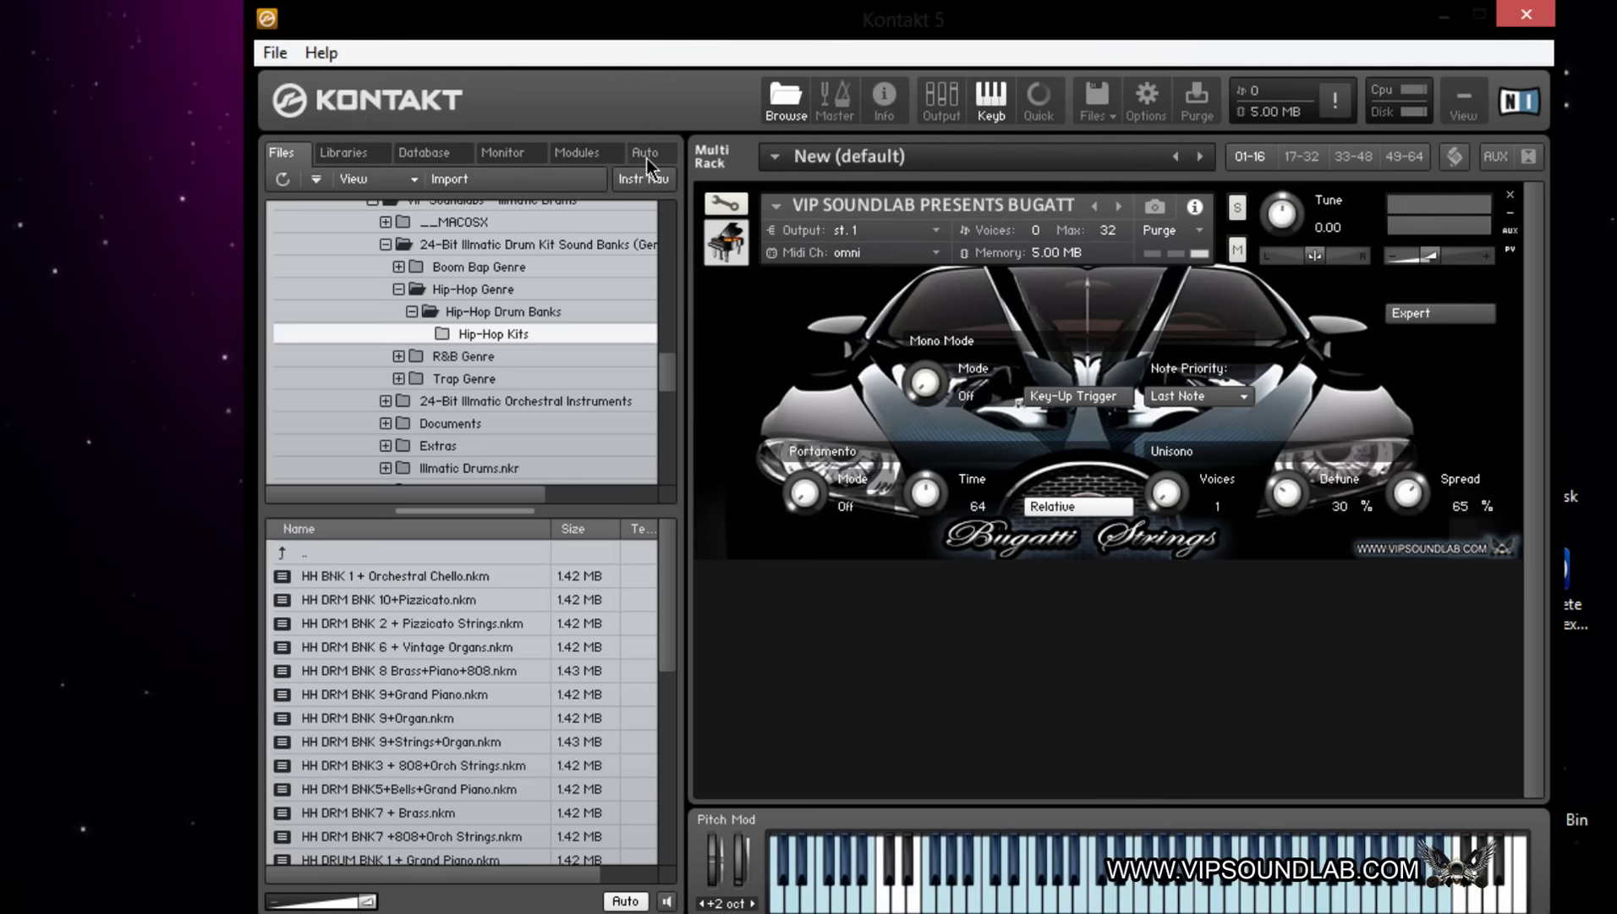
{"action": "left_click_drag", "start_coordinate": [672, 21], "coordinate": [552, 21]}
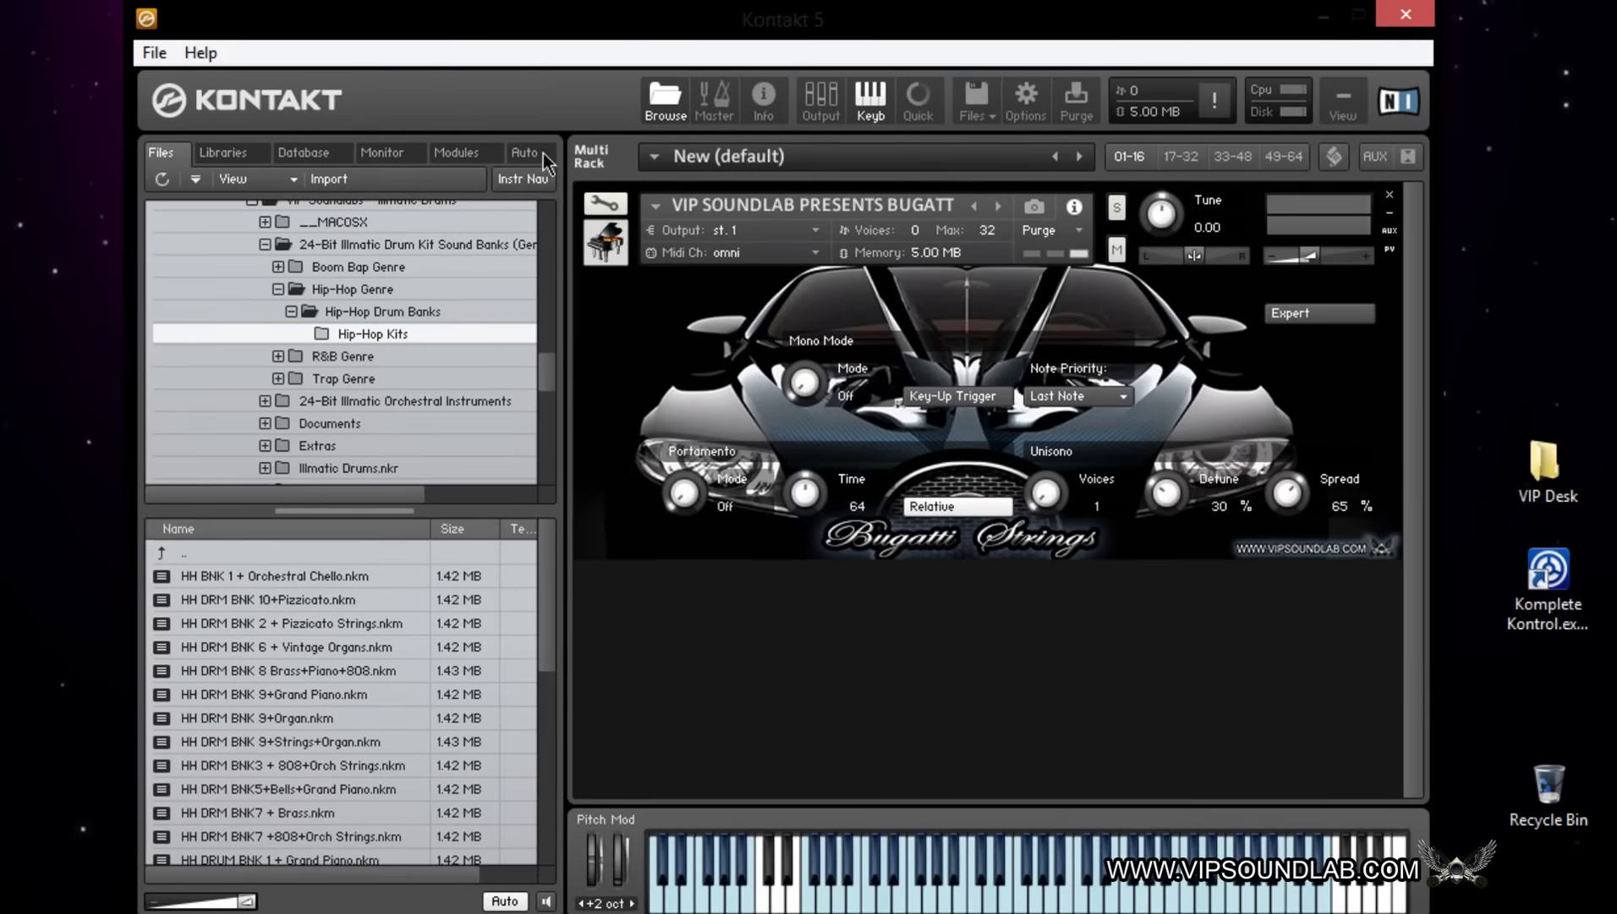
{"action": "left_click", "coordinate": [763, 97]}
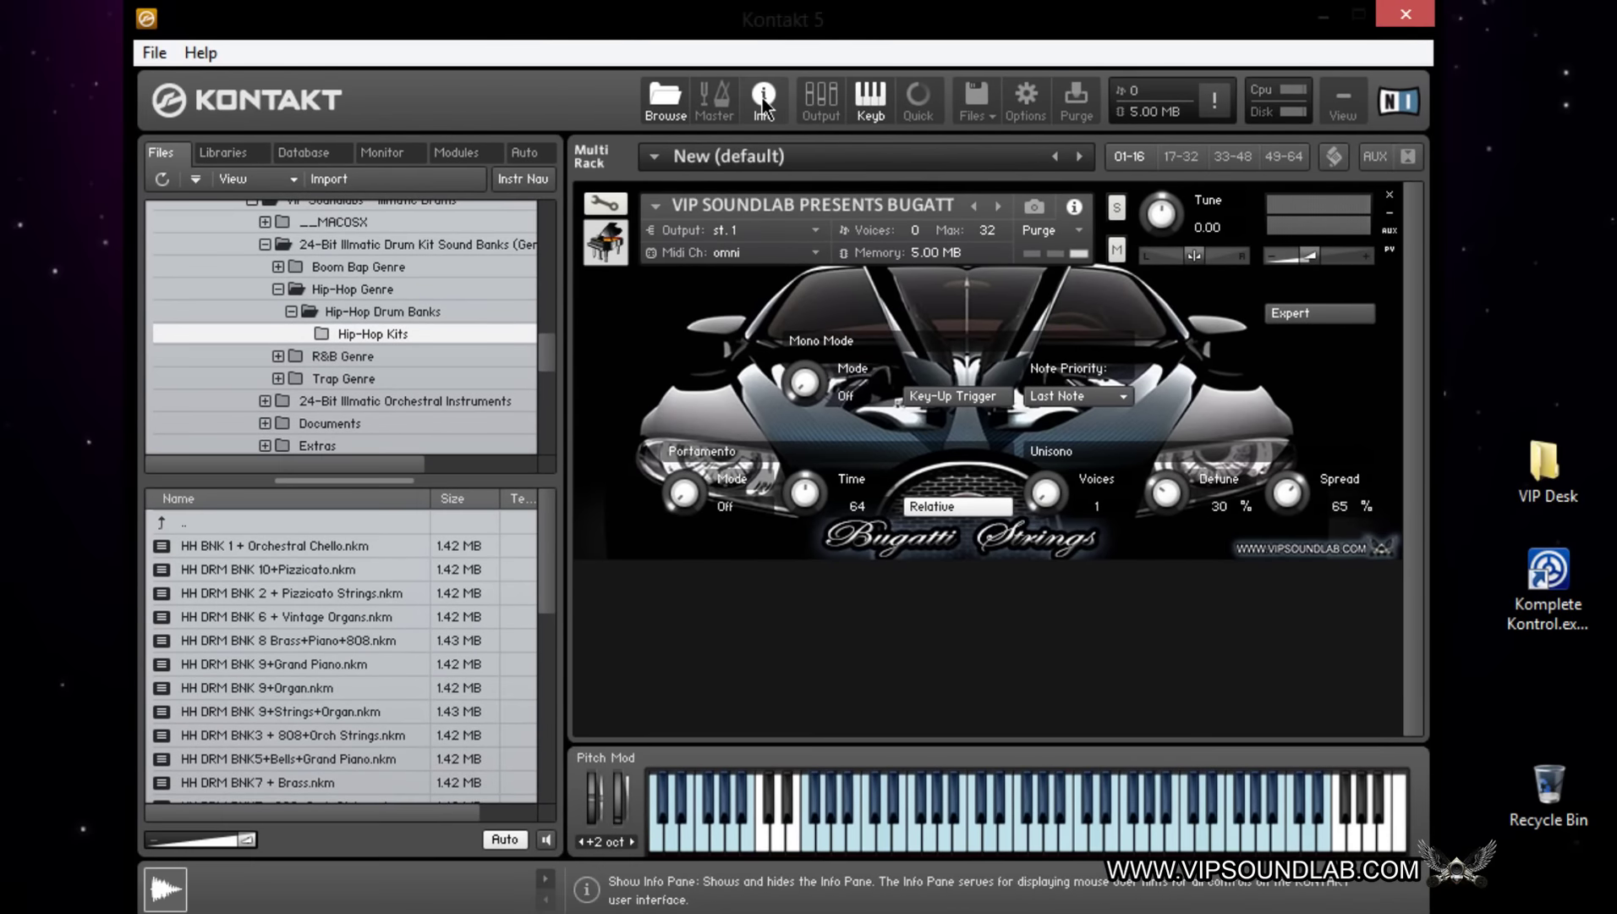
{"action": "left_click", "coordinate": [522, 153]}
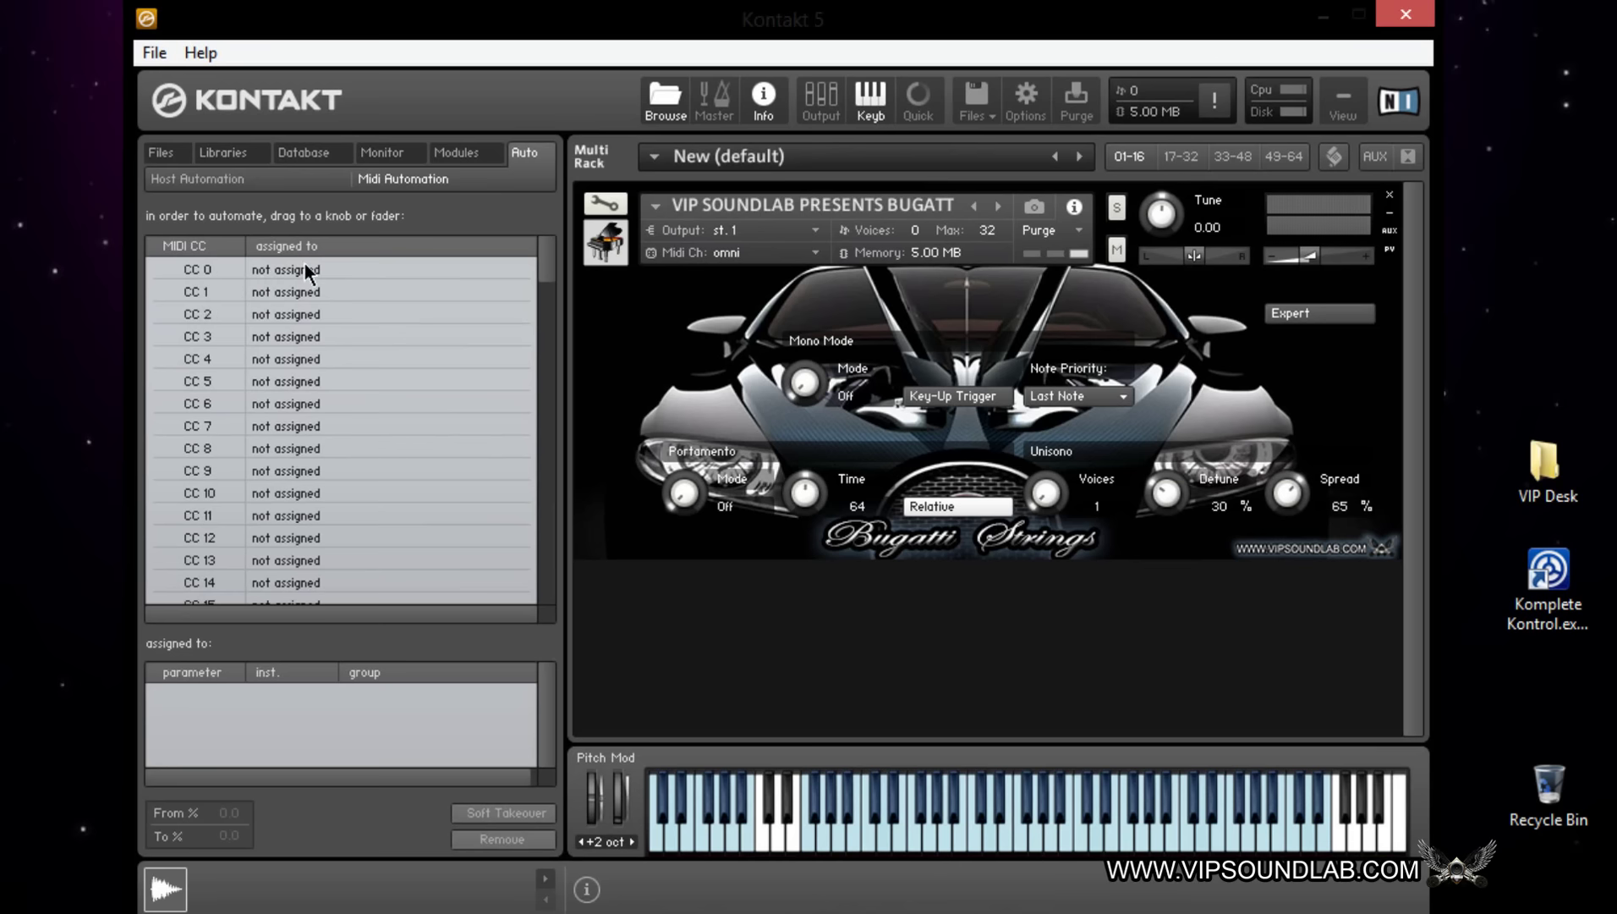
Assign CC 0 to Portamento Mode, CC 1 to Time, CC 2 to Voices, CC 3 to Detune and CC 4 to Spread.
{"action": "left_click_drag", "start_coordinate": [305, 267], "coordinate": [685, 491]}
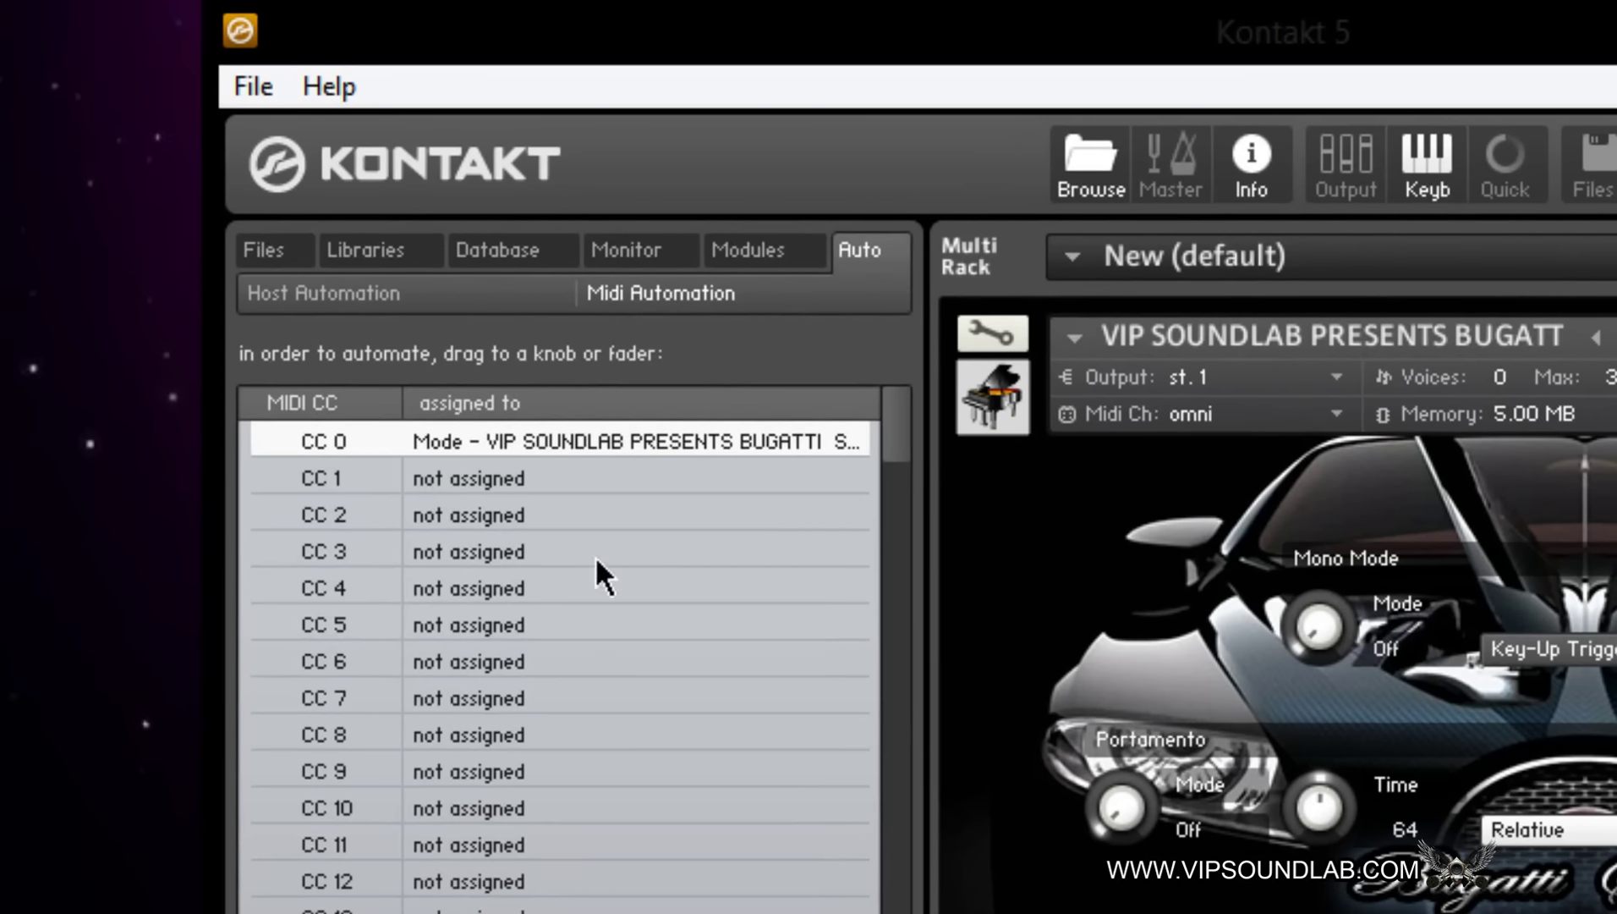
{"action": "left_click_drag", "start_coordinate": [483, 478], "coordinate": [1318, 808]}
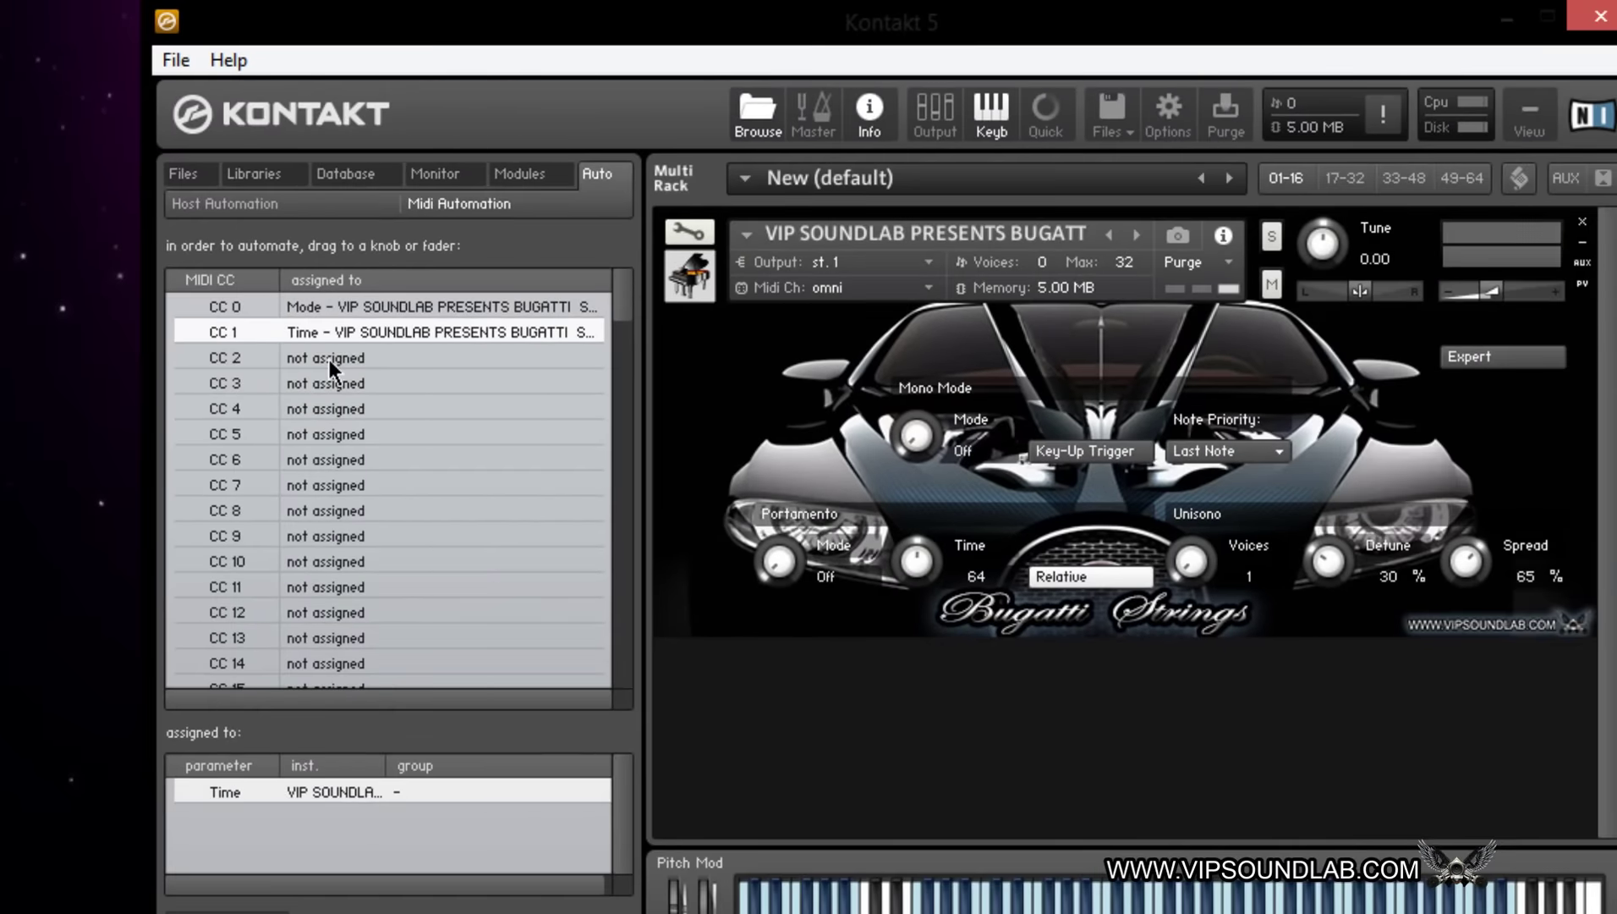
{"action": "left_click_drag", "start_coordinate": [328, 360], "coordinate": [1192, 560]}
{"action": "left_click_drag", "start_coordinate": [433, 381], "coordinate": [1313, 562]}
{"action": "left_click_drag", "start_coordinate": [418, 418], "coordinate": [1388, 531]}
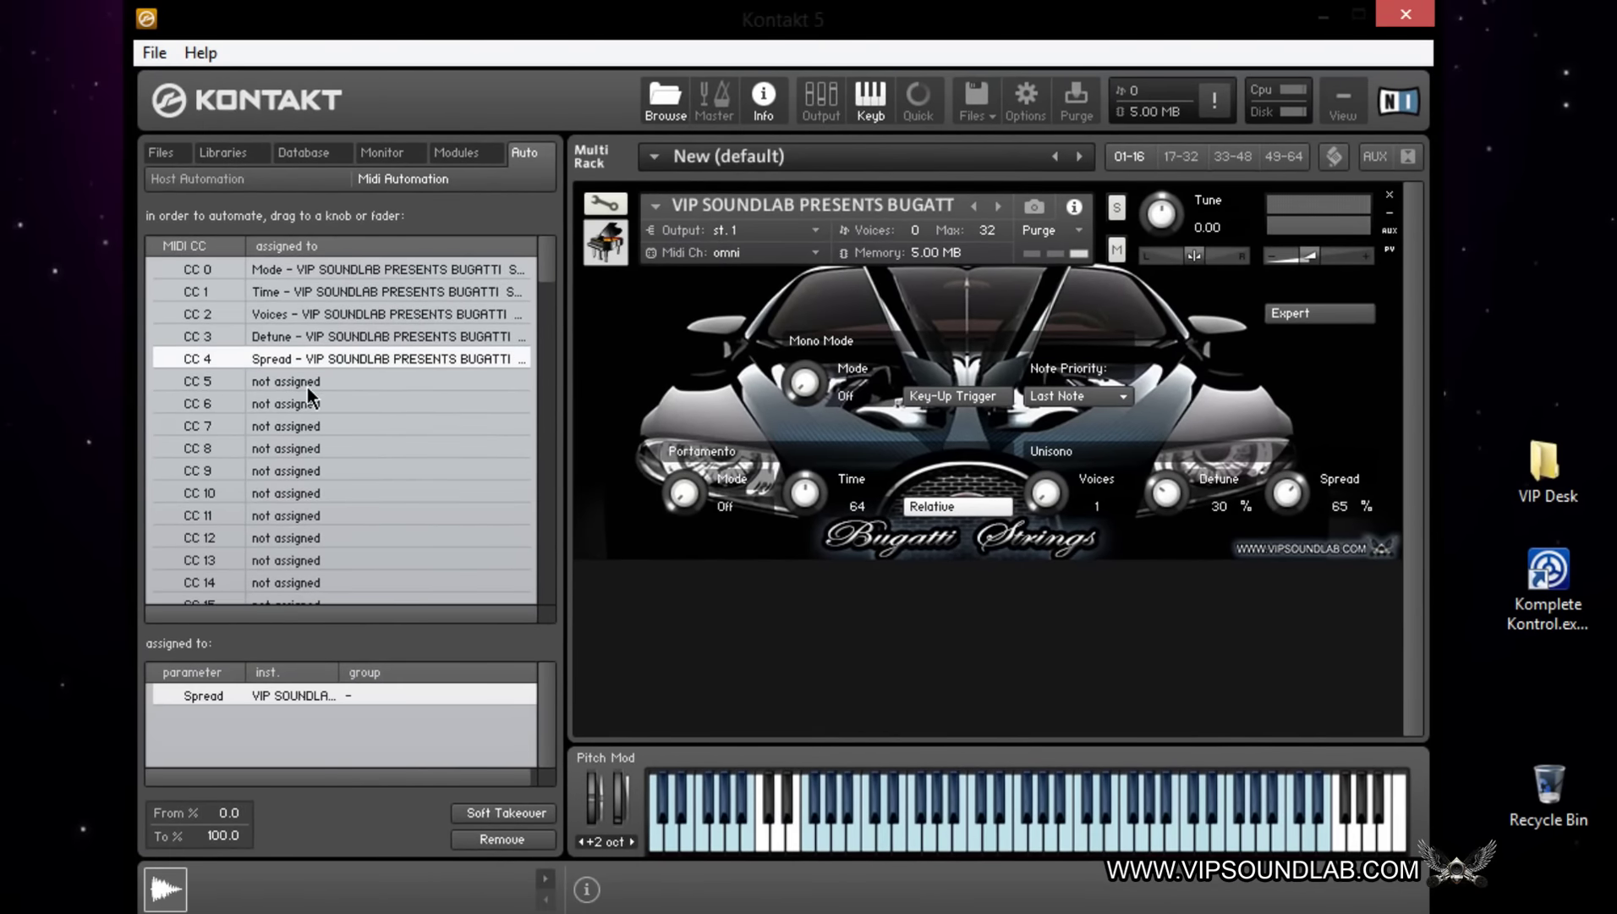
Assign CC 5 to the Mono Mode knob, CC 6 to Tune, CC 7 to Pan and CC 8 to Volume.
{"action": "left_click_drag", "start_coordinate": [346, 411], "coordinate": [803, 387]}
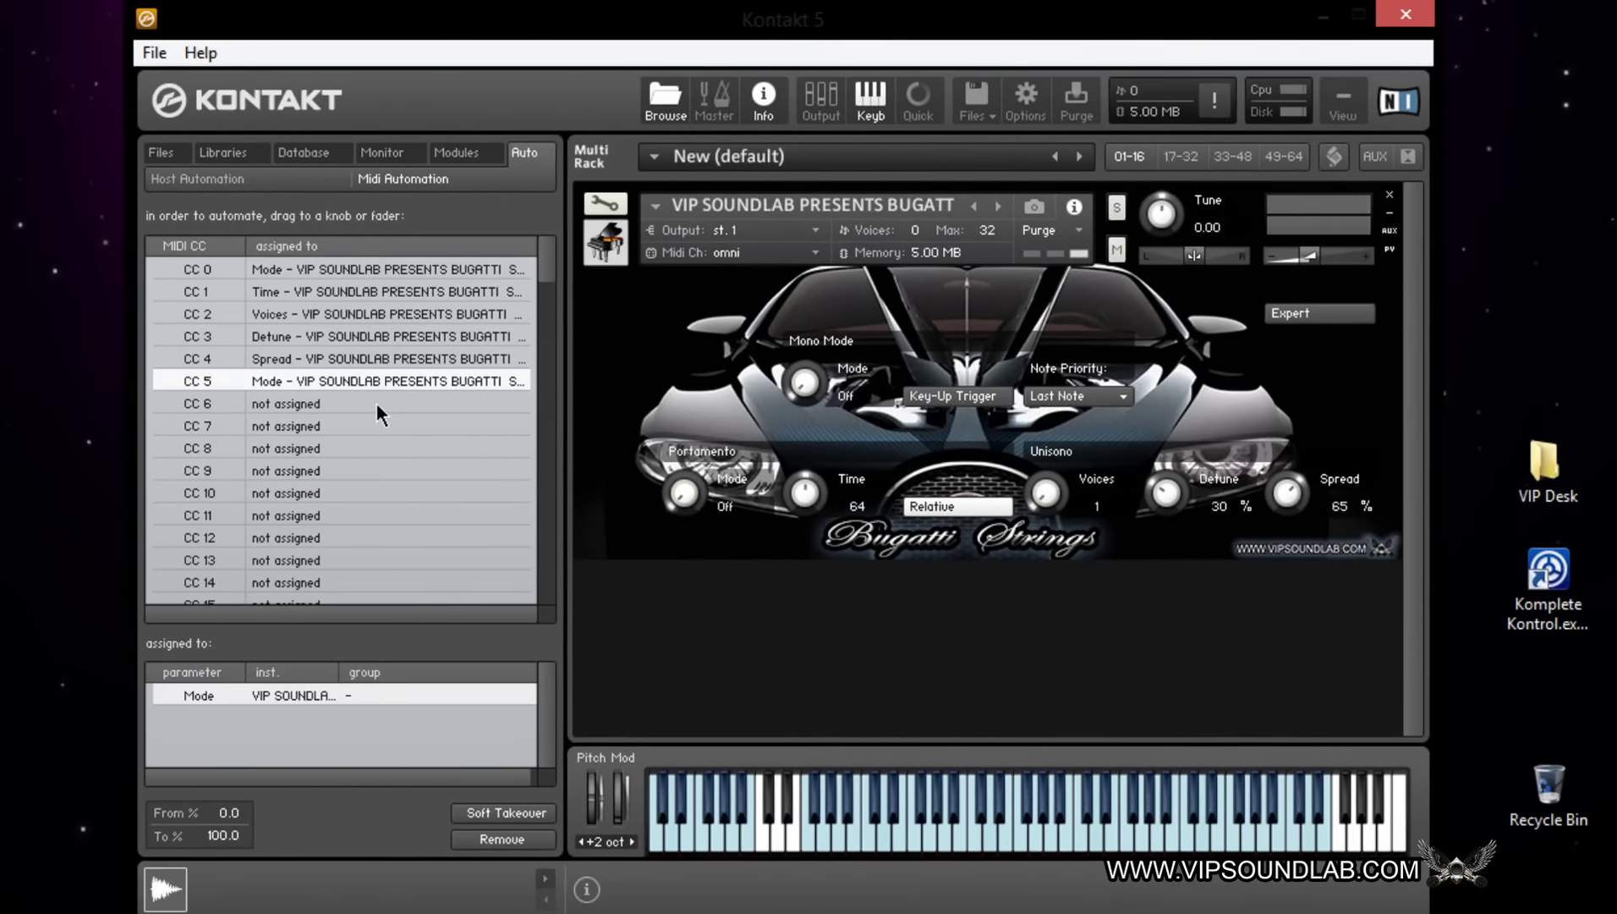
{"action": "left_click_drag", "start_coordinate": [377, 403], "coordinate": [1169, 214]}
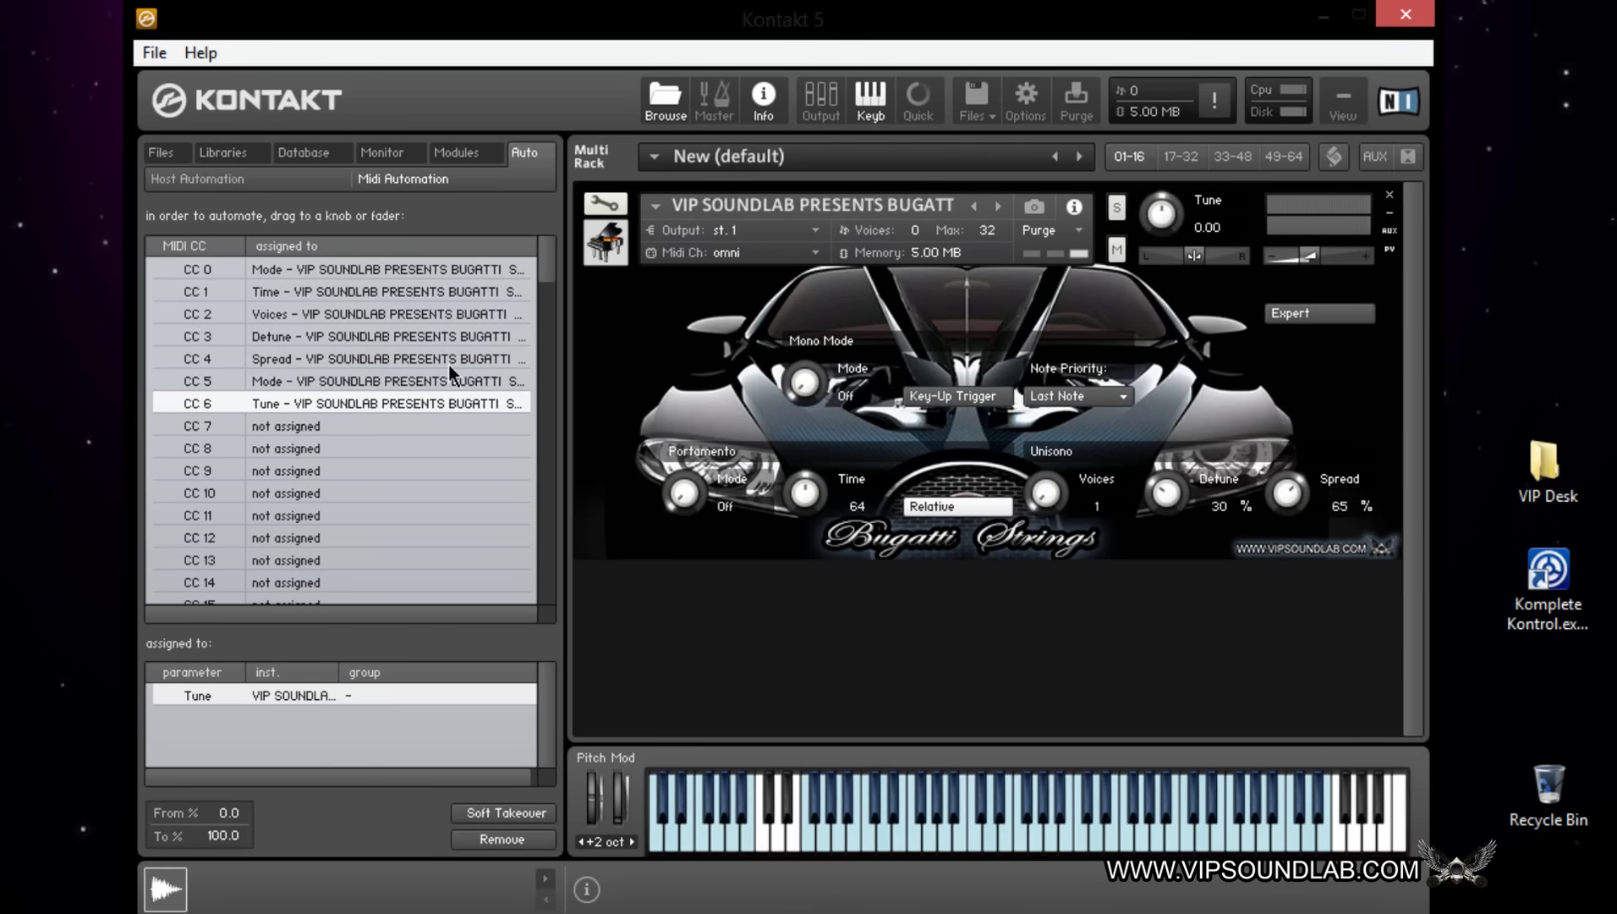
{"action": "left_click_drag", "start_coordinate": [371, 425], "coordinate": [1195, 258]}
{"action": "left_click_drag", "start_coordinate": [409, 450], "coordinate": [1310, 258]}
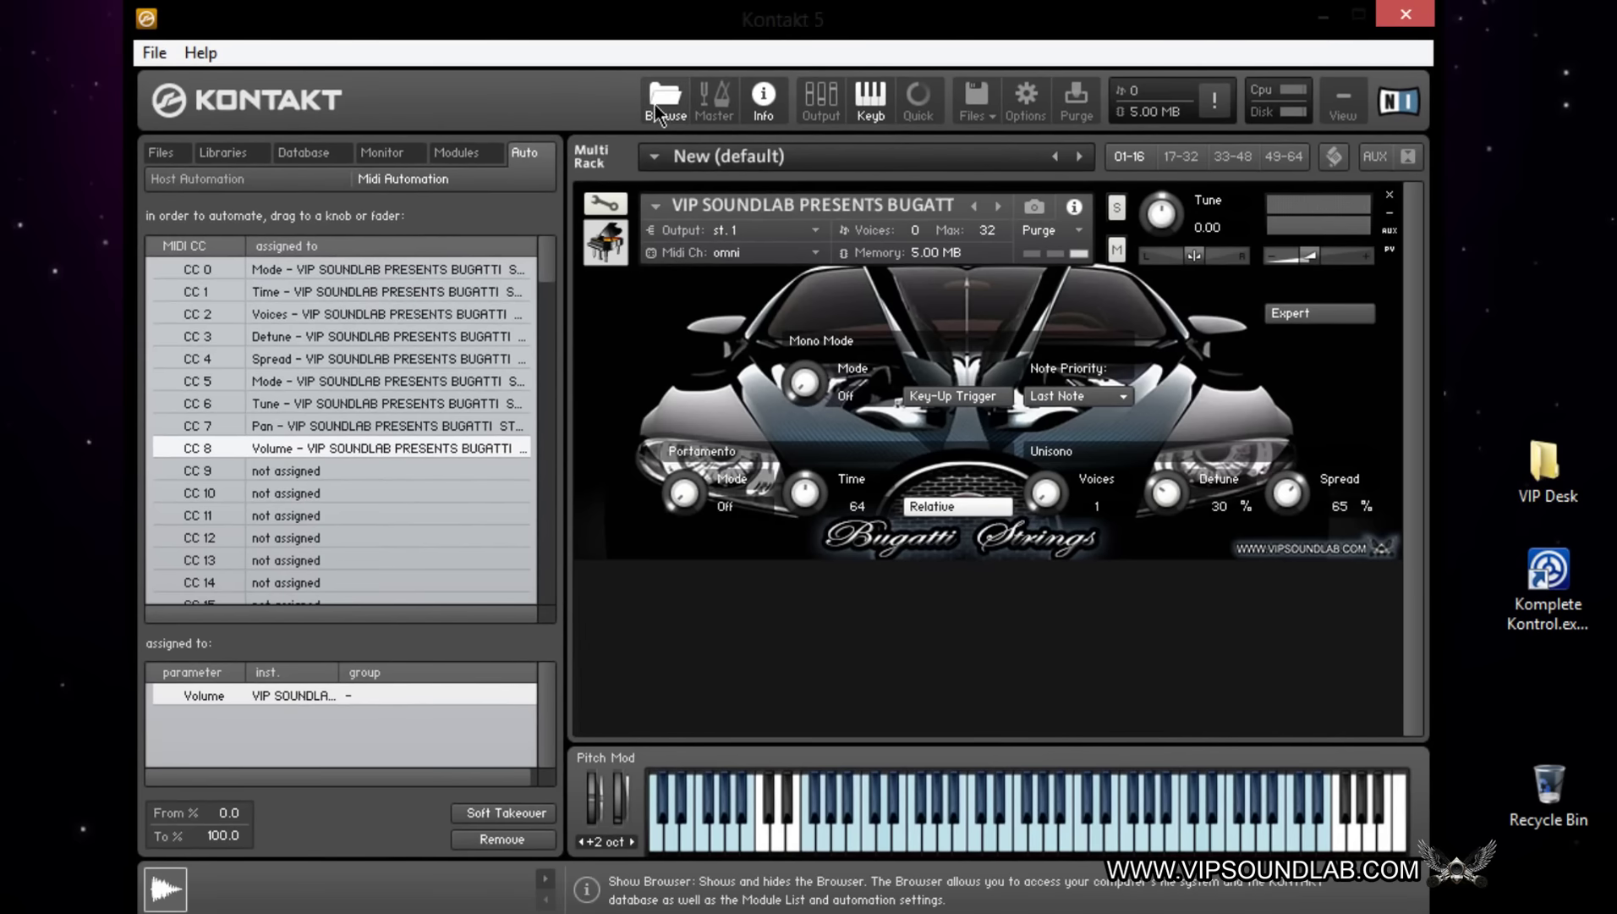
Hide the Kontakt browser, collapse the rack to the minimal view and reposition the window.
{"action": "left_click", "coordinate": [656, 105]}
{"action": "left_click", "coordinate": [917, 103]}
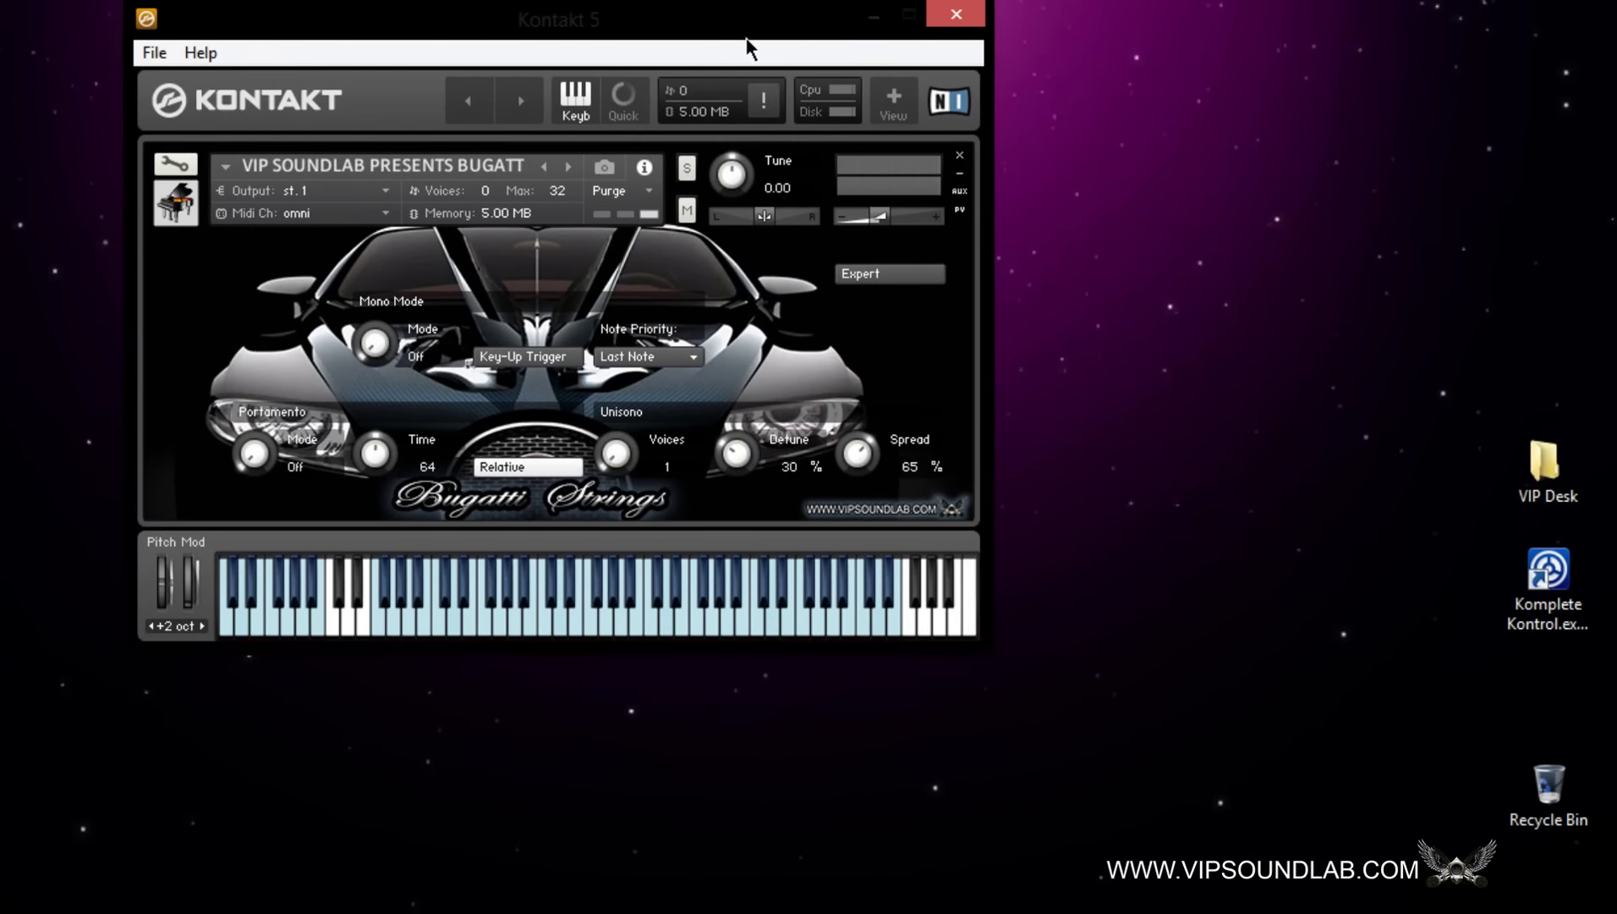
{"action": "left_click_drag", "start_coordinate": [746, 37], "coordinate": [848, 64]}
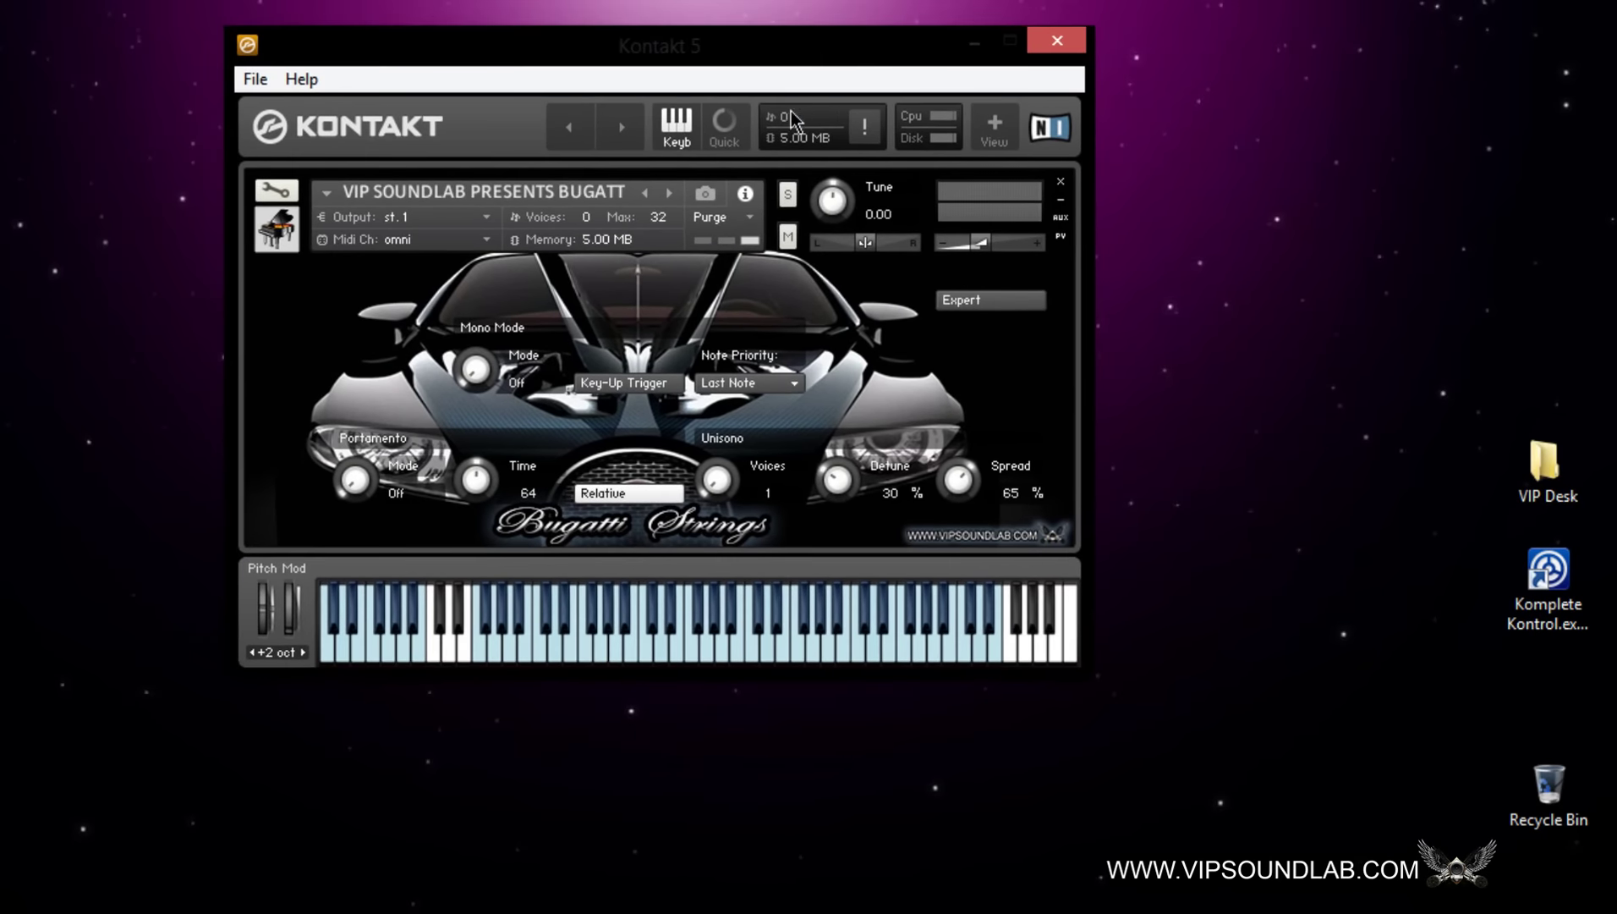
Save the instrument as a patch-only file with "nks preset" added after STRINGZ N BASS in its name, and collapse the view.
{"action": "left_click", "coordinate": [993, 129]}
{"action": "left_click", "coordinate": [665, 148]}
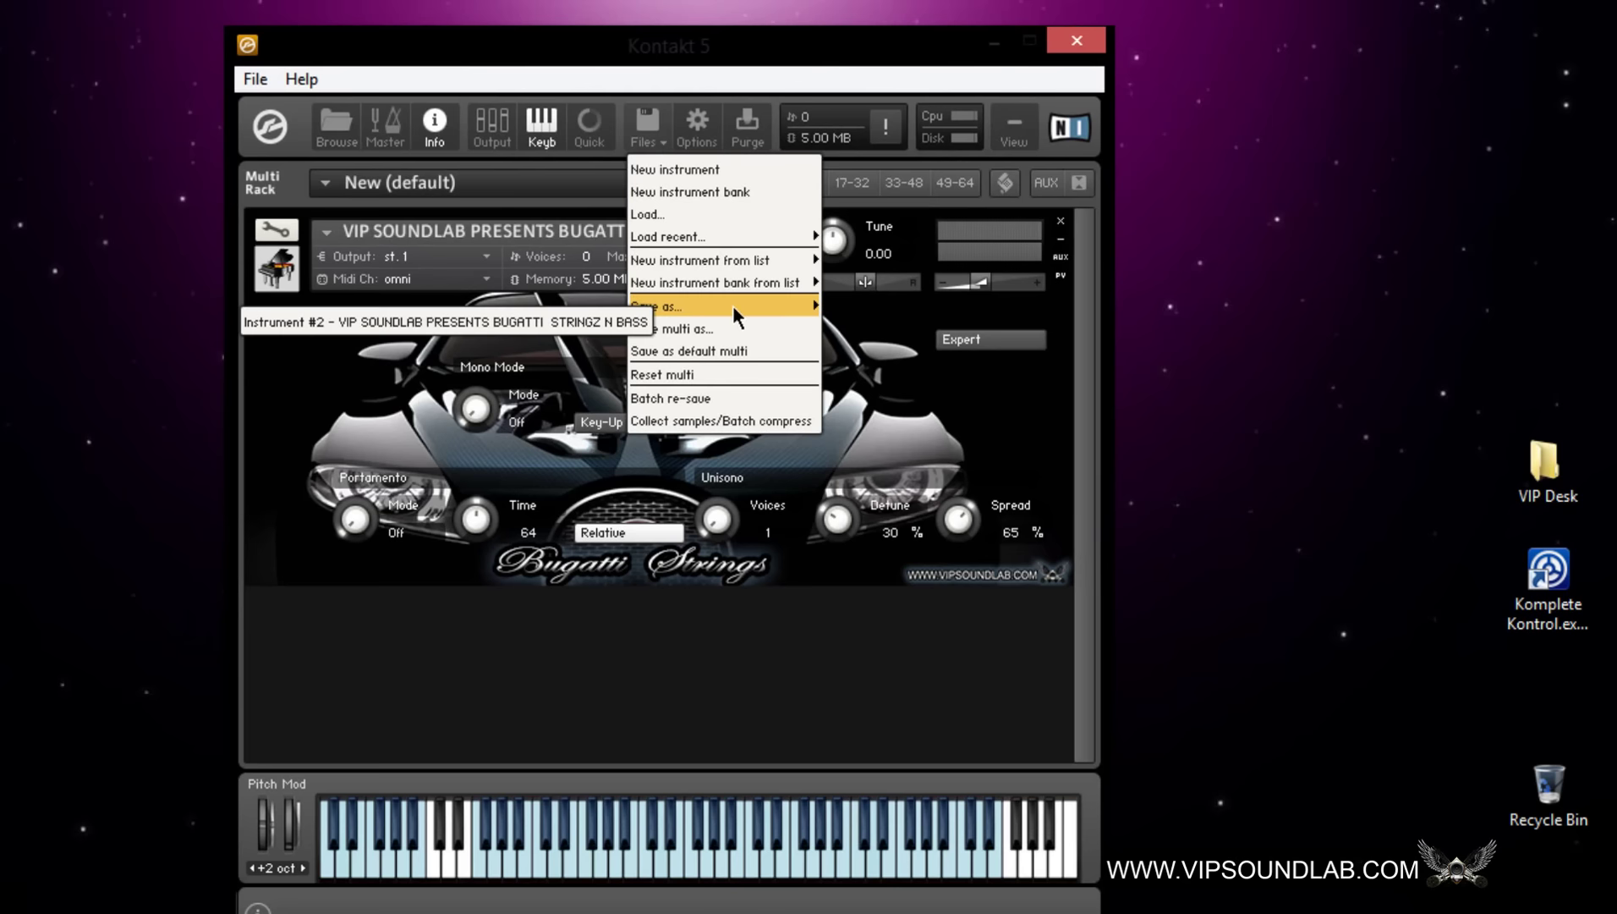
{"action": "left_click", "coordinate": [603, 320]}
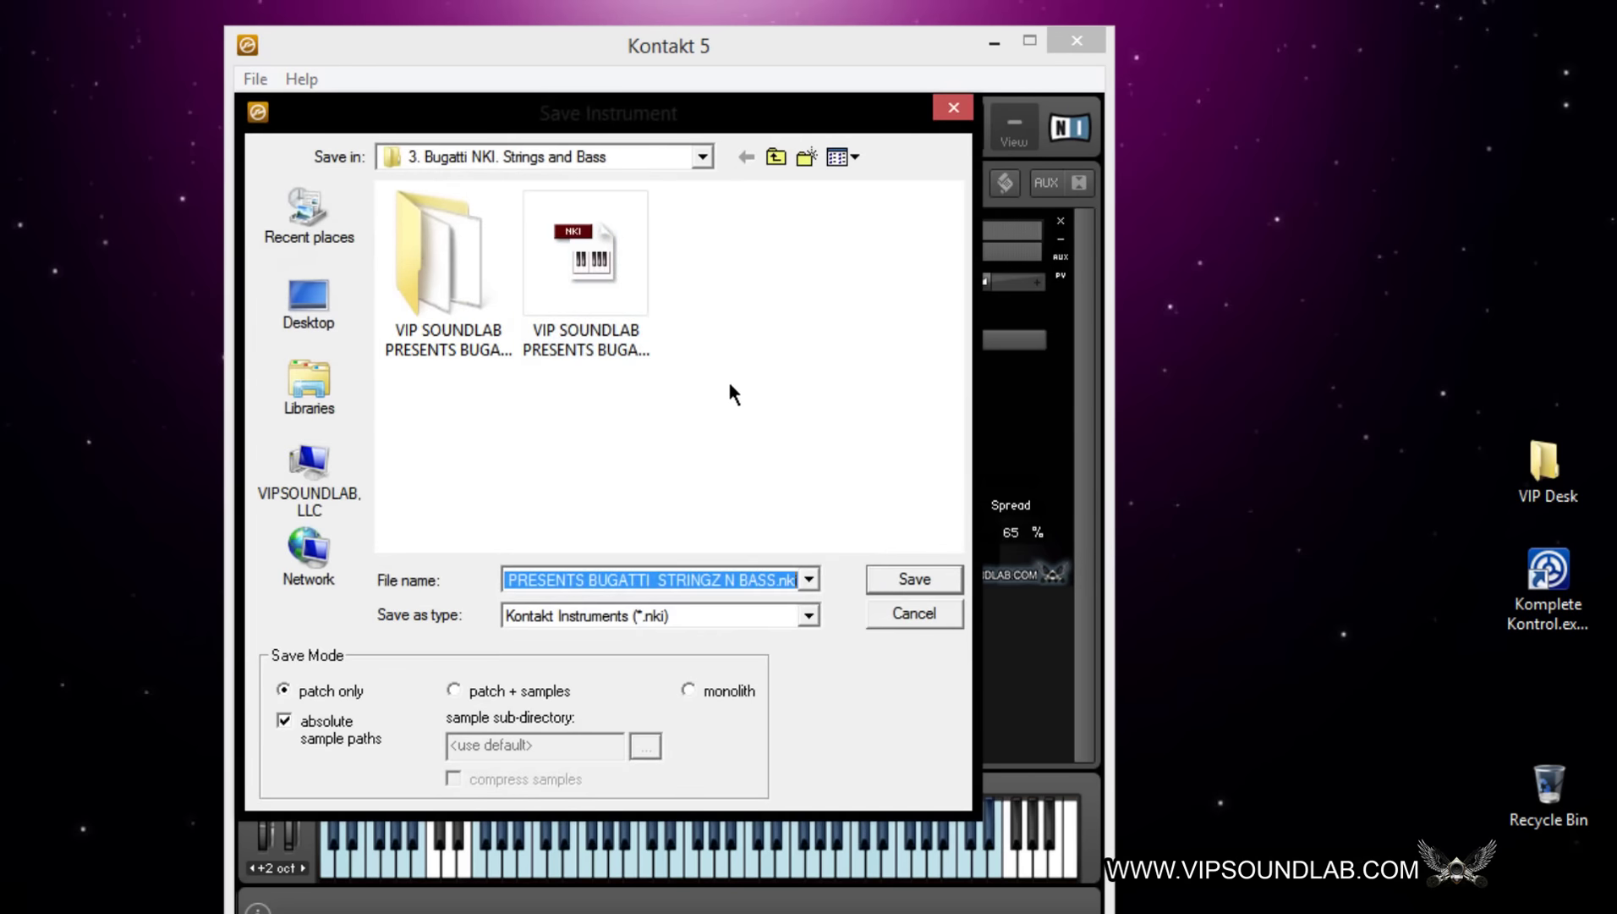
{"action": "left_click", "coordinate": [774, 580]}
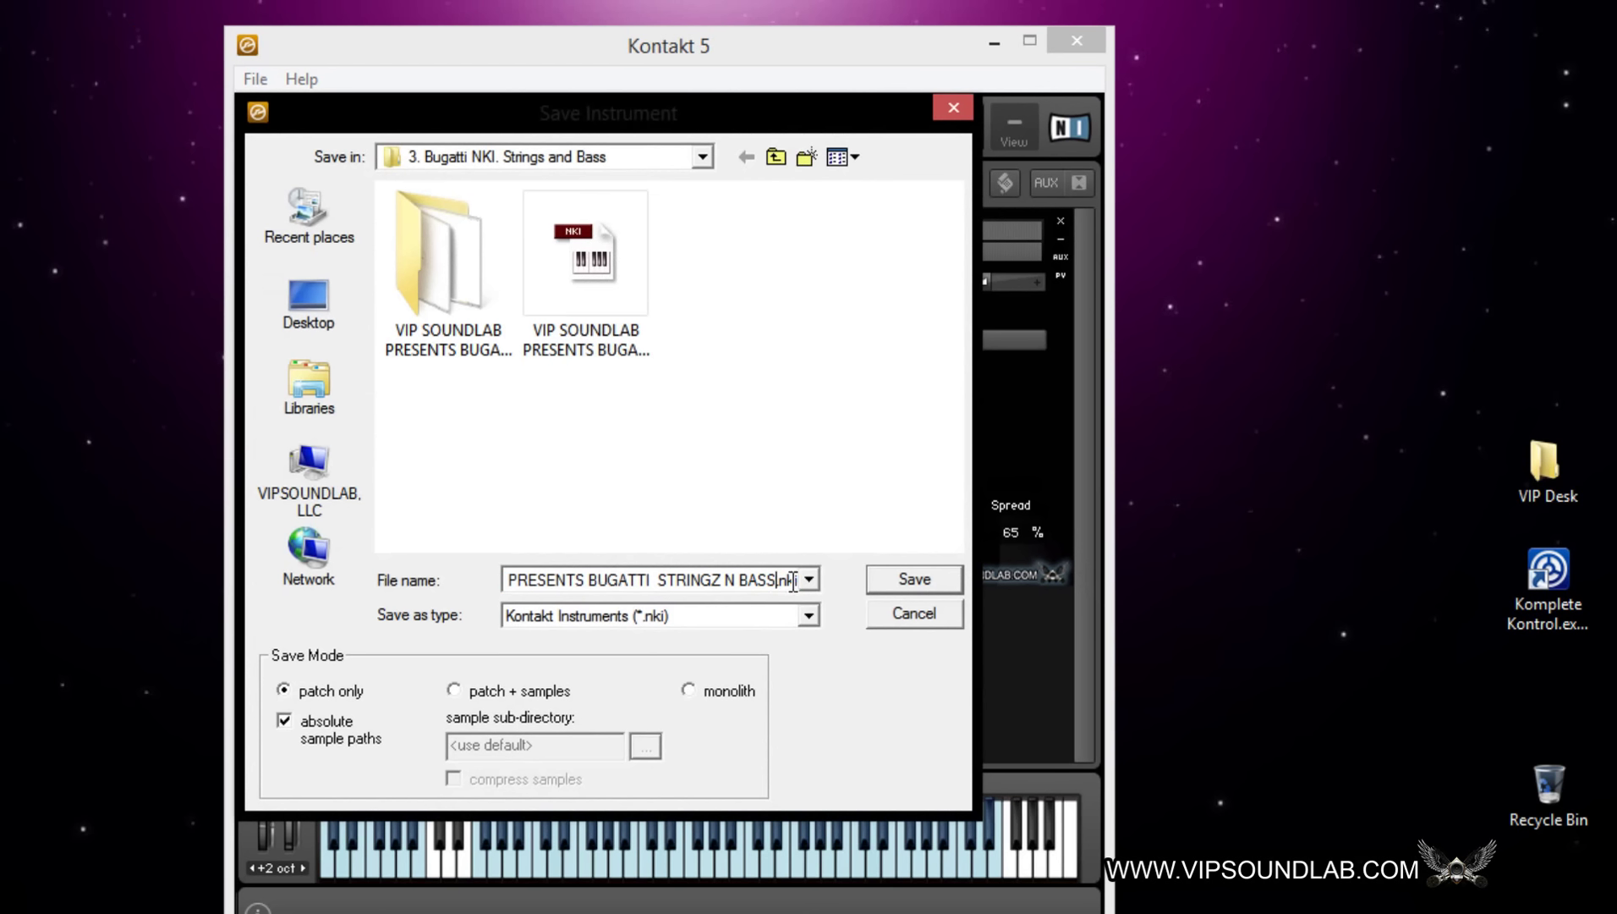
{"action": "key", "text": "BackSpace"}
{"action": "type", "text": "nks "}
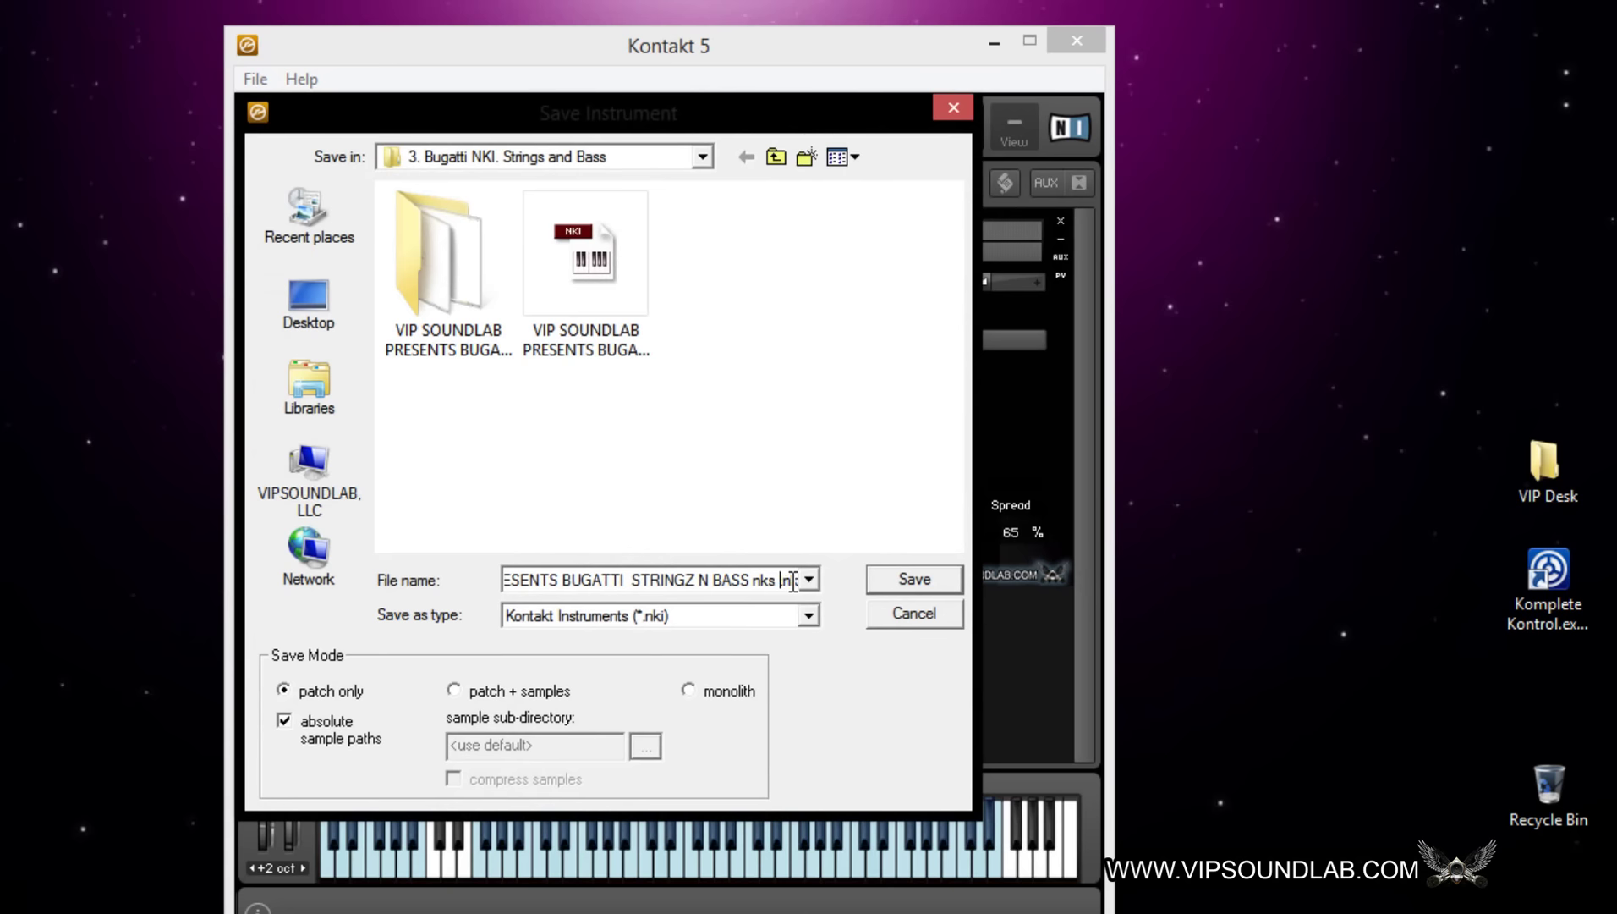
{"action": "type", "text": "preset"}
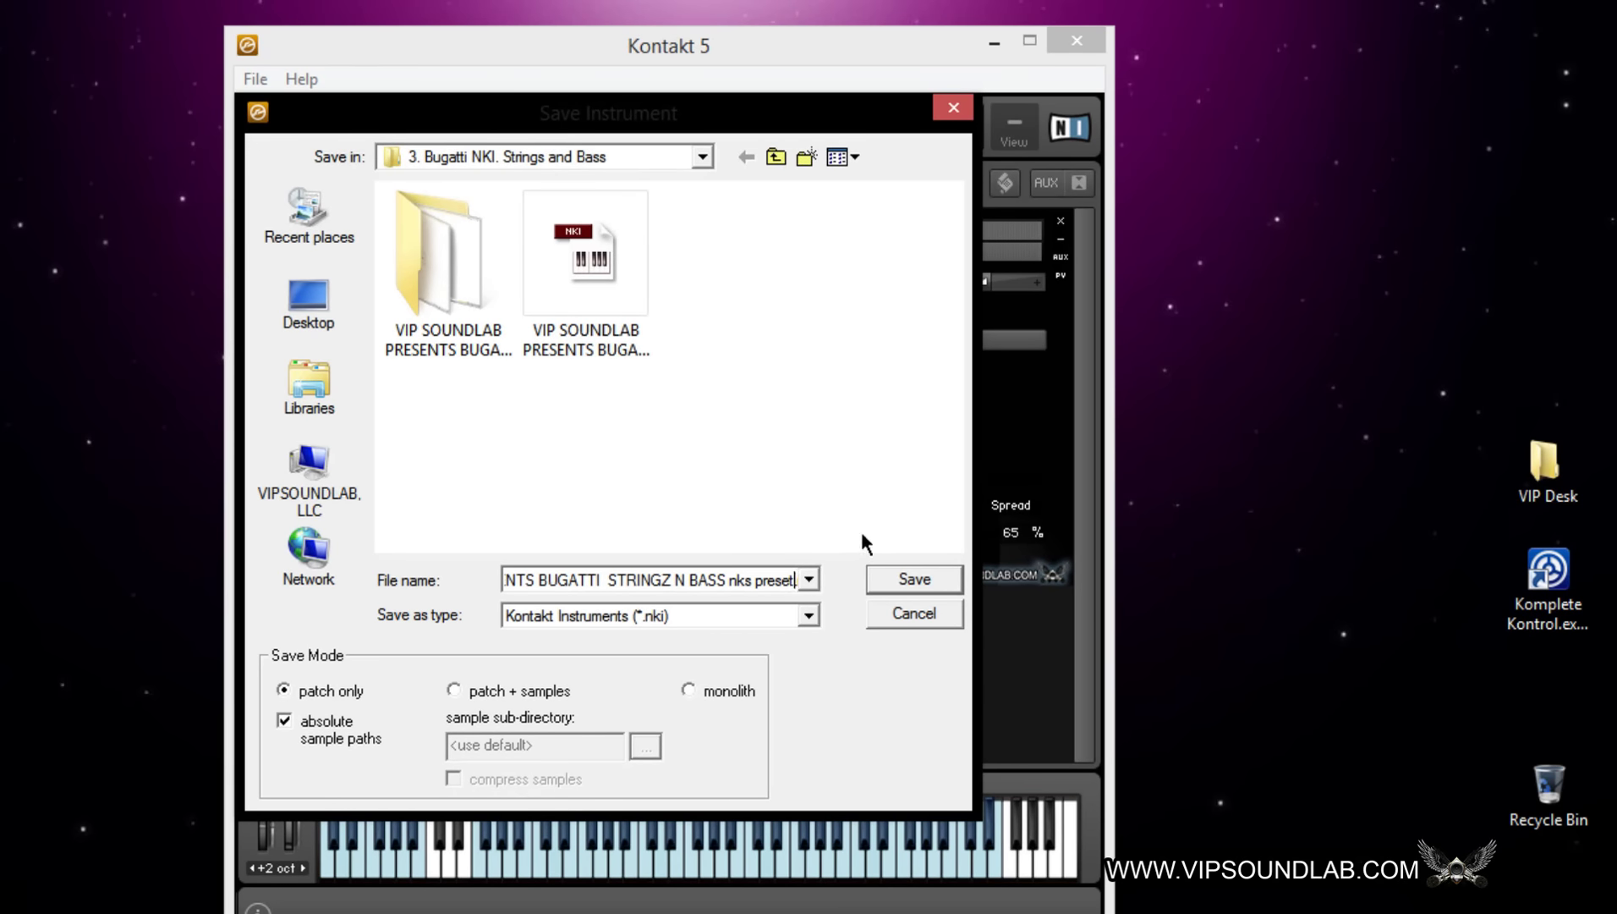
{"action": "left_click", "coordinate": [922, 583]}
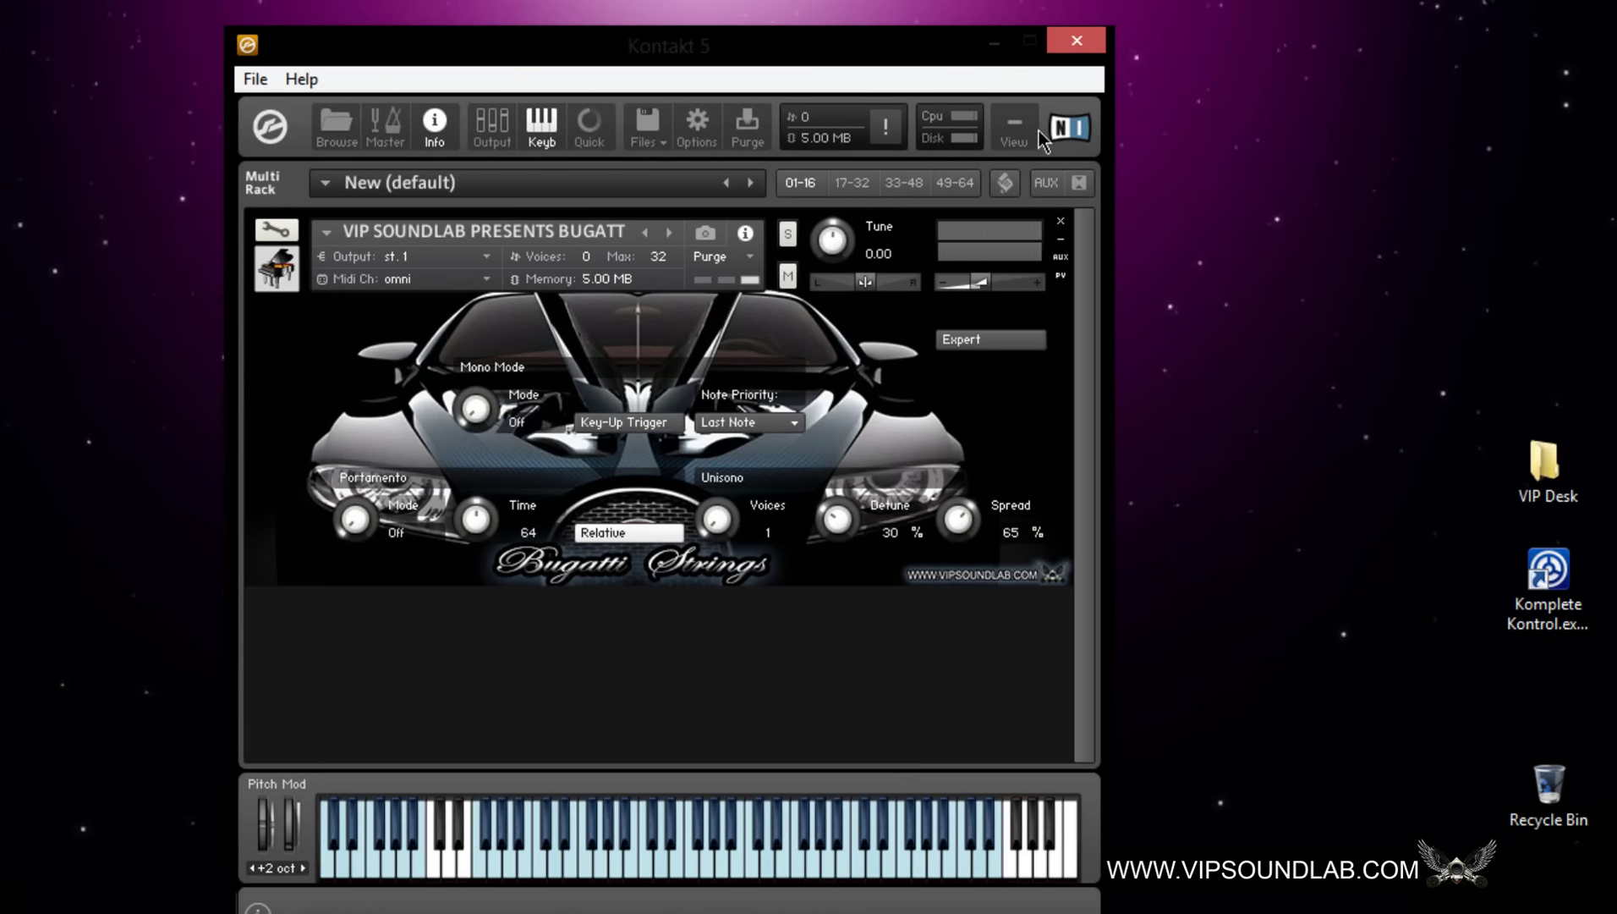
{"action": "left_click", "coordinate": [1014, 127]}
{"action": "left_click_drag", "start_coordinate": [898, 56], "coordinate": [941, 118]}
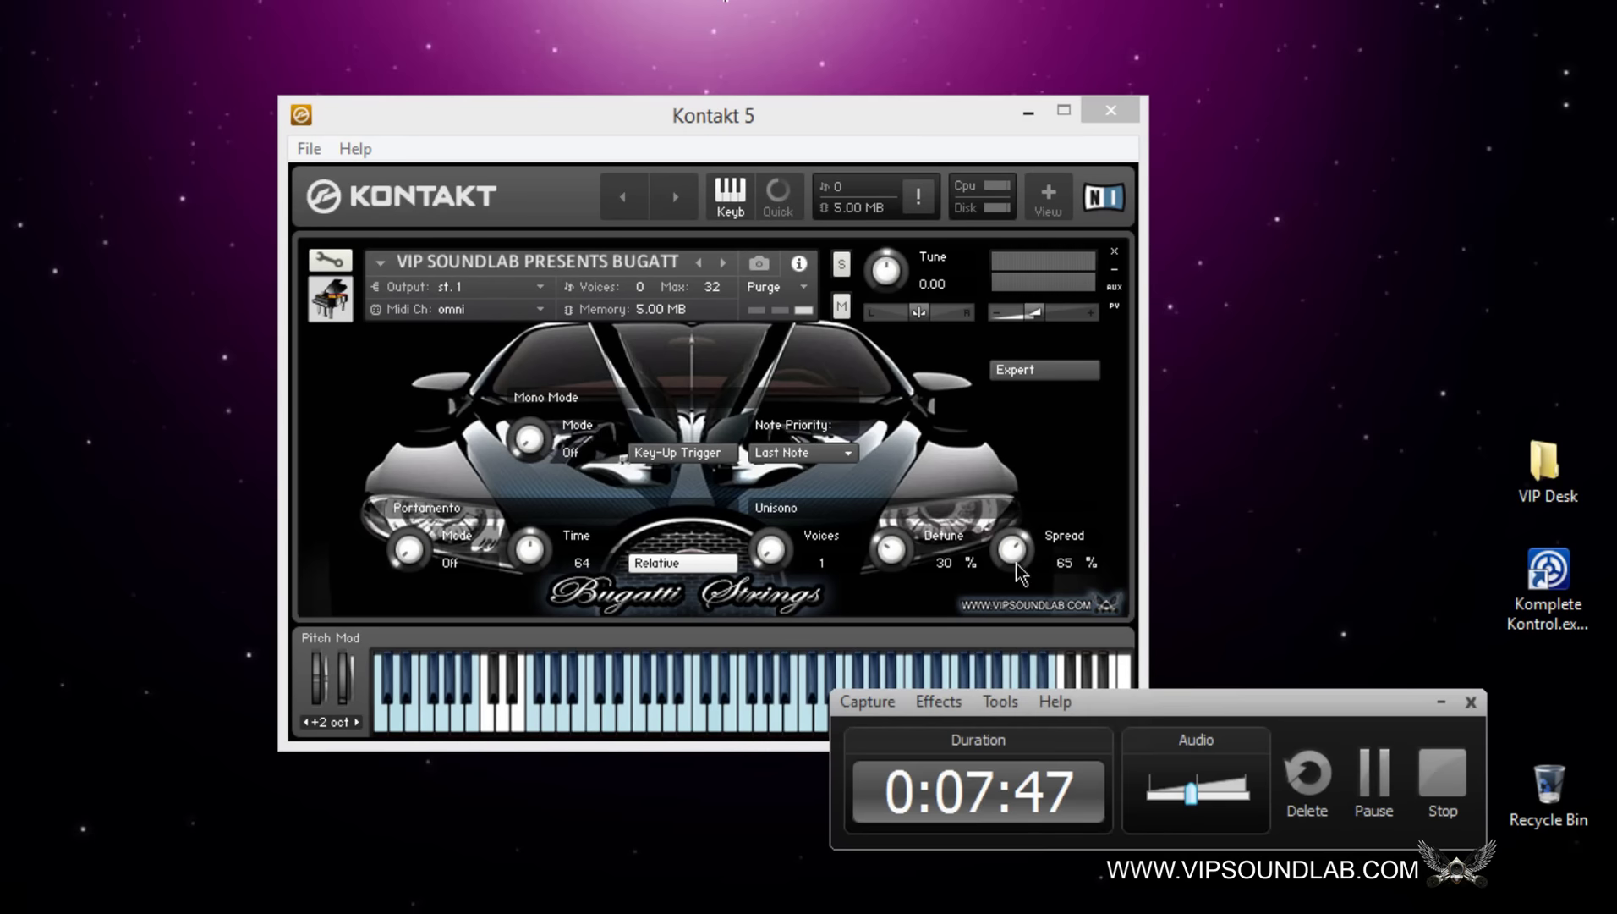
{"action": "left_click", "coordinate": [1430, 793]}
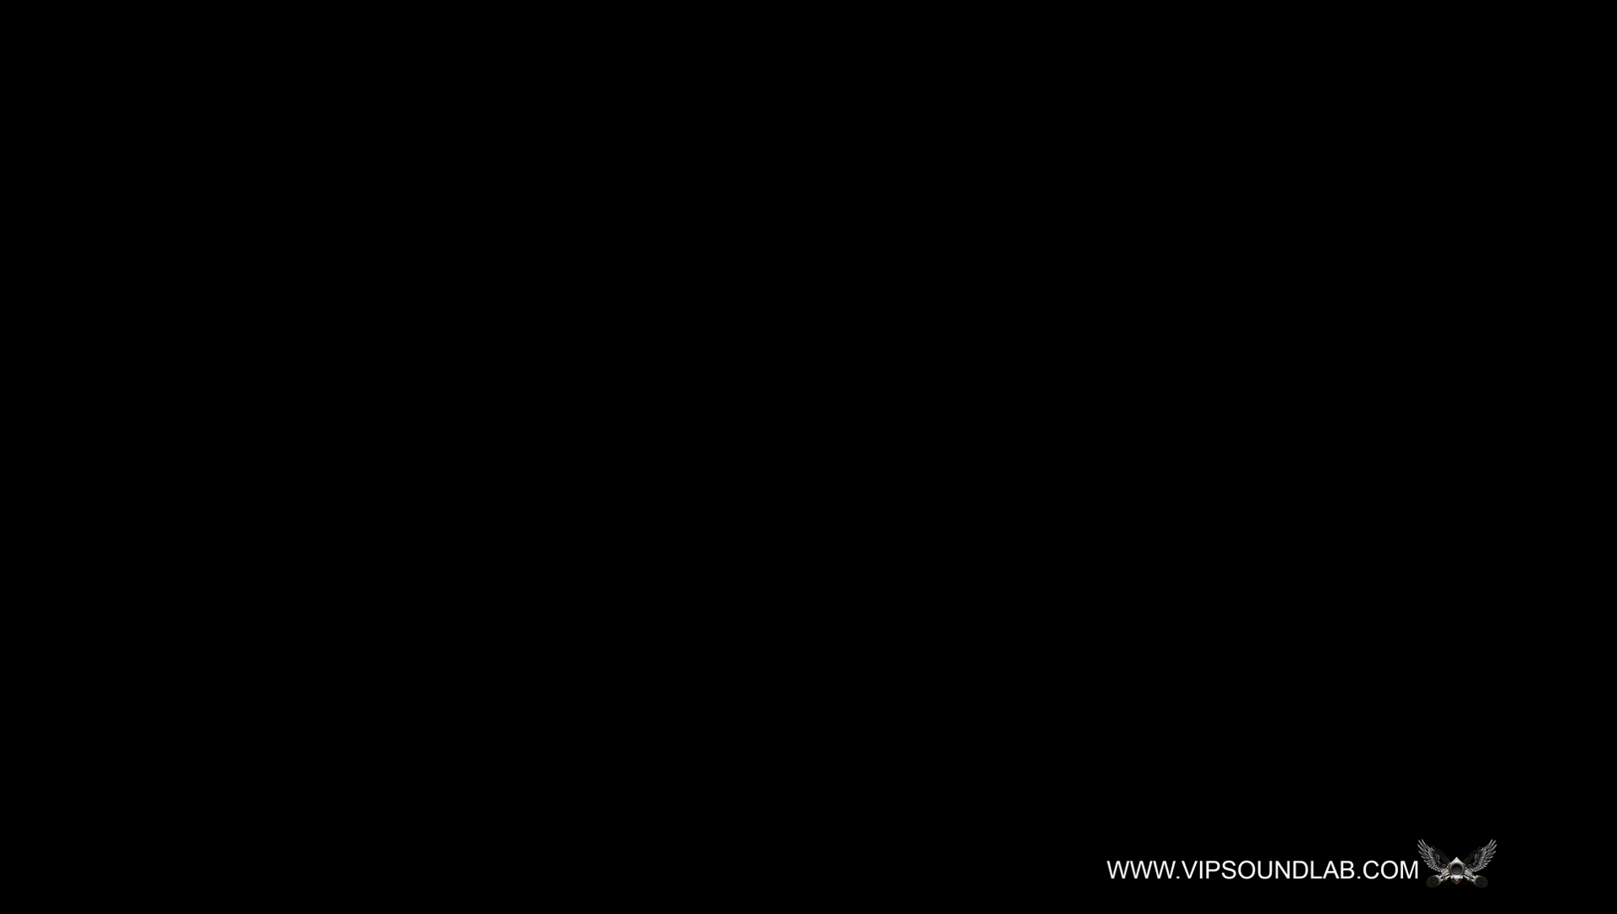